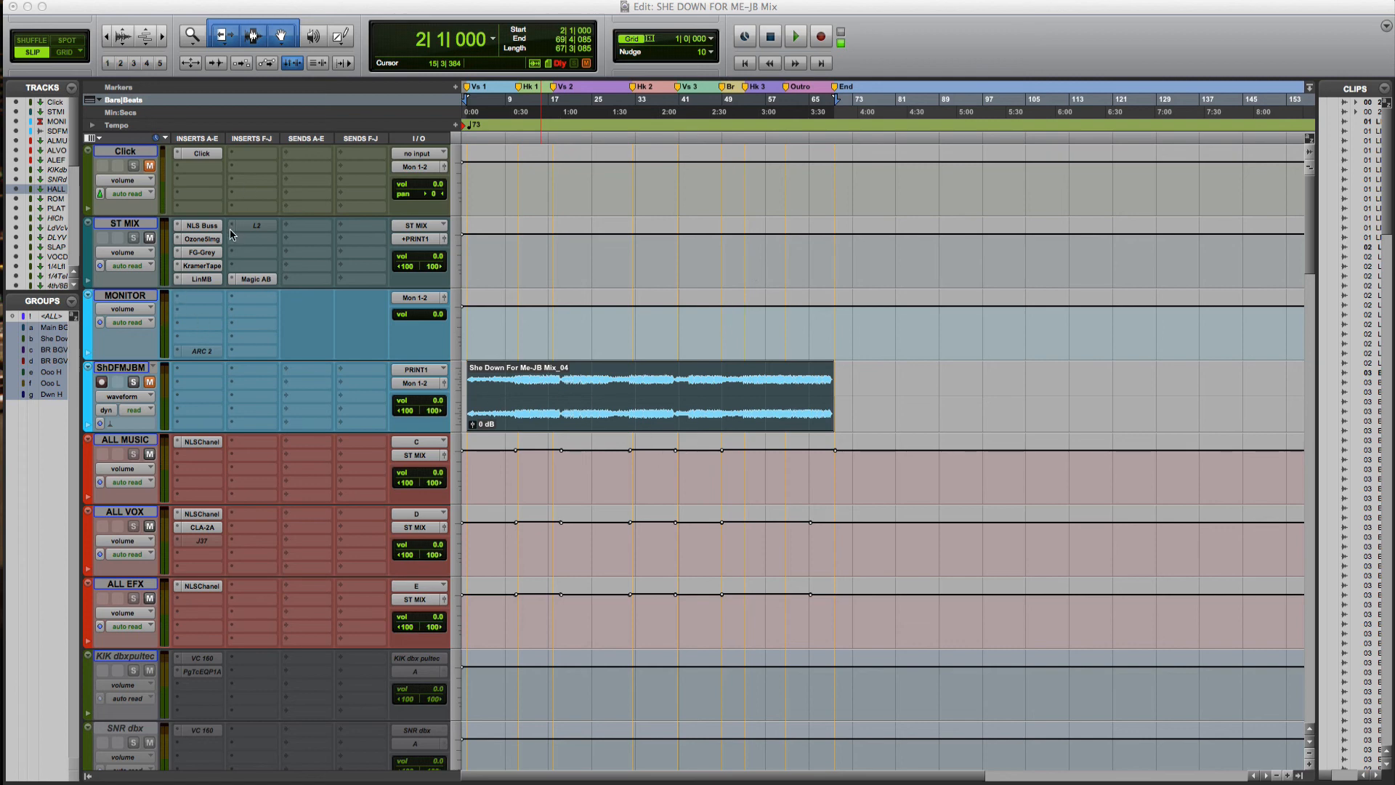
Solo the ShDFMJBM print track and start playback
click(127, 229)
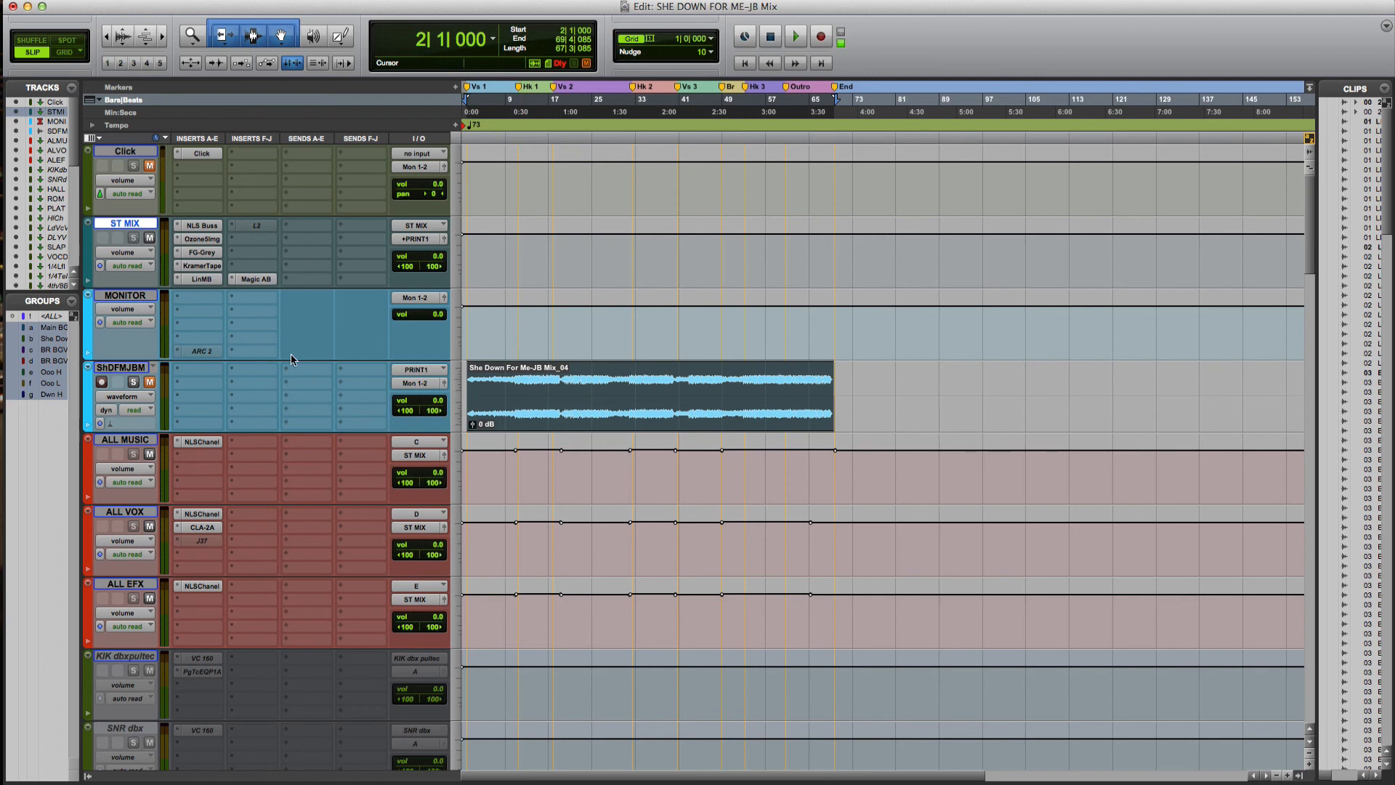
click(130, 382)
key(space)
Open the ShDFMJBM output window, move it off the clip, then stop playback
click(444, 383)
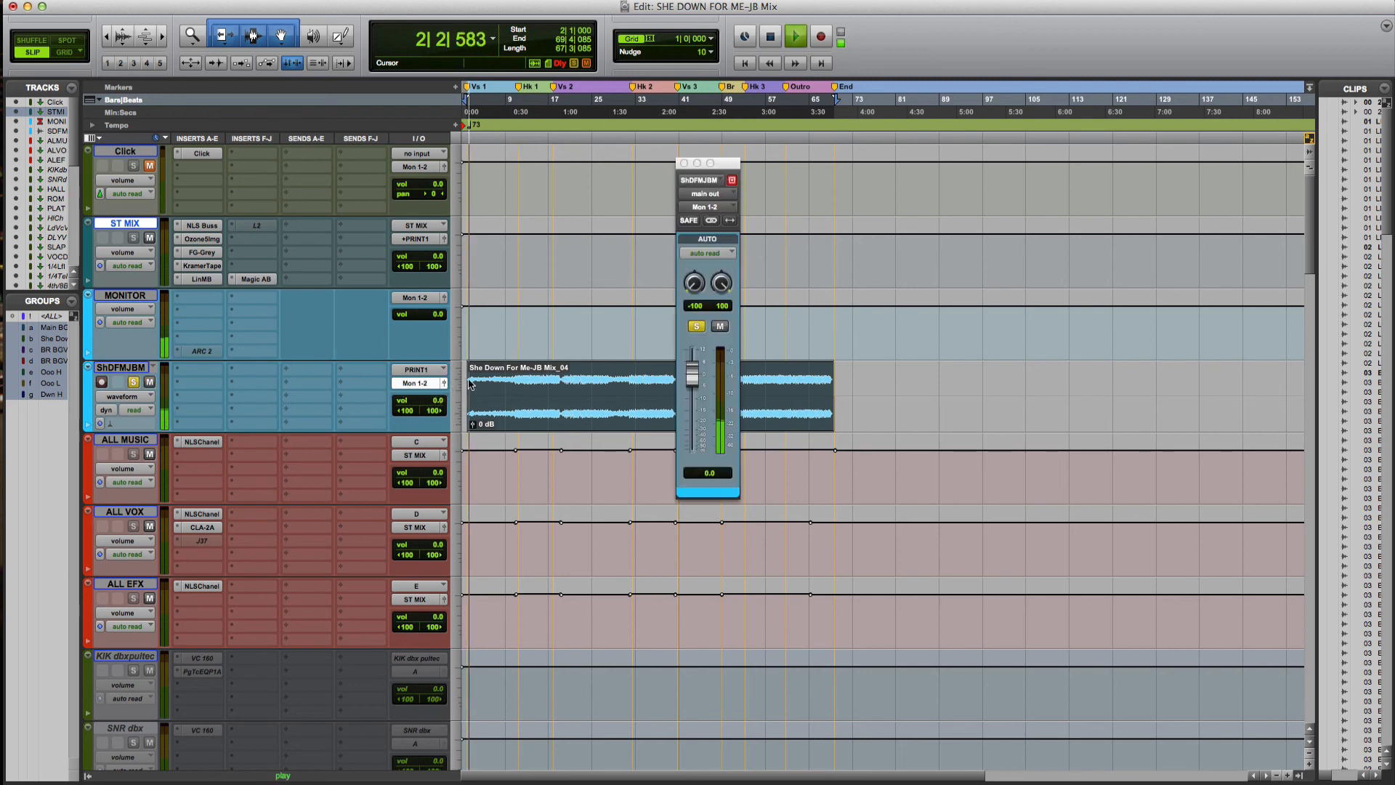
drag(734, 168, 865, 181)
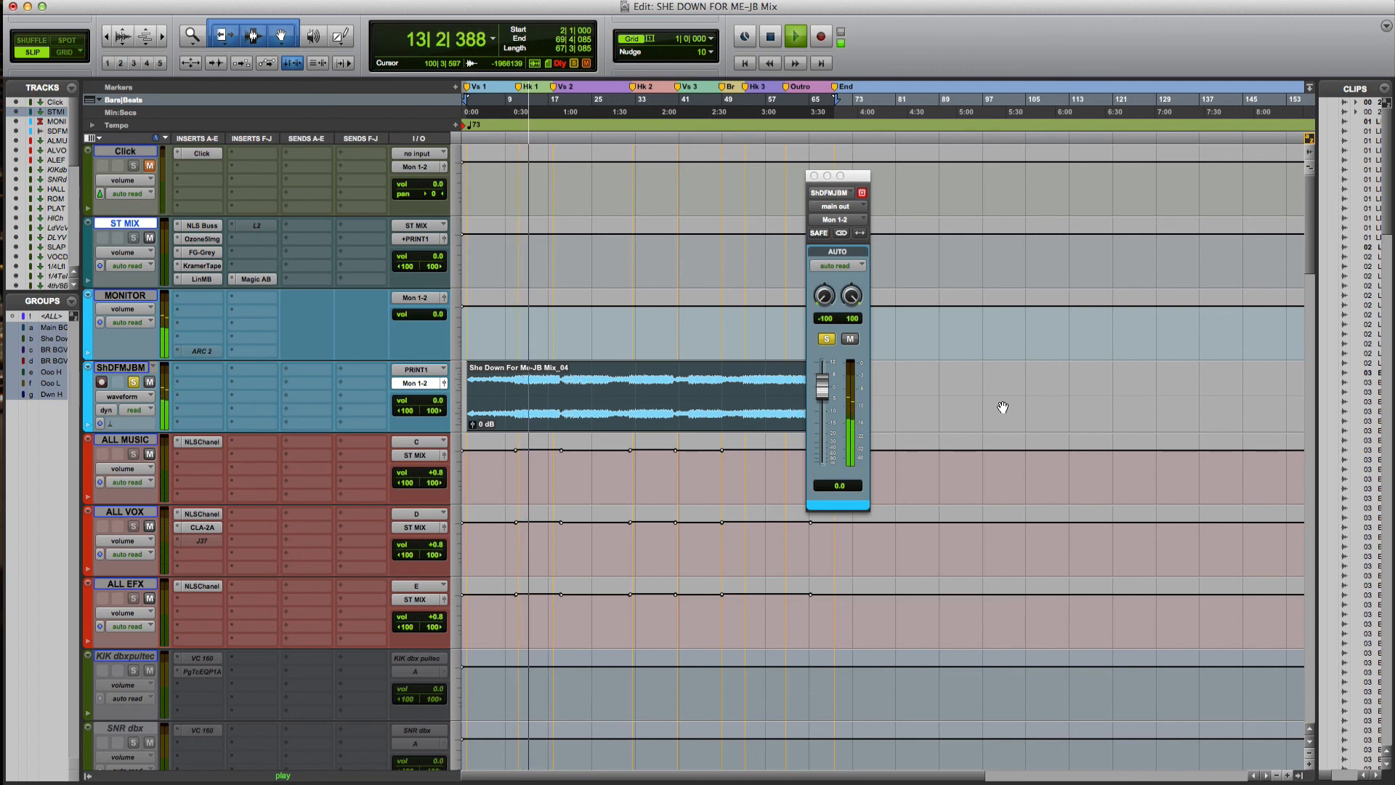
key(space)
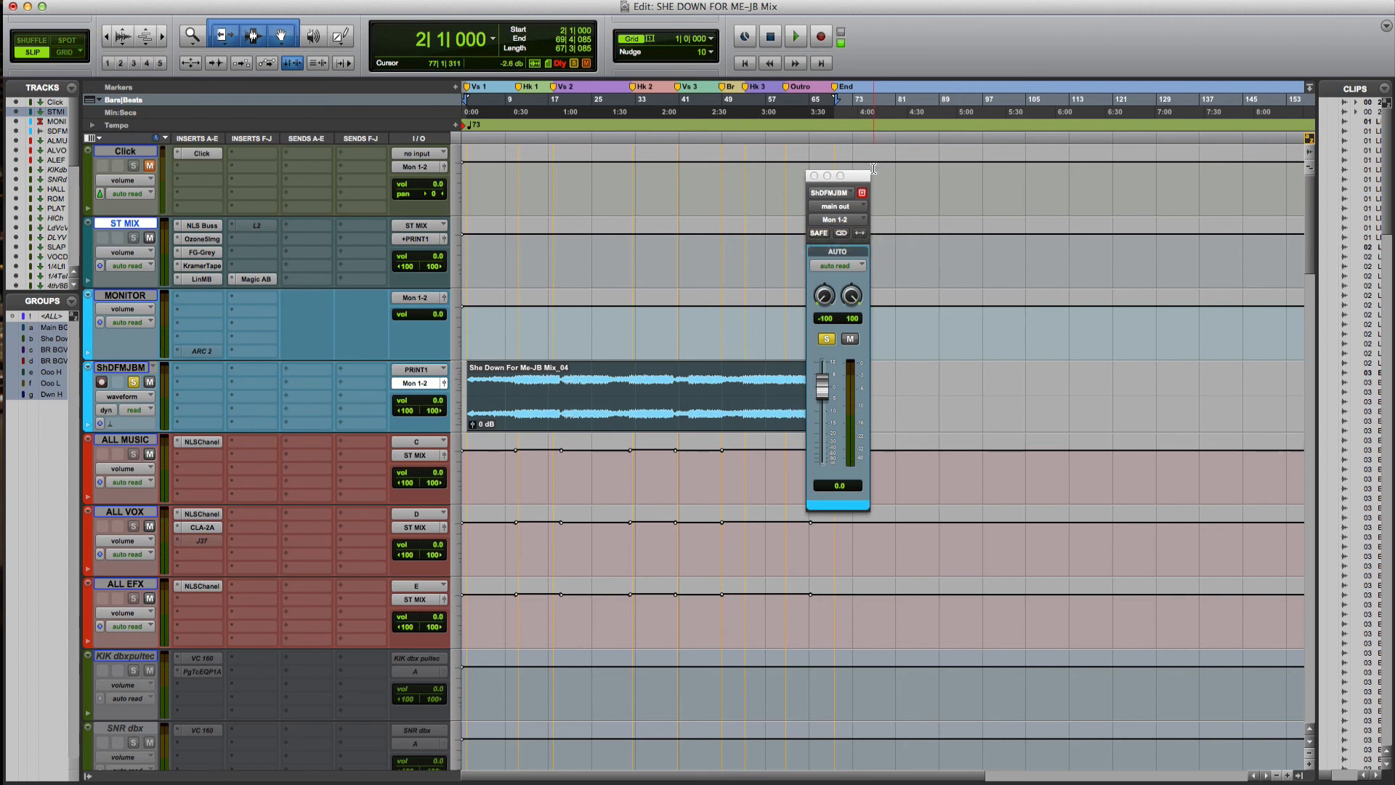
Close the ShDFMJBM output window showing the Mon 1-2 routing
click(815, 176)
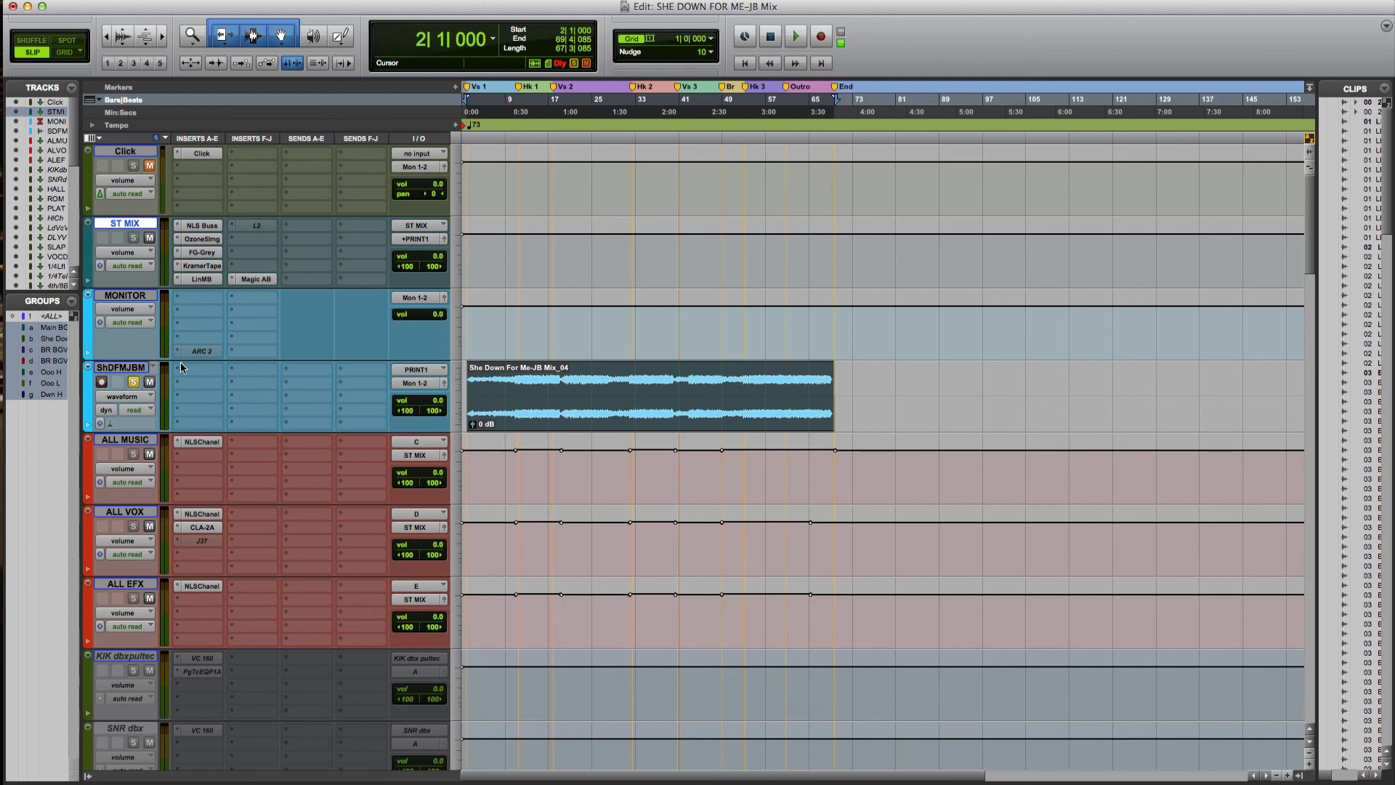
Select every session track except the ShDFMJBM print
click(149, 297)
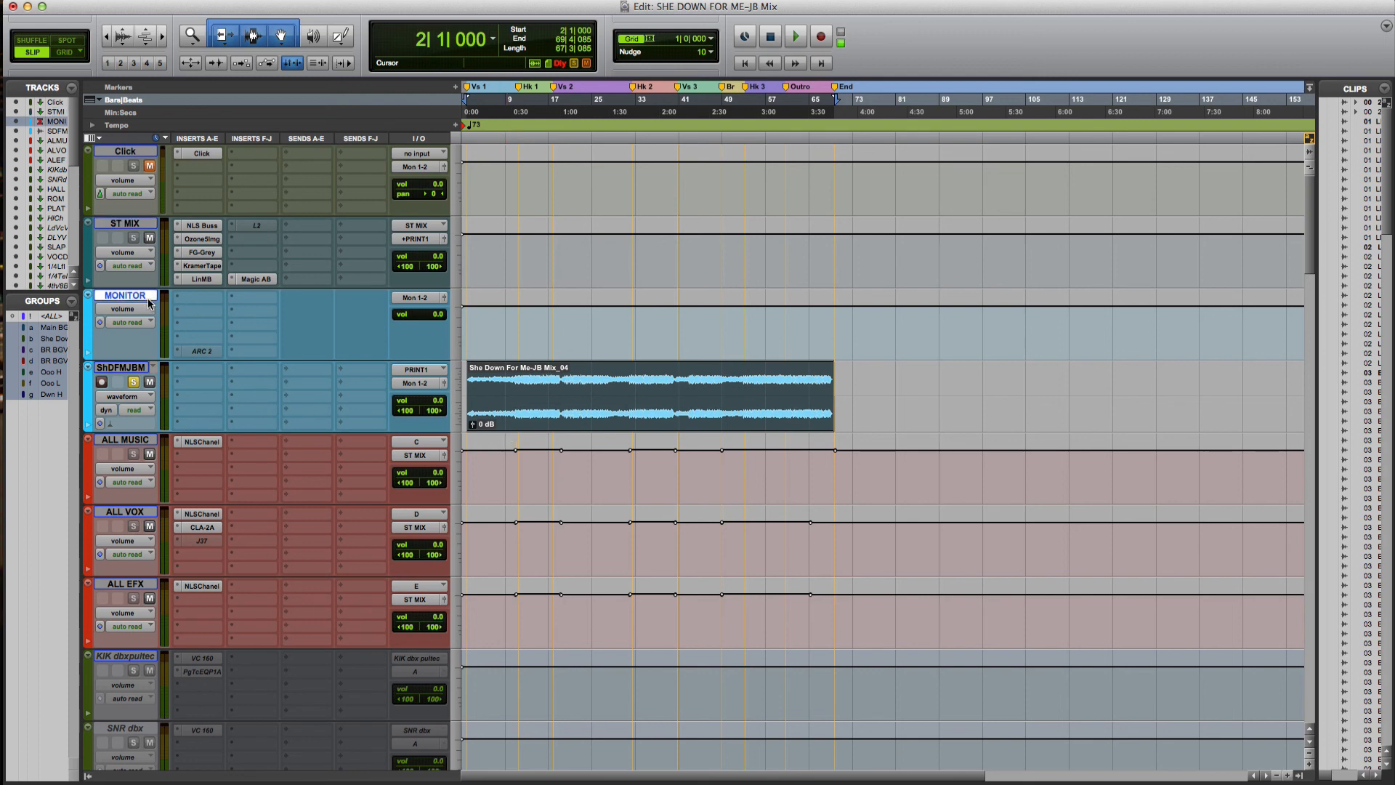
right_click(120, 369)
click(120, 369)
alt+click(116, 368)
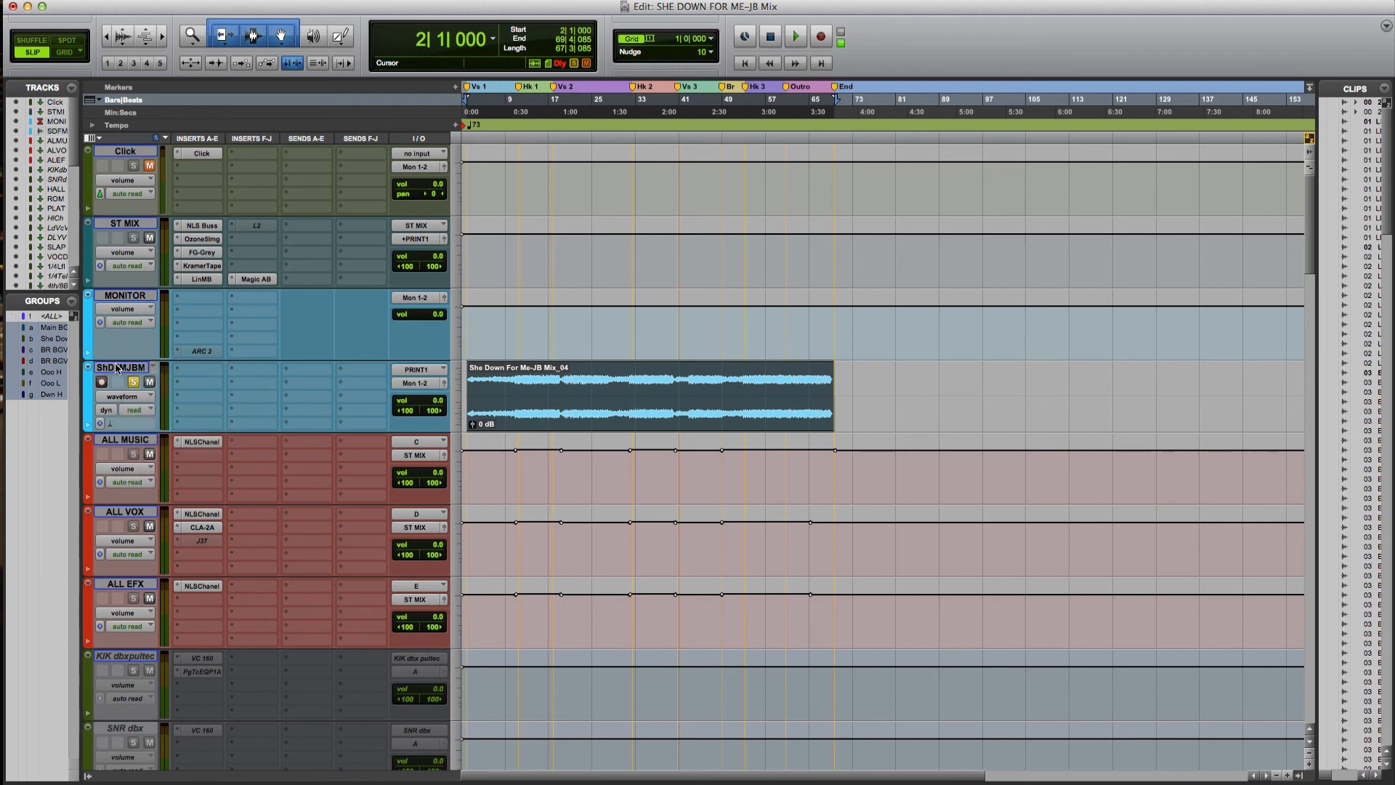
alt+click(116, 368)
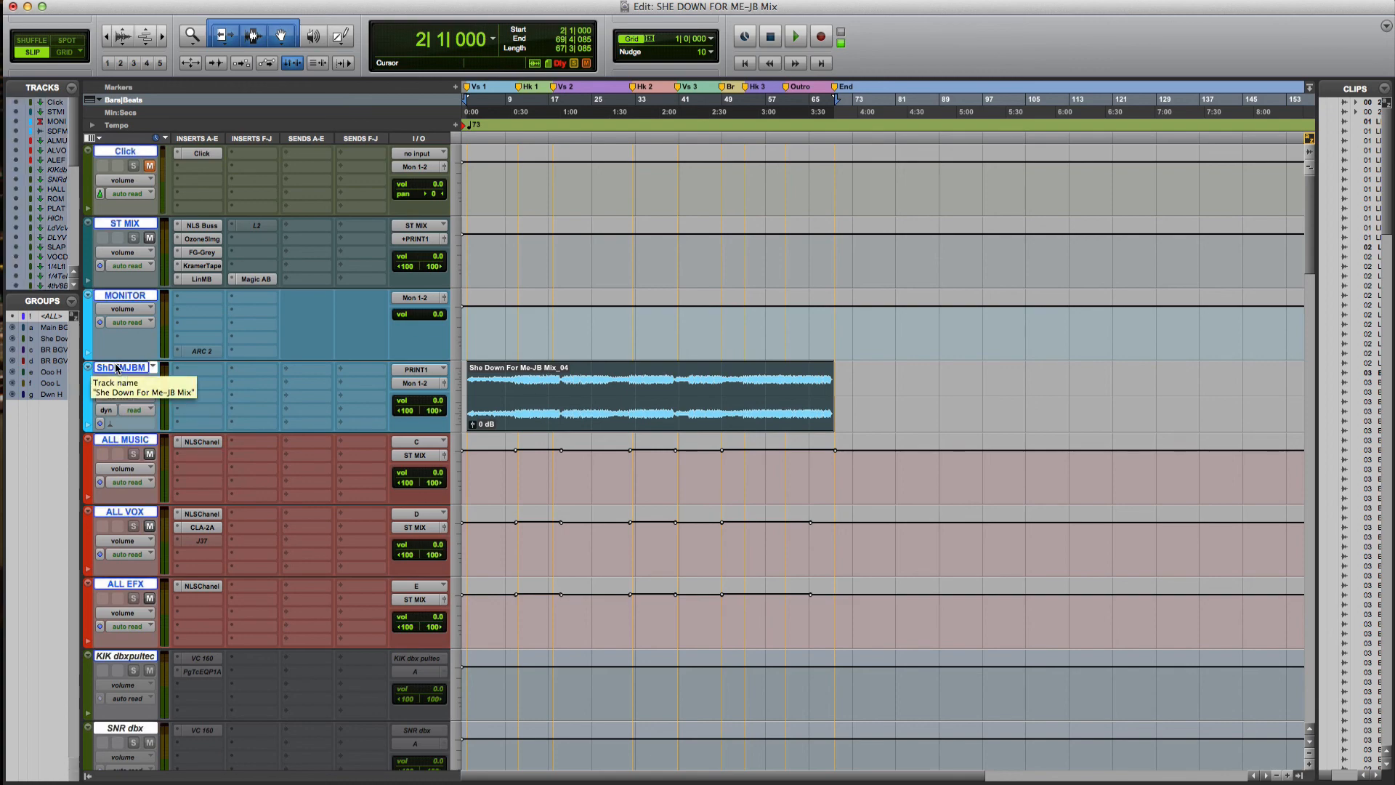
scroll(198, 236, down, 15)
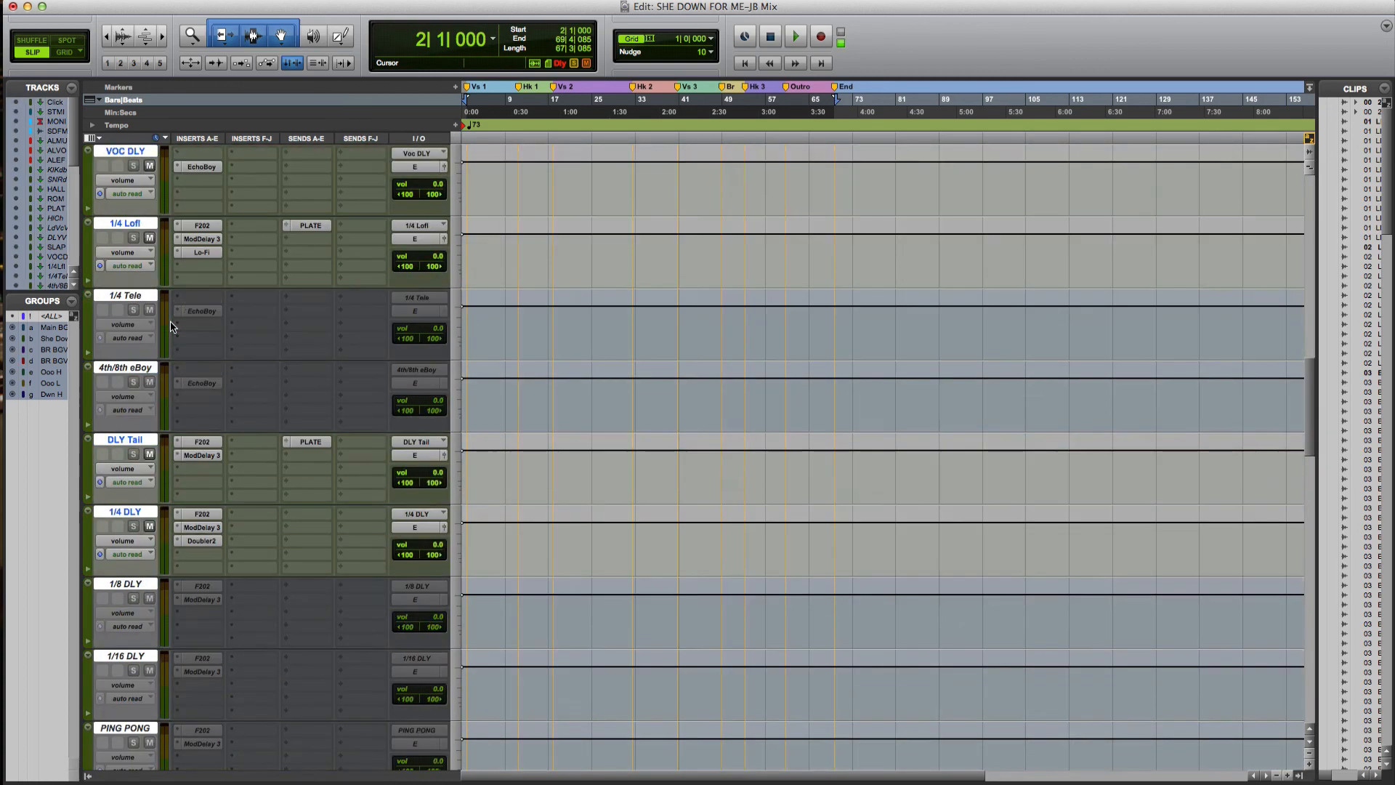
scroll(198, 233, down, 15)
scroll(195, 243, up, 20)
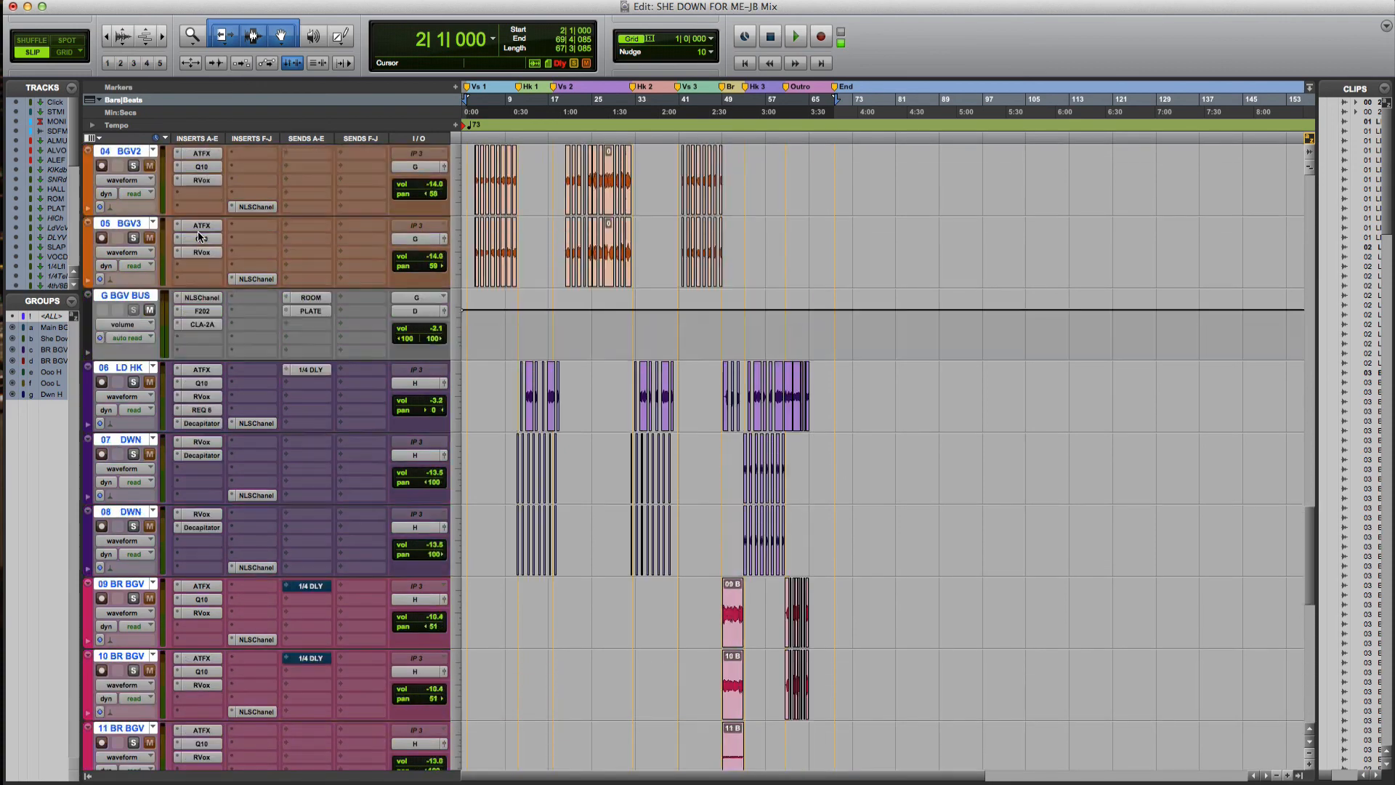
scroll(195, 254, up, 8)
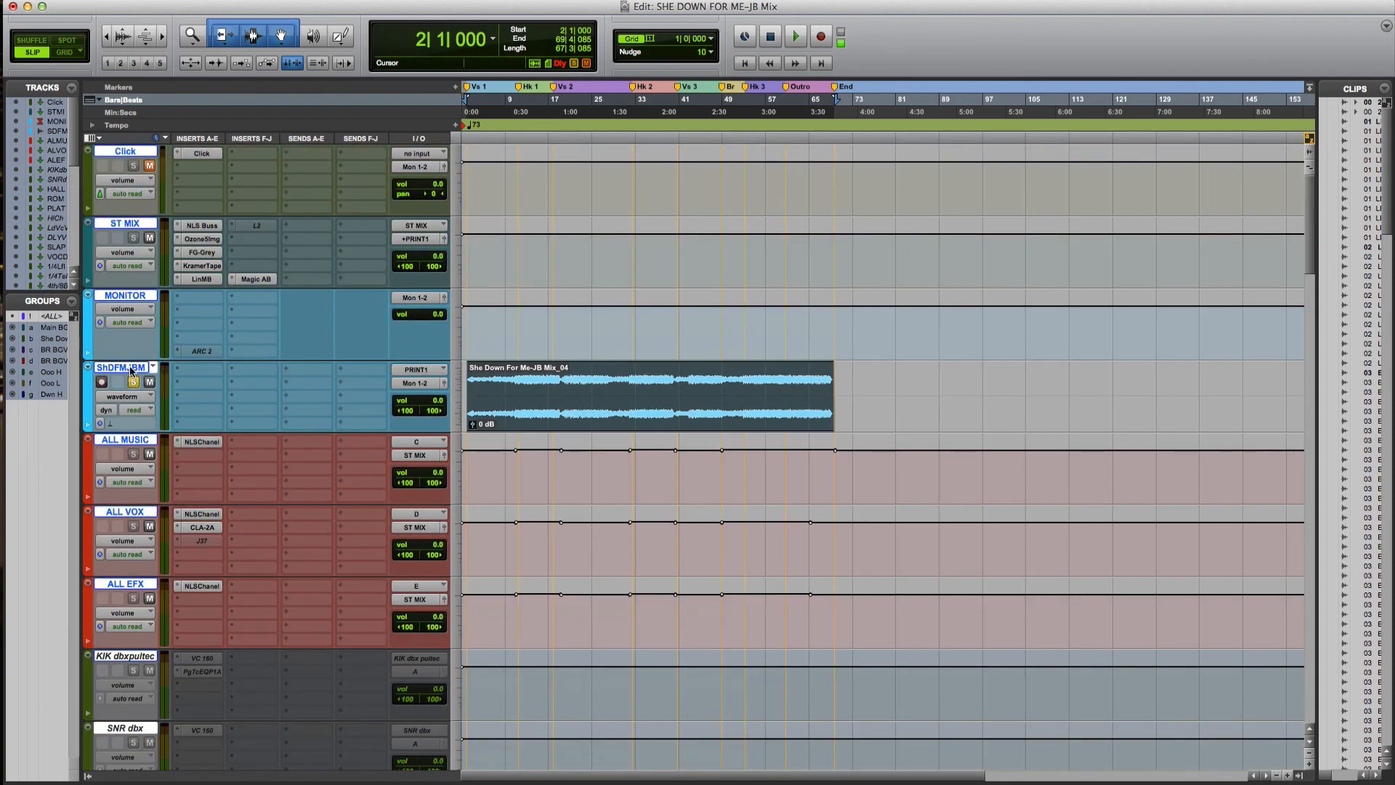
Apply Hide and Make Inactive to the selected tracks, leaving ShDFMJBM alone
double_click(131, 368)
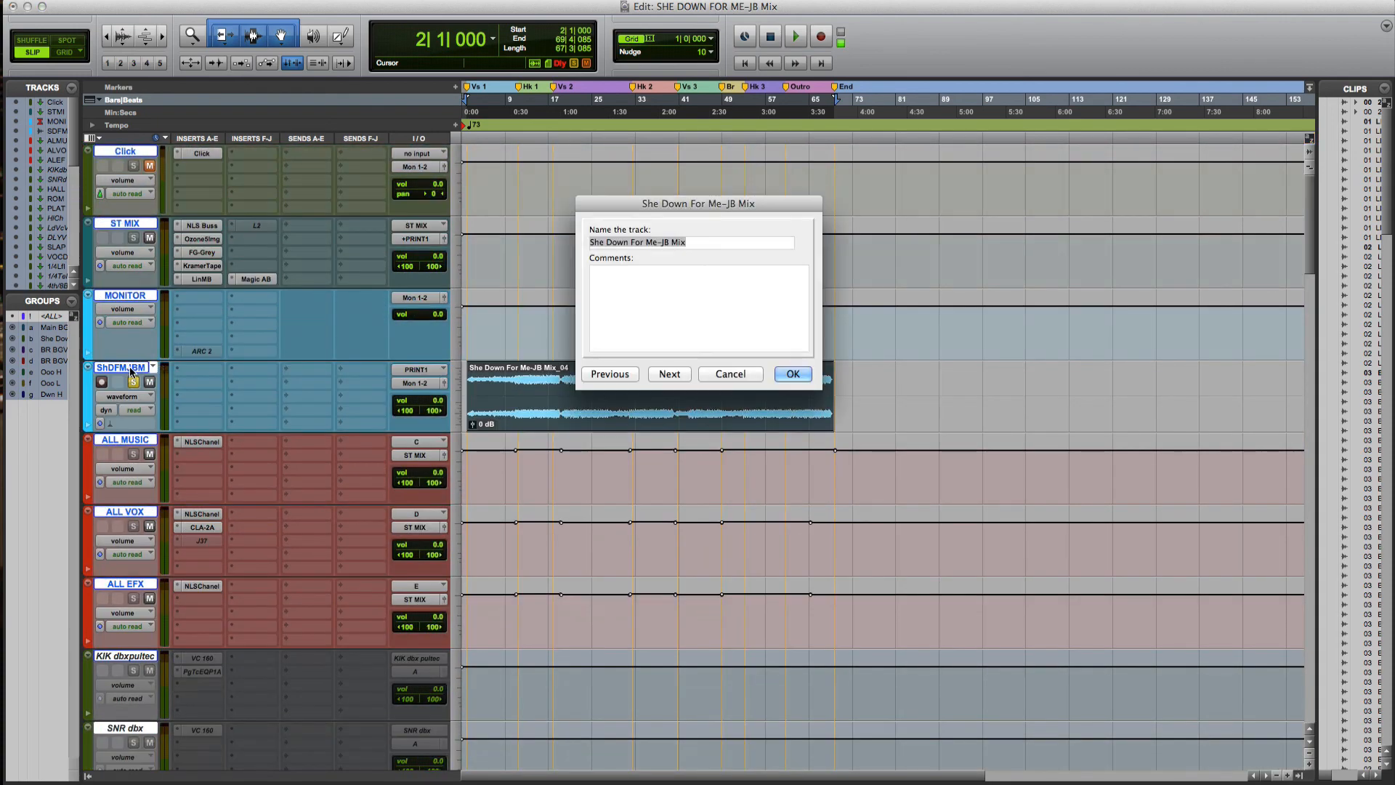
click(733, 376)
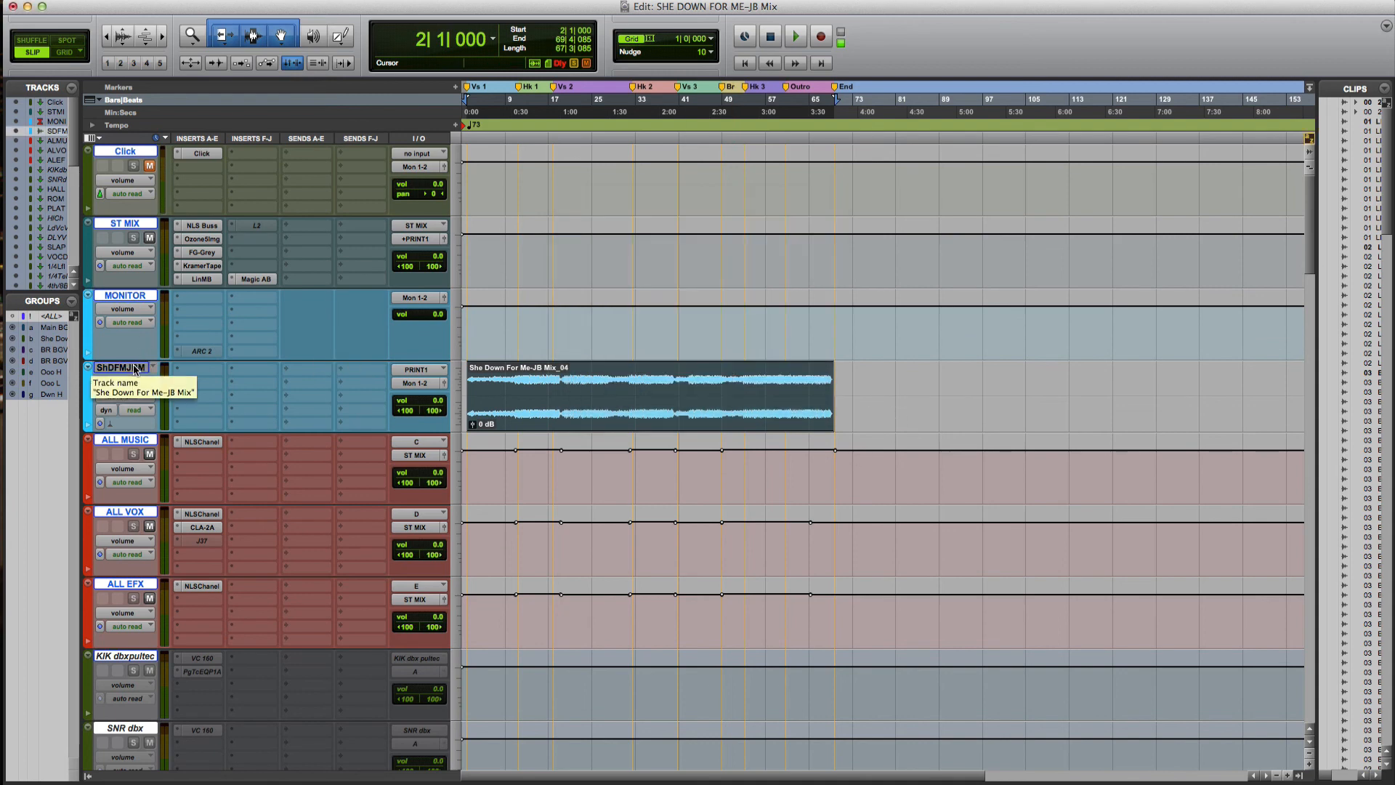
right_click(143, 295)
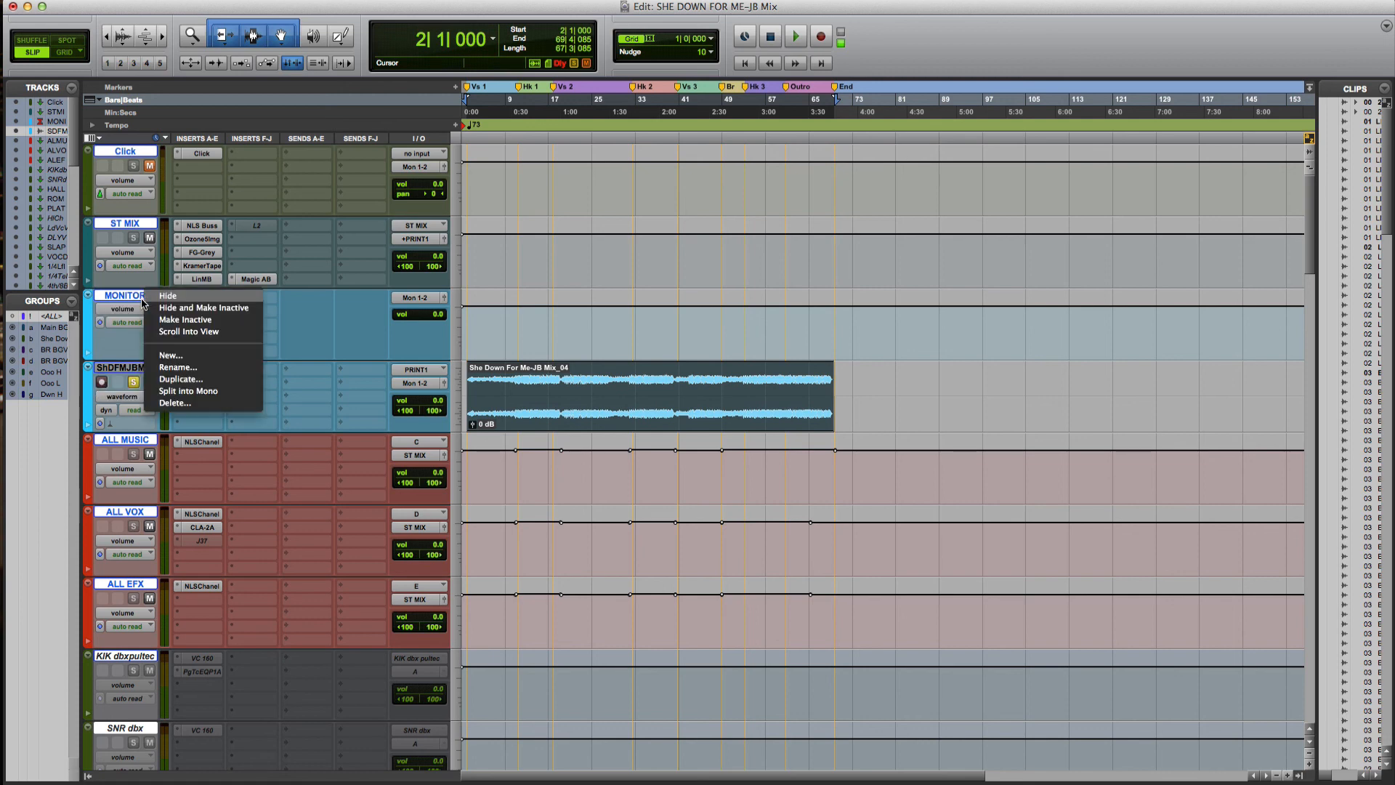
click(178, 308)
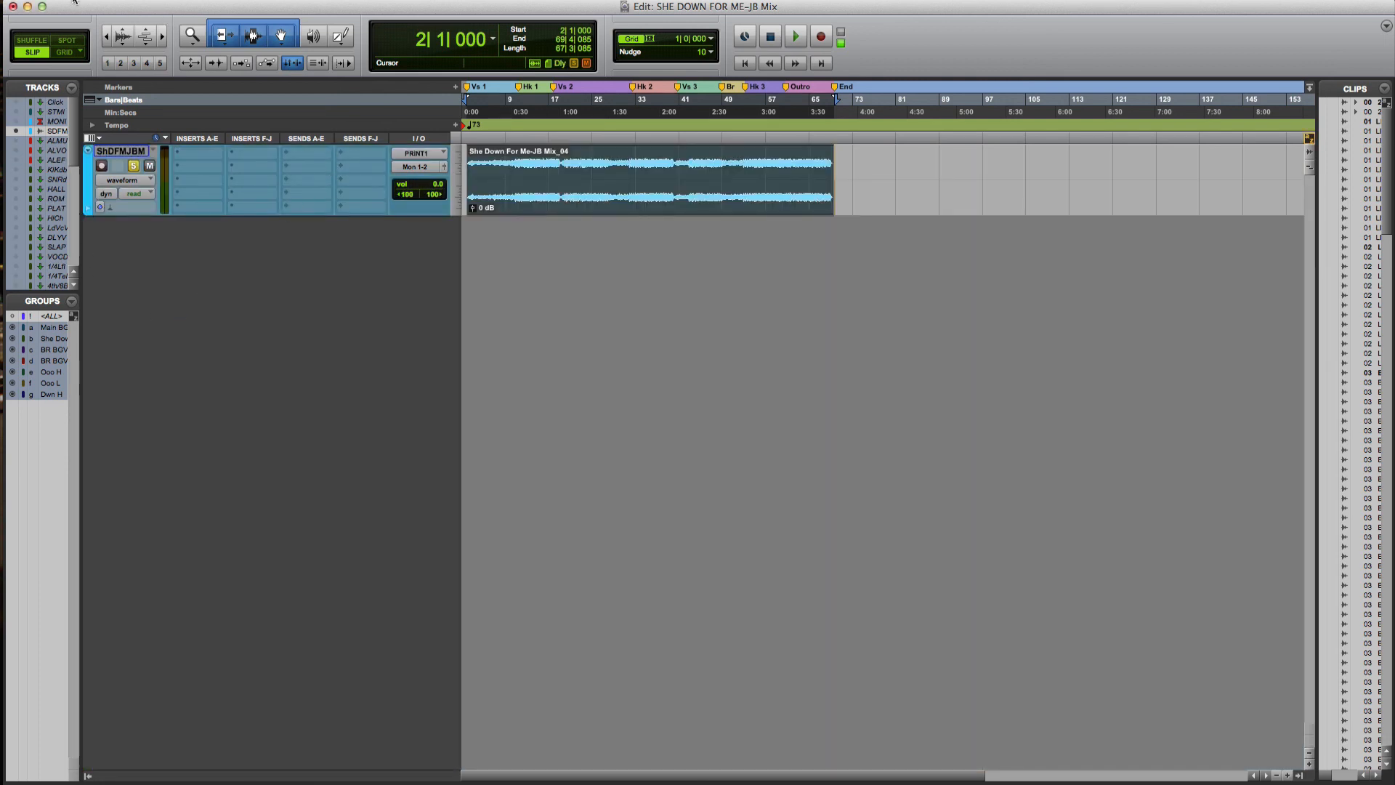
Check free space in the Disk Space window, then close it
click(448, 4)
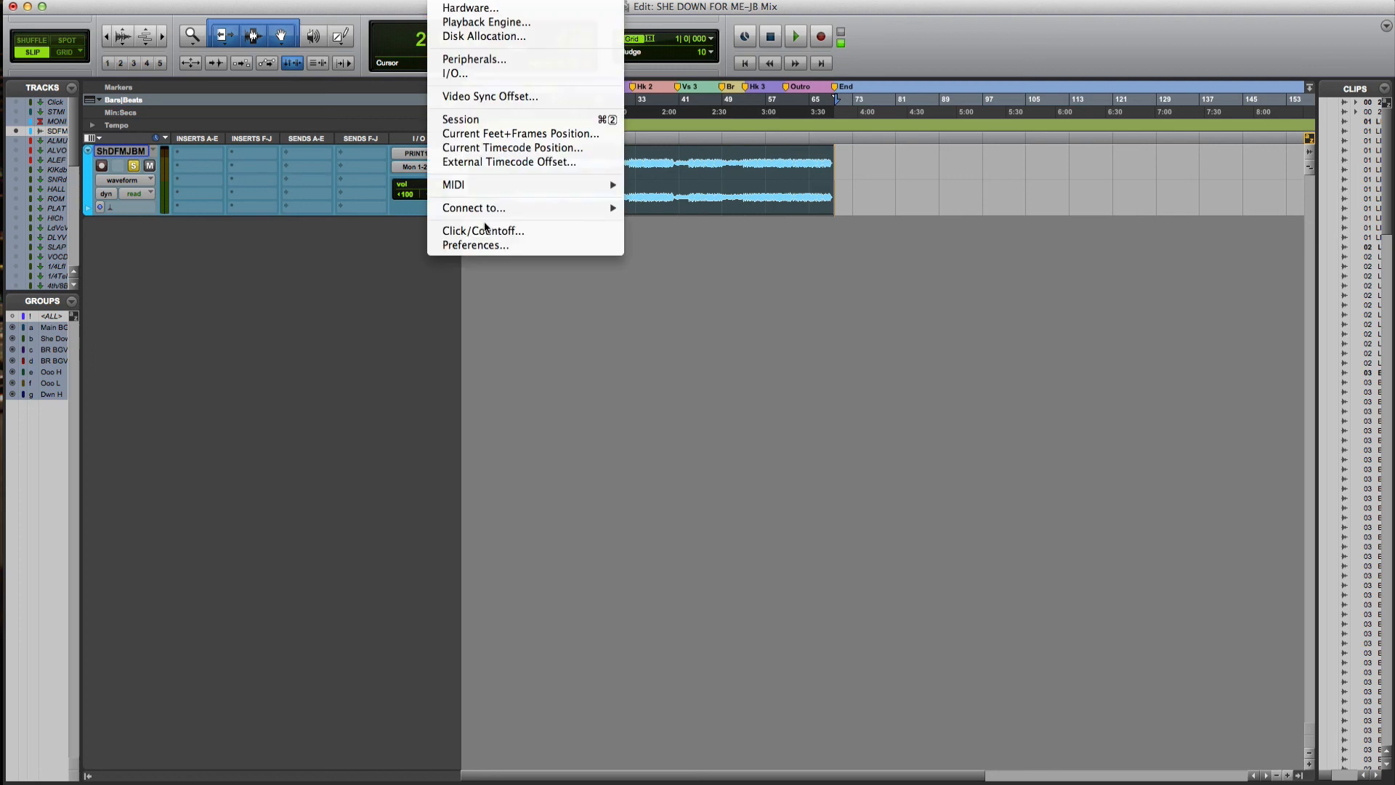
mouse_move(506, 3)
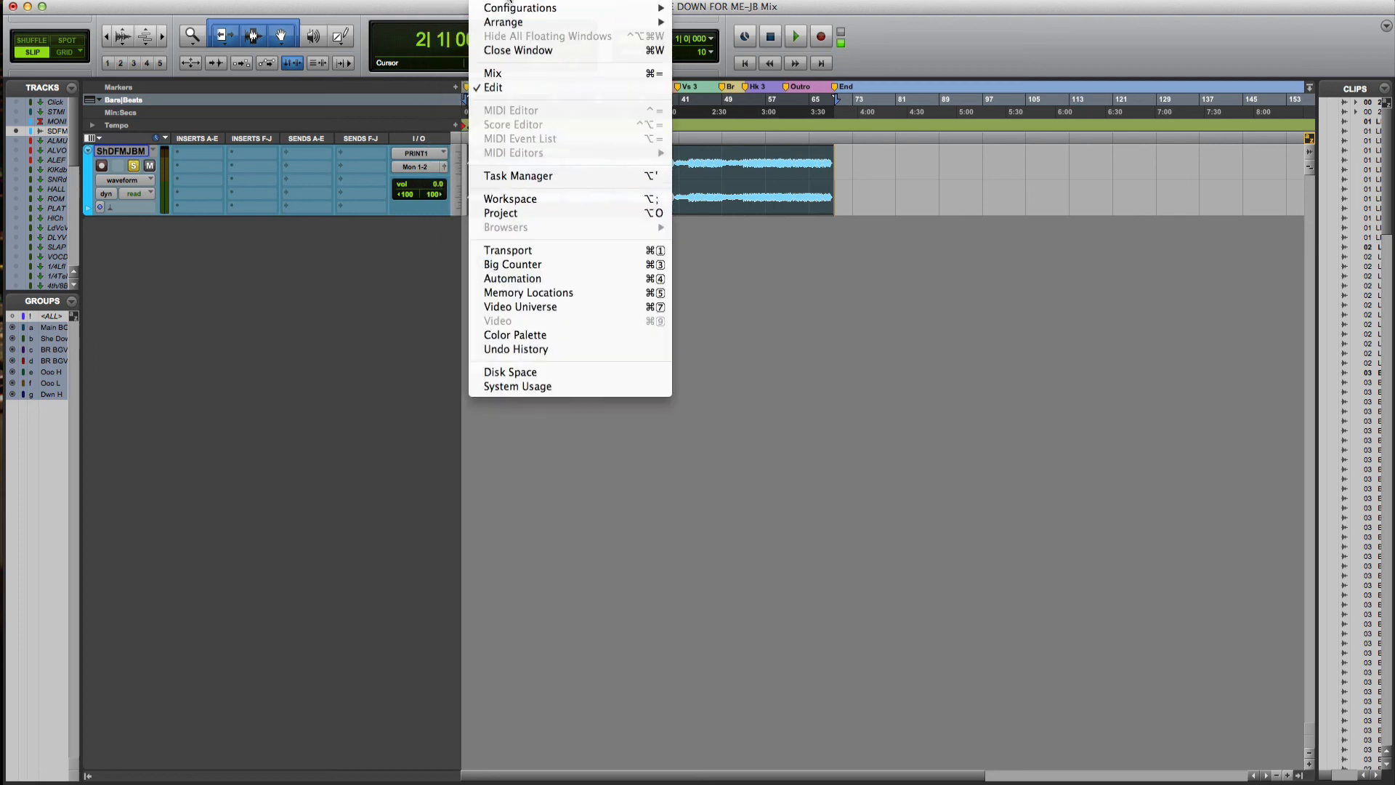
click(530, 374)
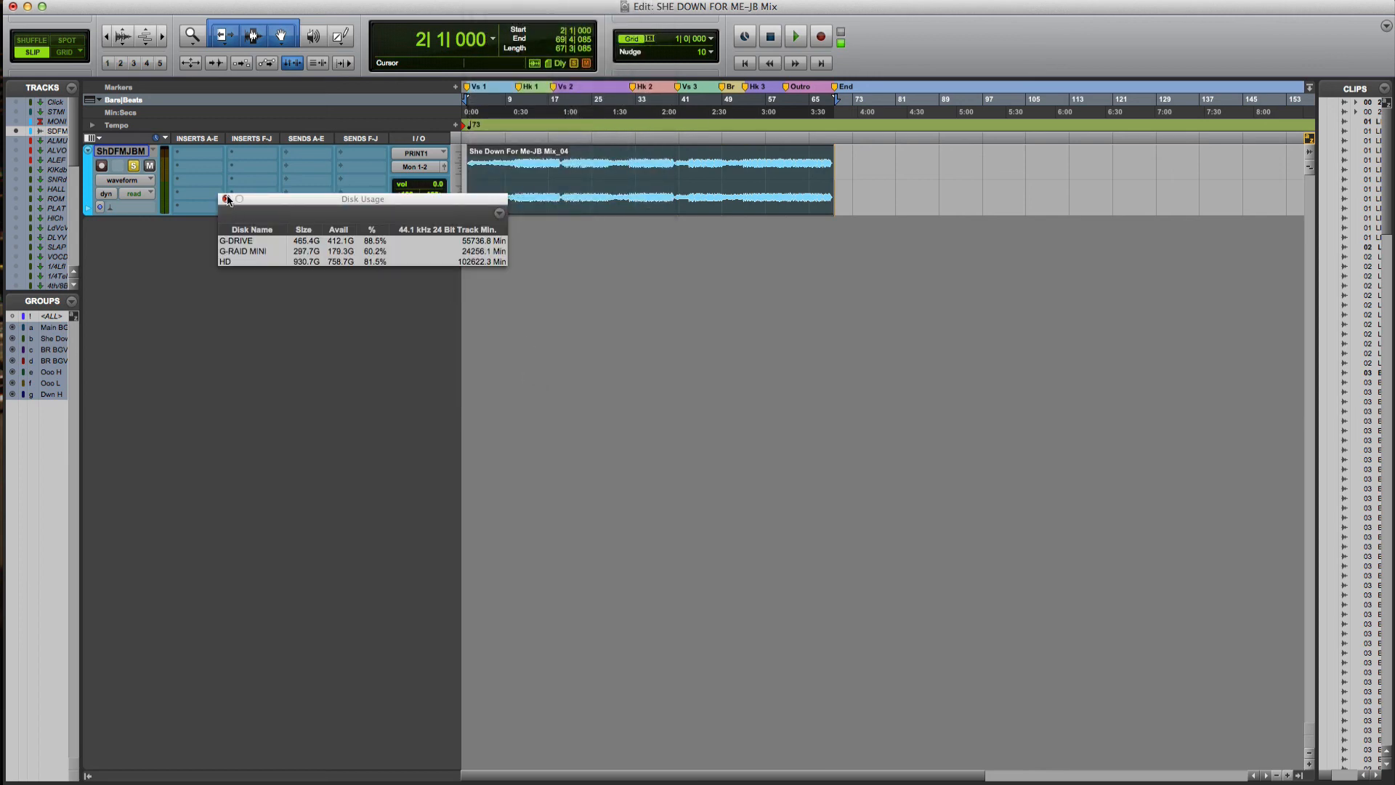
click(226, 199)
Open the System Usage meters and park them at the top right
click(472, 4)
mouse_move(508, 3)
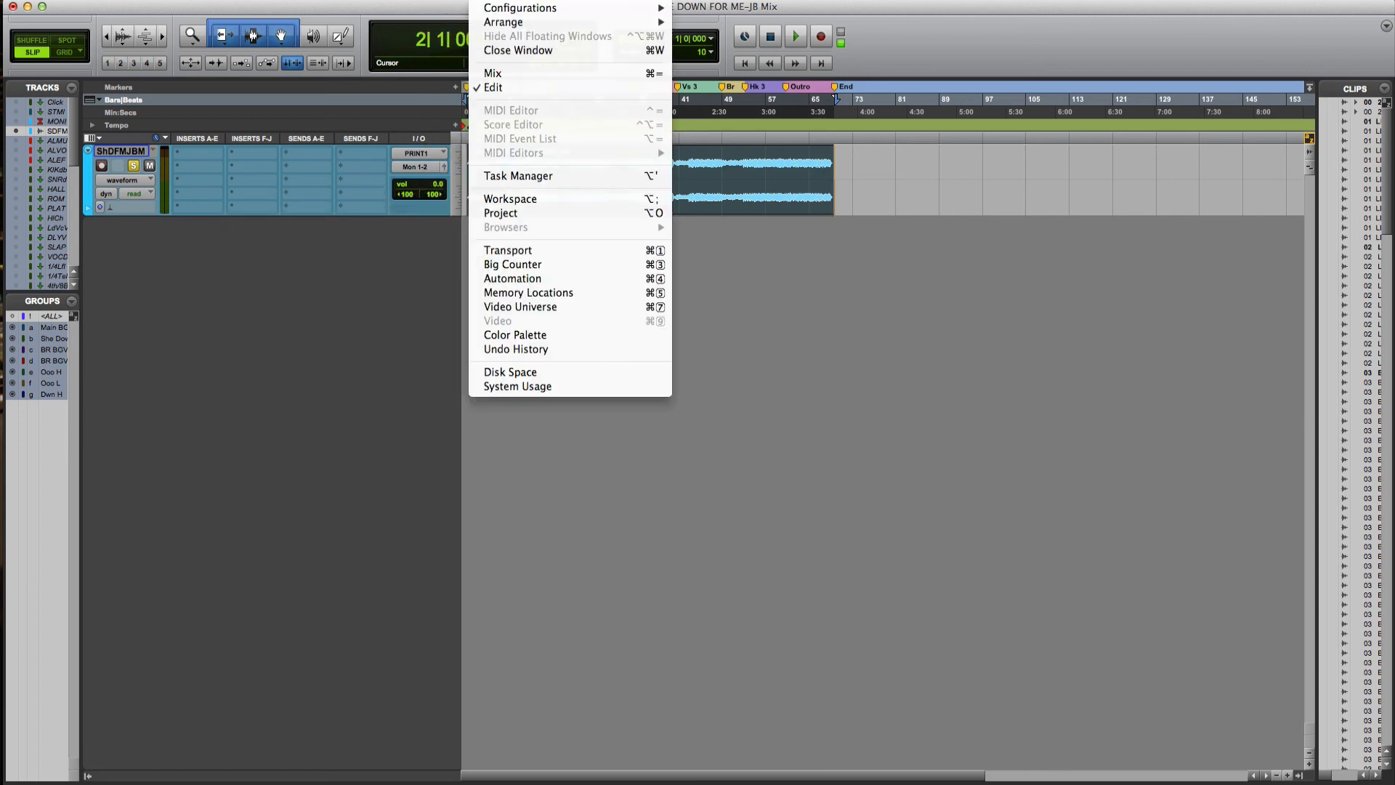
click(517, 386)
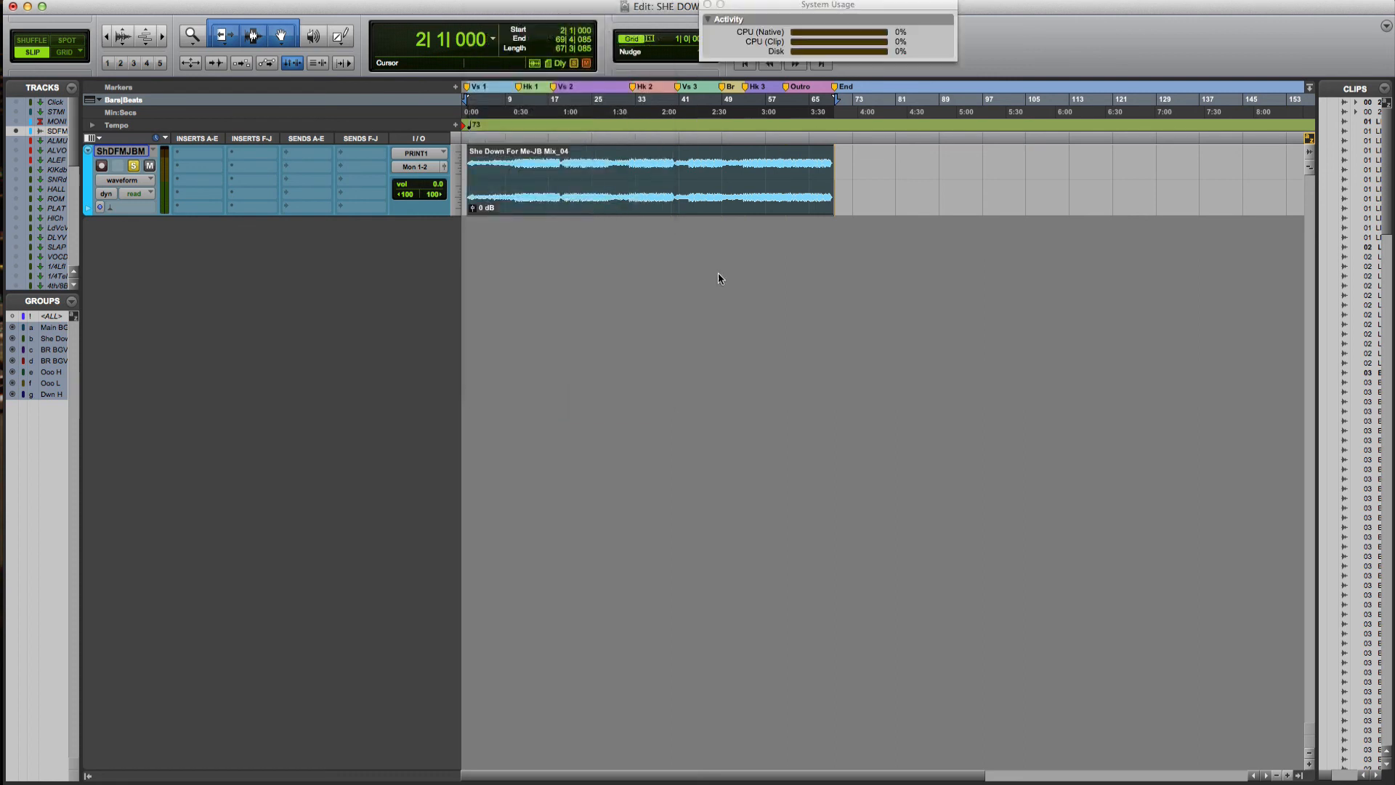
drag(854, 5, 1021, 263)
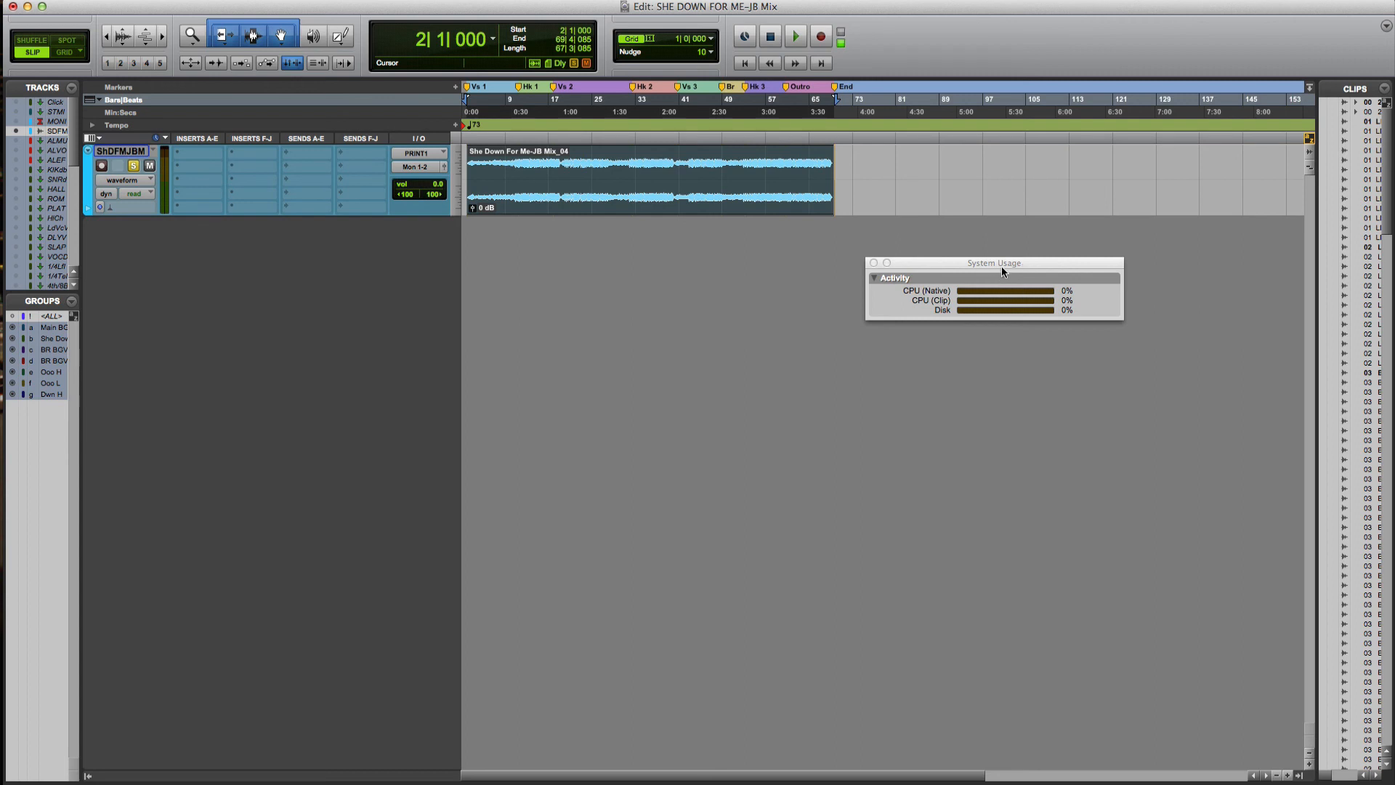
drag(1003, 267, 1063, 18)
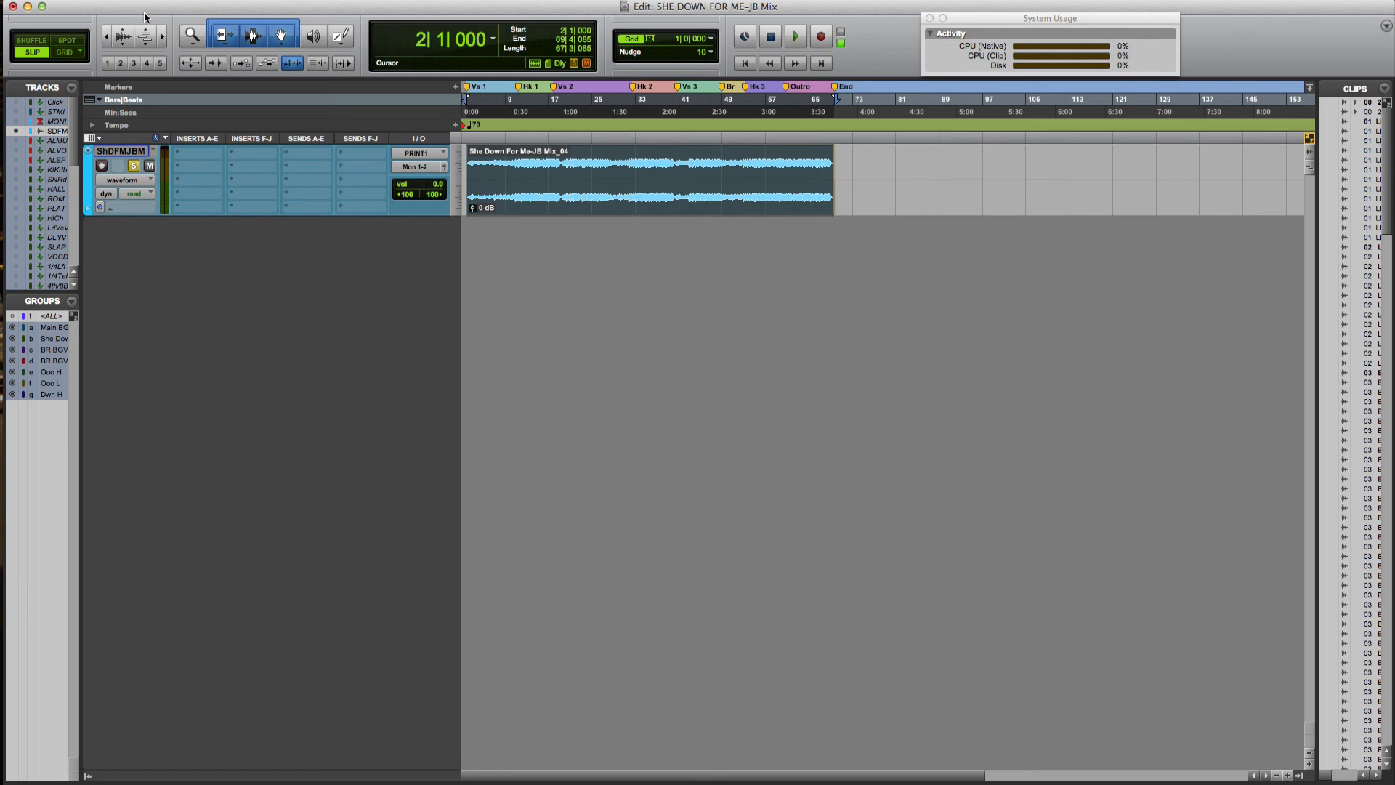
Save the session as a copy named 'SHE DOWN FOR ME-JB Master'
click(109, 1)
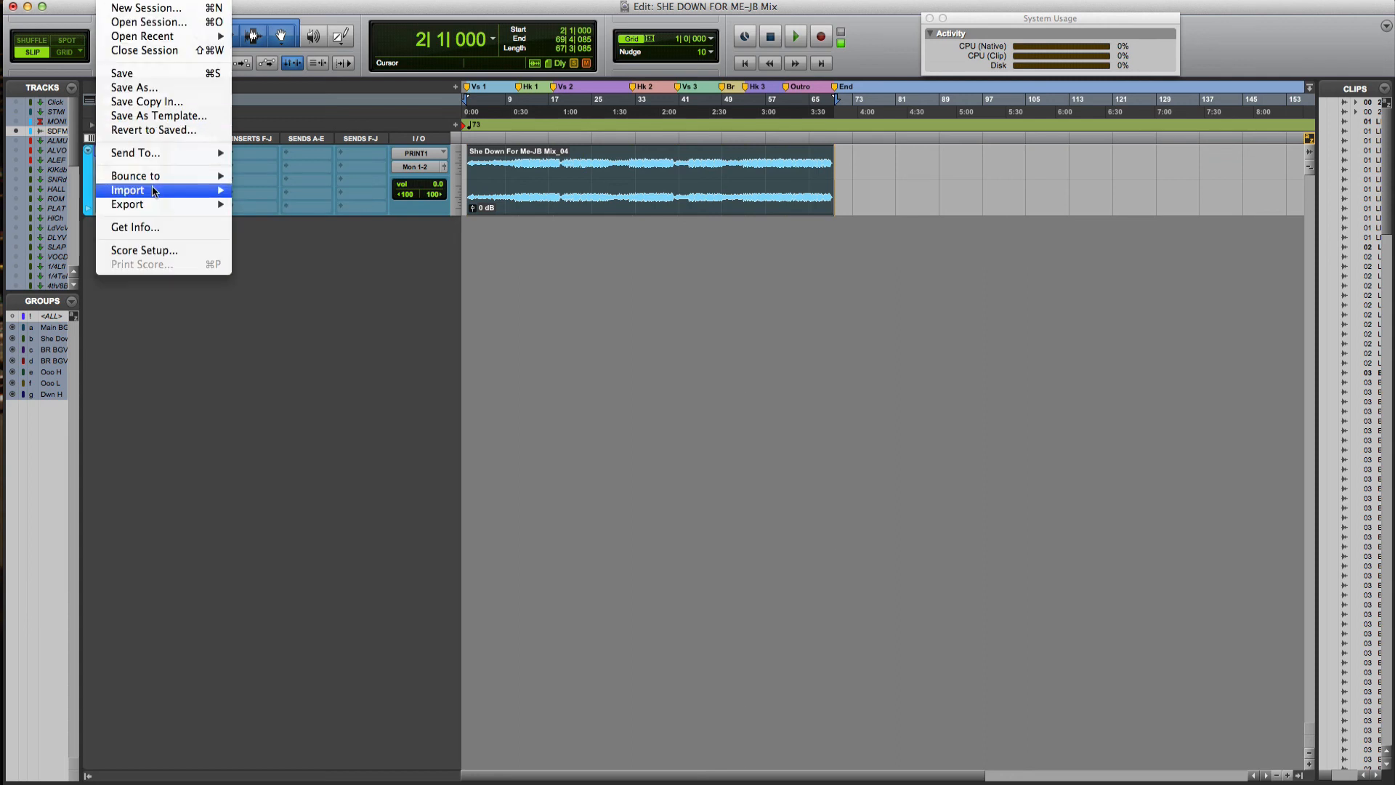
mouse_move(153, 191)
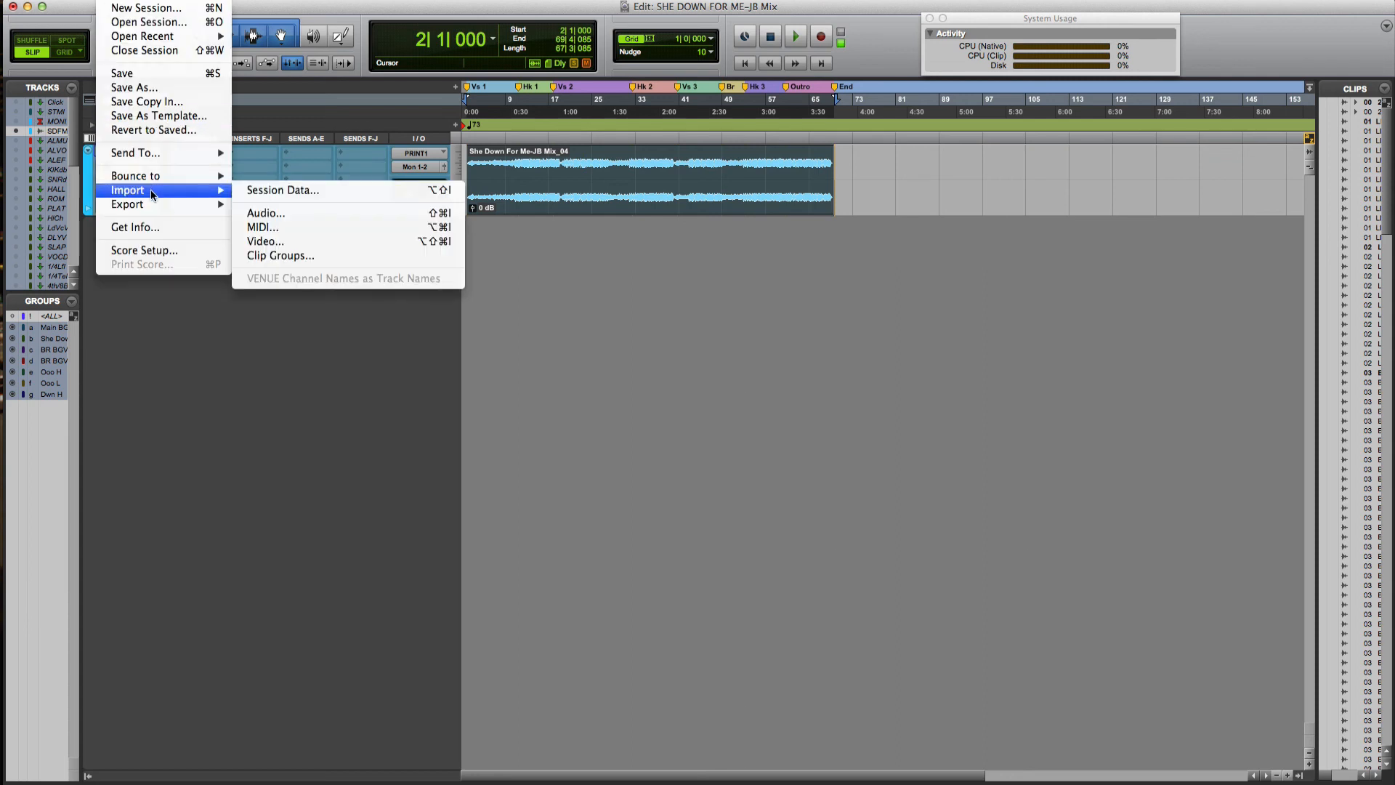
click(138, 87)
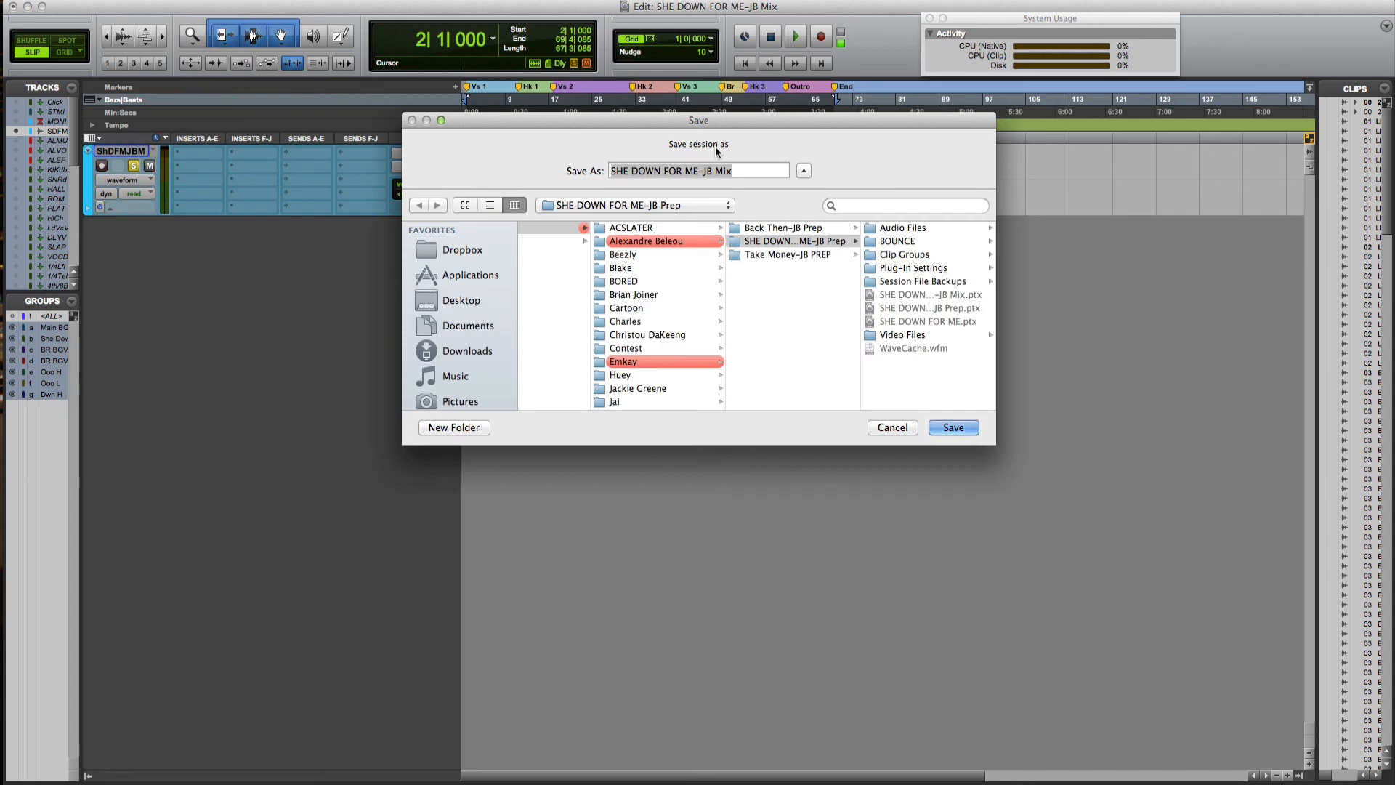
key(Right)
key(BackSpace)
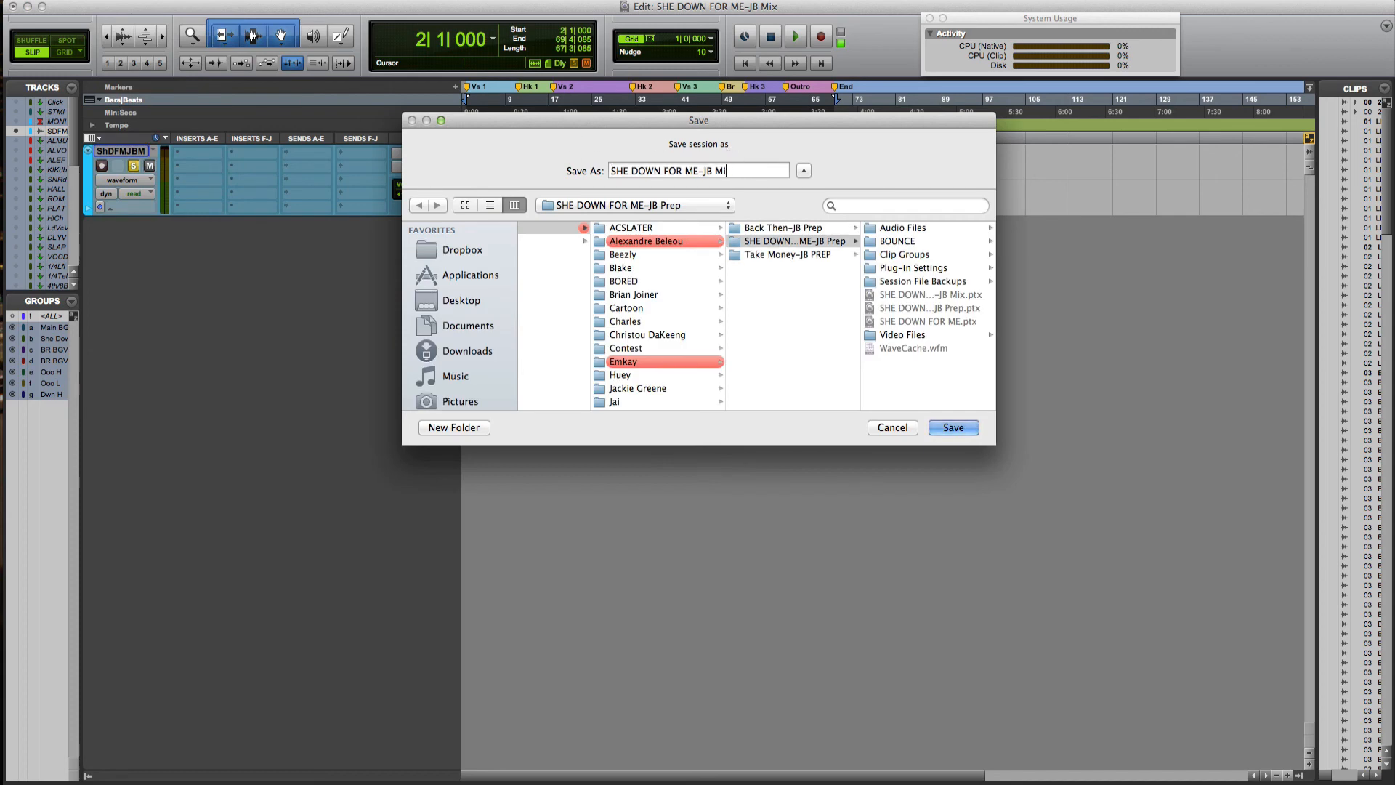
key(BackSpace)
text(aster)
key(Return)
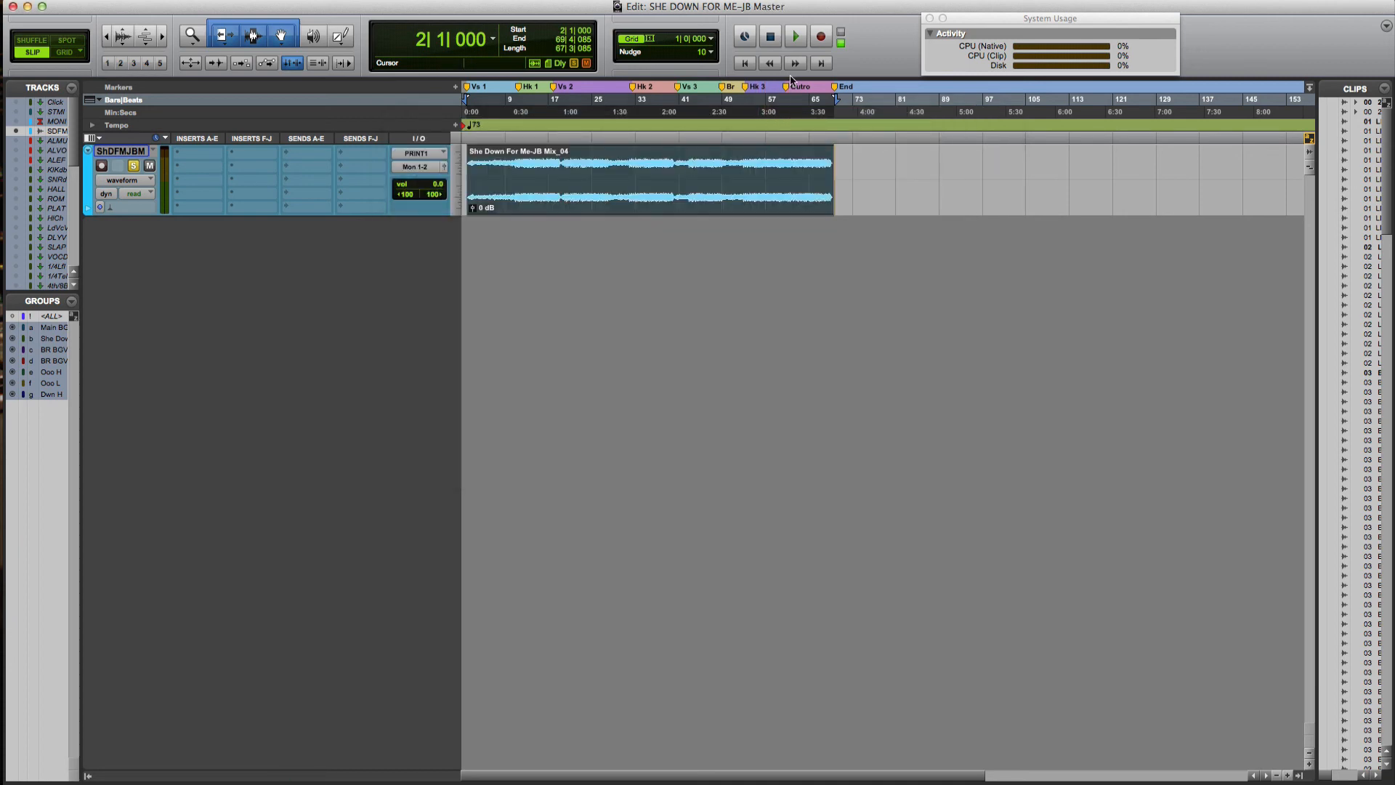
drag(1074, 22, 1151, 19)
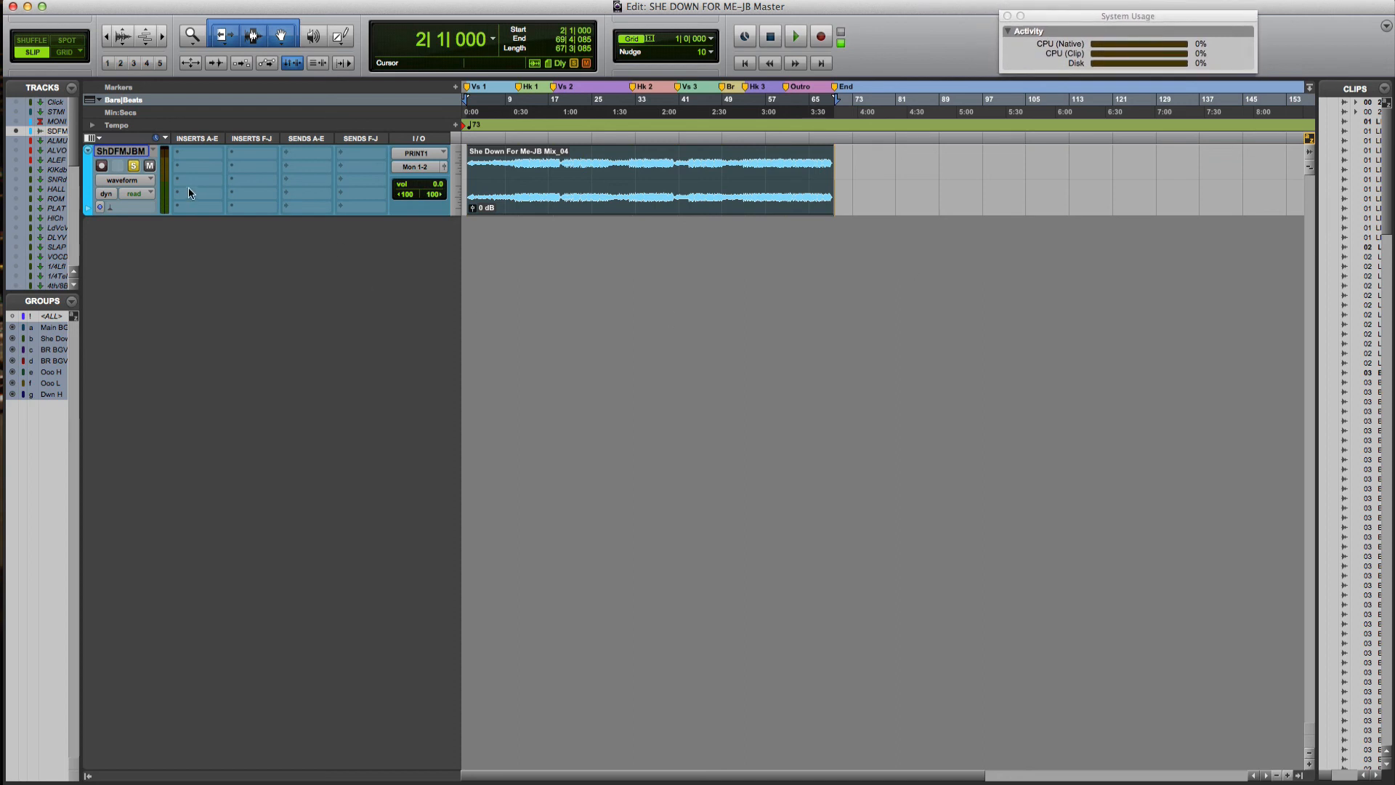
Unsolo ShDFMJBM, play the Master session through, then stop at the start
click(137, 166)
key(space)
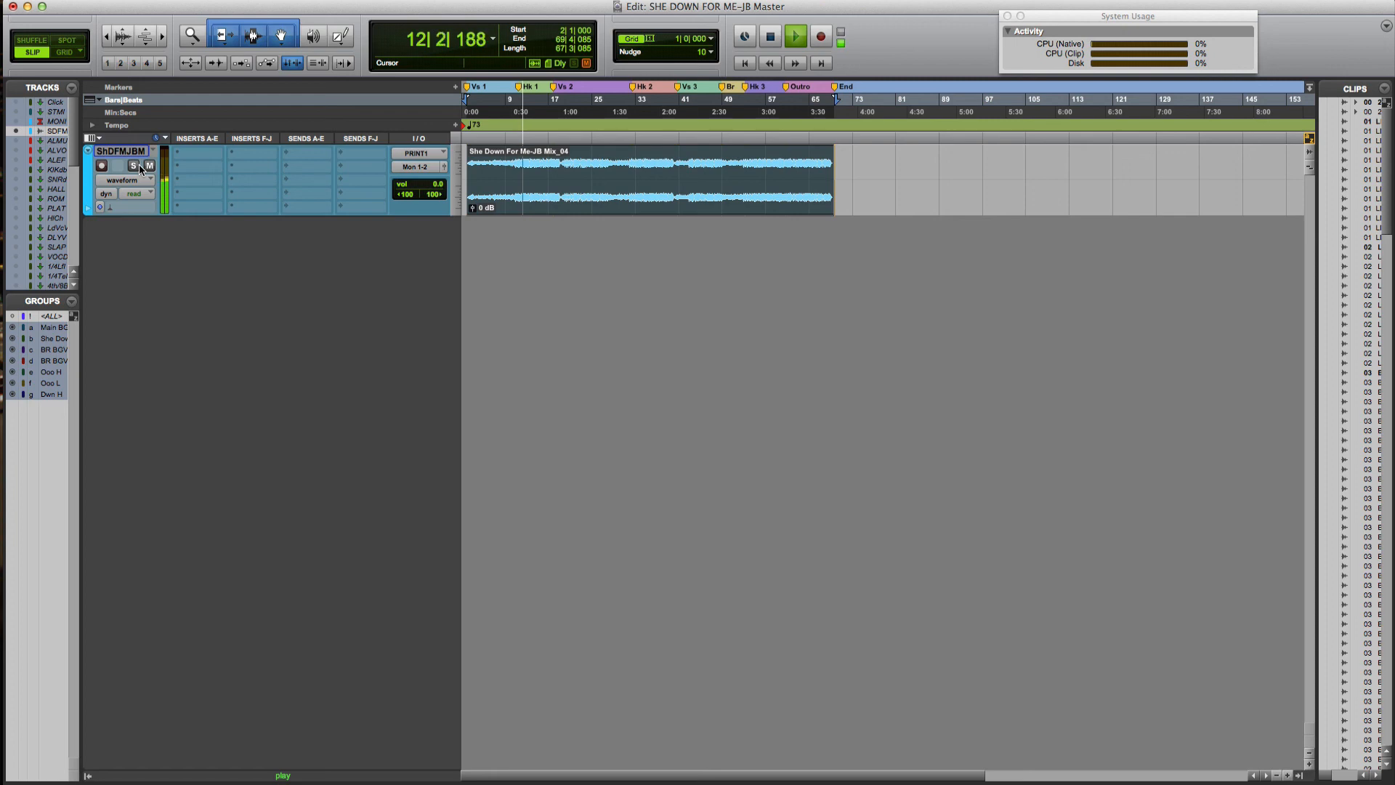
key(space)
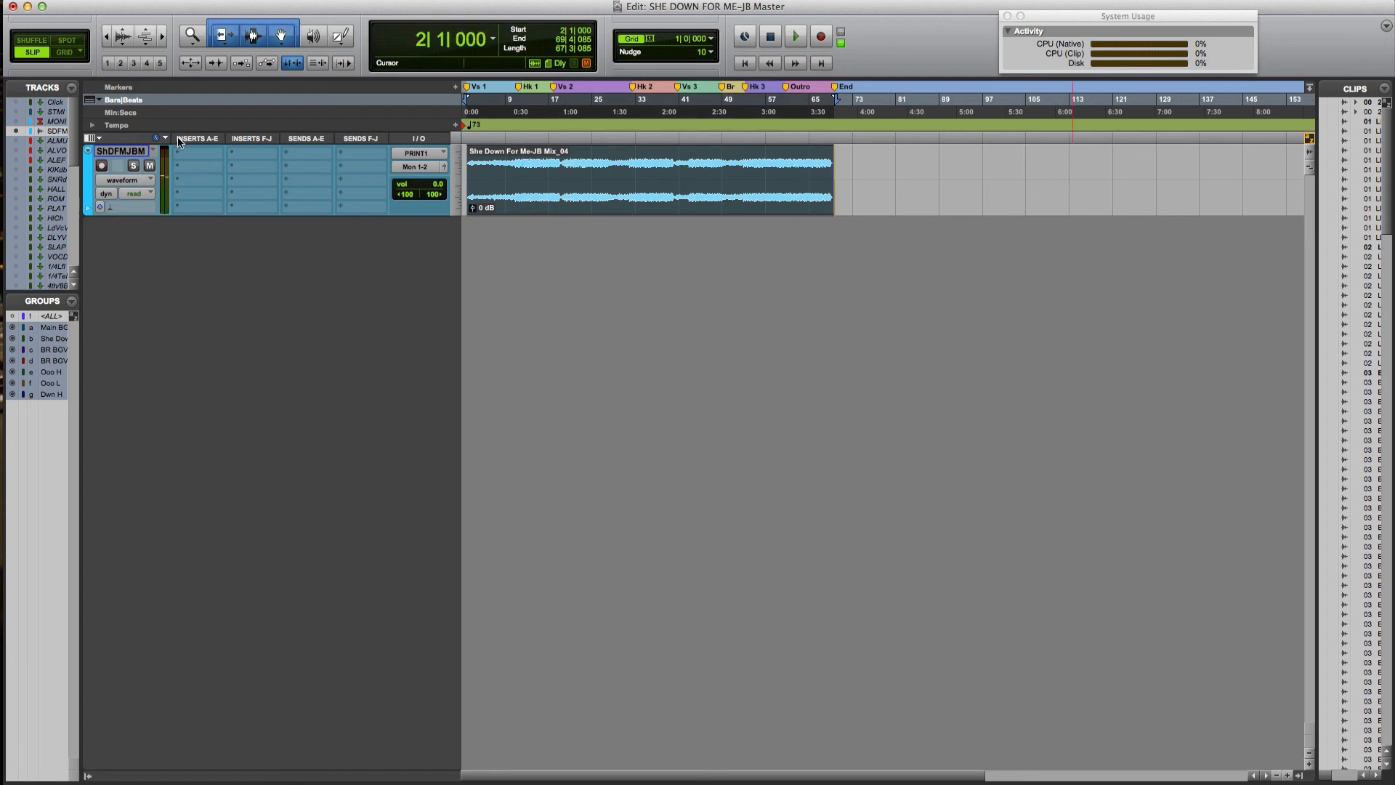
Insert the Avid EQ3 7-Band plug-in on ShDFMJBM's first insert slot
click(186, 154)
mouse_move(247, 177)
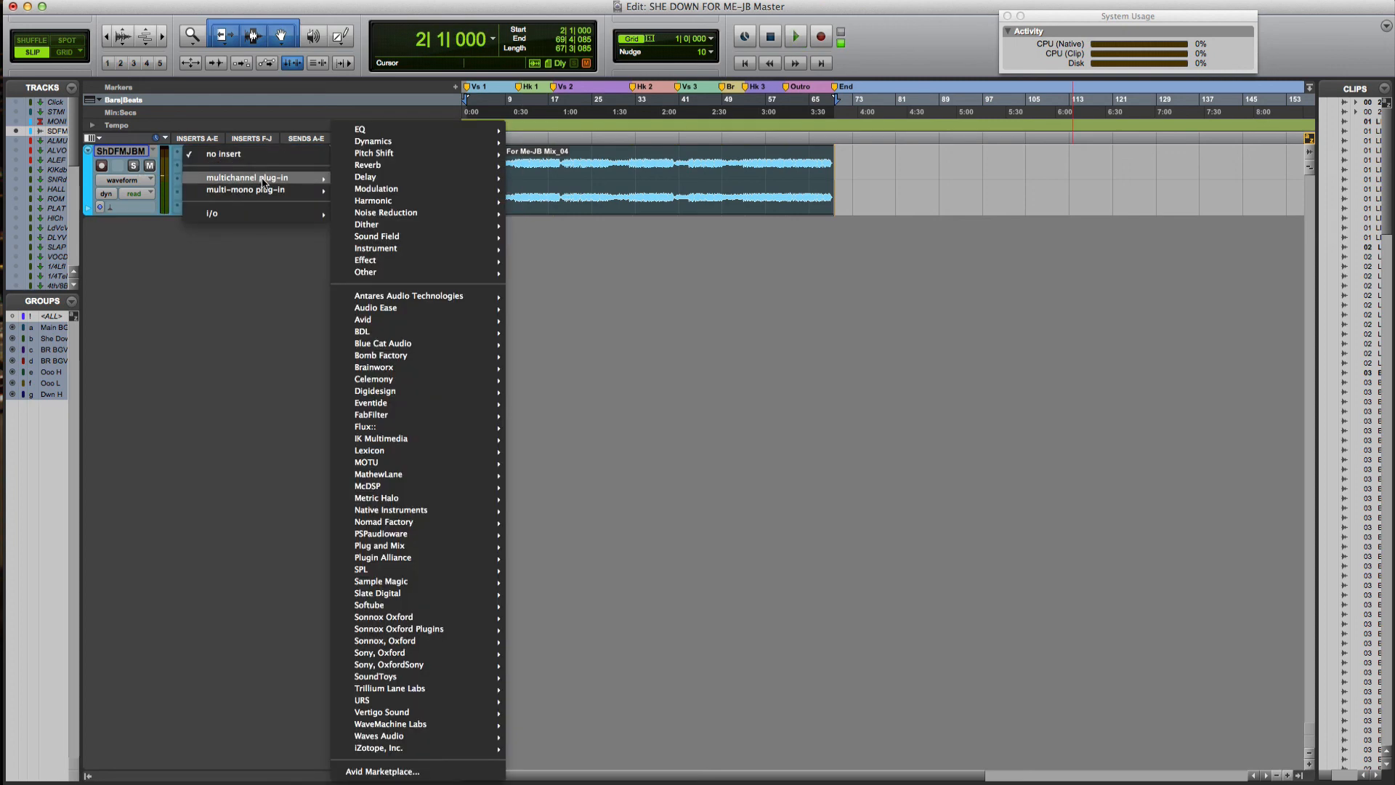
mouse_move(418, 325)
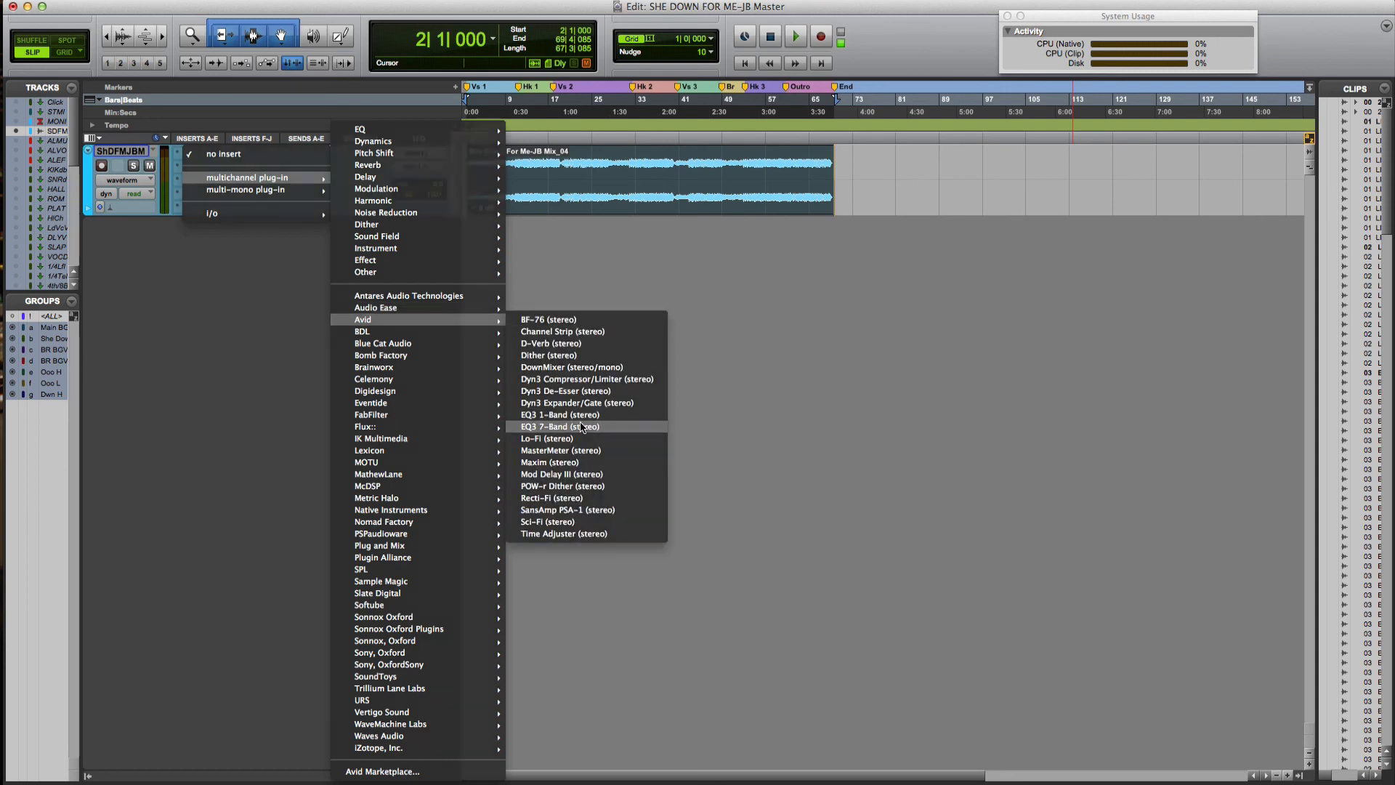
click(570, 426)
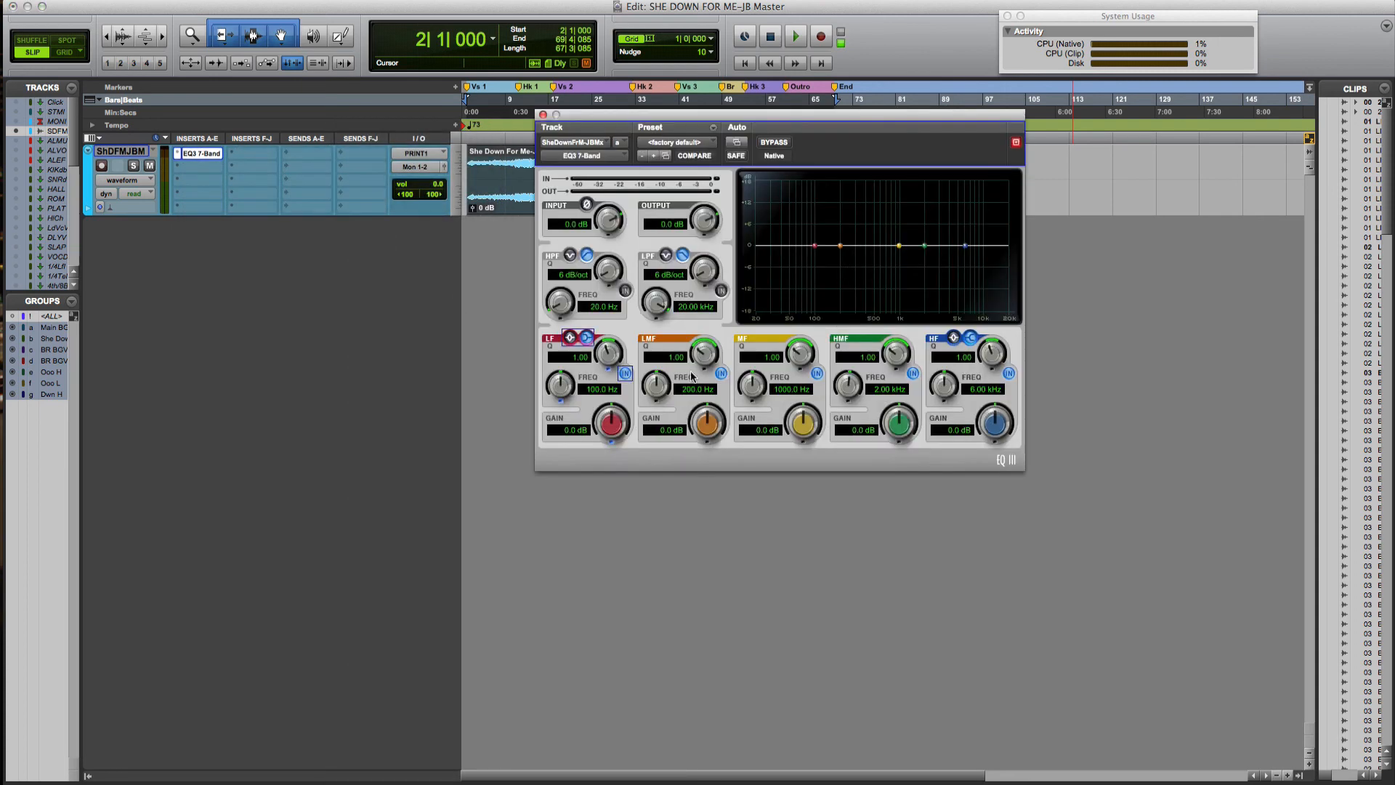
Switch off the LF, LMF, MF, HMF and HF bands and enable the LPF
click(625, 373)
click(721, 373)
click(818, 373)
click(913, 373)
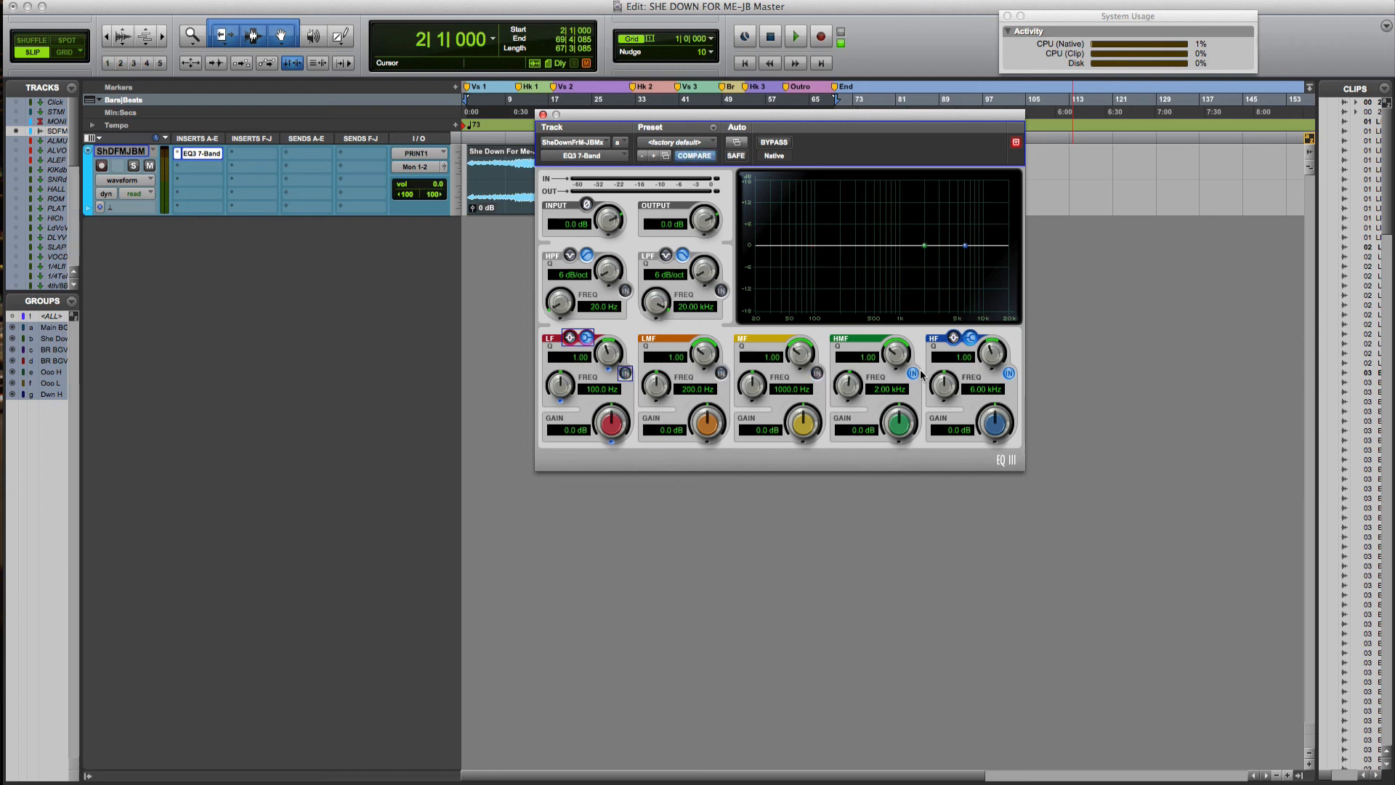
click(1007, 373)
click(721, 290)
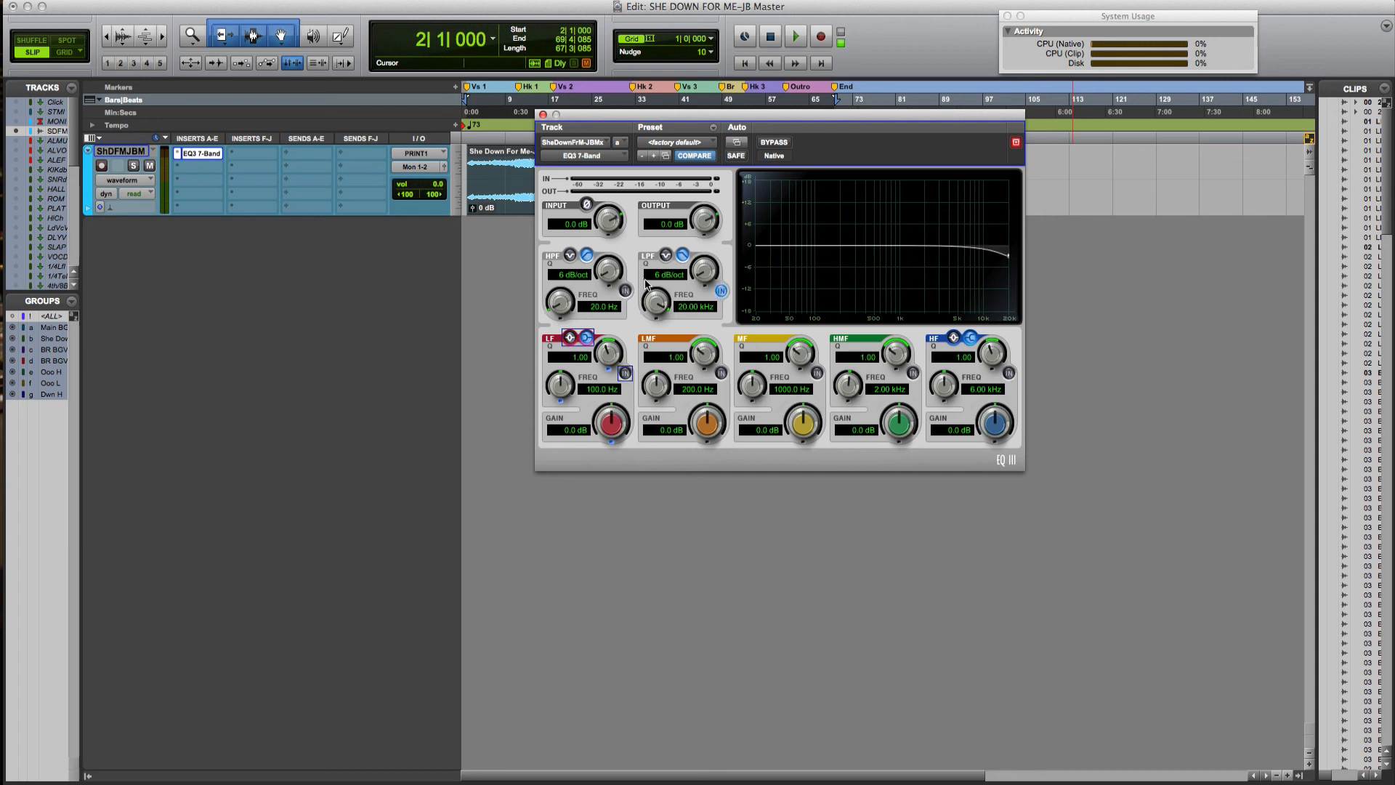
Enable the high-pass at about 30.9 Hz and lower the low-pass to 17.83 kHz
click(625, 290)
drag(564, 296, 568, 290)
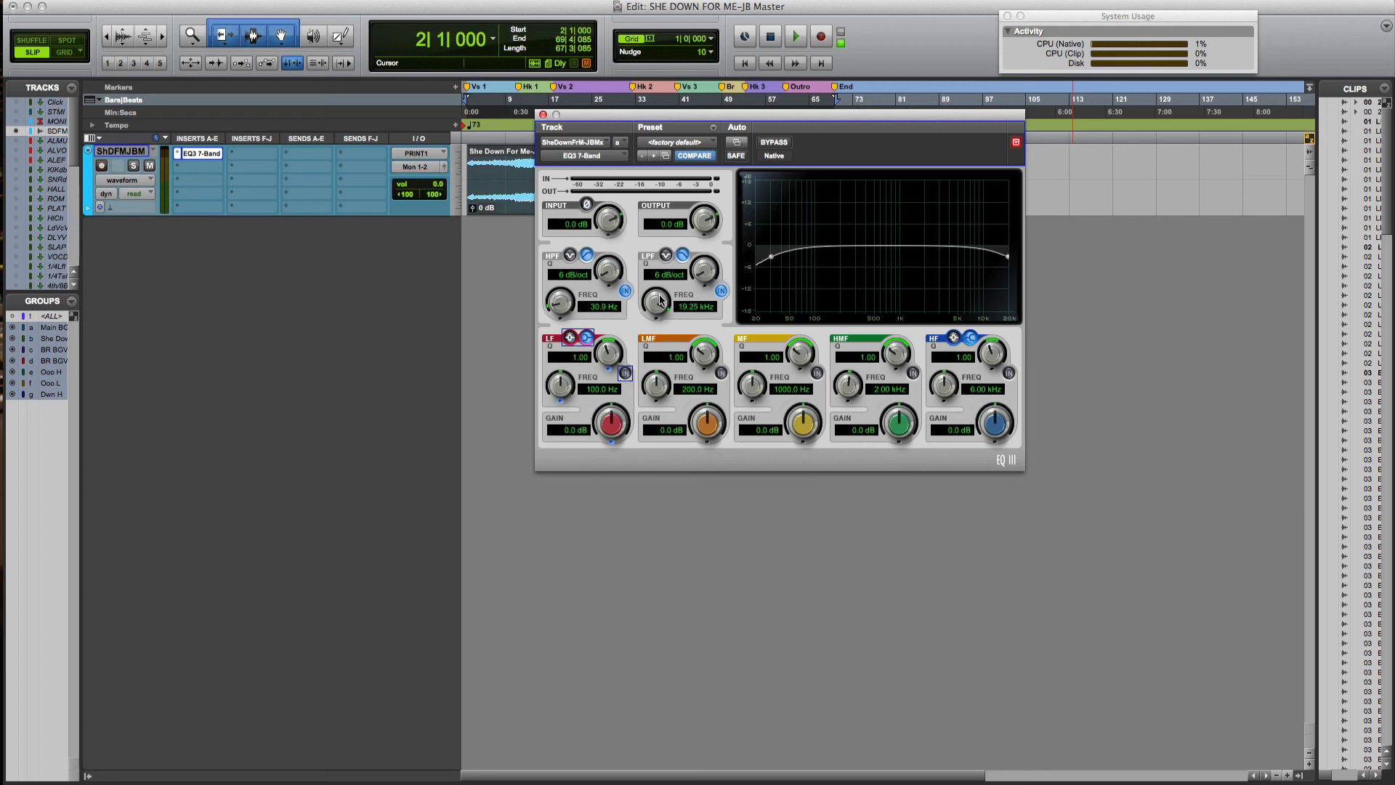
drag(660, 302, 660, 306)
key(space)
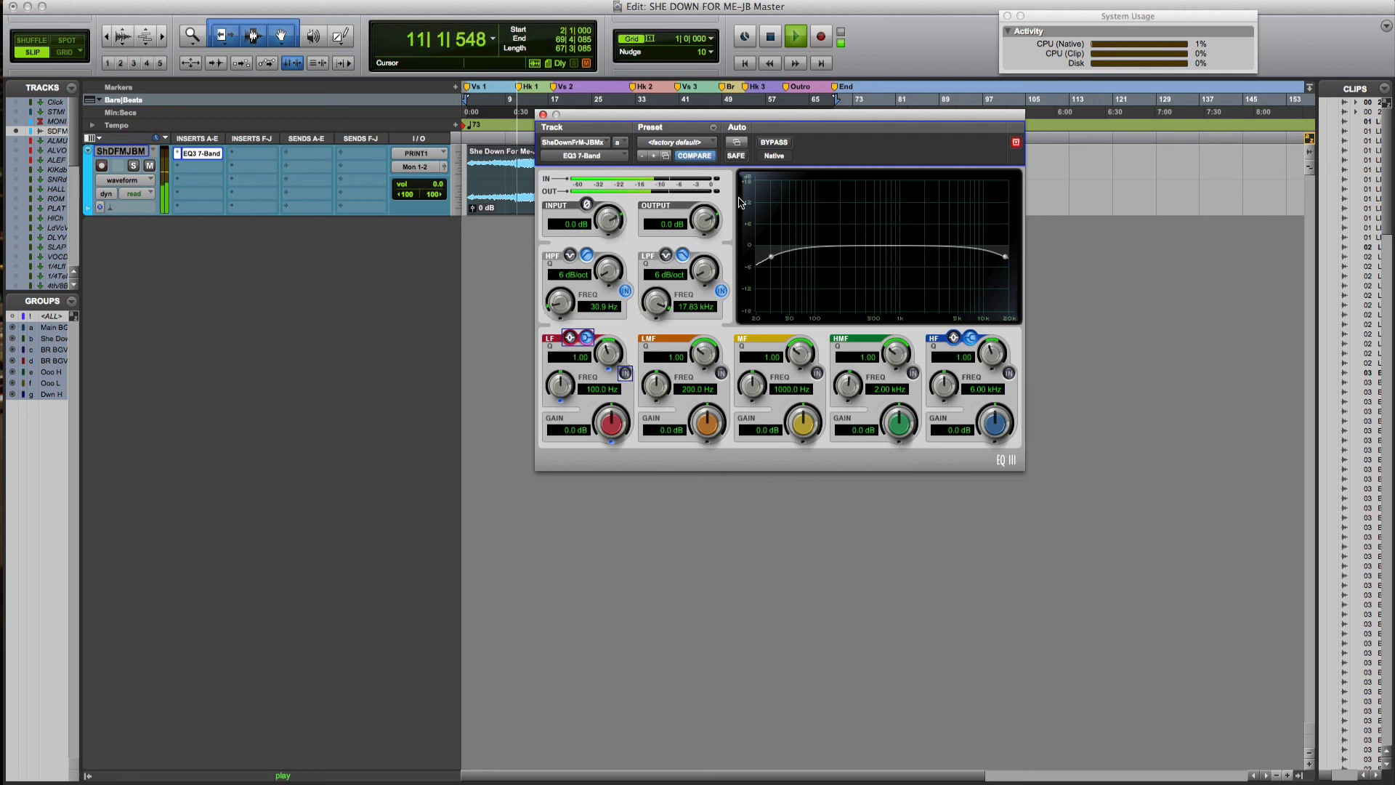
key(space)
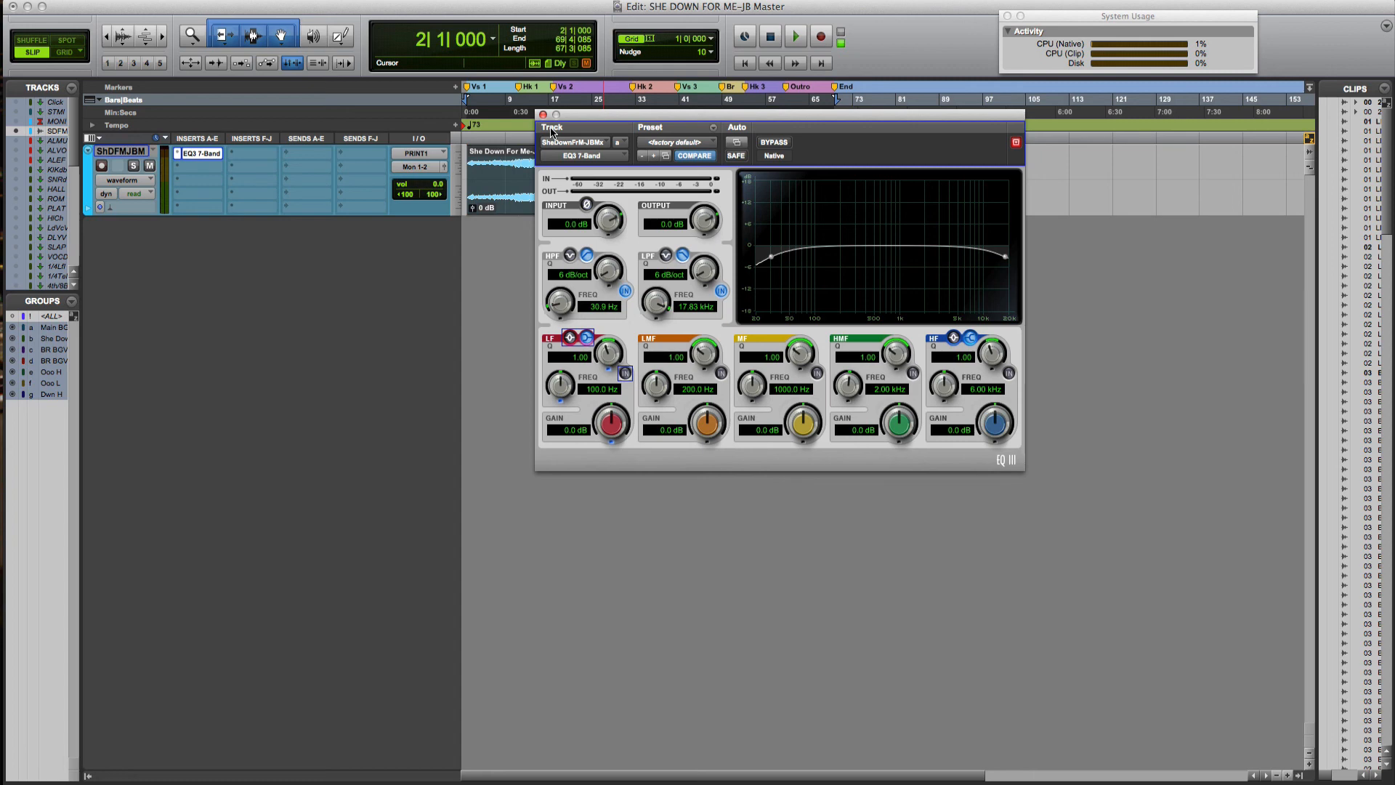
Close the EQ and insert a Dyn3 Compressor/Limiter on the second insert slot
click(543, 115)
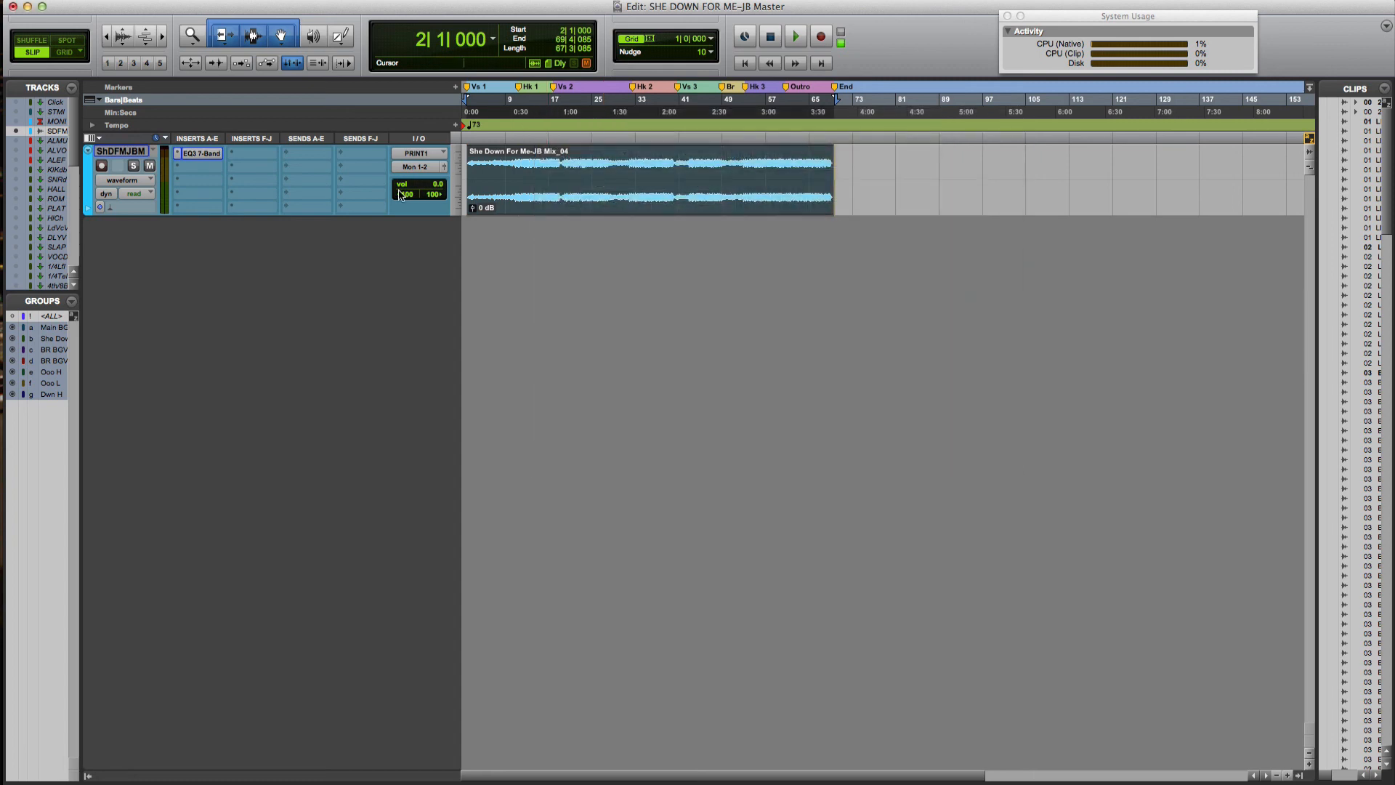
click(202, 168)
mouse_move(226, 193)
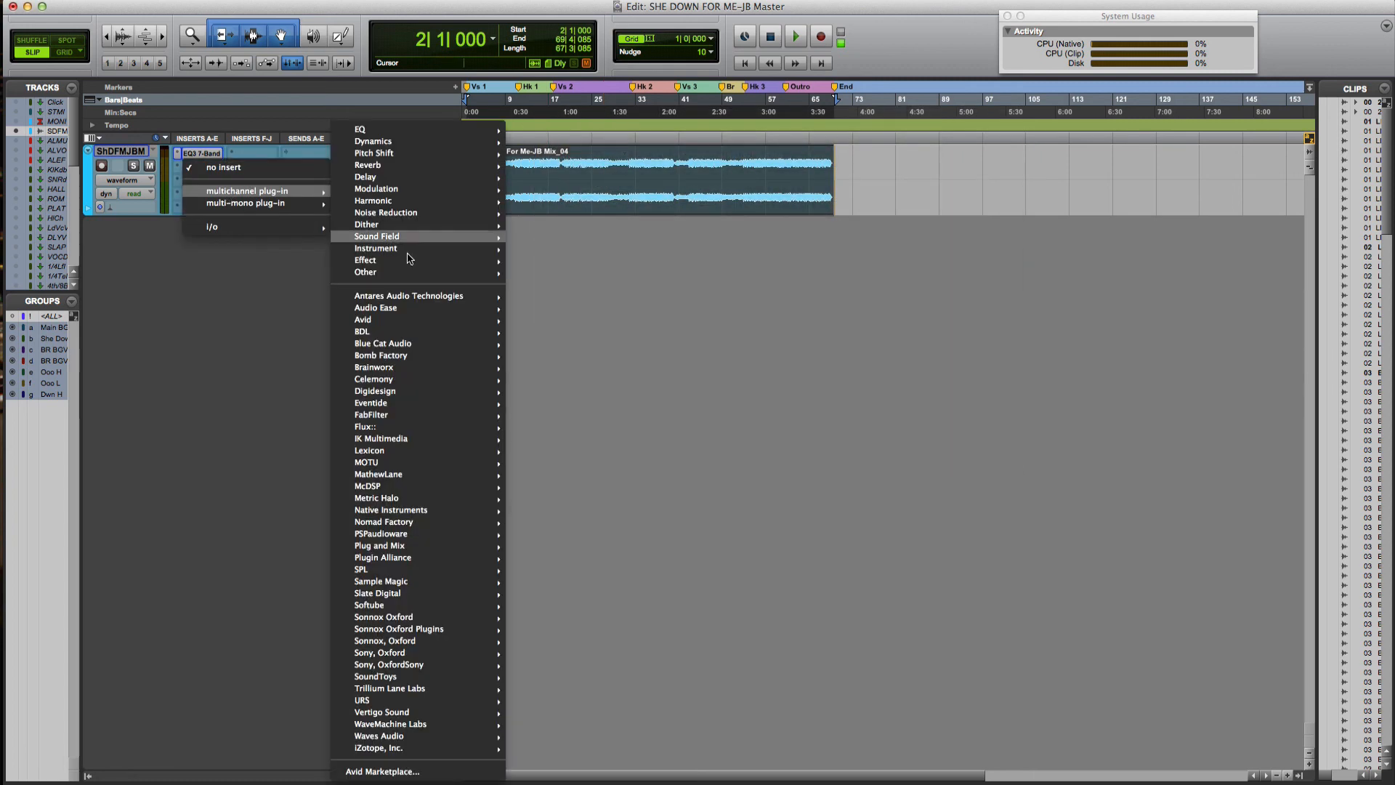
mouse_move(400, 321)
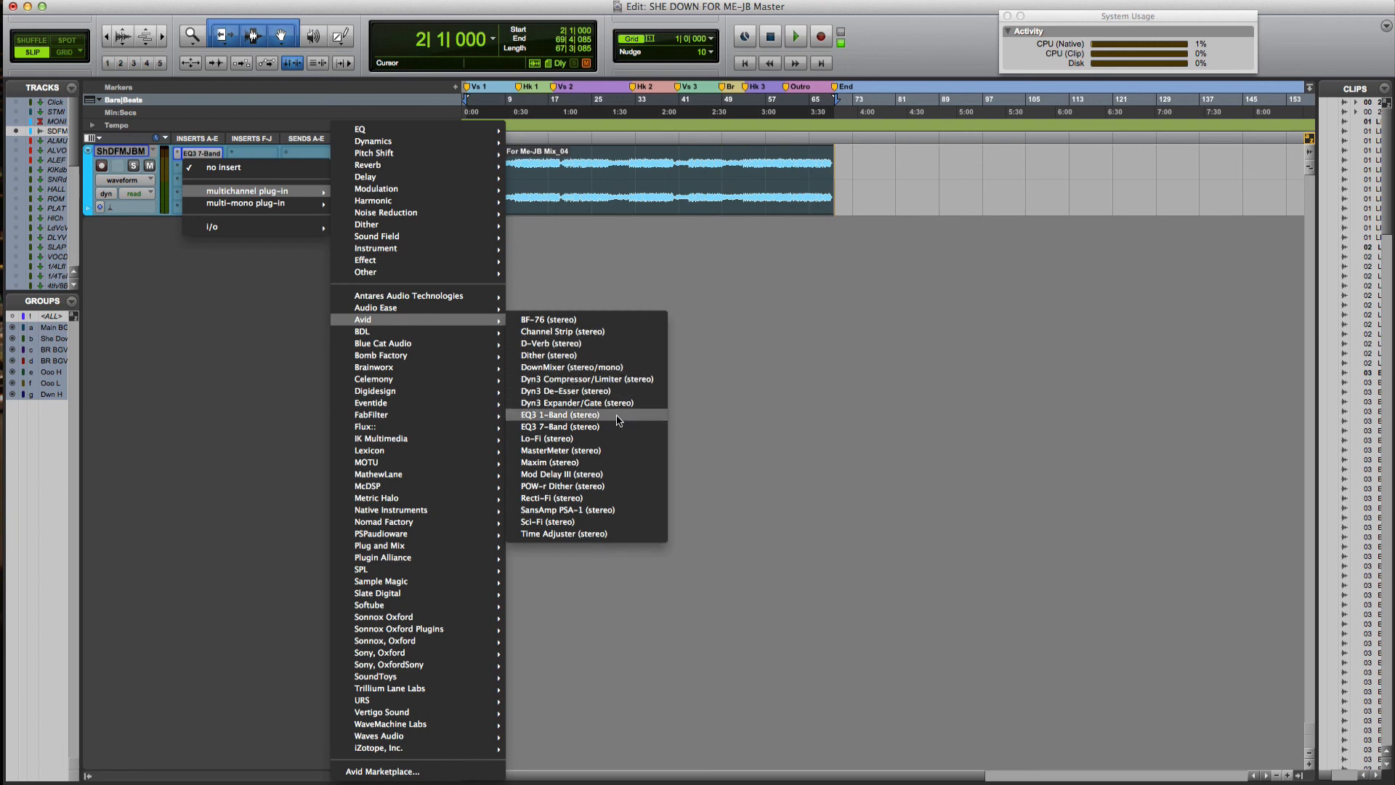
click(610, 378)
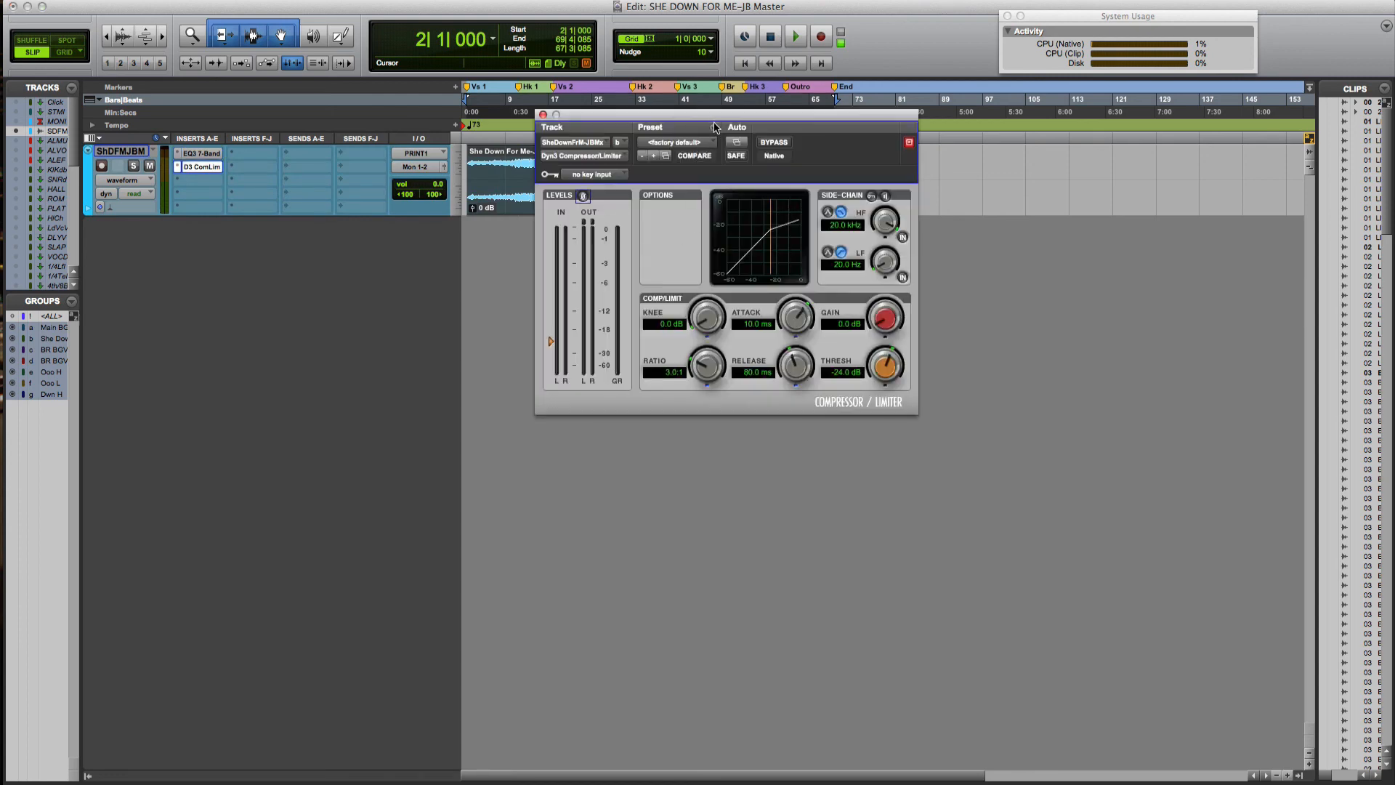
Load the compressor's Clean Limit preset (20:1, -5.0 dB threshold)
click(715, 127)
click(689, 172)
click(692, 143)
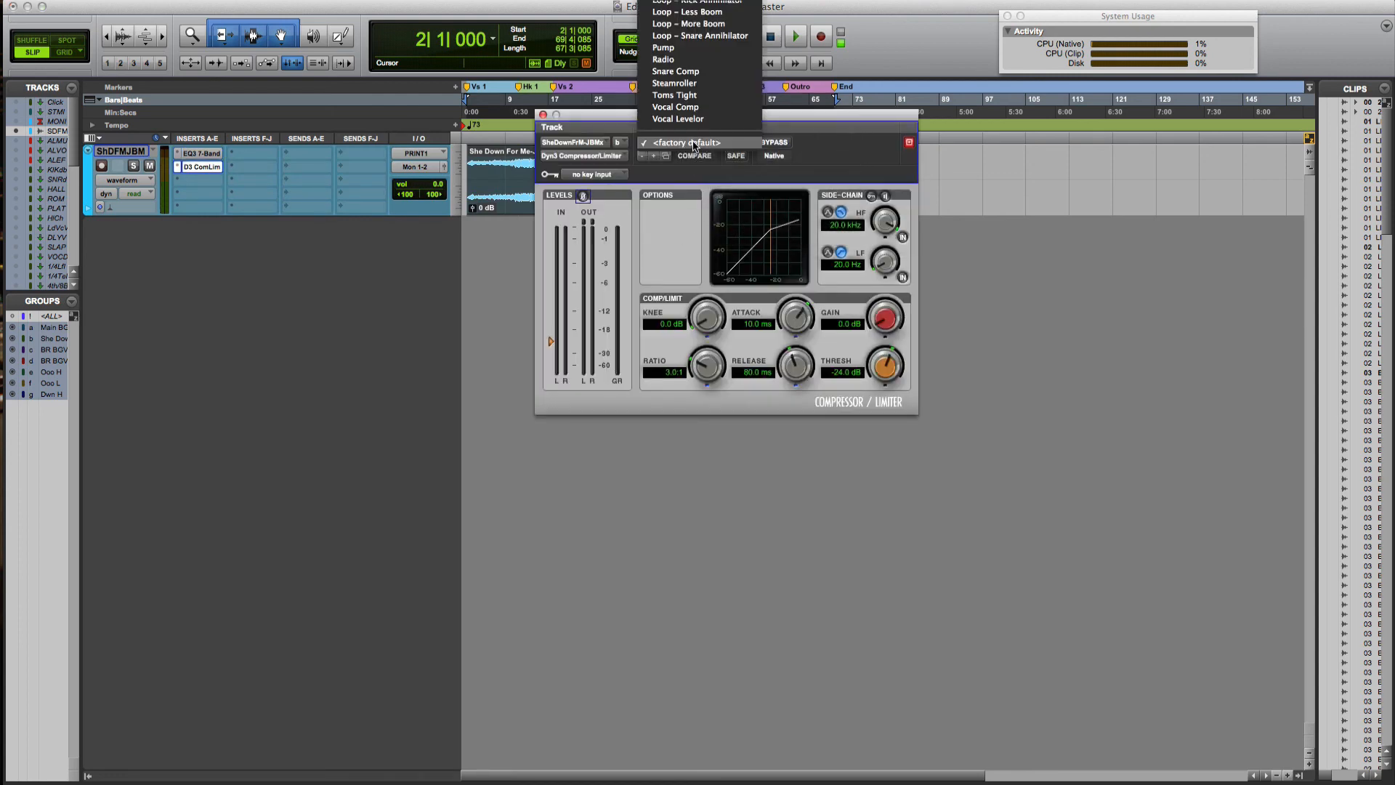
scroll(688, 151, up, 1)
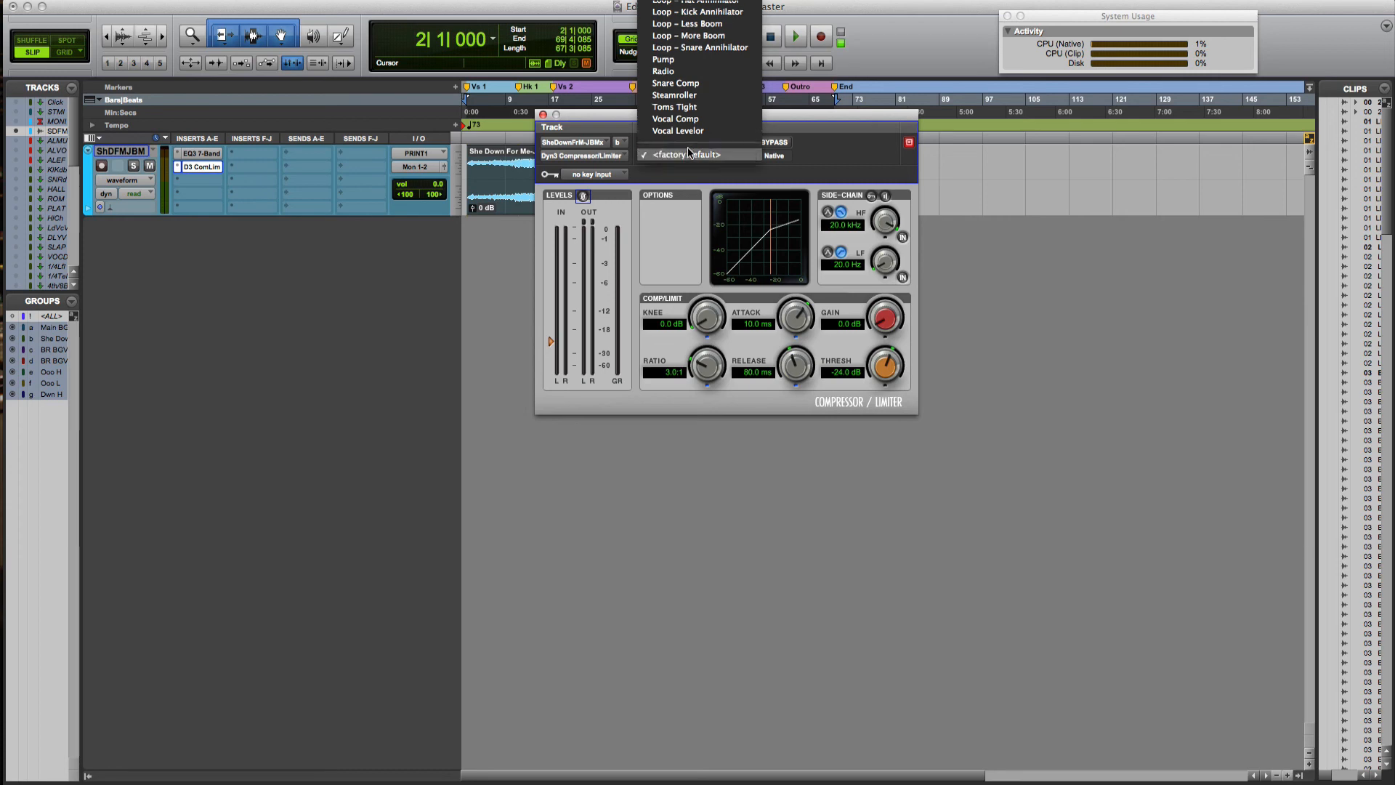
scroll(689, 151, up, 12)
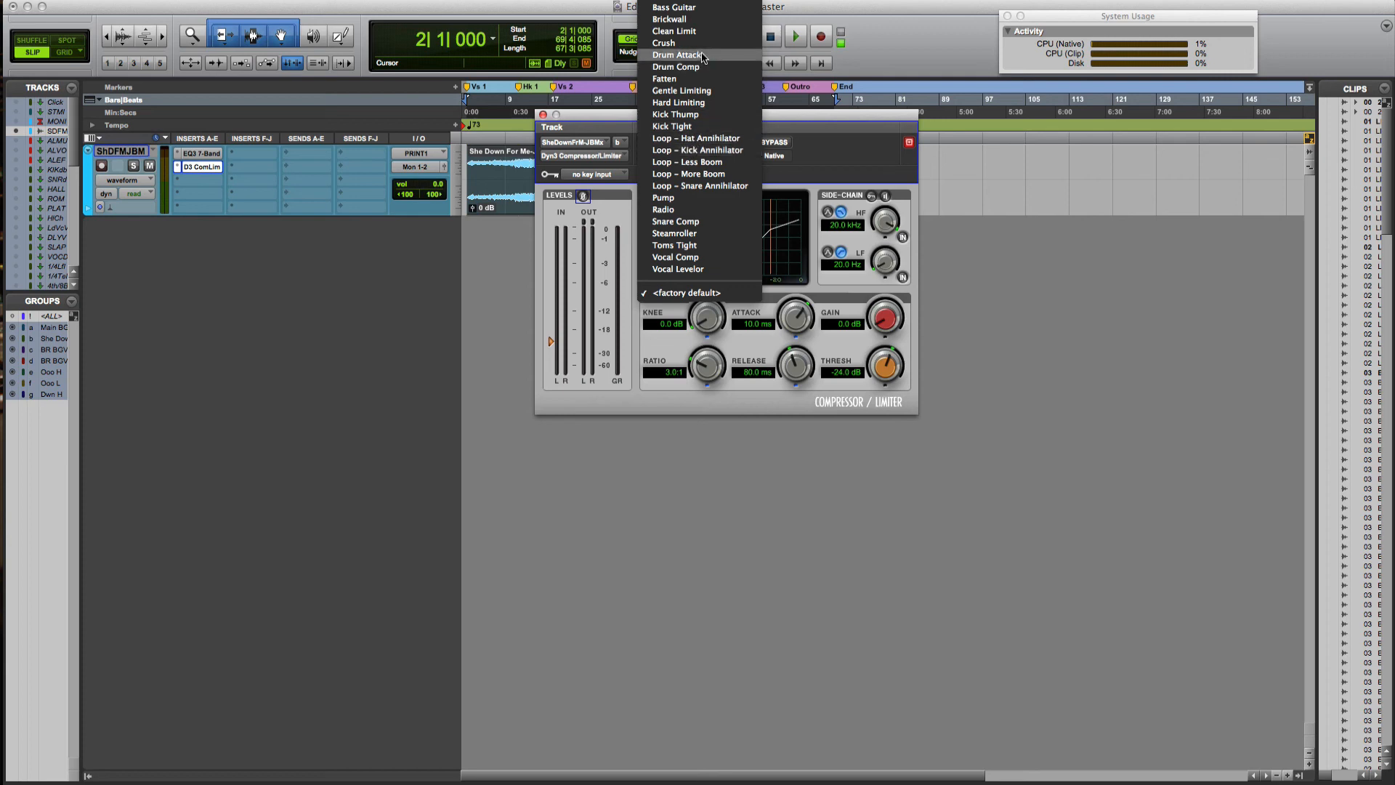
click(708, 32)
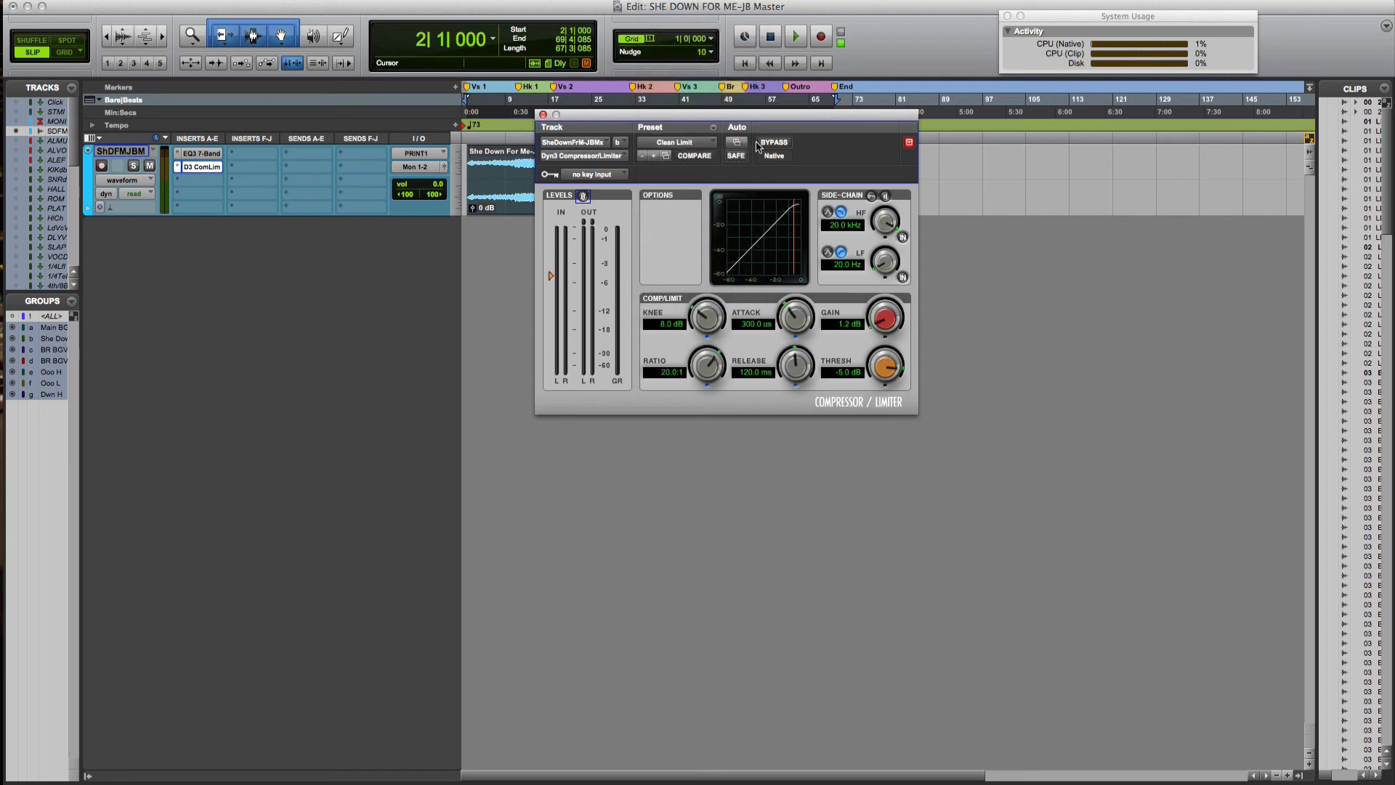
Play the mix and bring the limiter threshold down to about -8.1 dB
key(space)
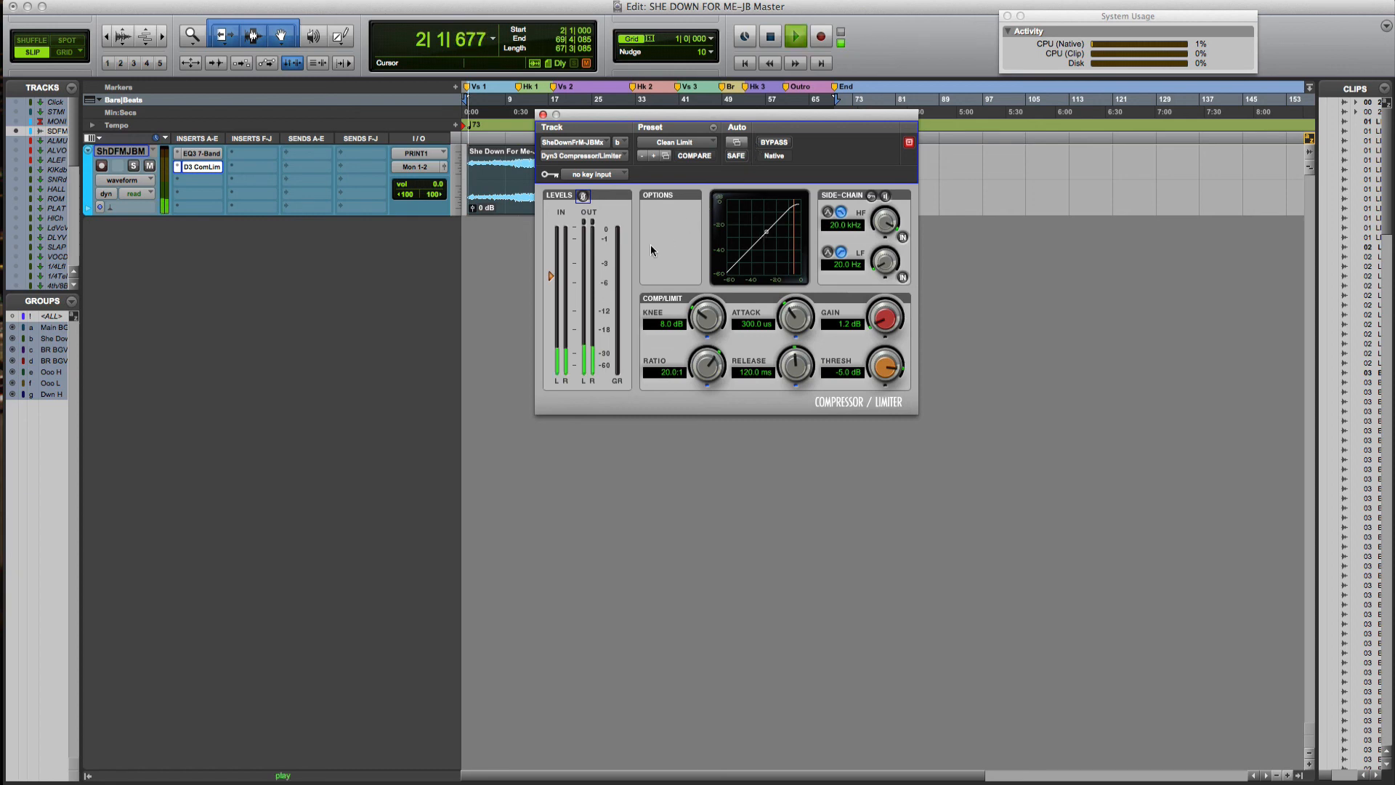
key(space)
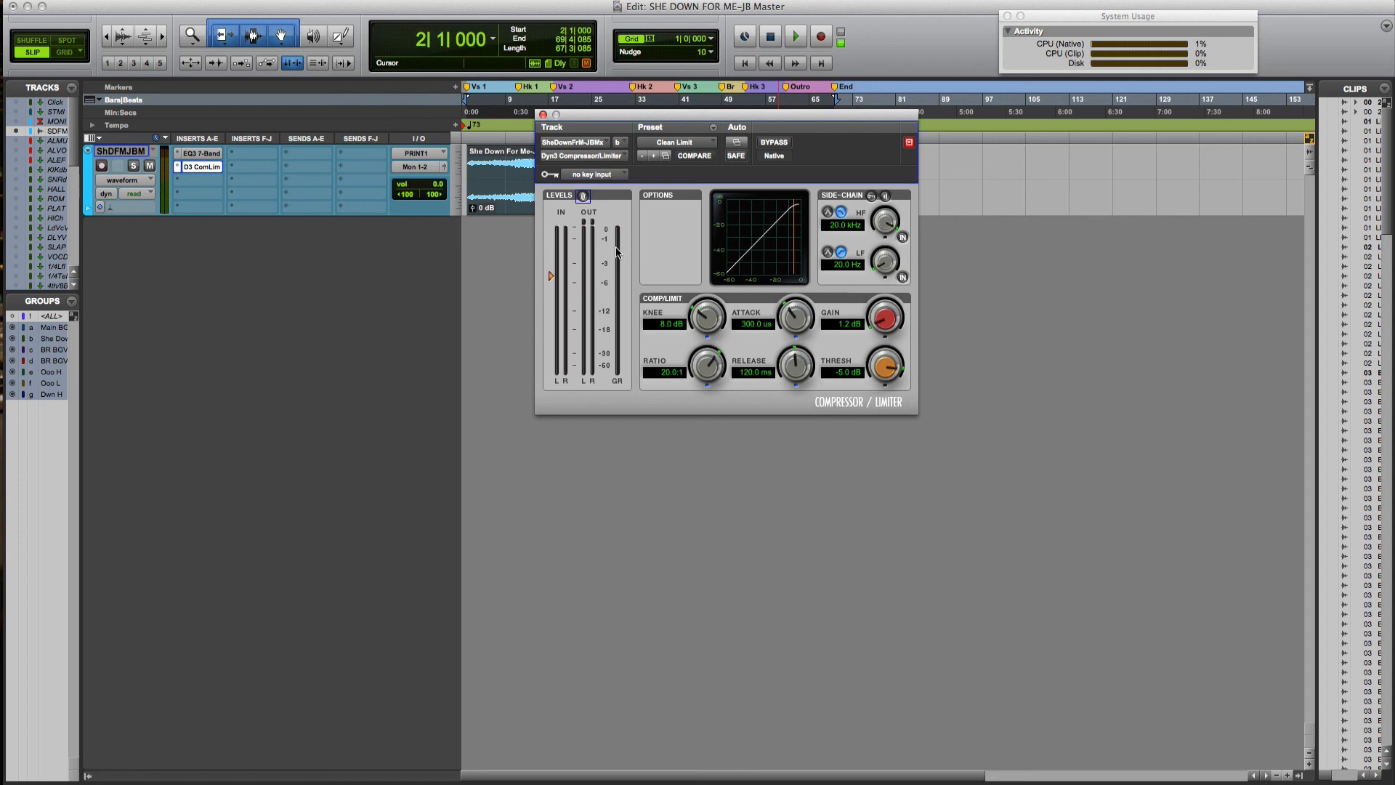
key(space)
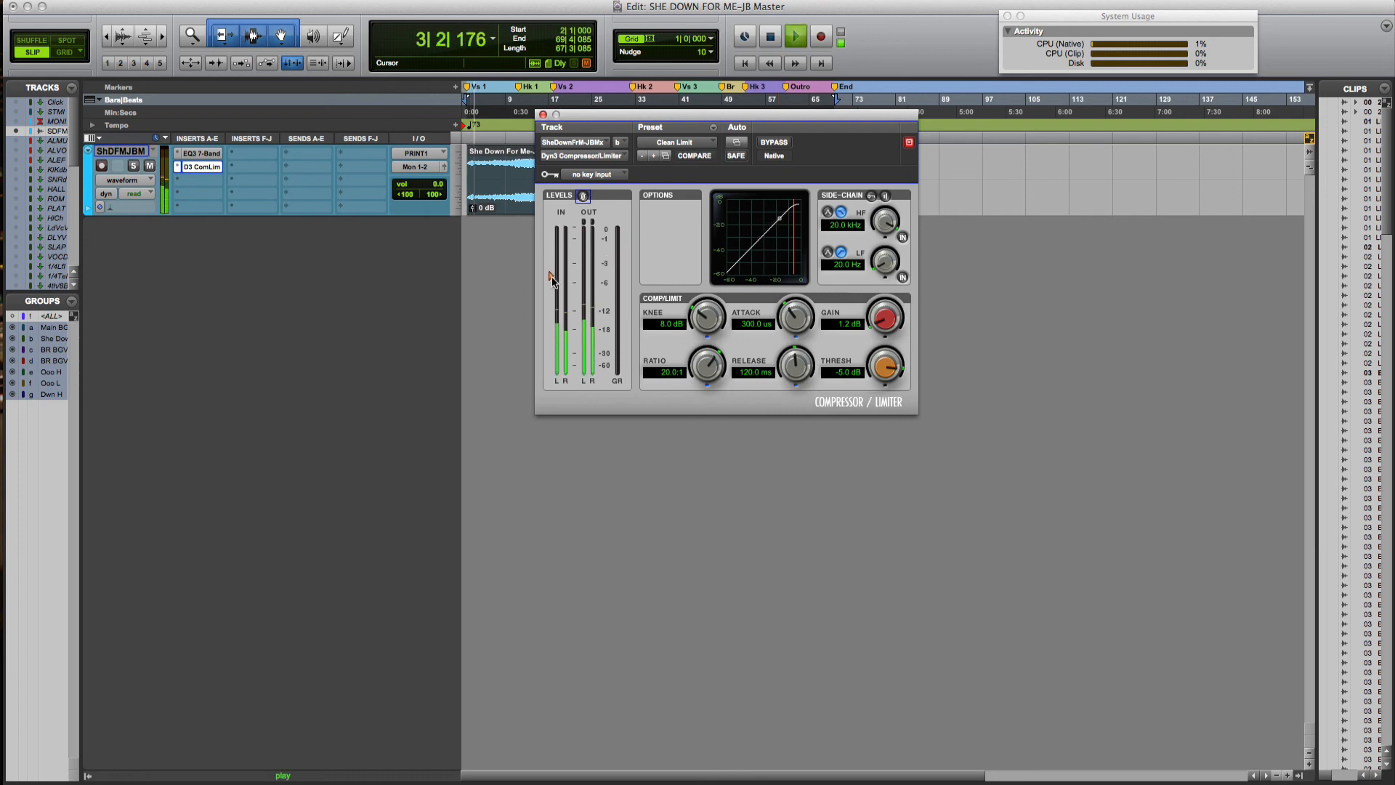
drag(550, 277, 551, 294)
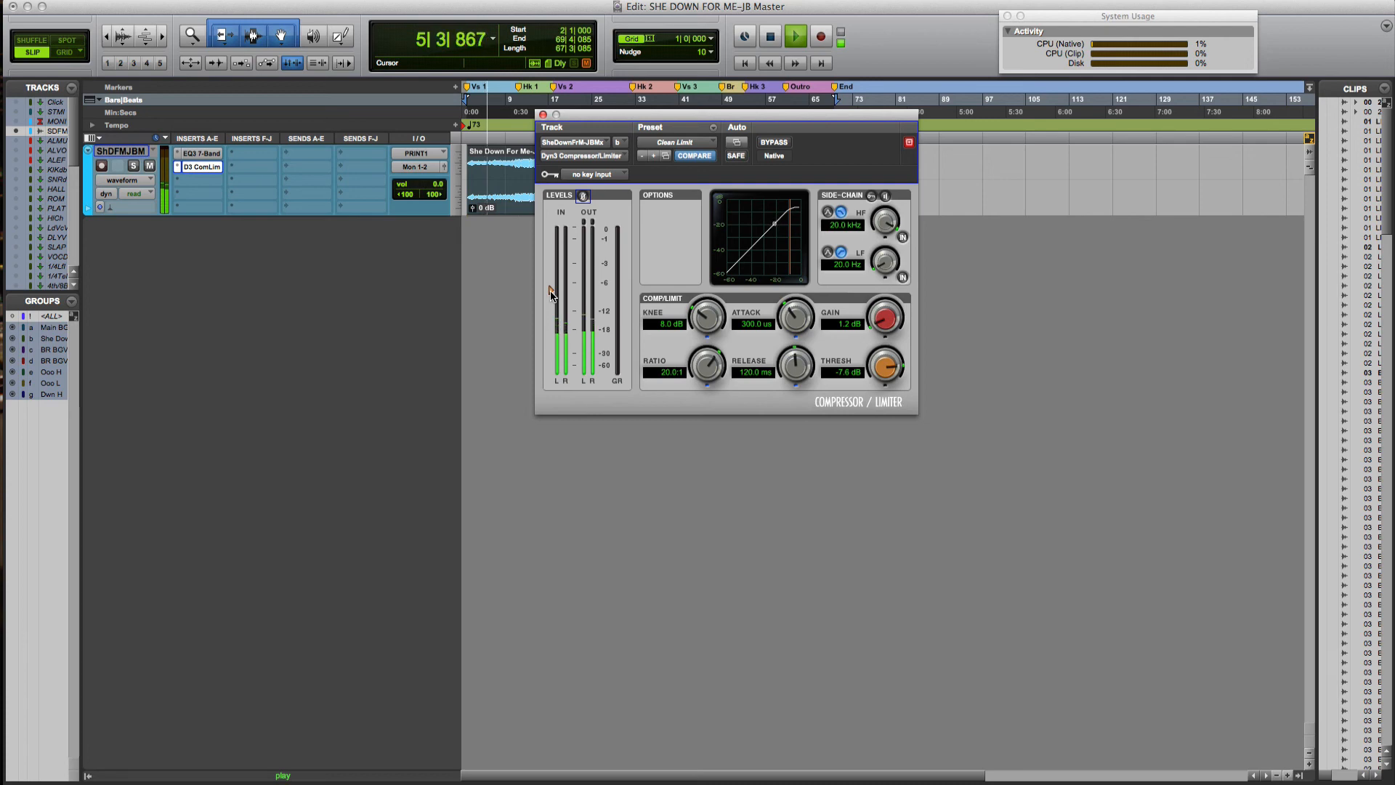
drag(551, 293, 551, 289)
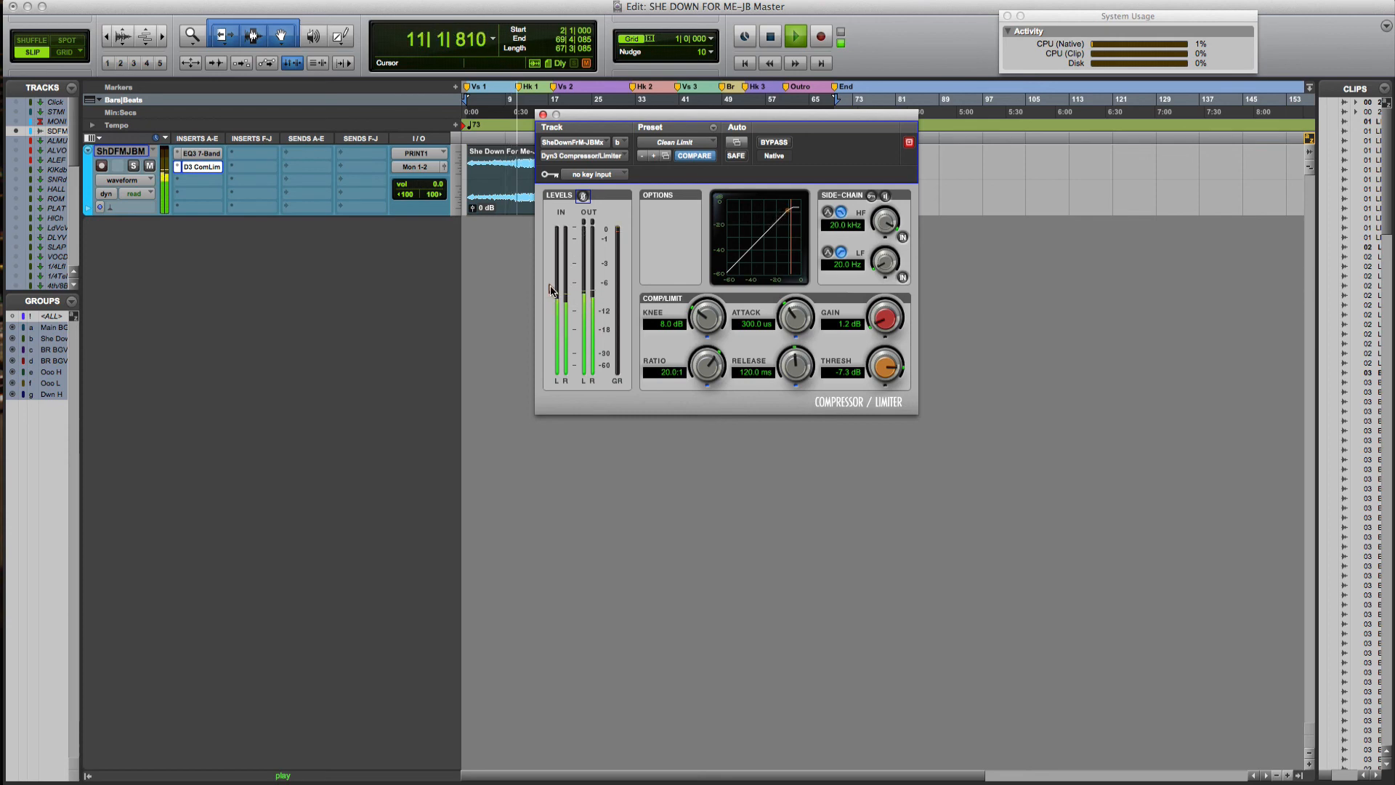
drag(550, 290, 551, 297)
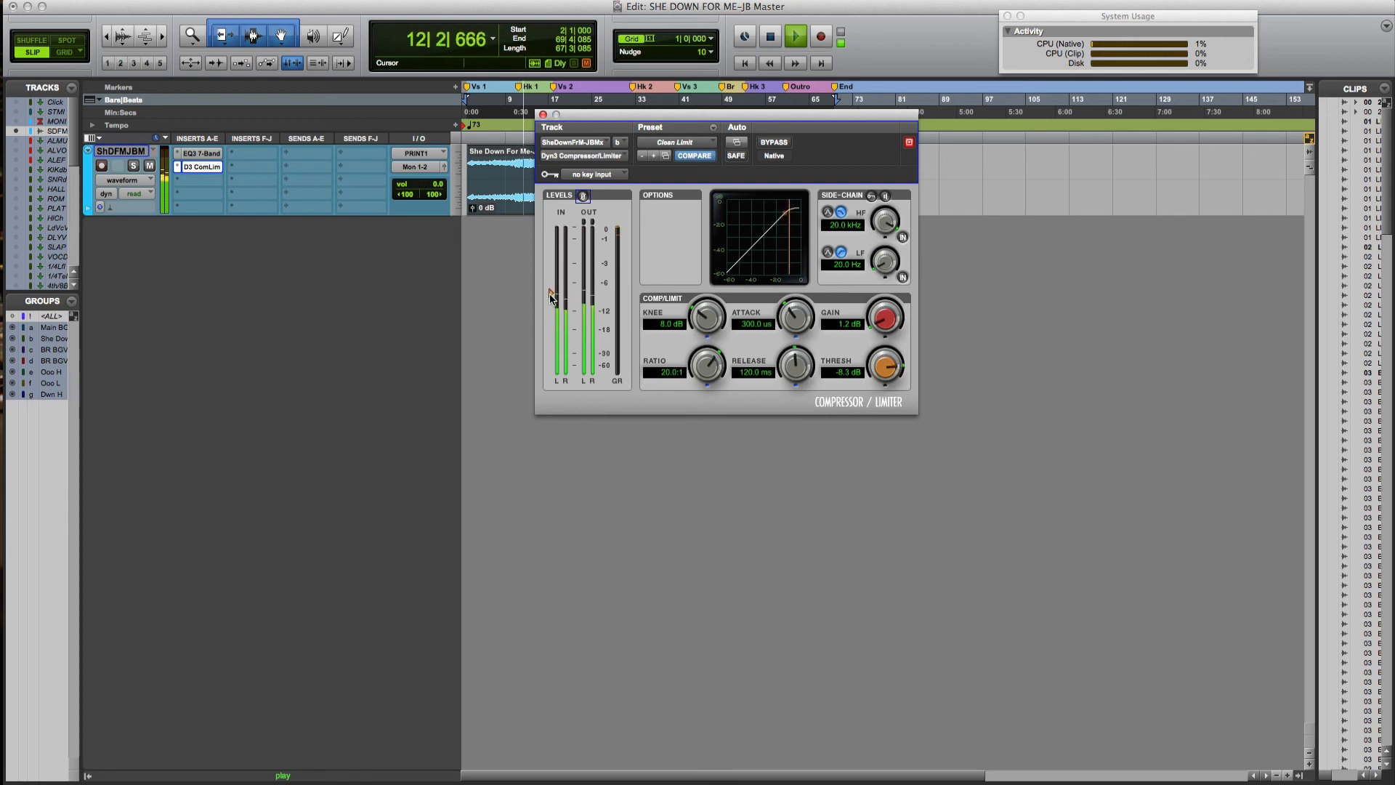
drag(550, 298, 550, 296)
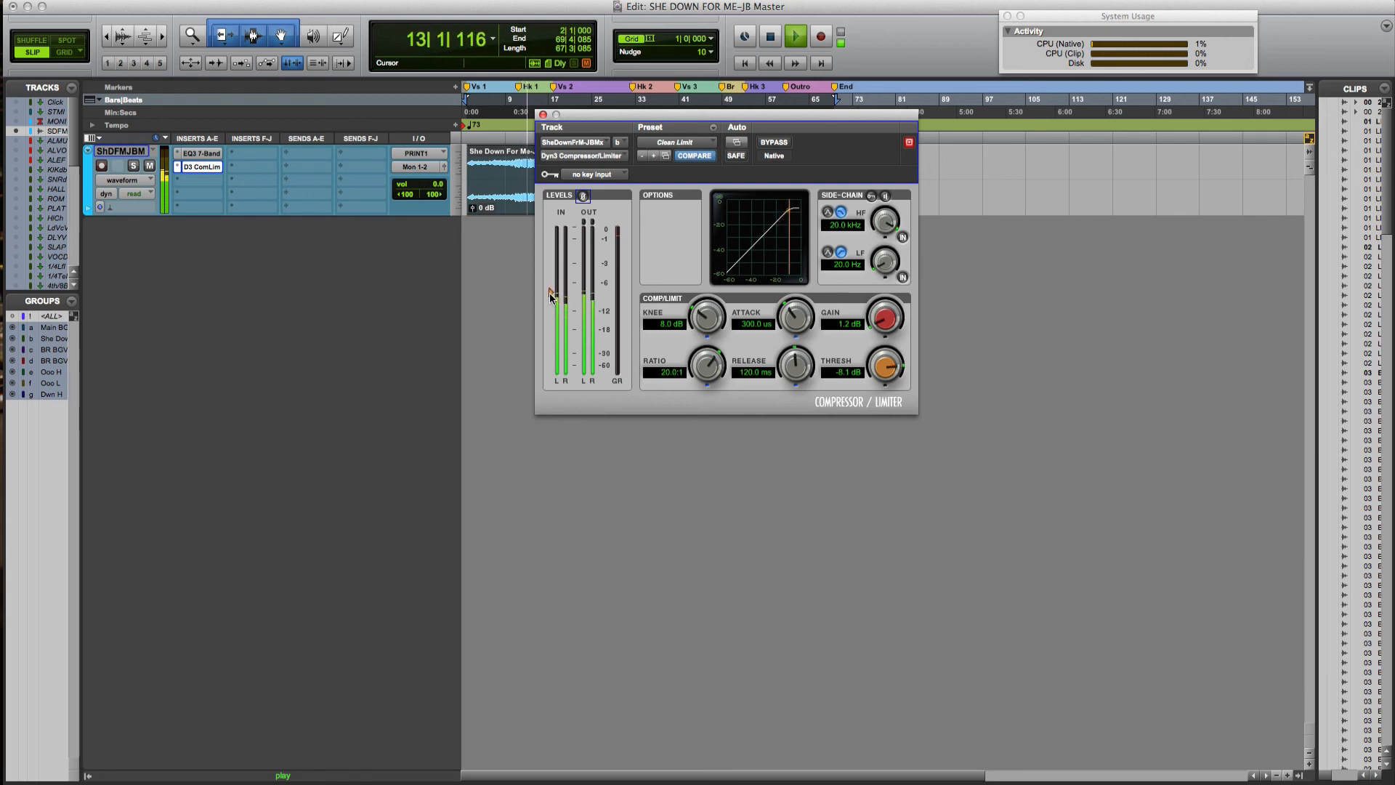
A/B the limiter against bypass, lower its threshold to -8.7 dB, and stop playback
click(776, 144)
click(776, 144)
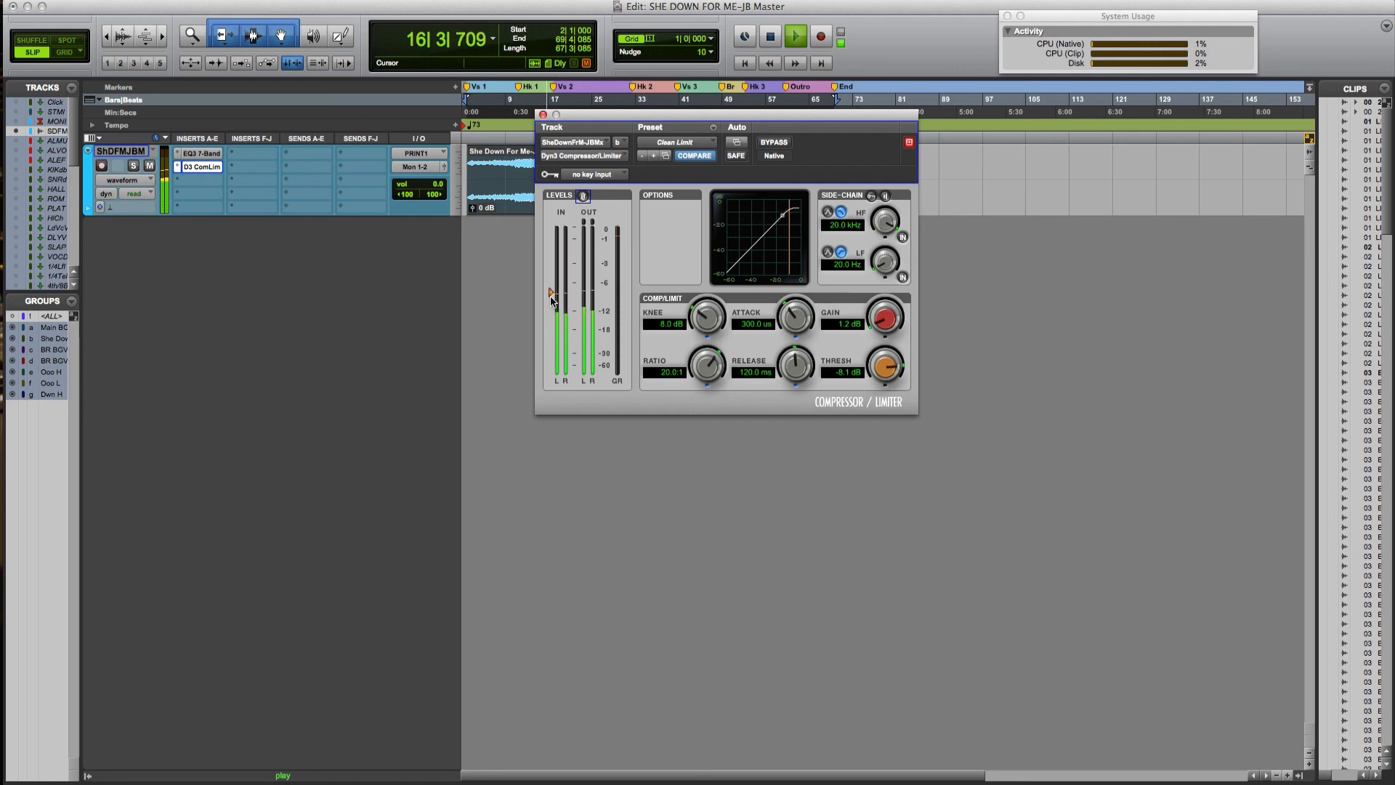
drag(551, 293, 551, 296)
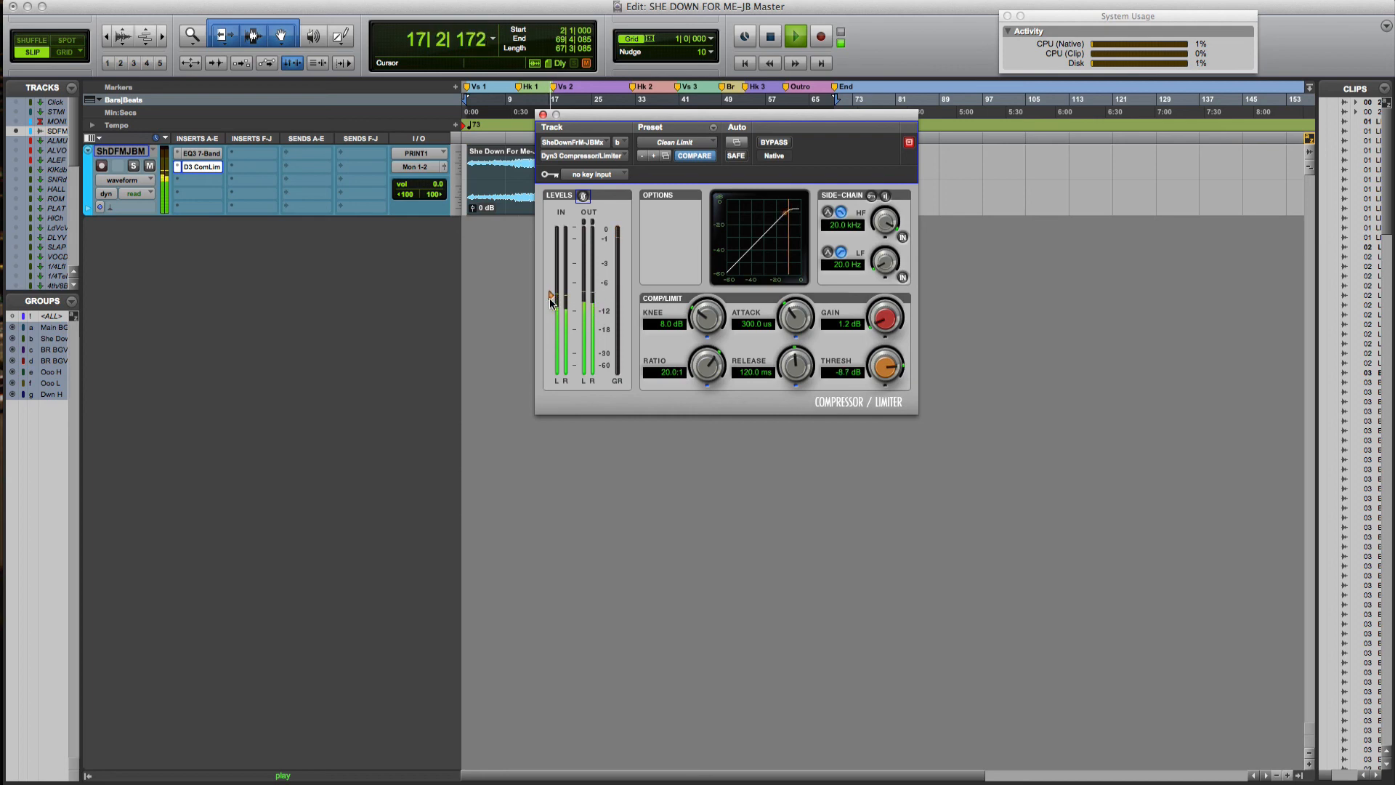
click(769, 144)
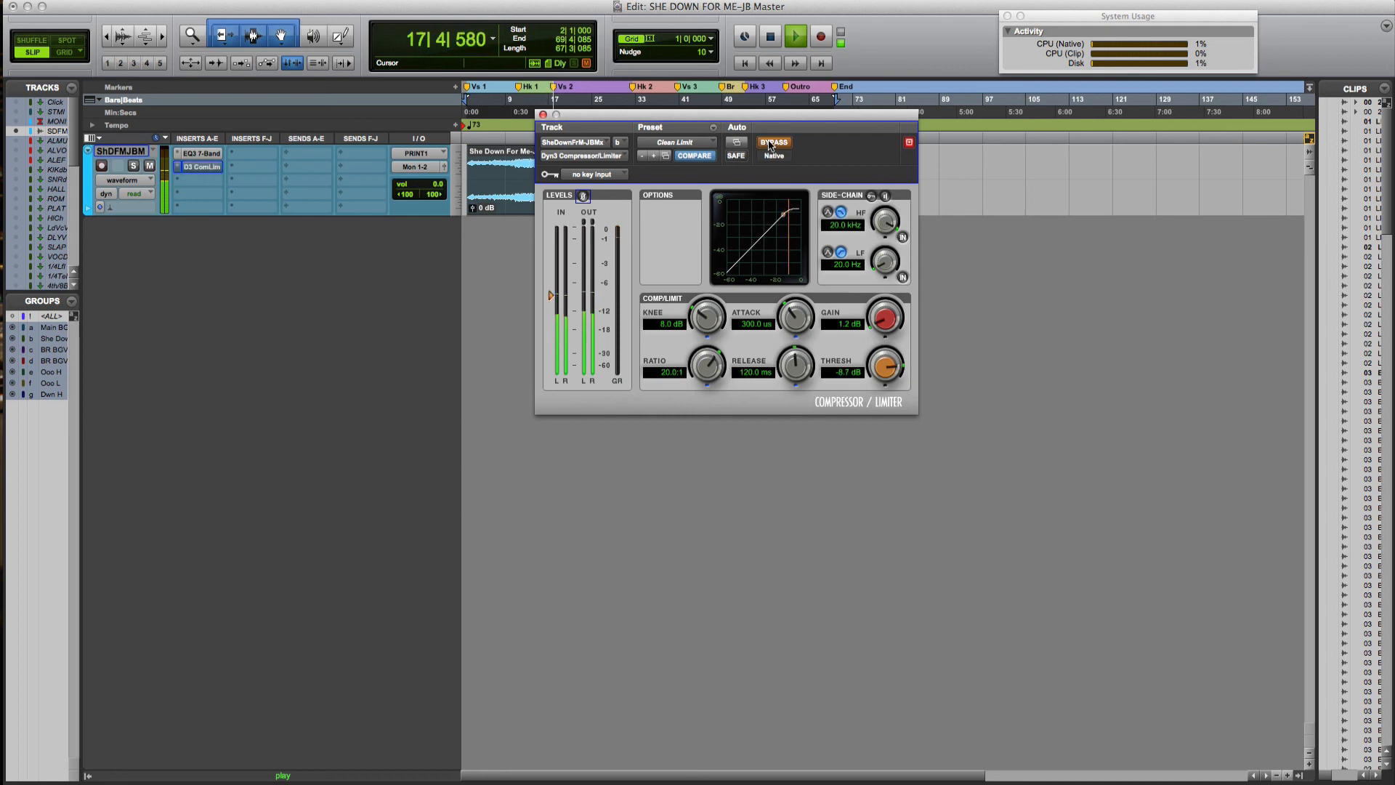
click(770, 144)
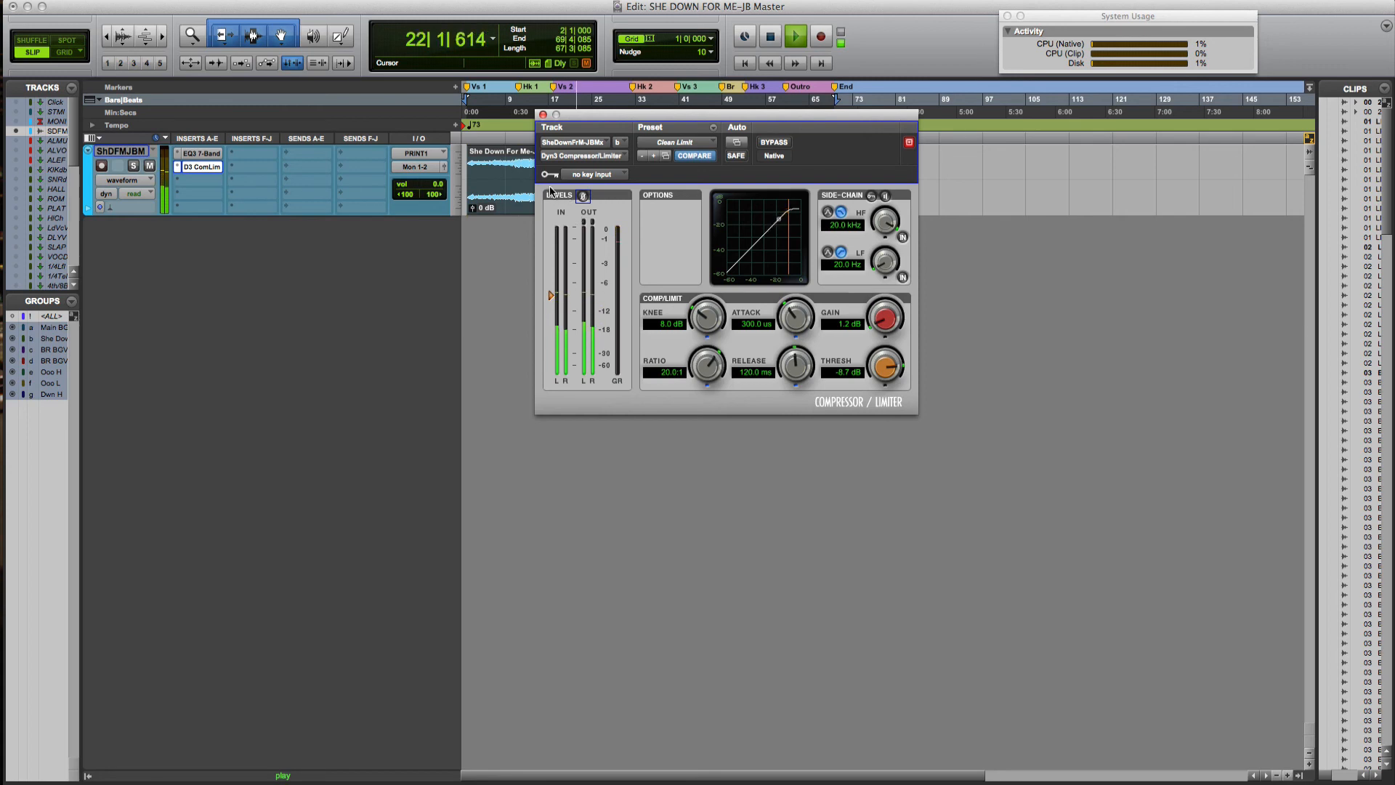
key(space)
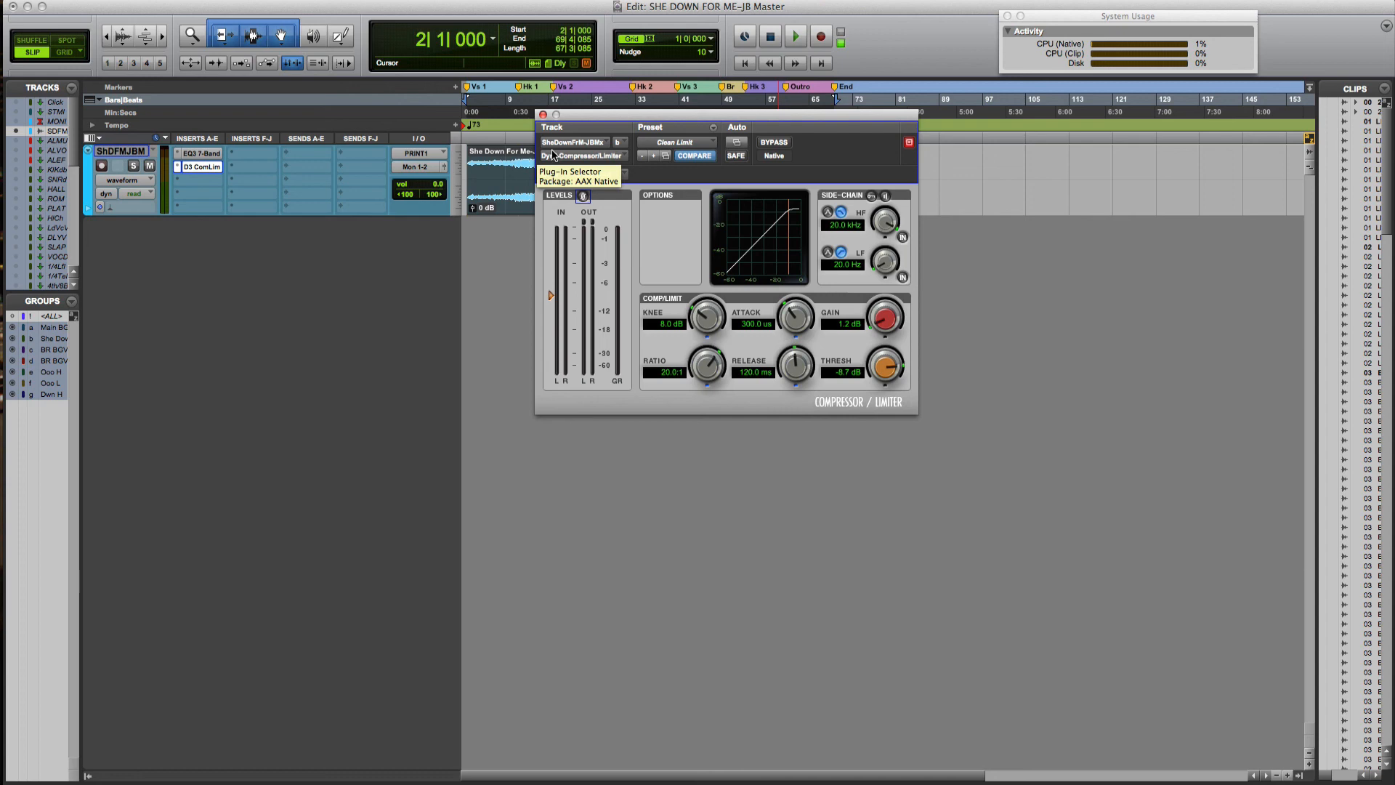
Close the limiter window and insert the Avid BF-76 (stereo) into the third insert slot
click(543, 114)
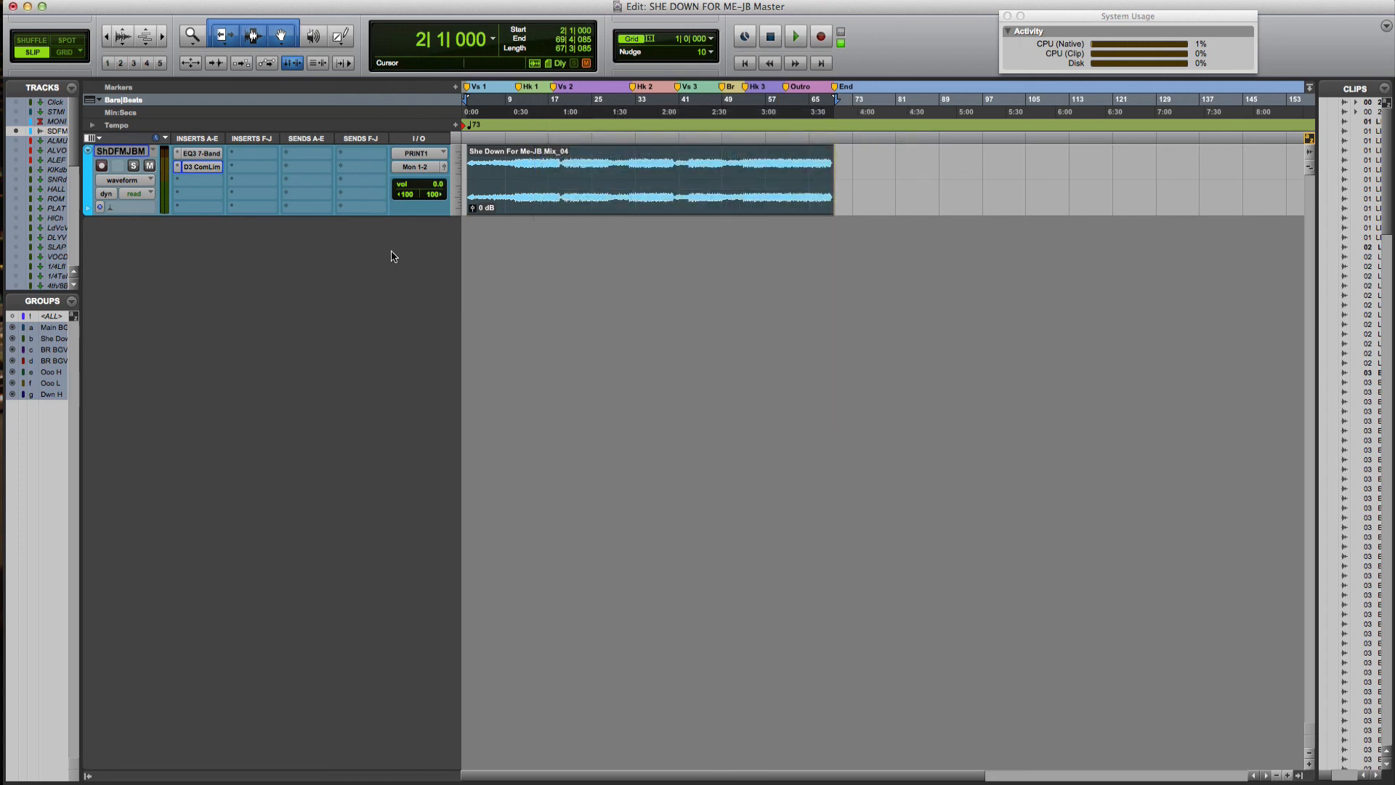
click(192, 180)
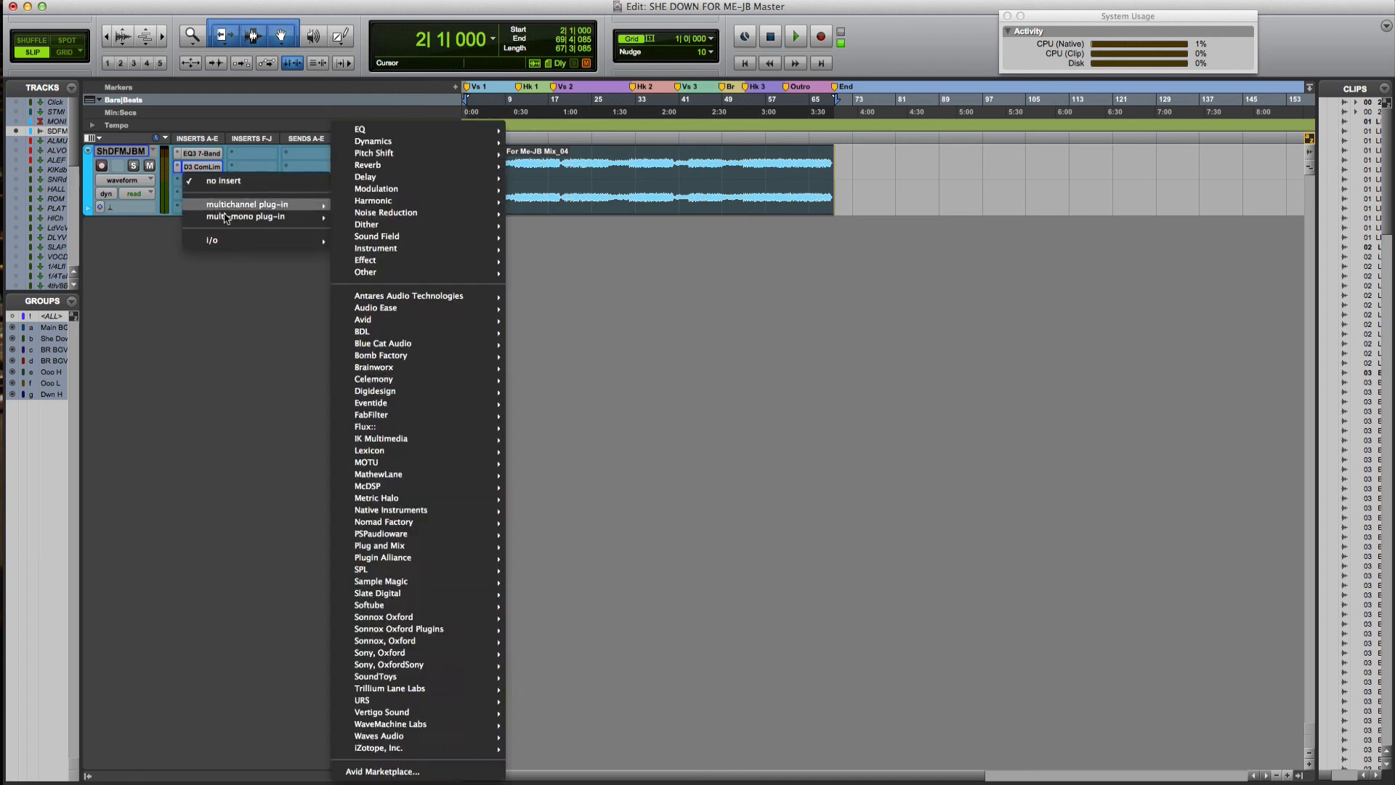
mouse_move(250, 205)
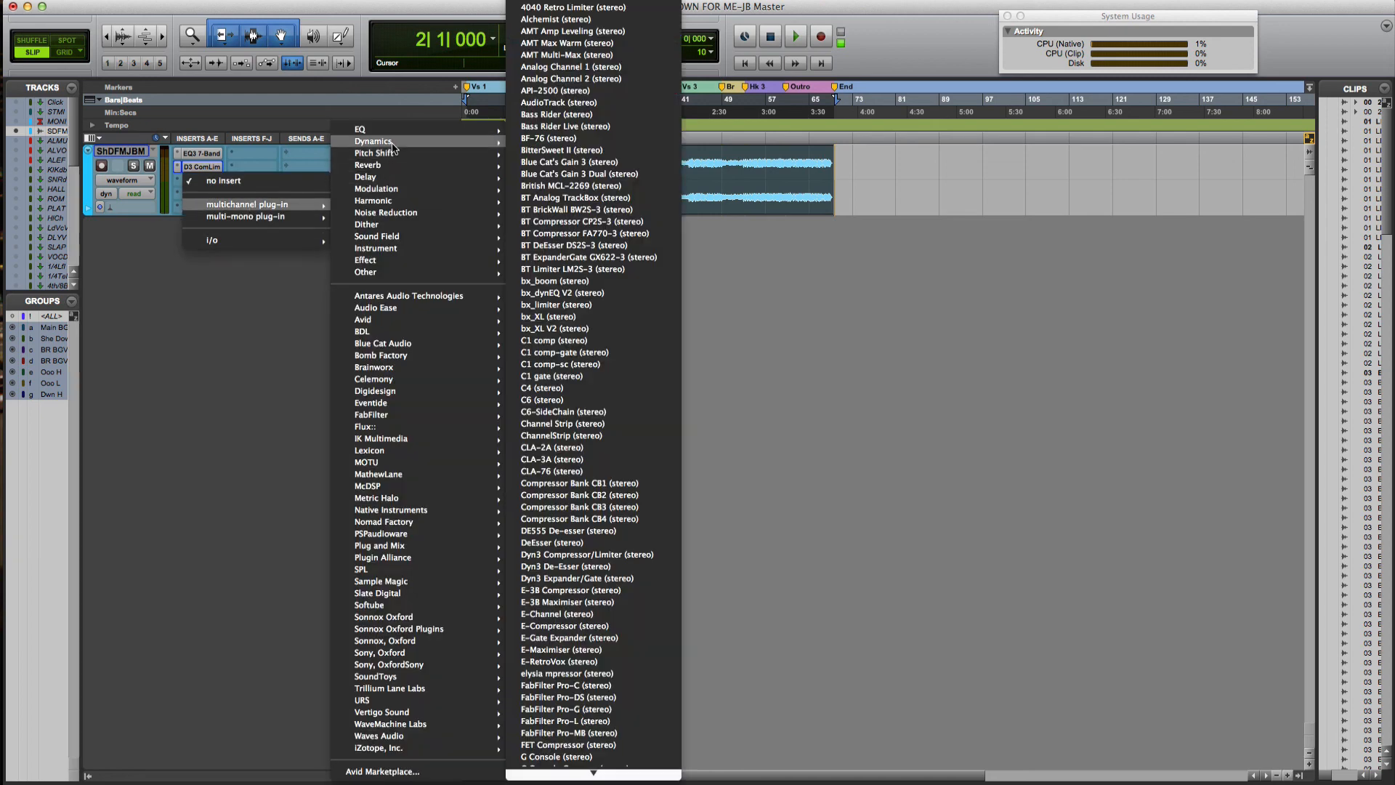
mouse_move(374, 321)
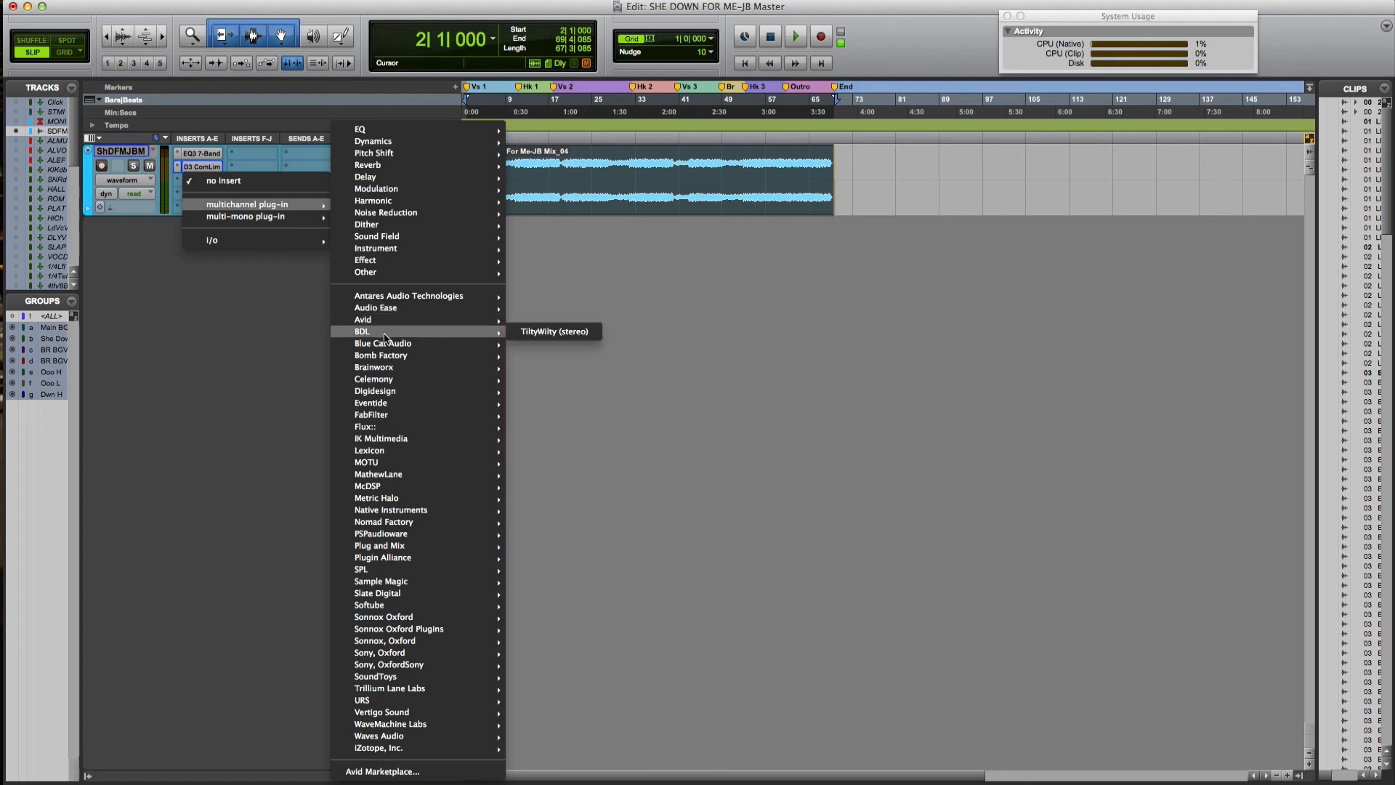
mouse_move(383, 393)
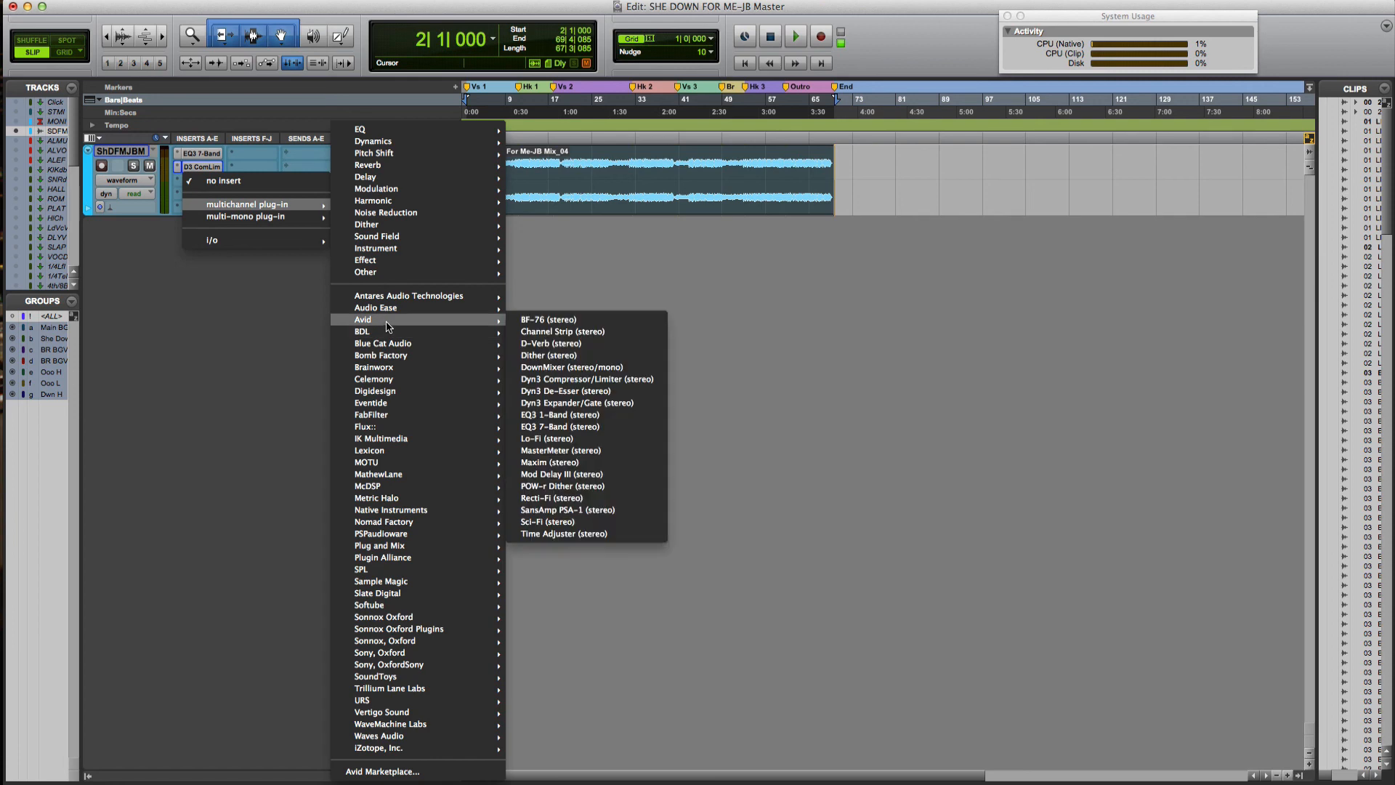
click(572, 324)
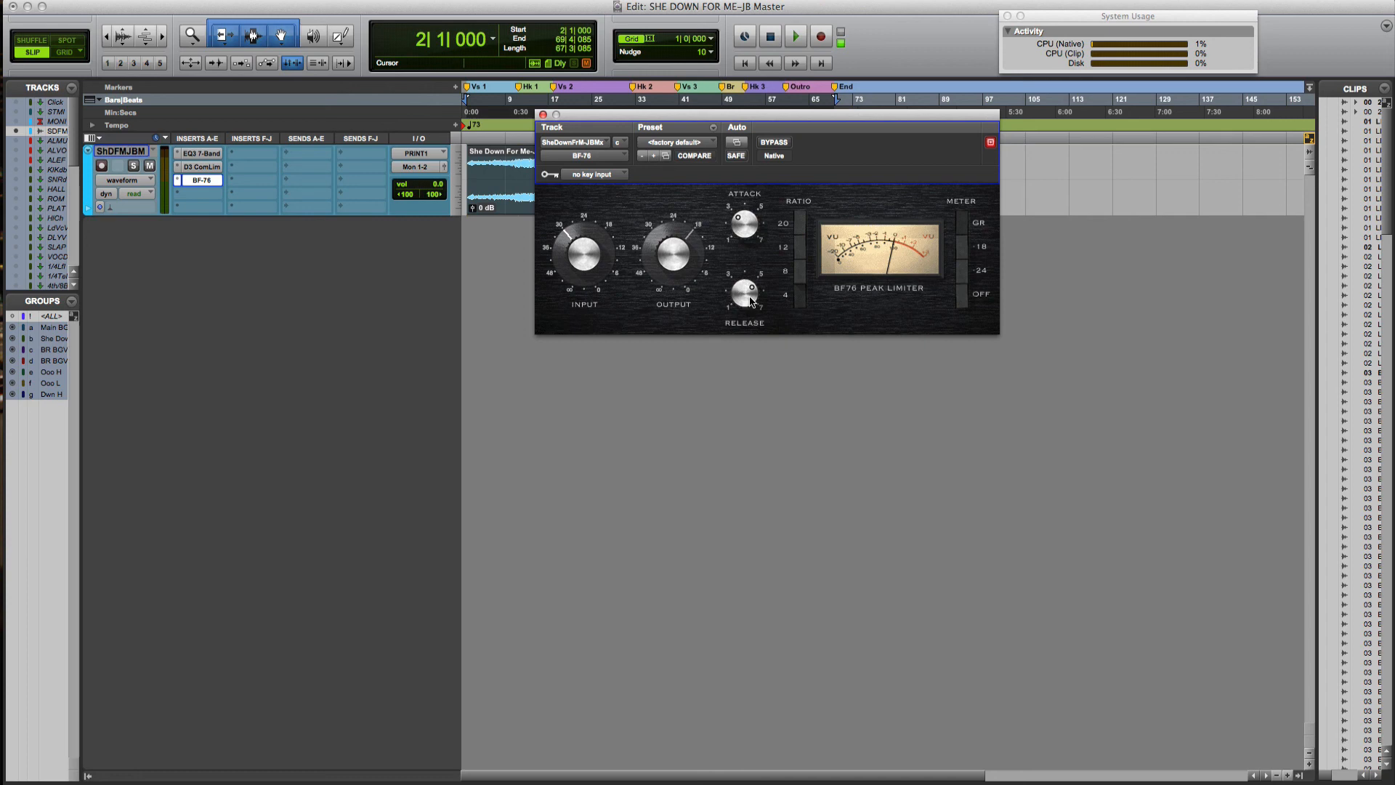
Nudge the BF-76 release up, move its window off the clip, and set attack to minimum
drag(750, 301, 758, 280)
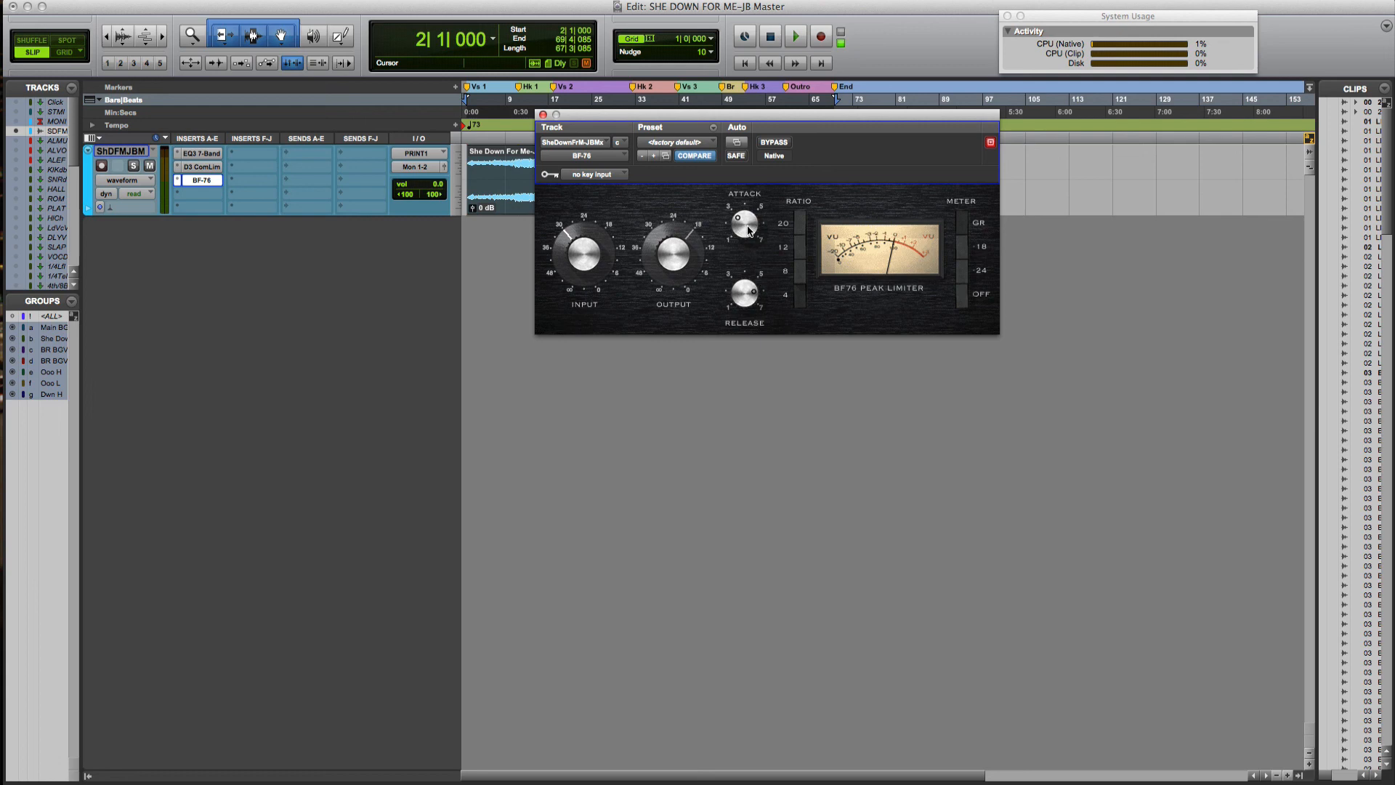
drag(813, 115, 750, 285)
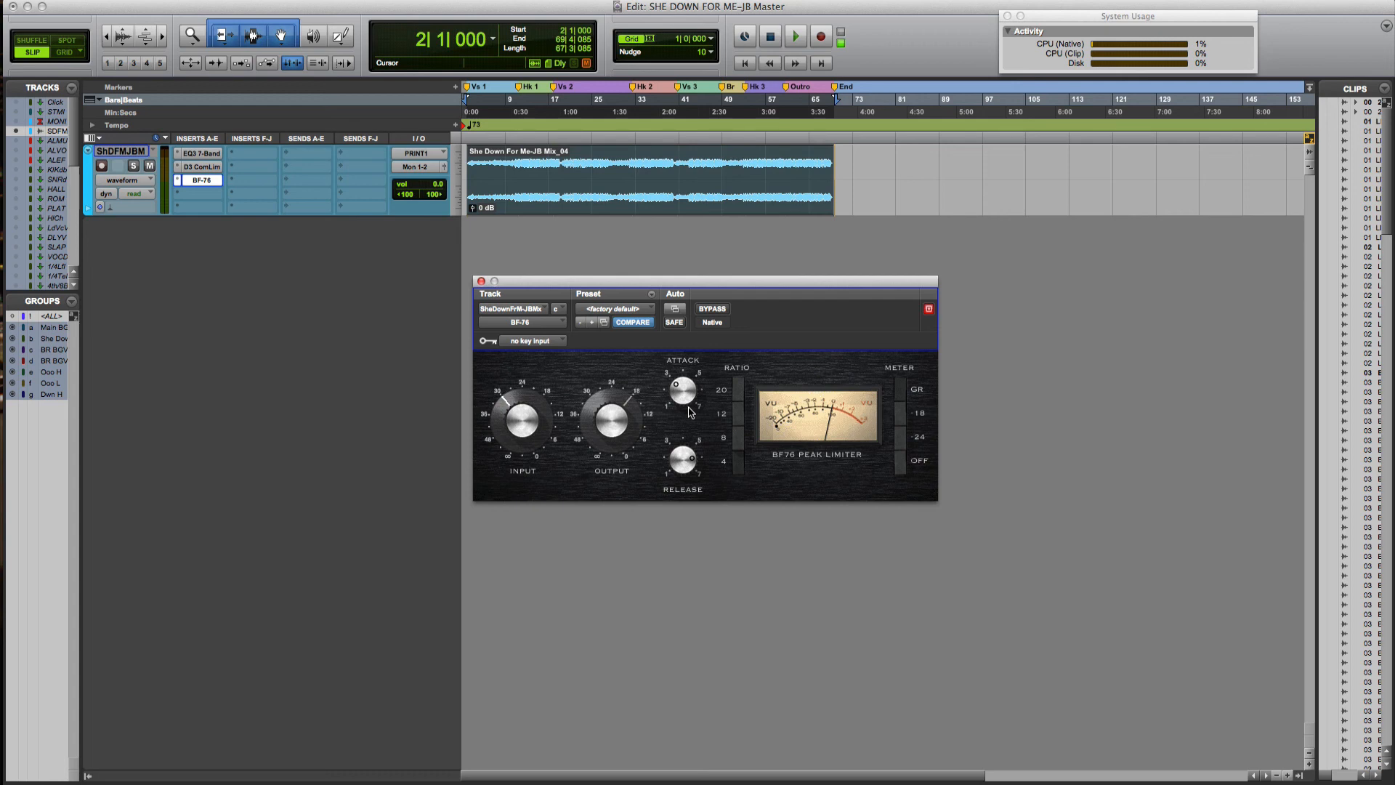
drag(687, 396, 682, 485)
drag(667, 412, 685, 374)
drag(683, 391, 696, 573)
Select a short range of the clip starting at bar 11 and play it
key(space)
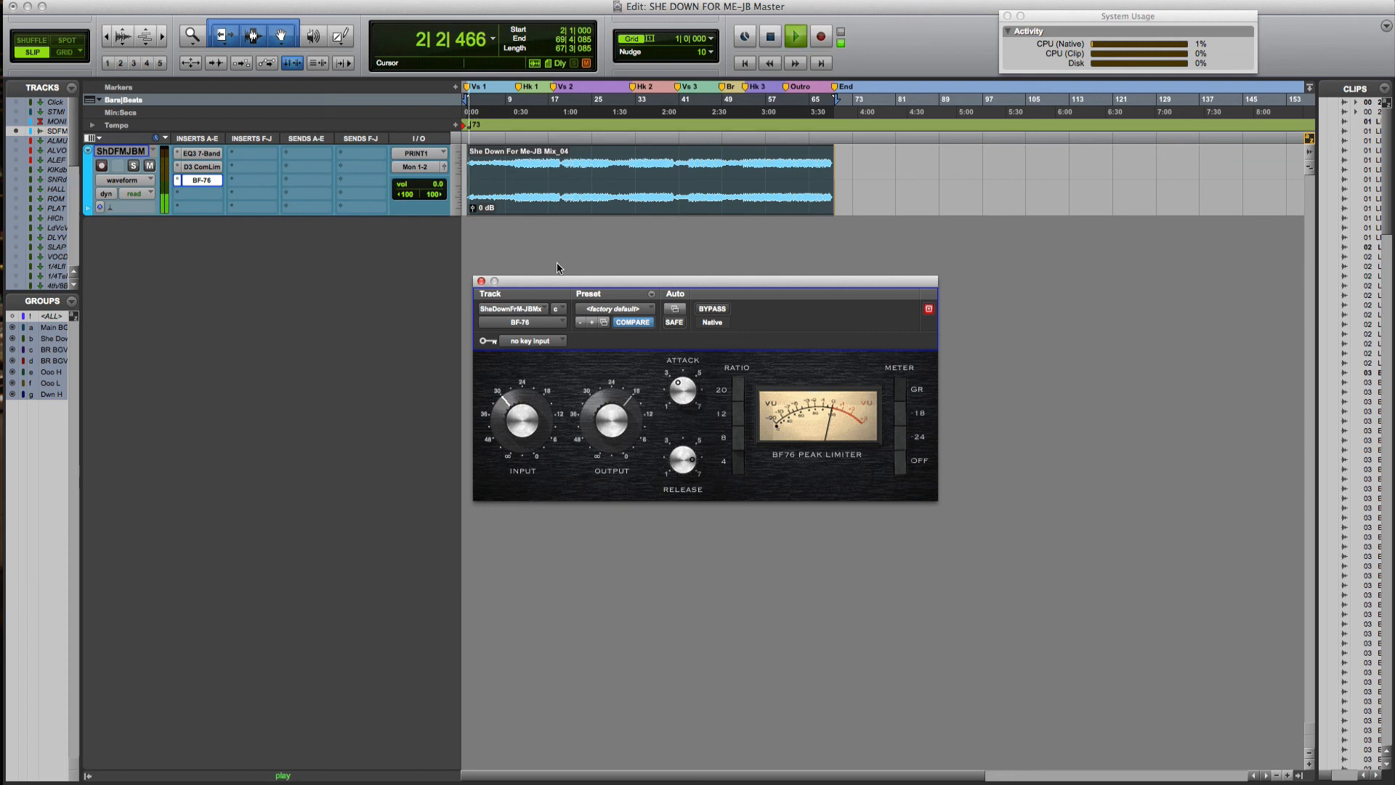
key(space)
click(519, 131)
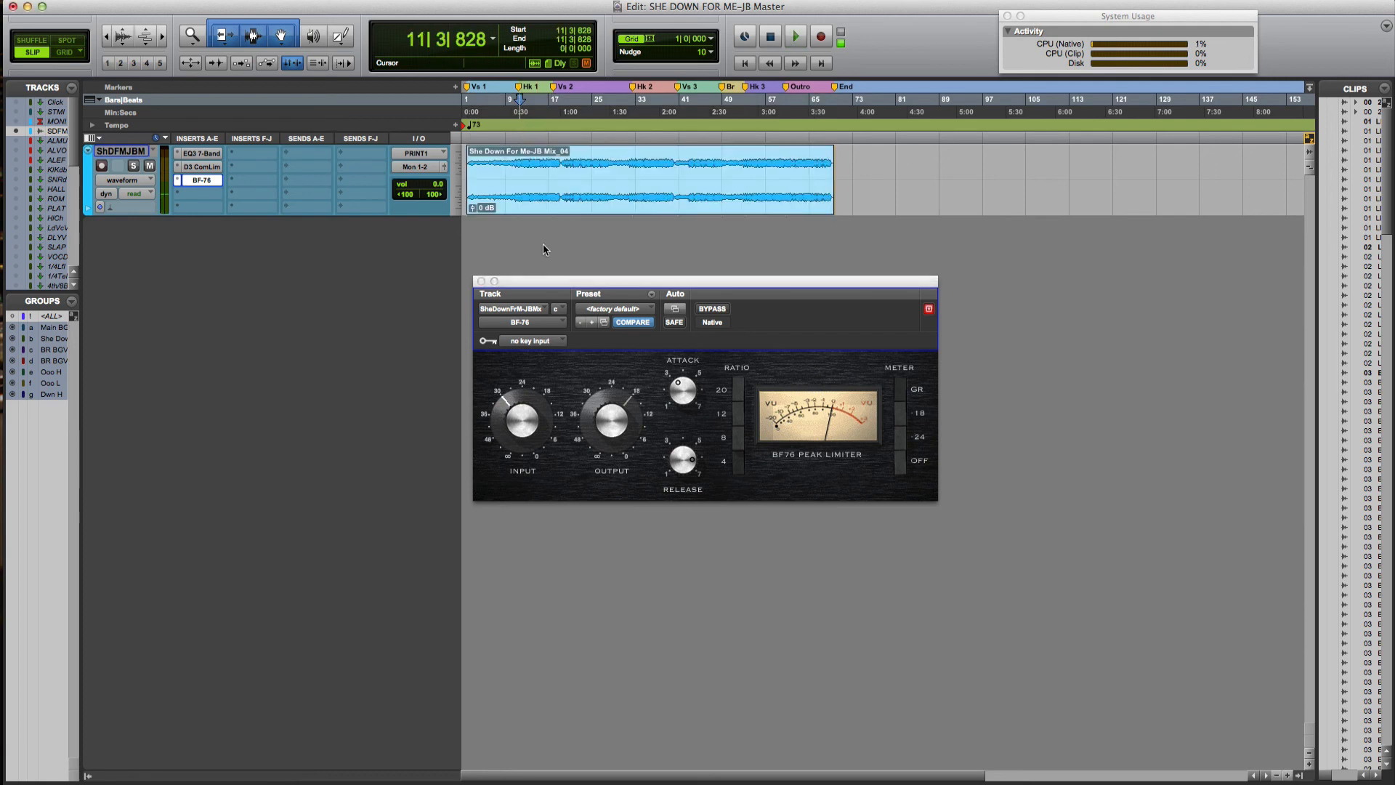
drag(521, 155, 549, 160)
key(space)
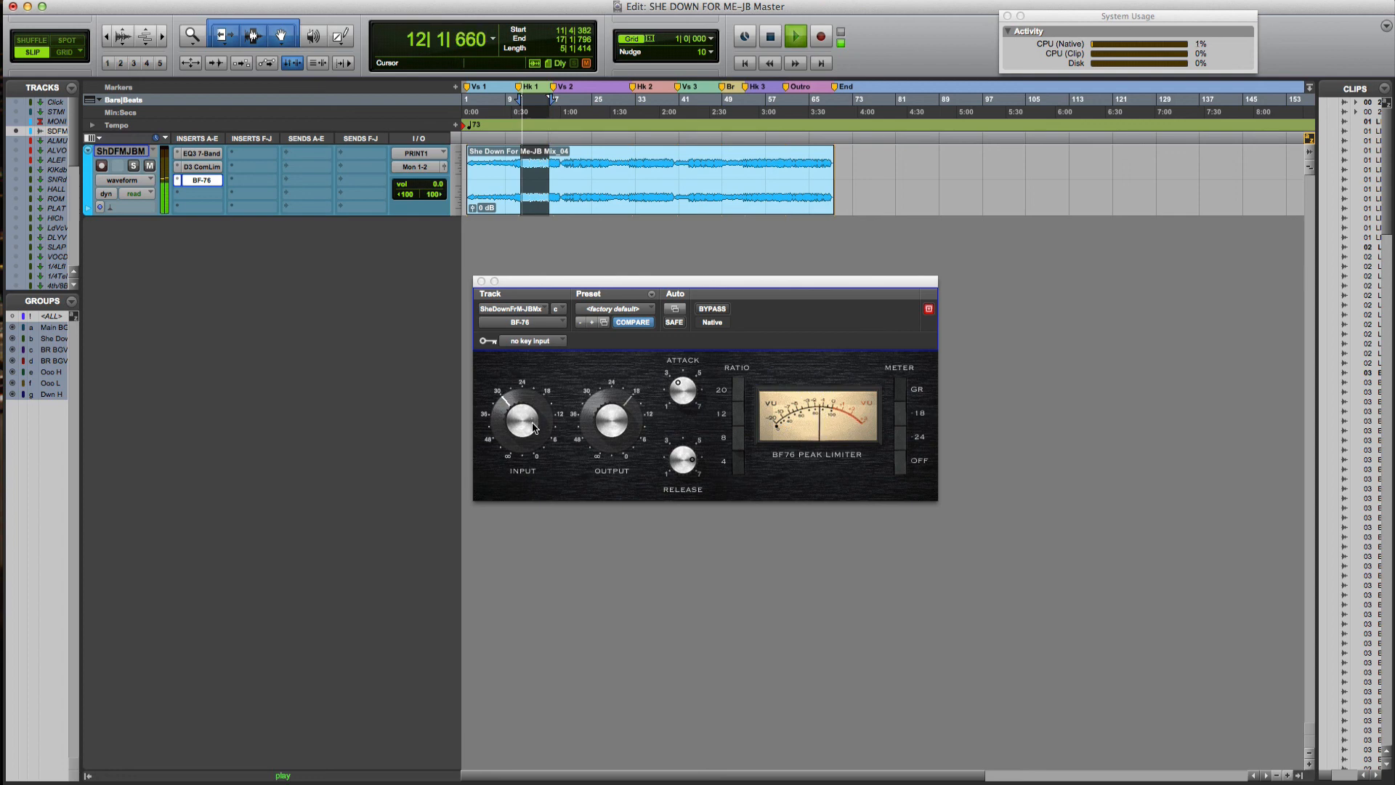
Compare the BF-76 against bypass and lower its input slightly
click(522, 428)
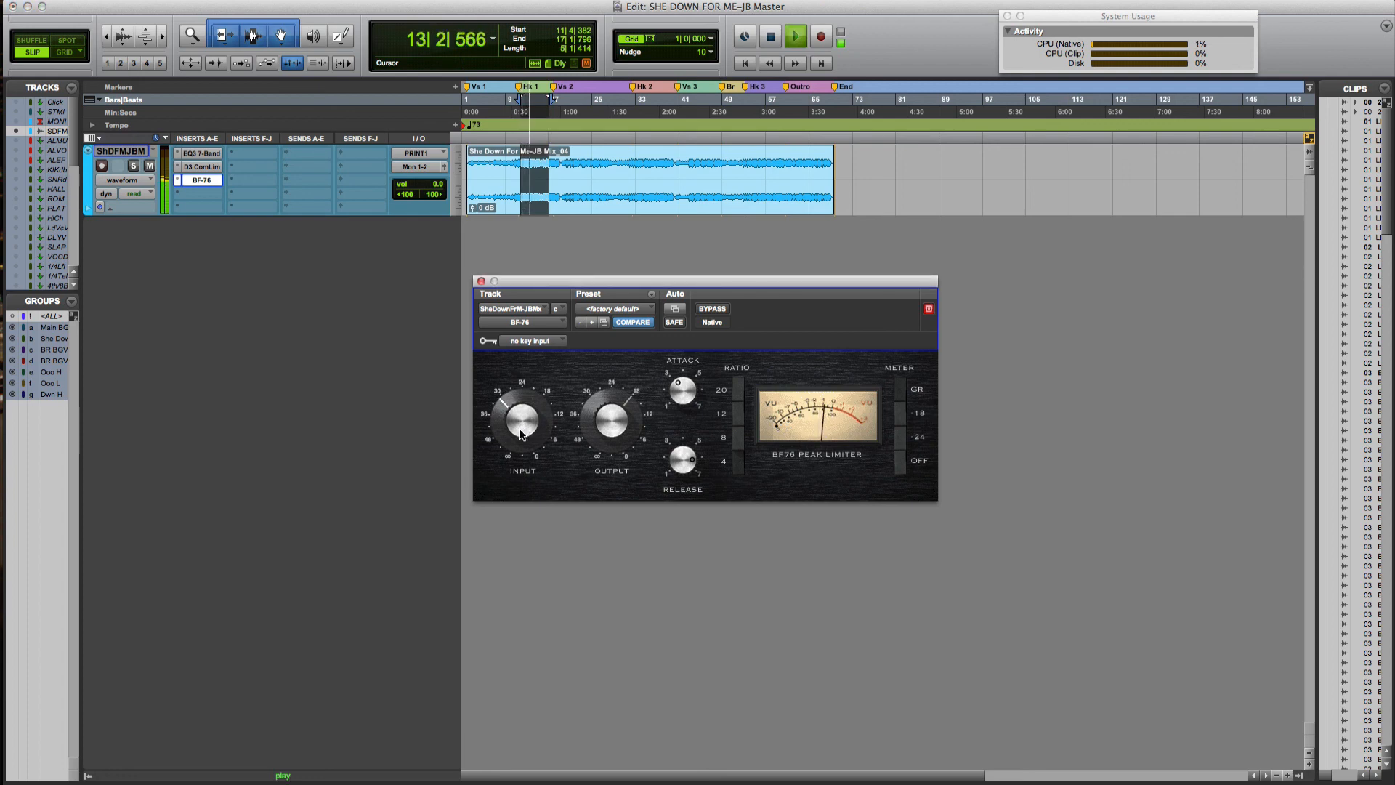
click(712, 310)
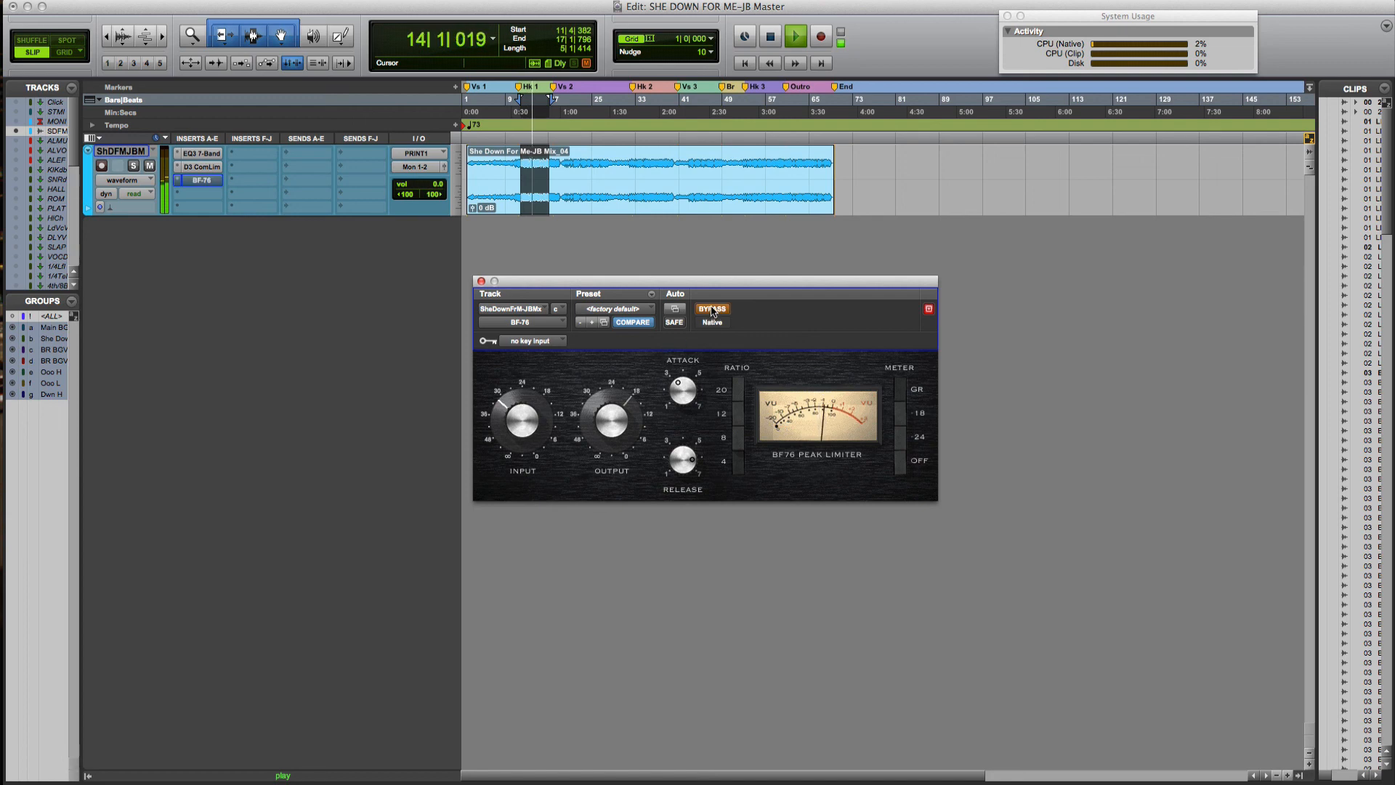
click(712, 310)
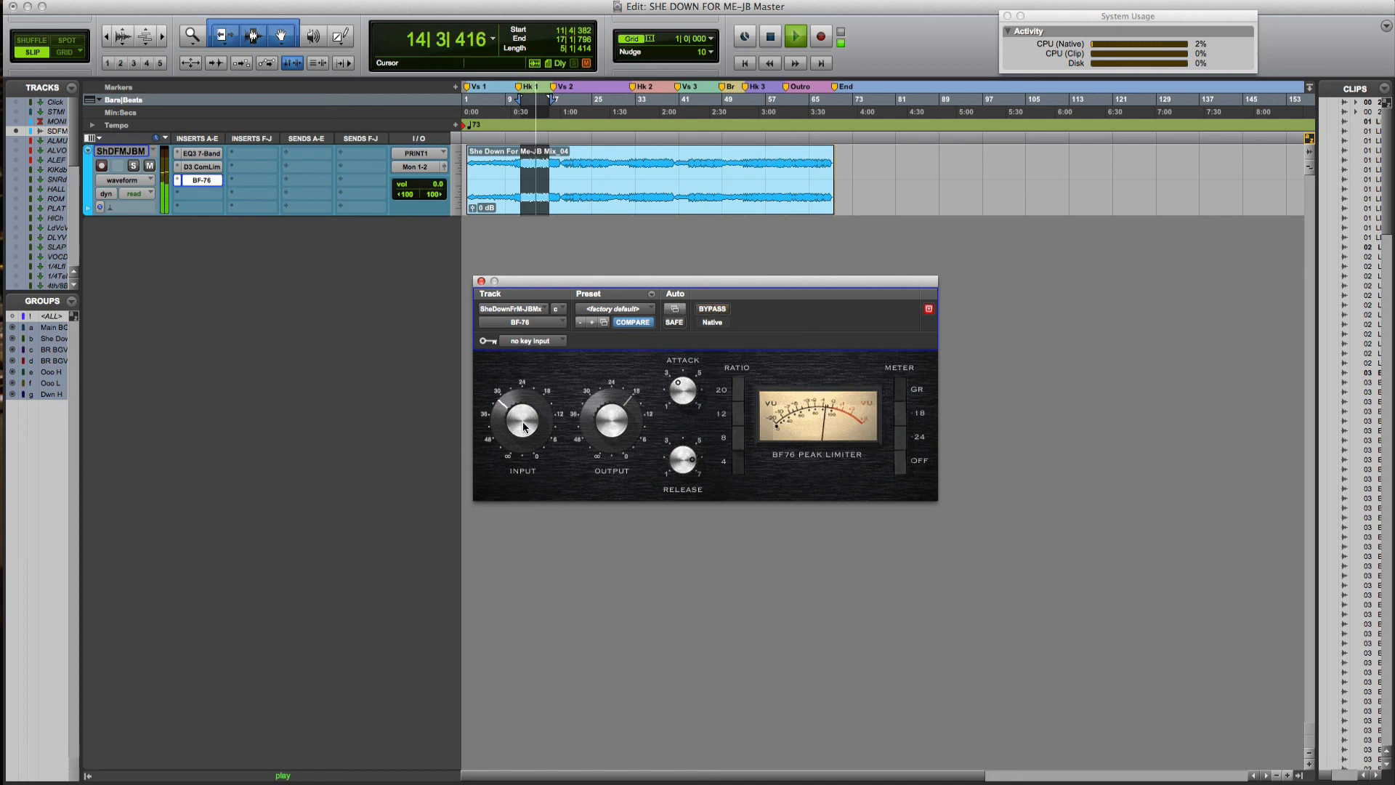
drag(523, 432, 521, 444)
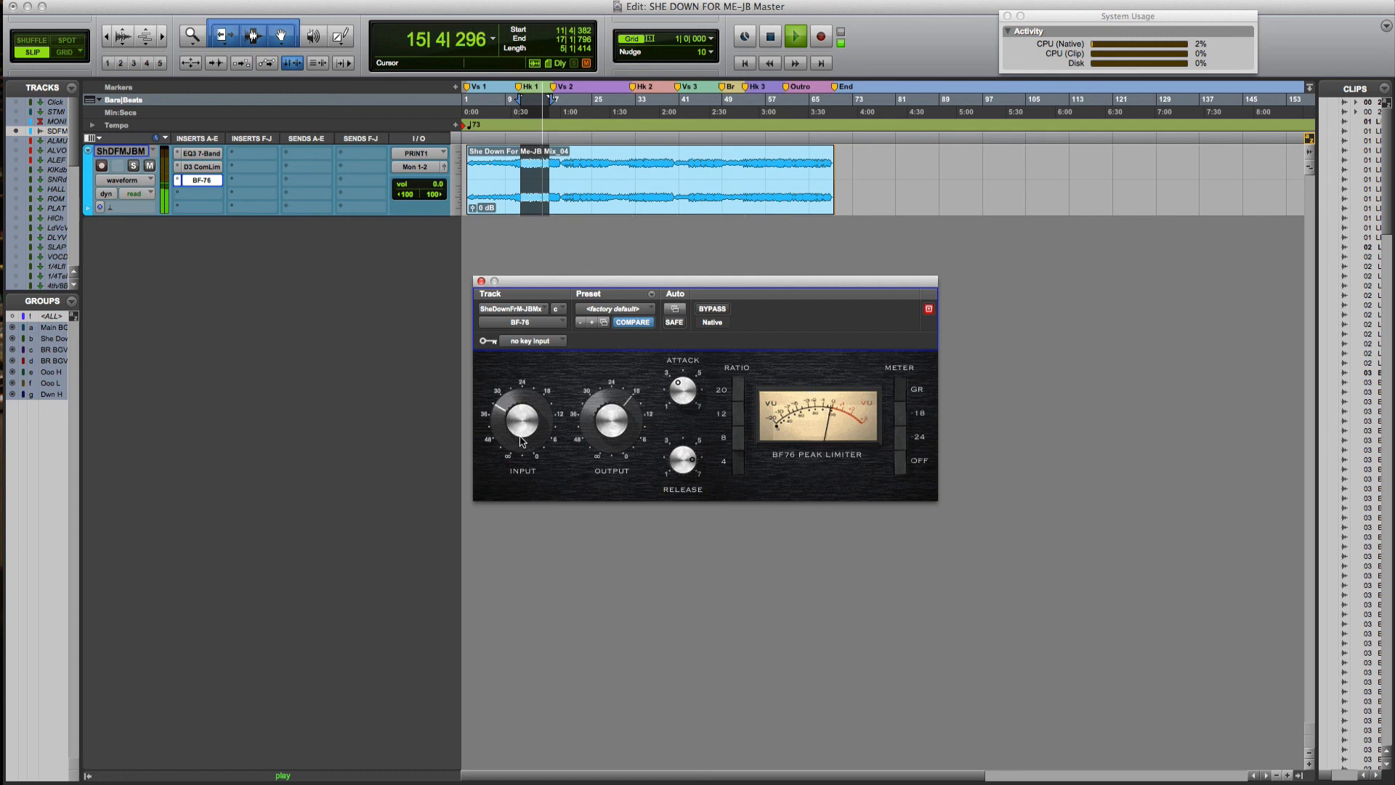
click(698, 310)
click(698, 309)
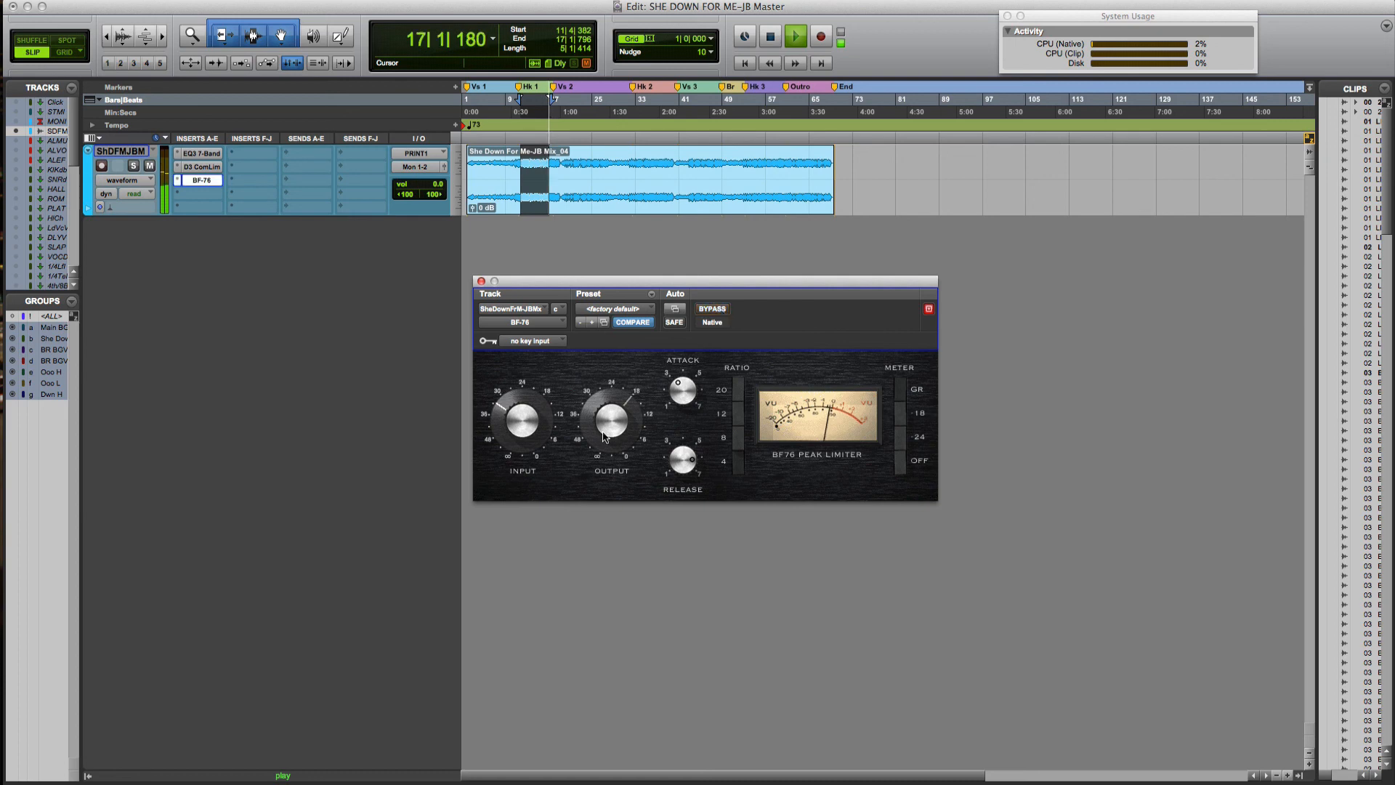
key(space)
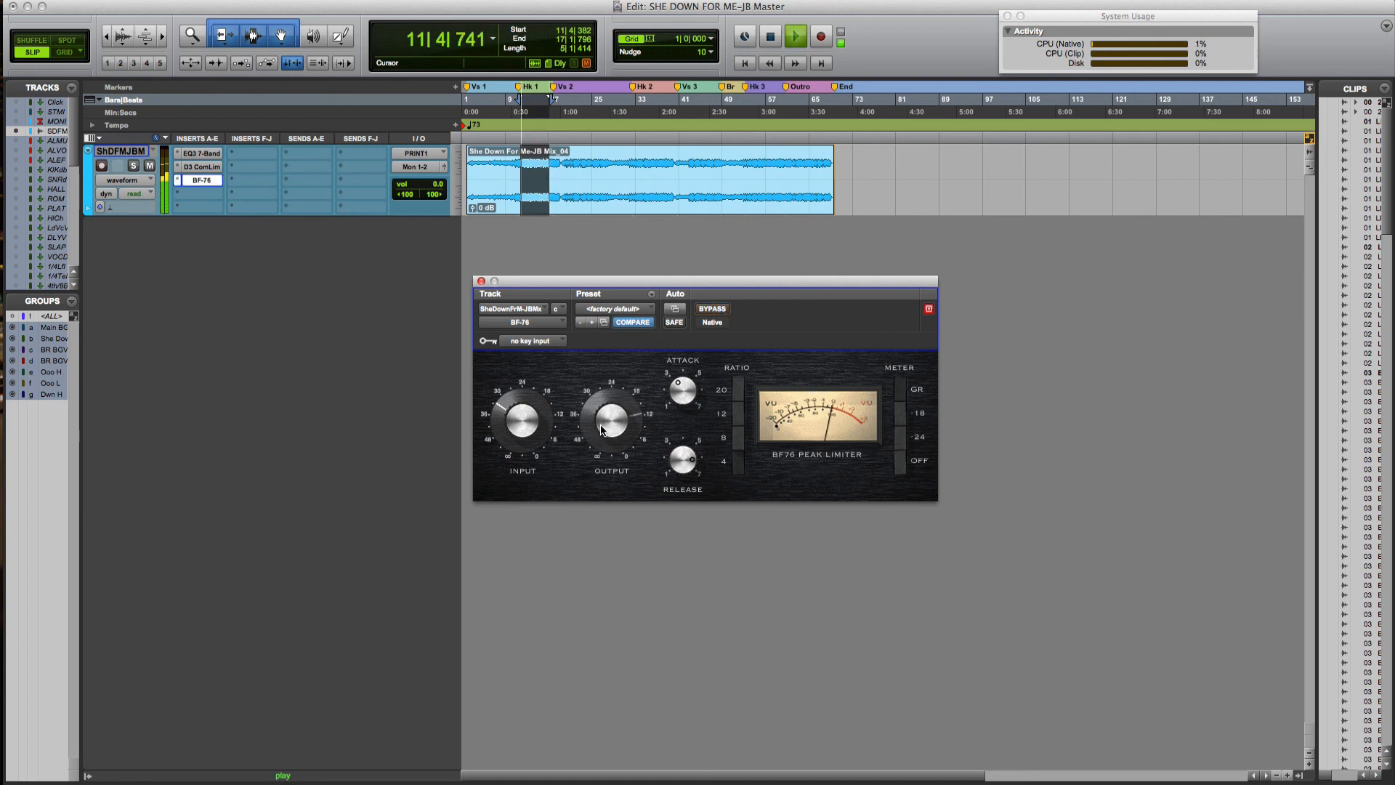
click(796, 36)
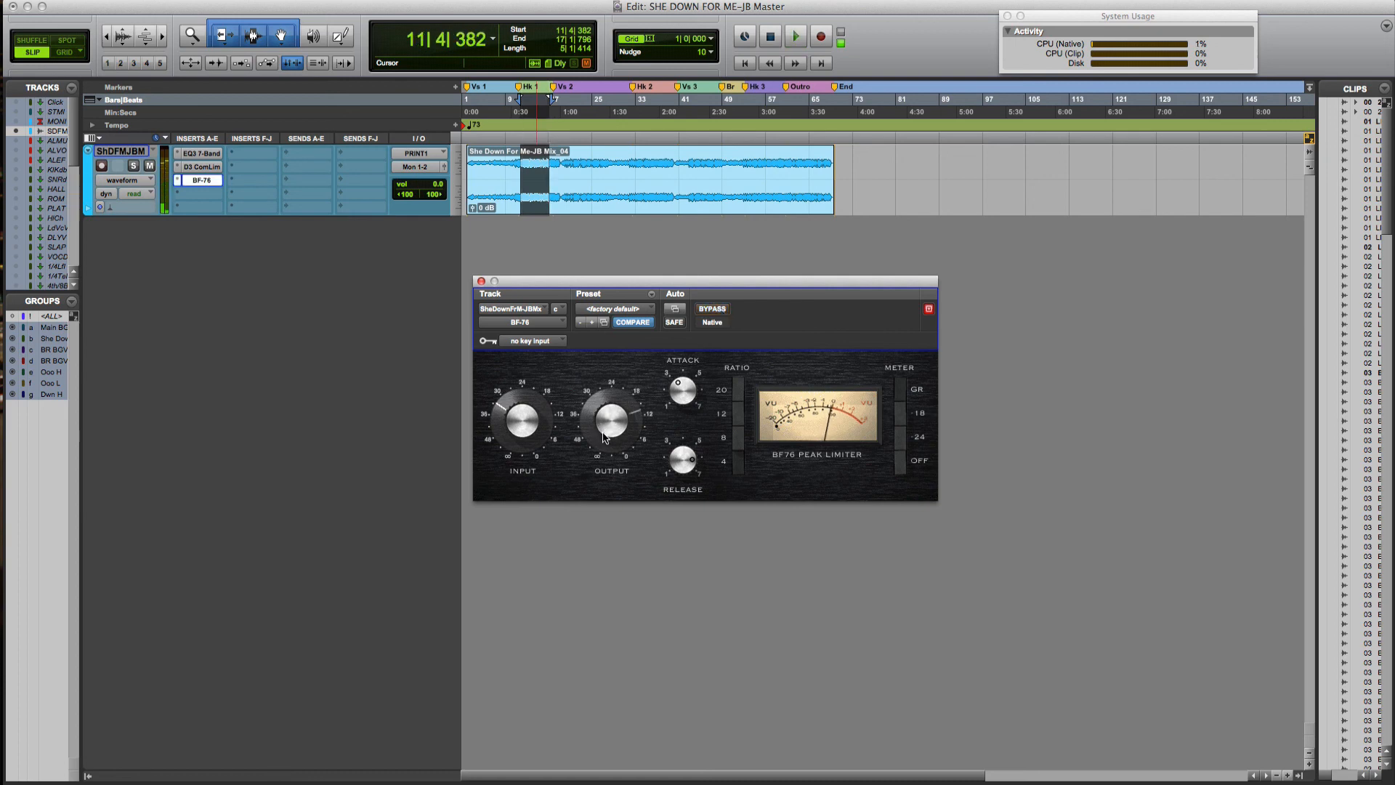
Loop the selection and repeatedly compare the BF-76 on and off, leaving it active
right_click(799, 43)
click(810, 89)
key(space)
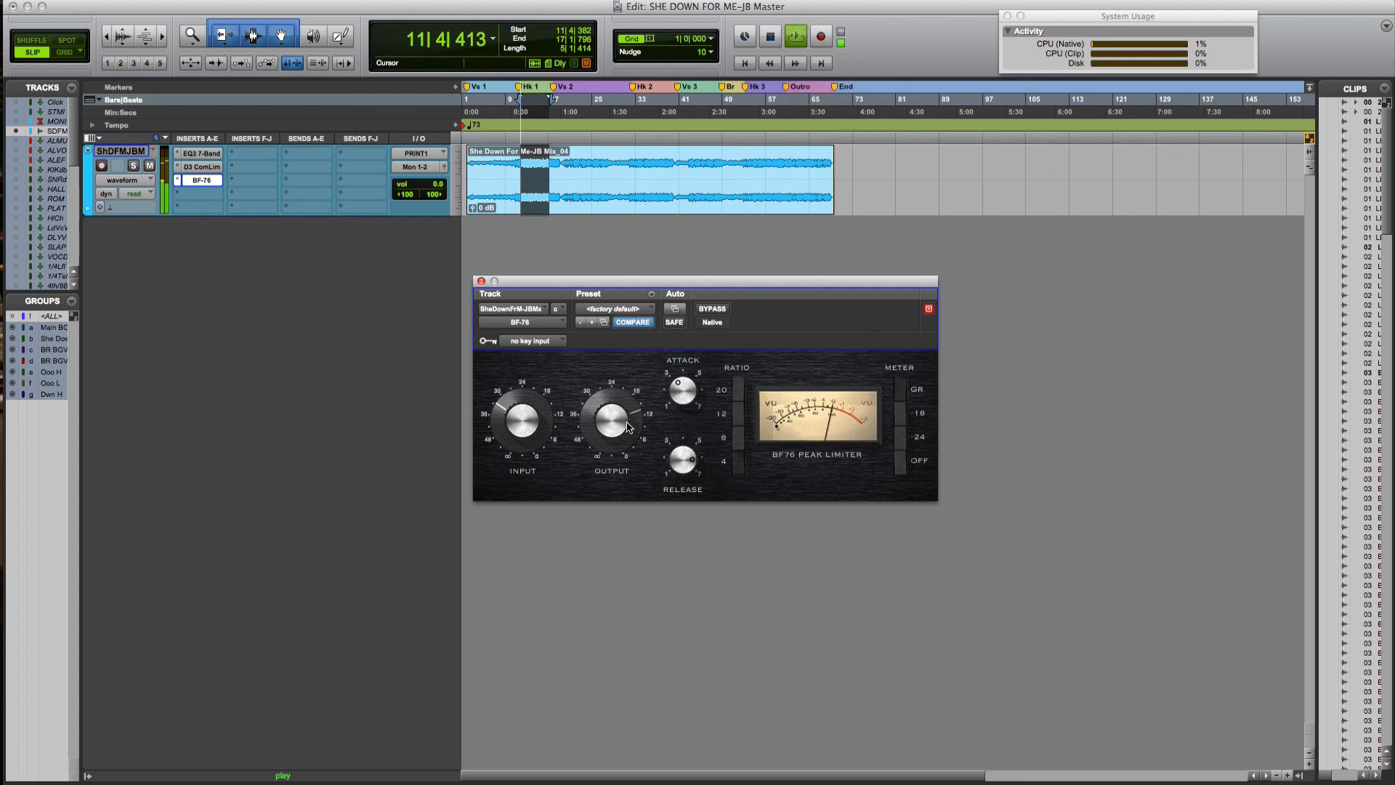
click(713, 309)
click(713, 310)
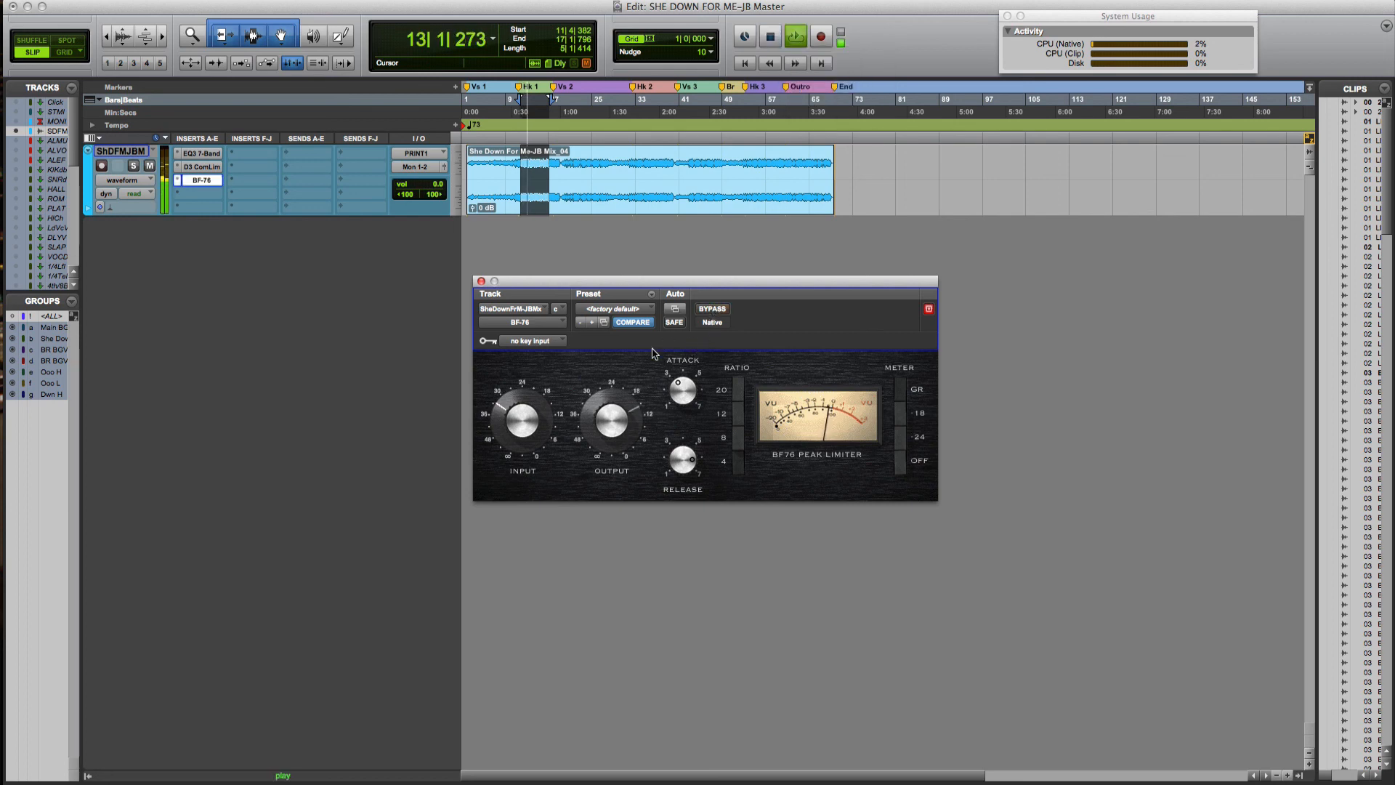
click(702, 313)
click(702, 313)
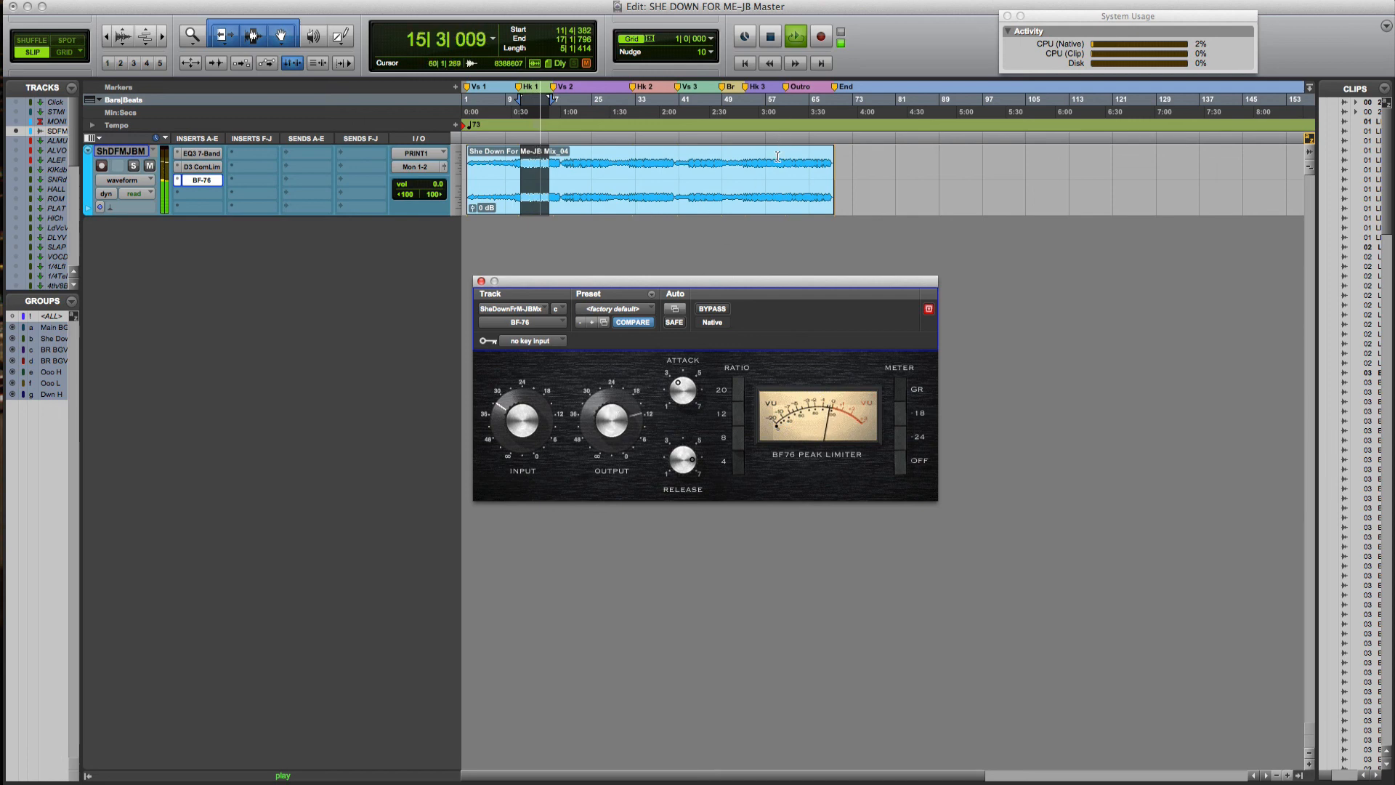
click(710, 309)
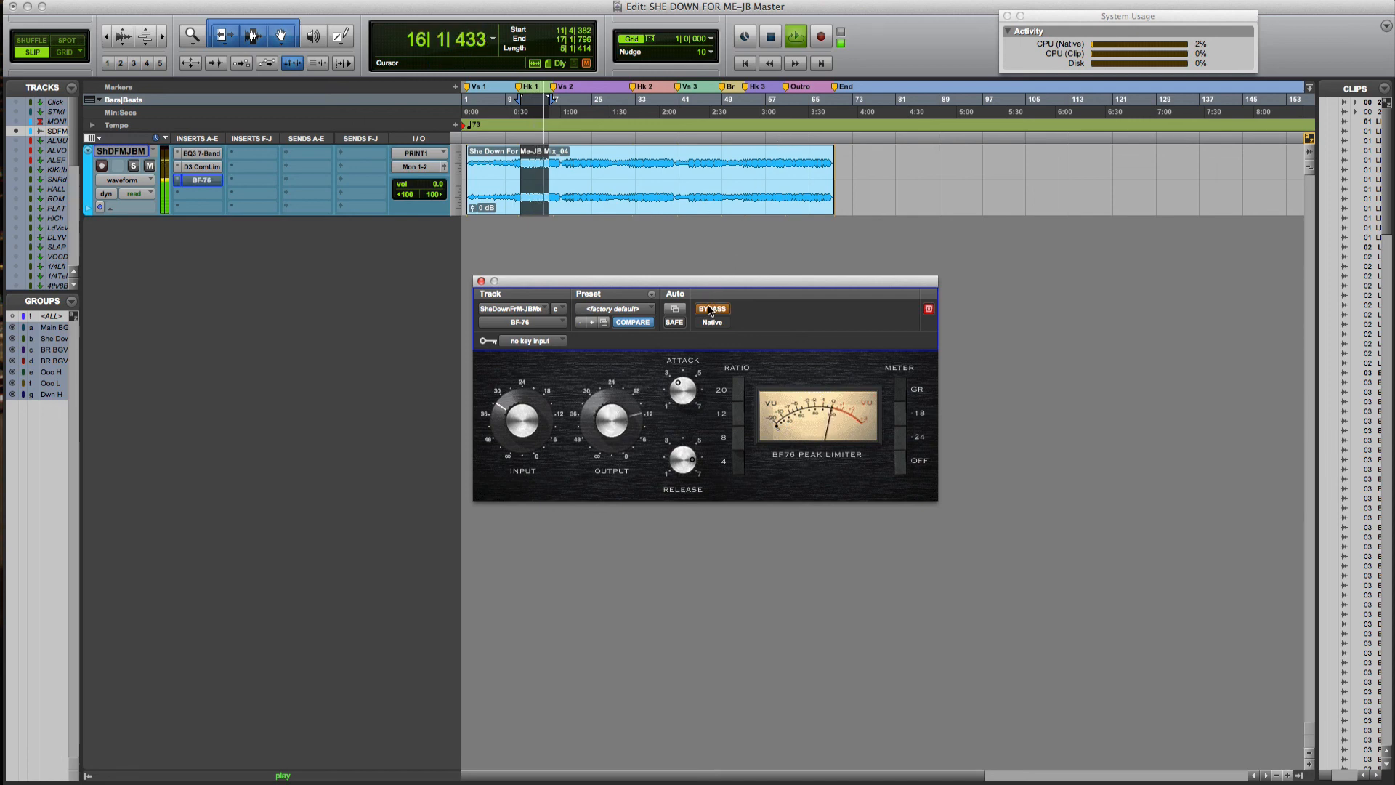
click(711, 310)
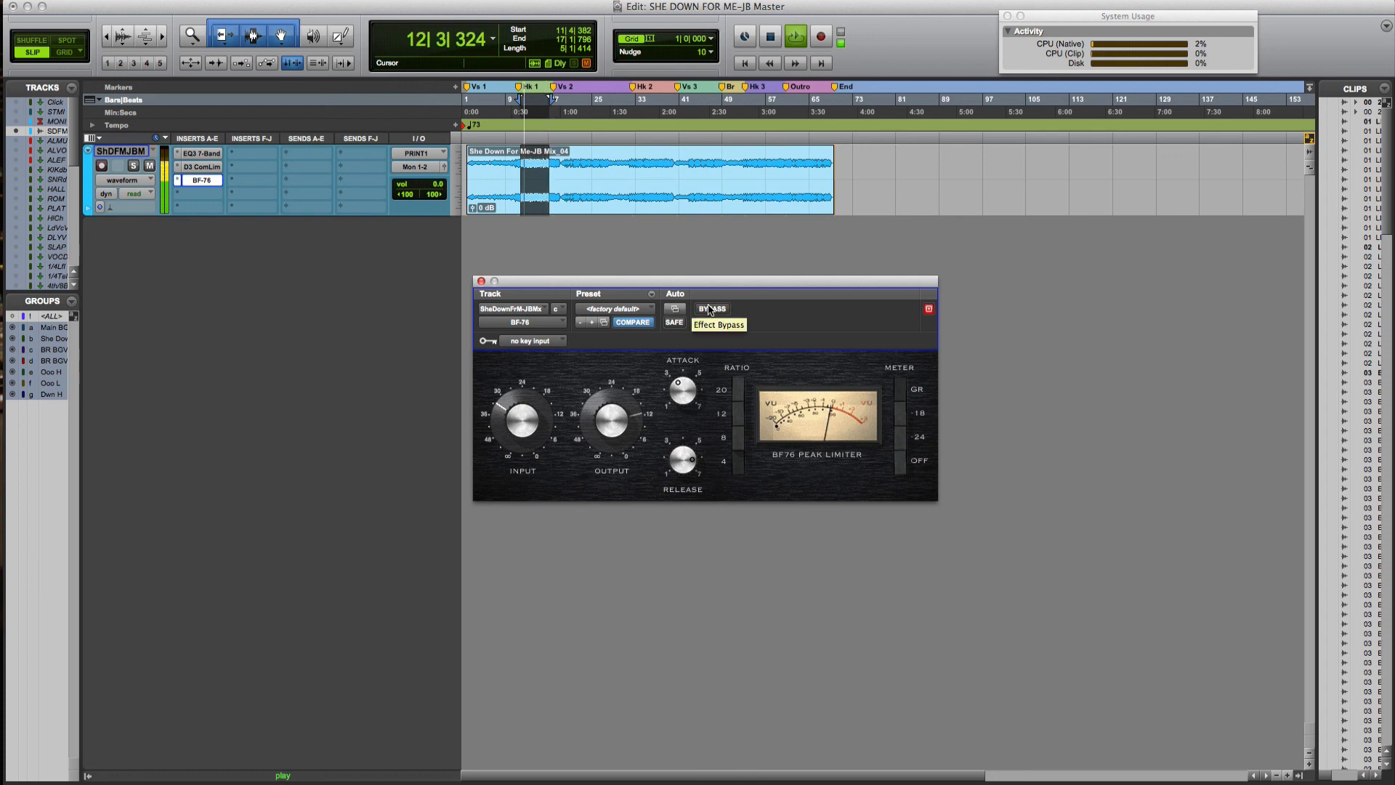
click(710, 311)
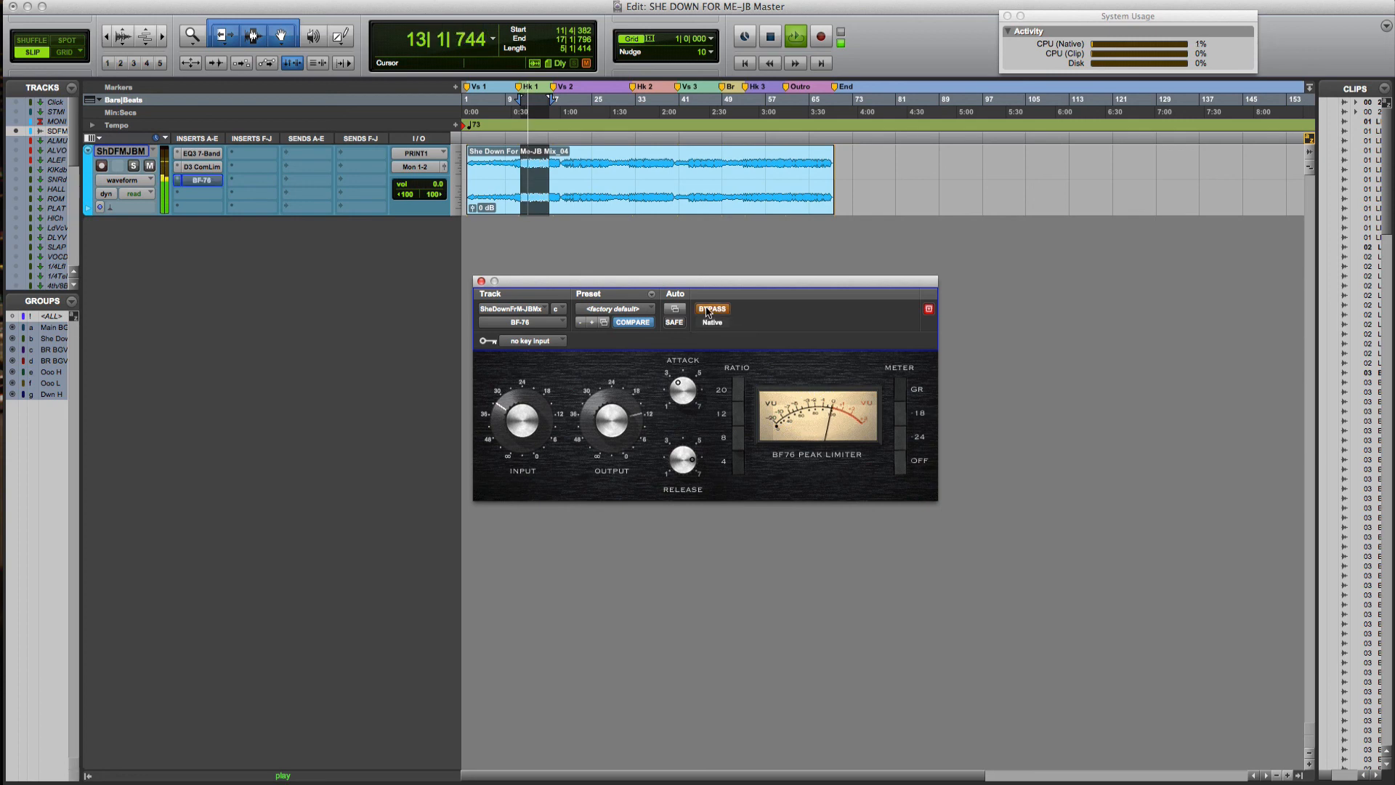
click(710, 311)
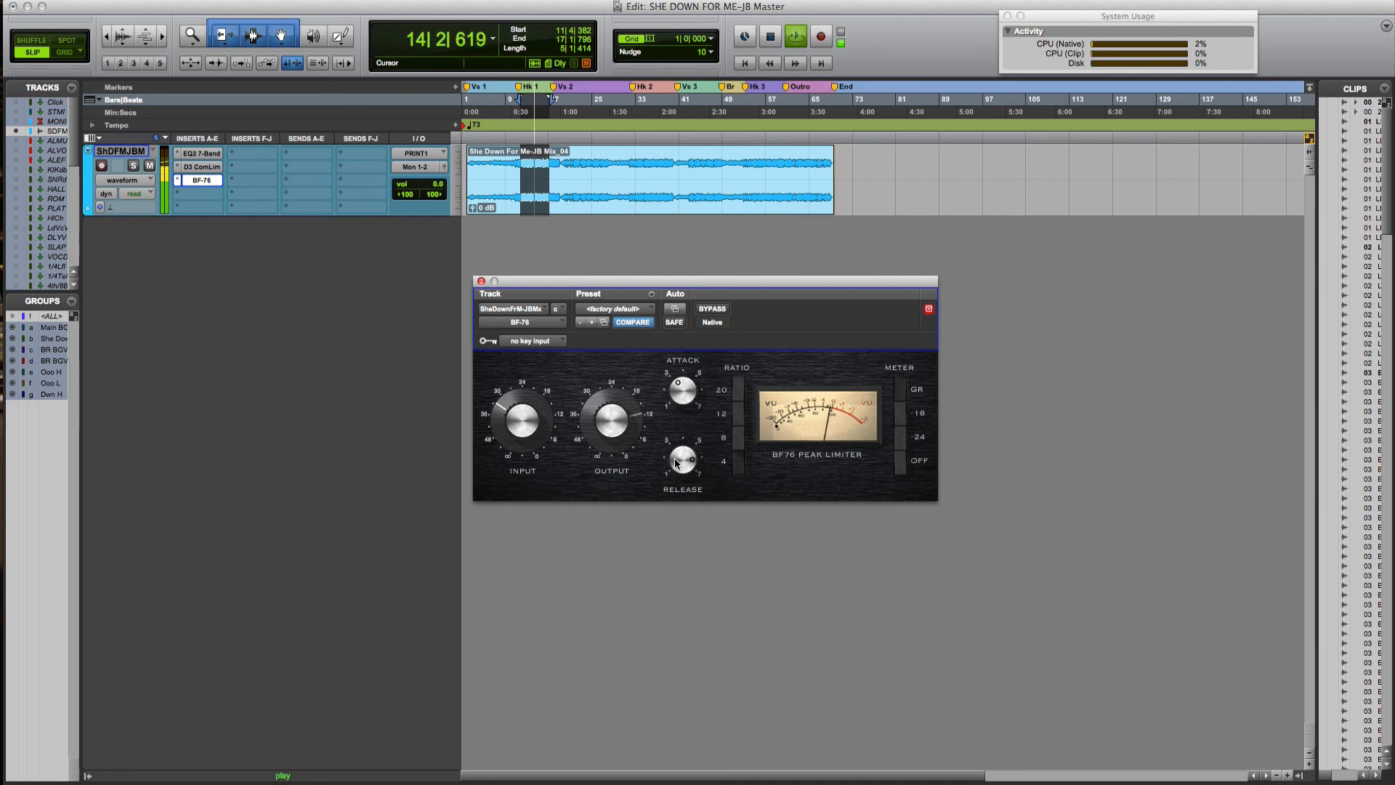
Fine-tune the BF-76 release, compare it with bypass, and show the track's output window
drag(677, 460, 687, 432)
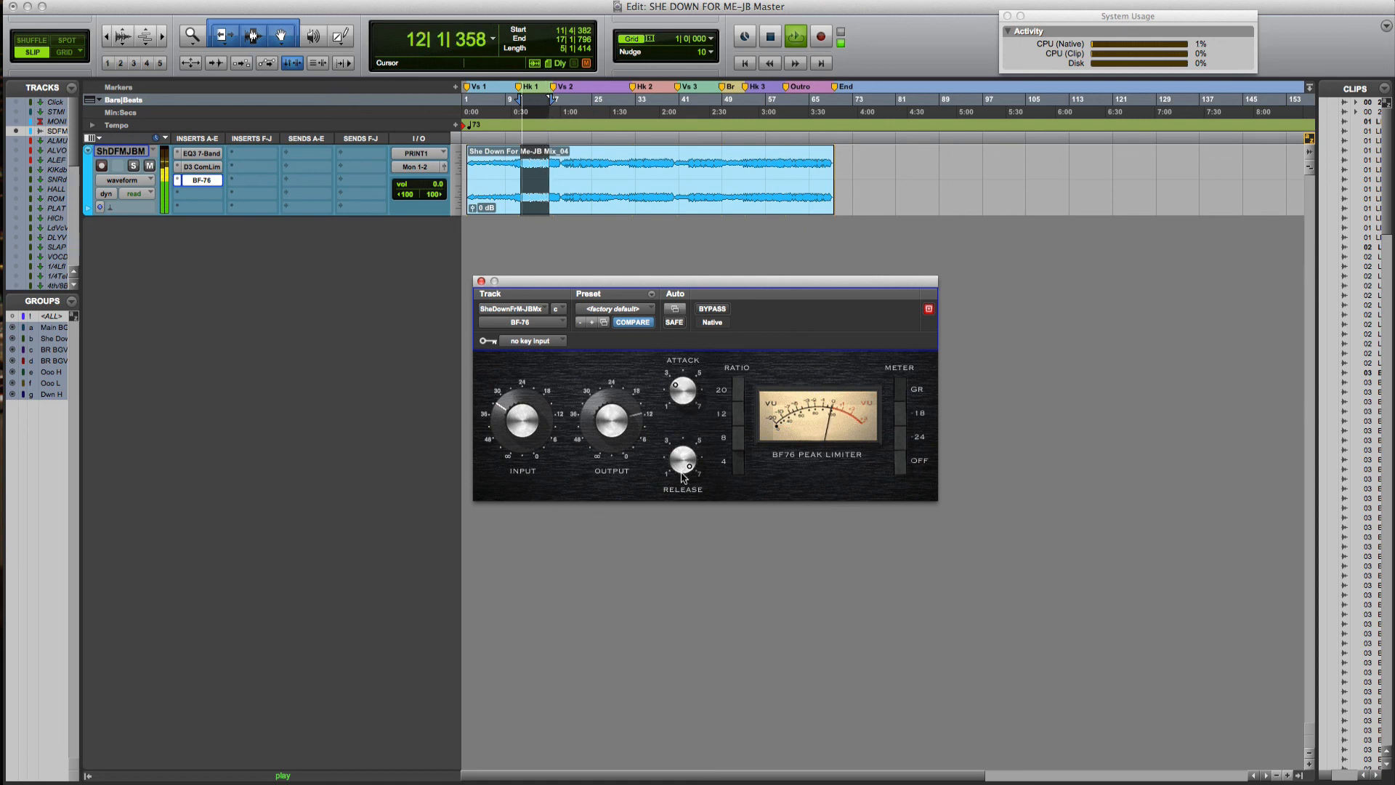
drag(682, 467, 677, 501)
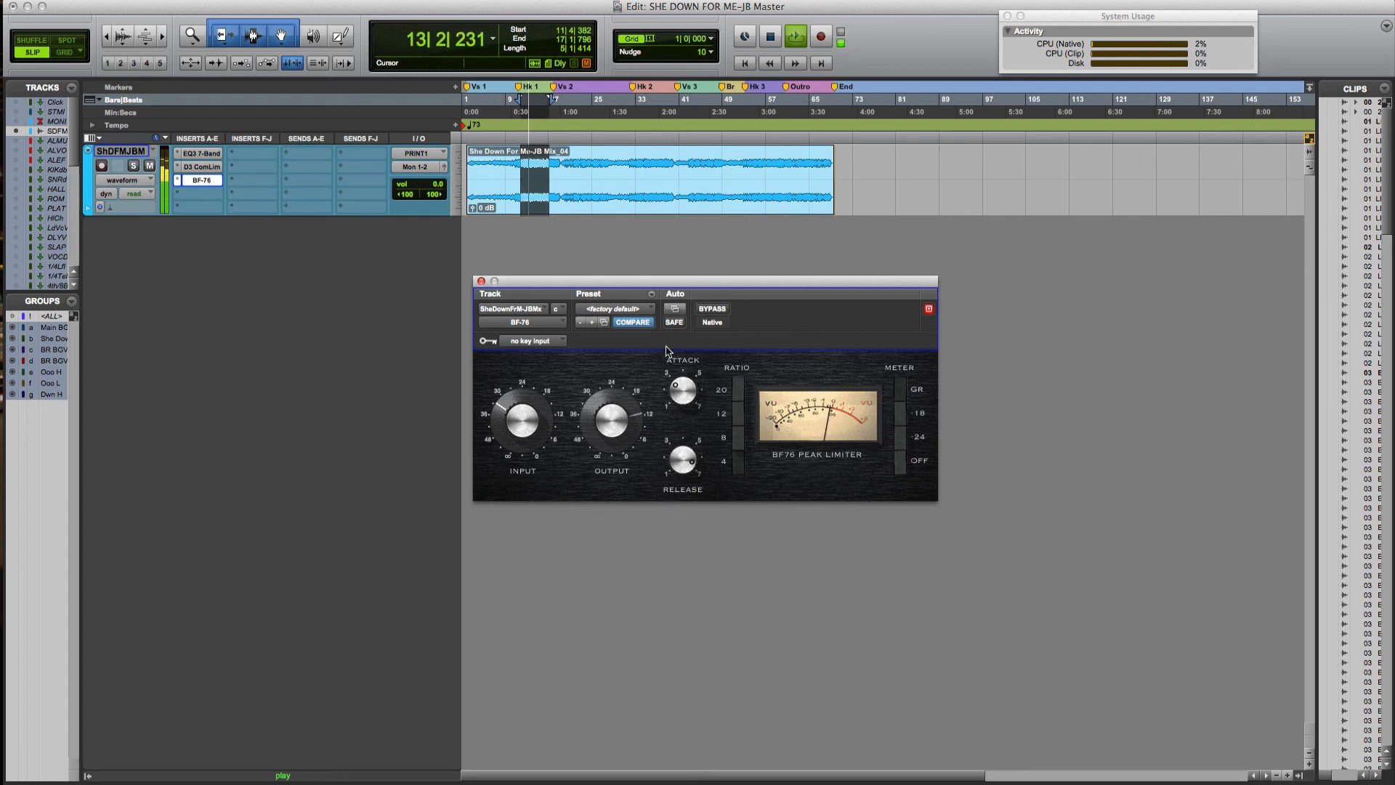
click(713, 311)
click(713, 312)
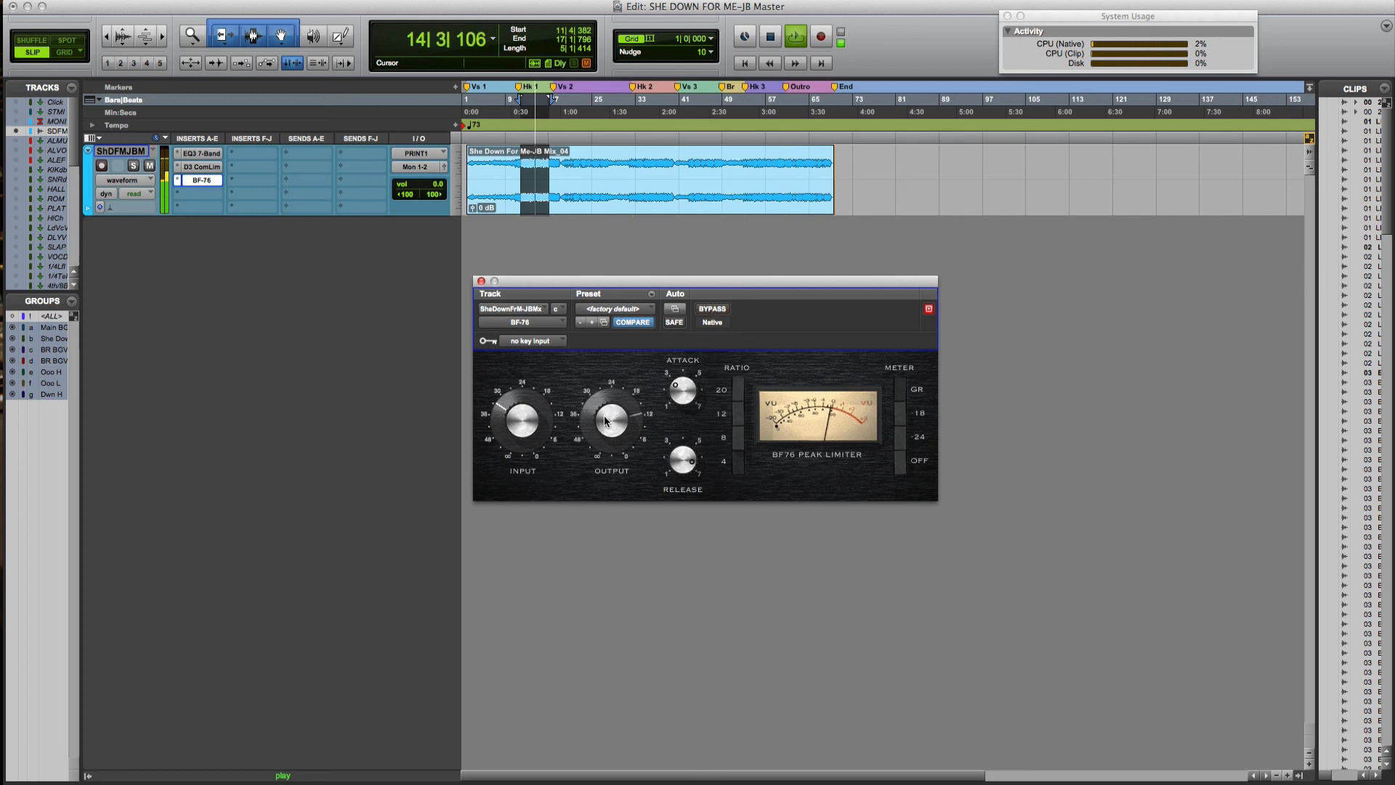
click(444, 168)
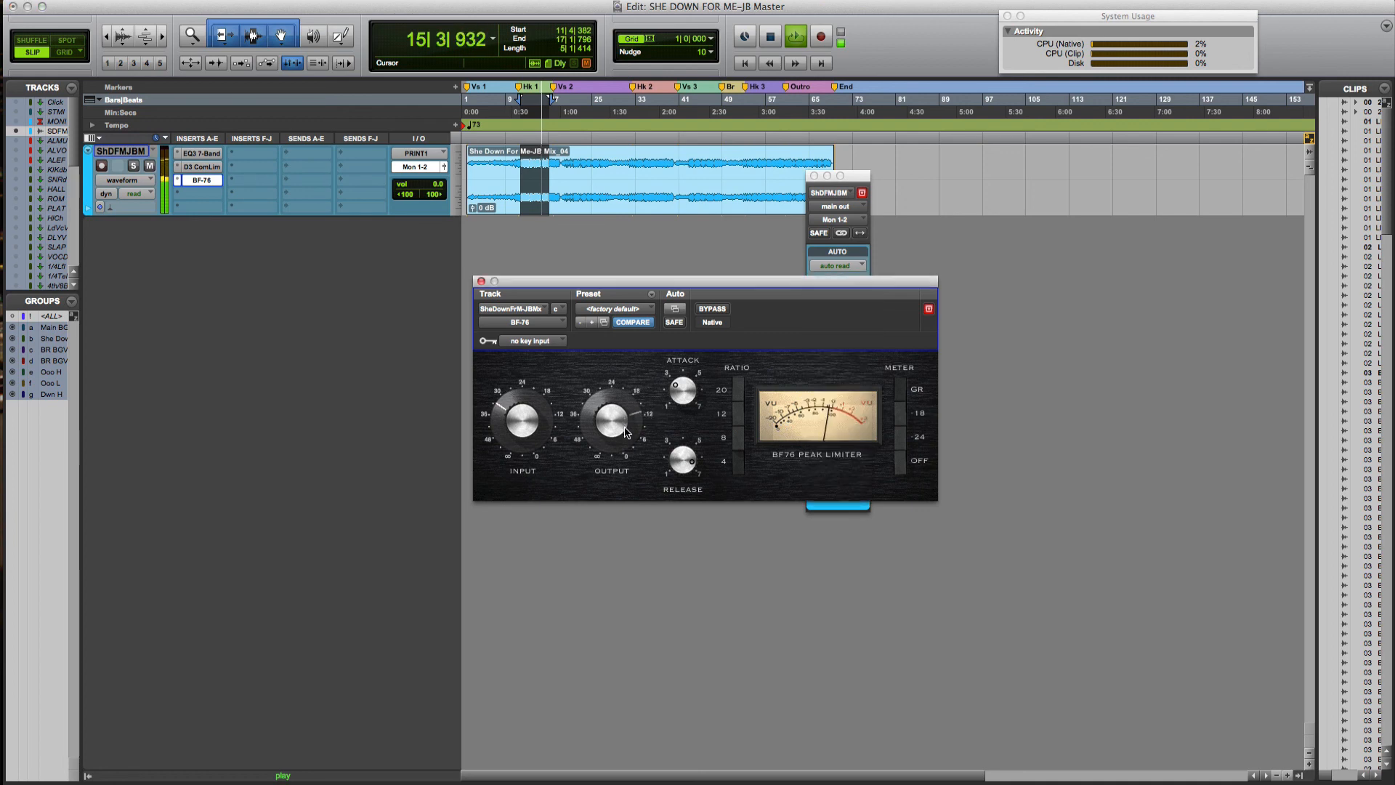
Move the BF-76 beside the output window, A/B it against bypass, then close it and stop
drag(691, 284, 562, 289)
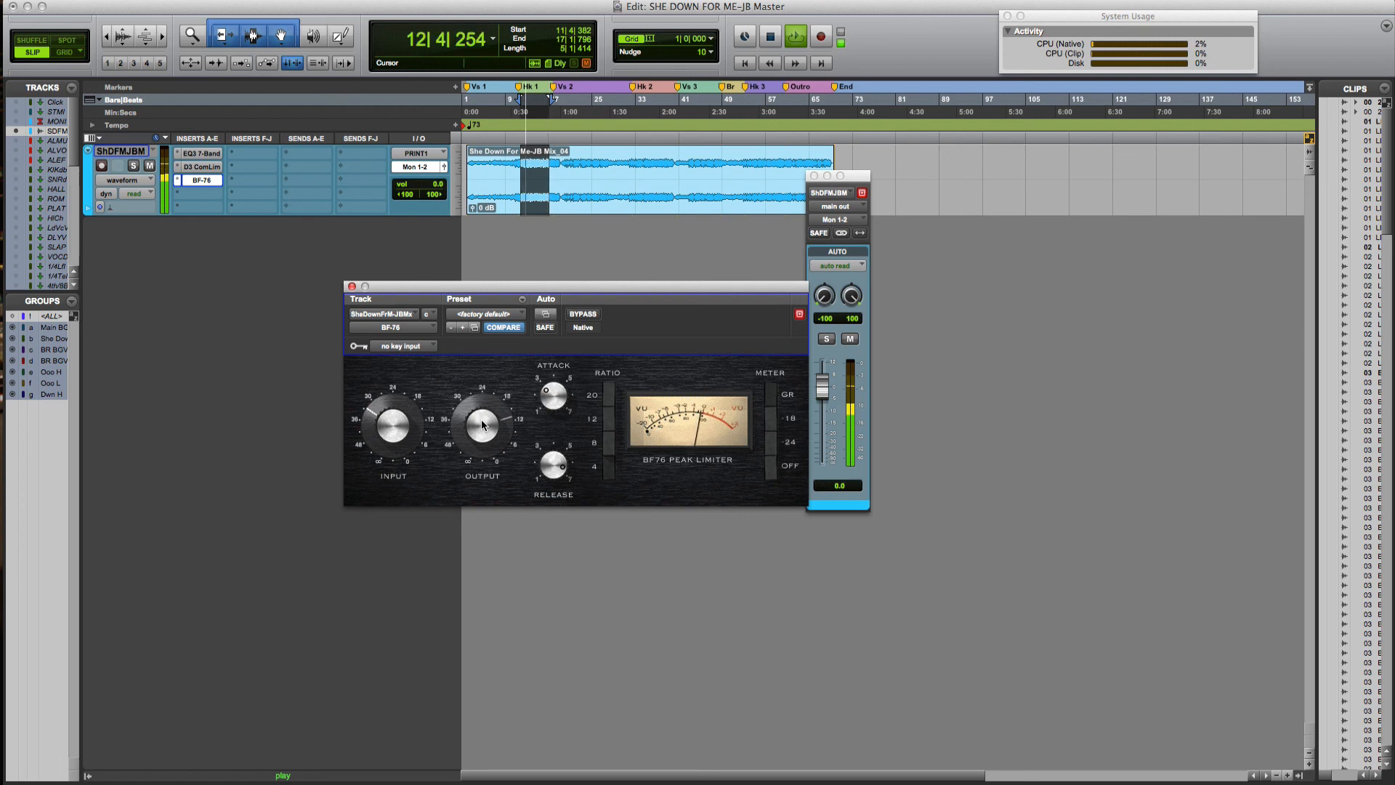
click(589, 316)
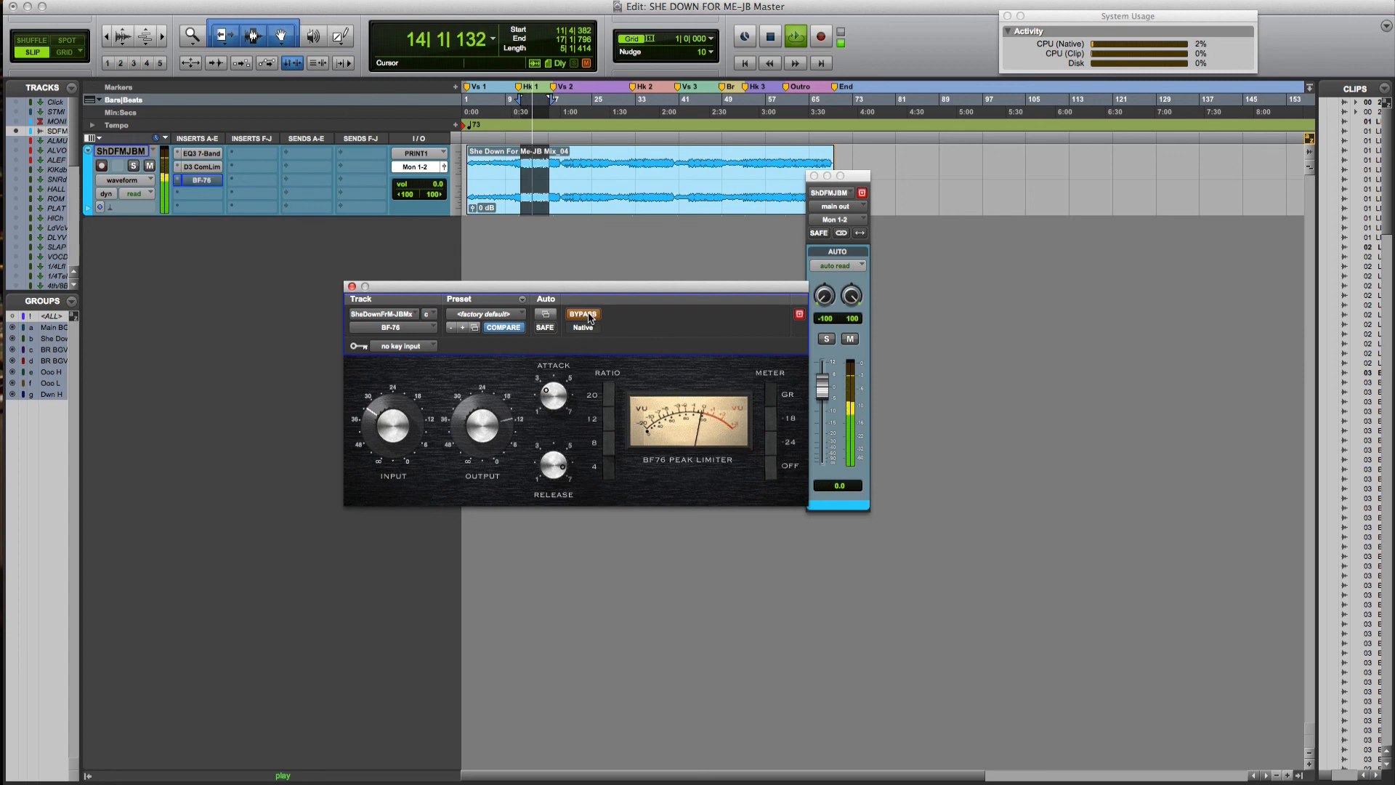
click(589, 317)
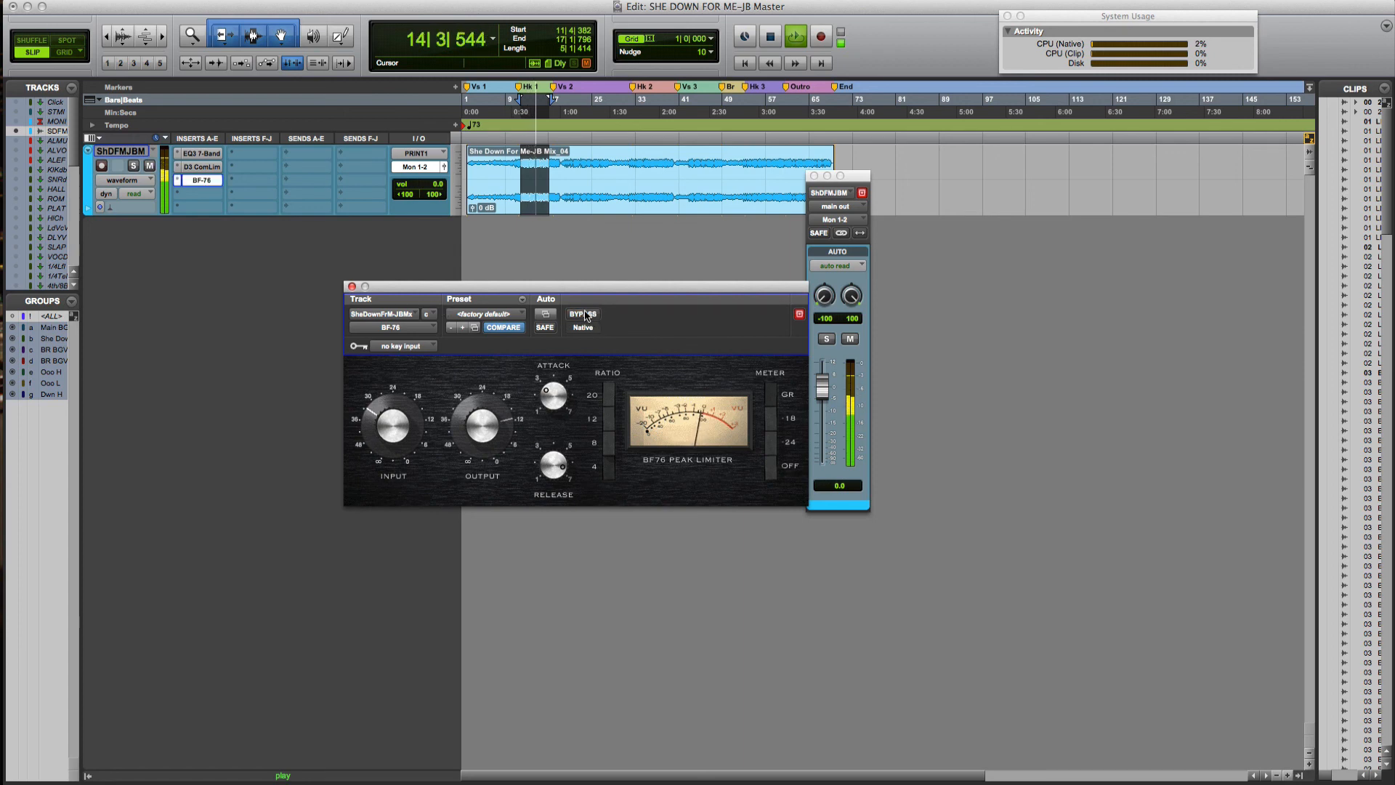
click(586, 314)
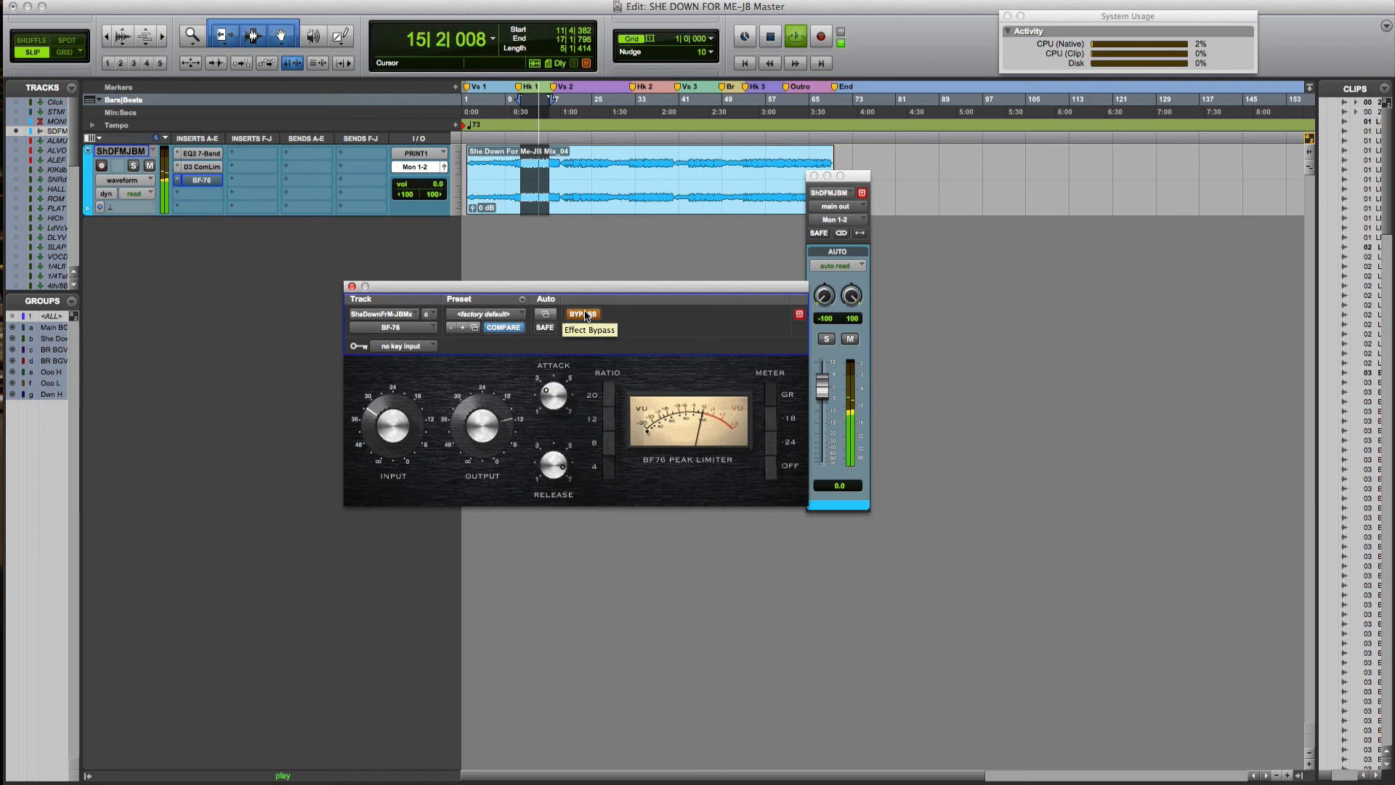
click(586, 315)
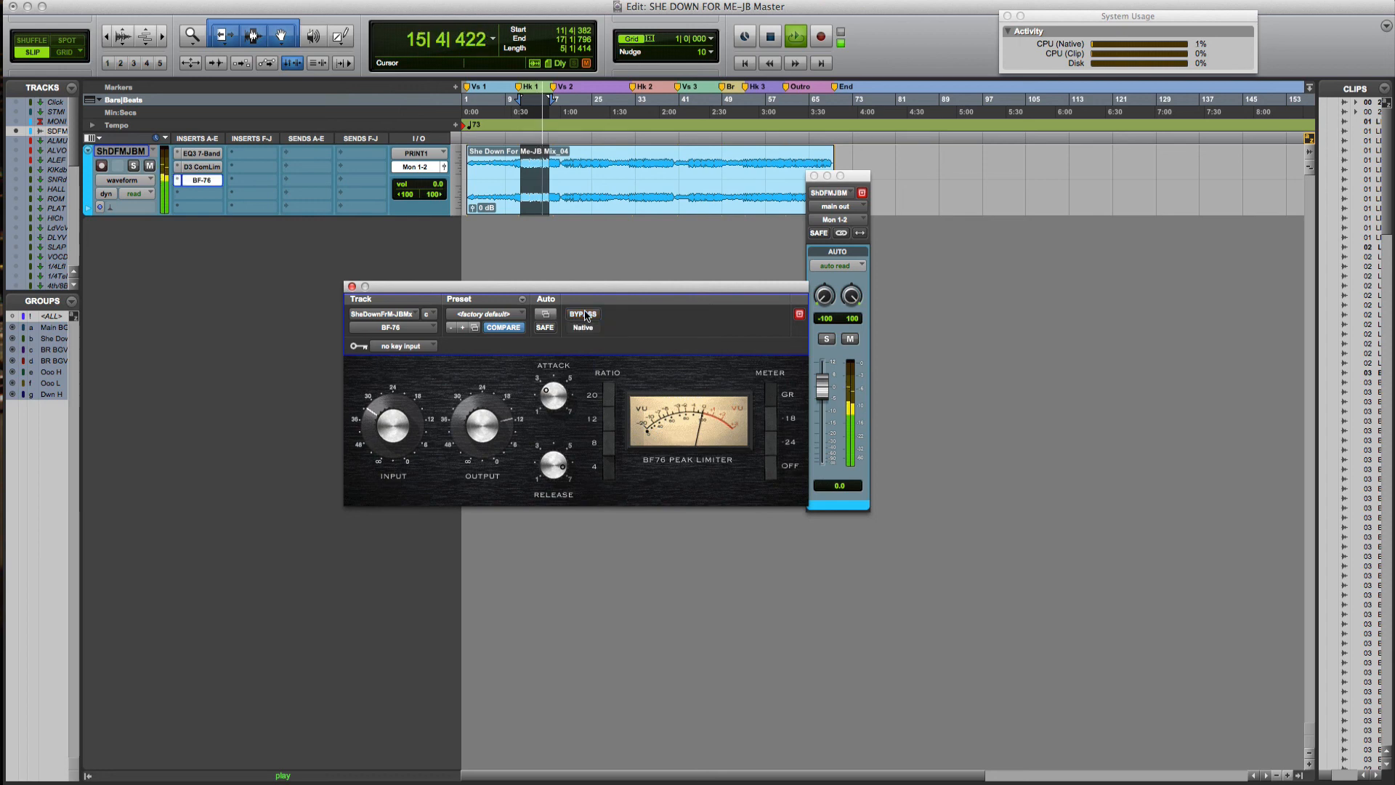
click(352, 287)
key(space)
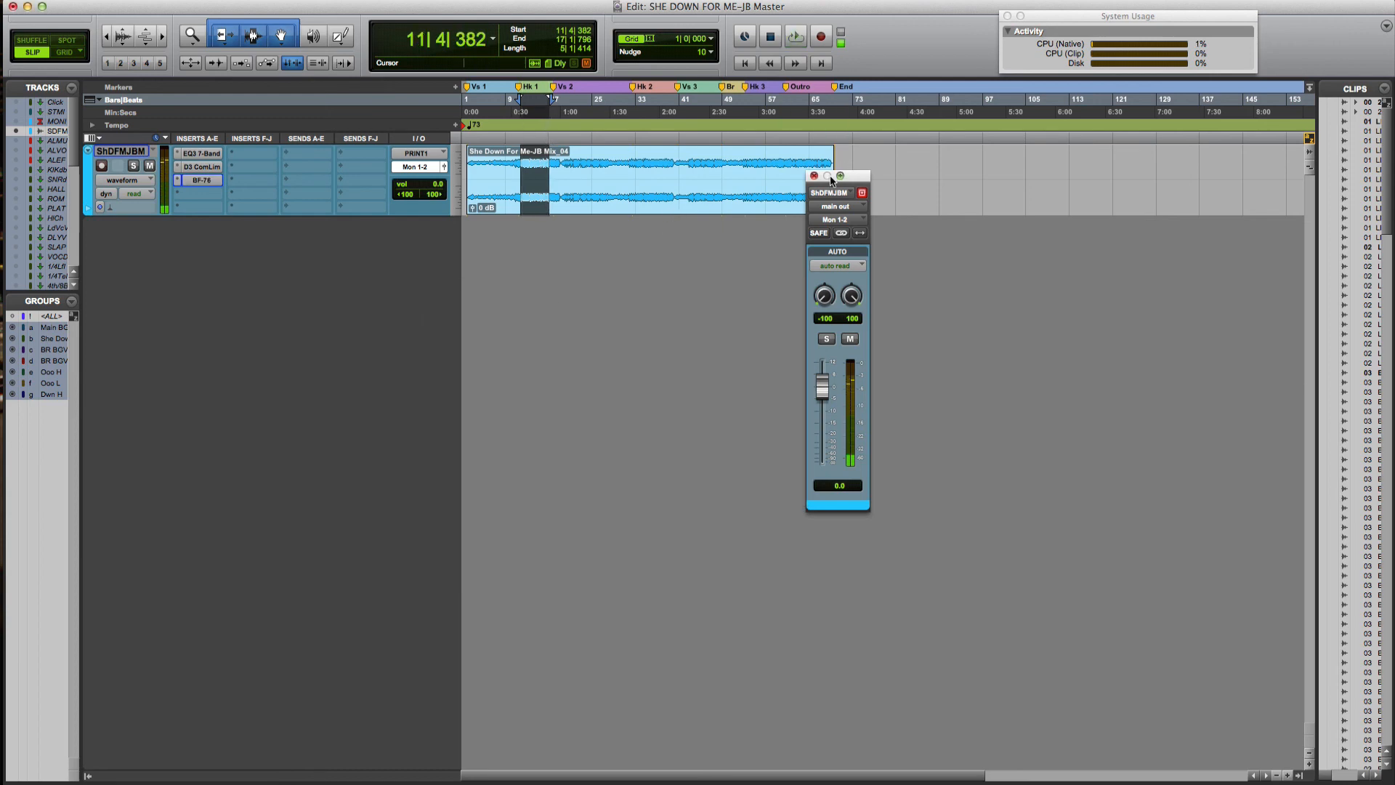
Close the channel strip, select the She Down For Me-JB Mix_04 clip, and play it from start
click(815, 176)
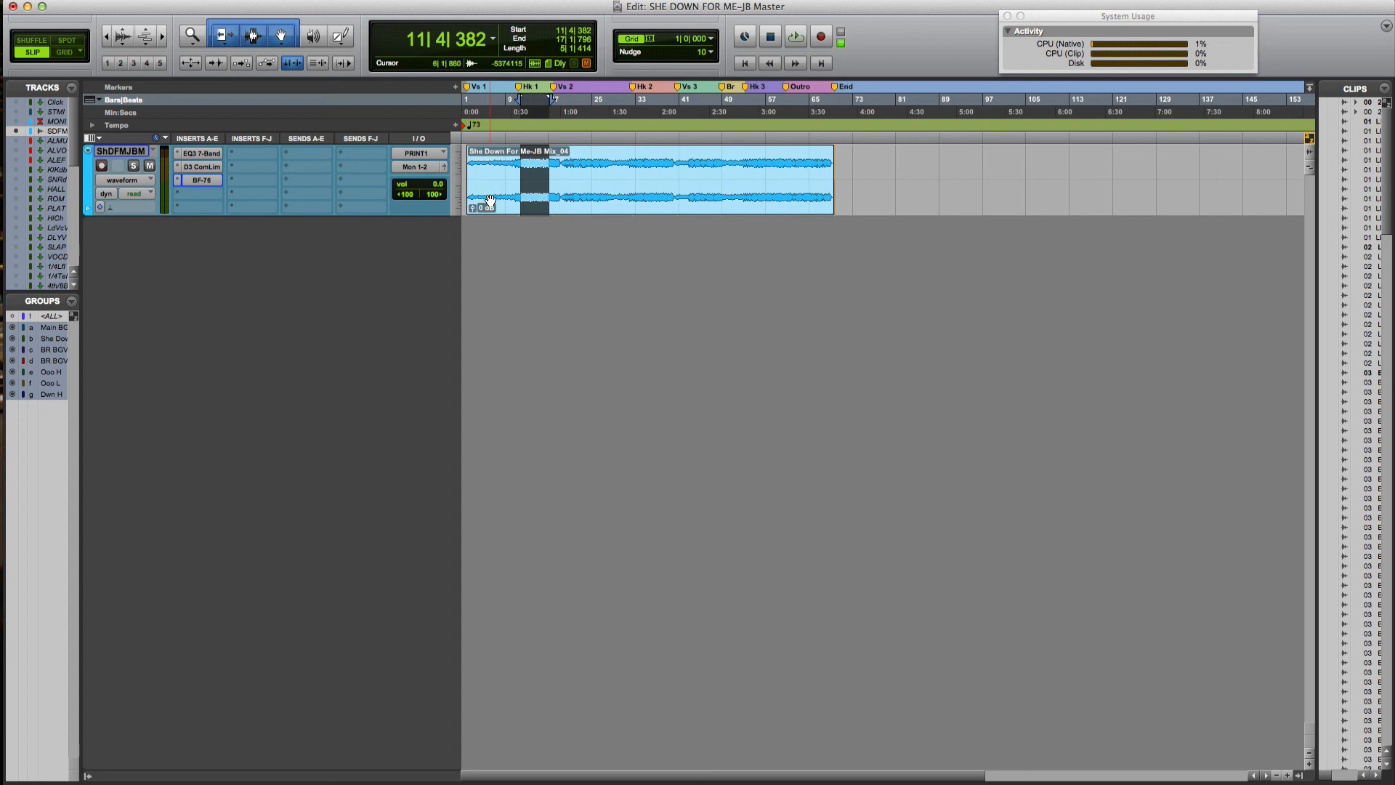
click(491, 201)
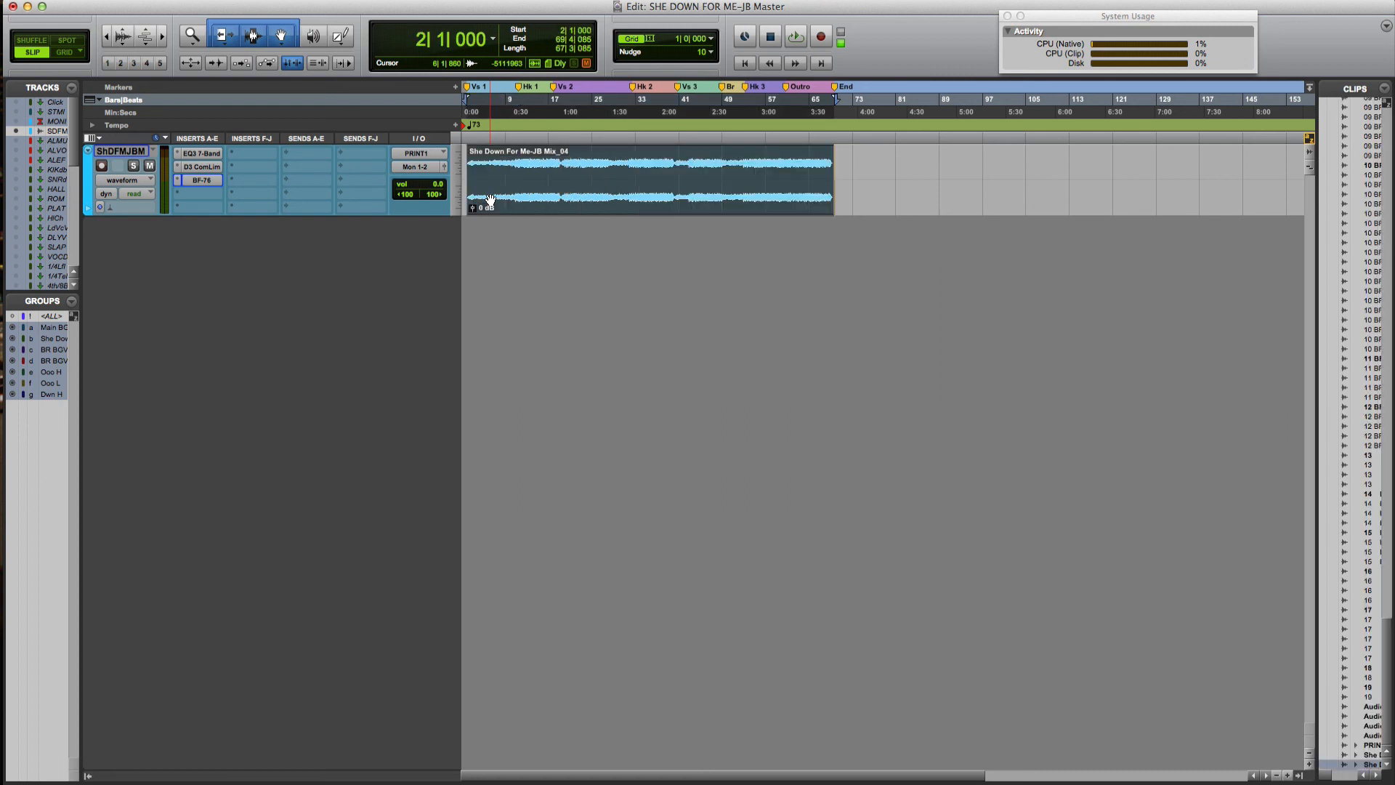
key(space)
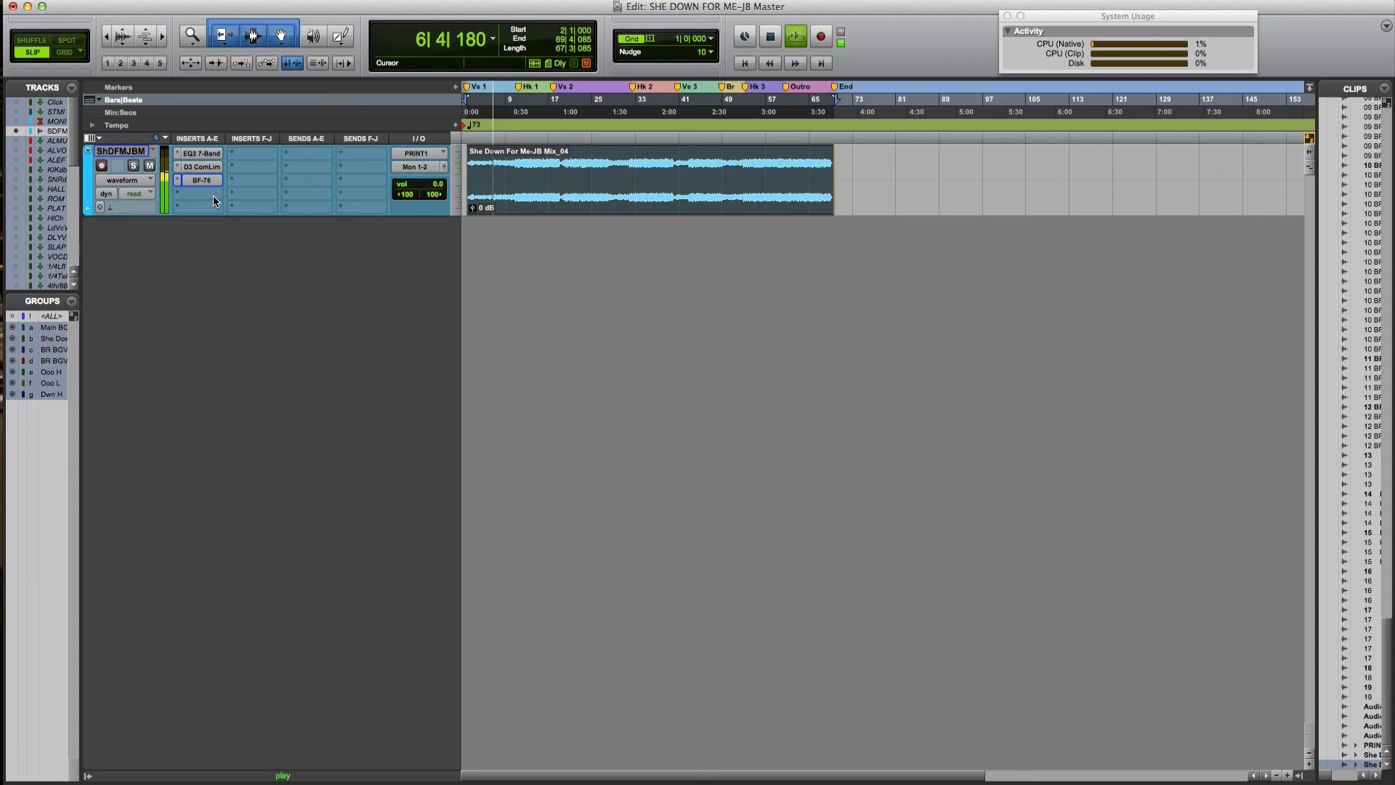
key(space)
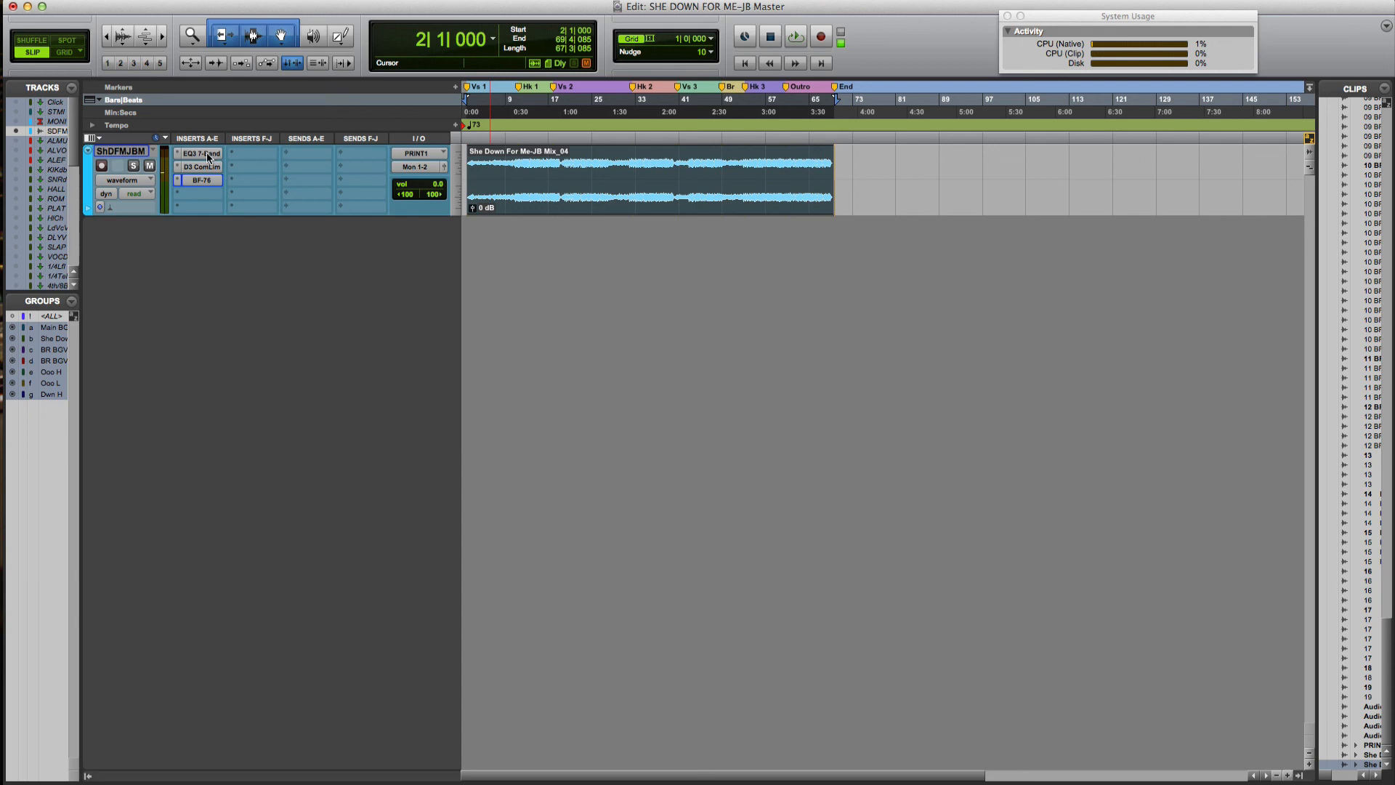
Copy EQ3 7-Band to the first F-J insert, disable its HPF and LPF, and change the LF filter type
alt+drag(209, 156, 249, 151)
click(248, 153)
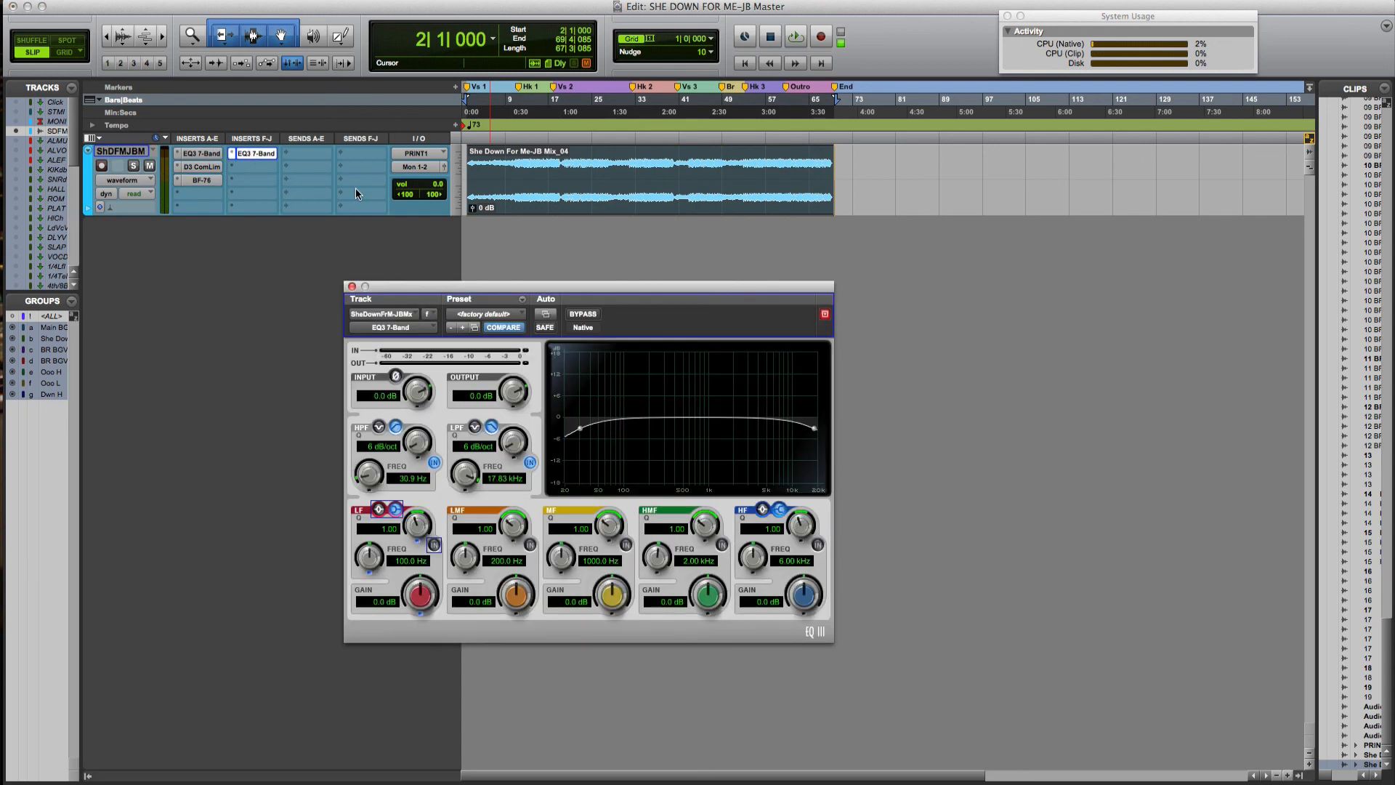
click(434, 463)
click(528, 463)
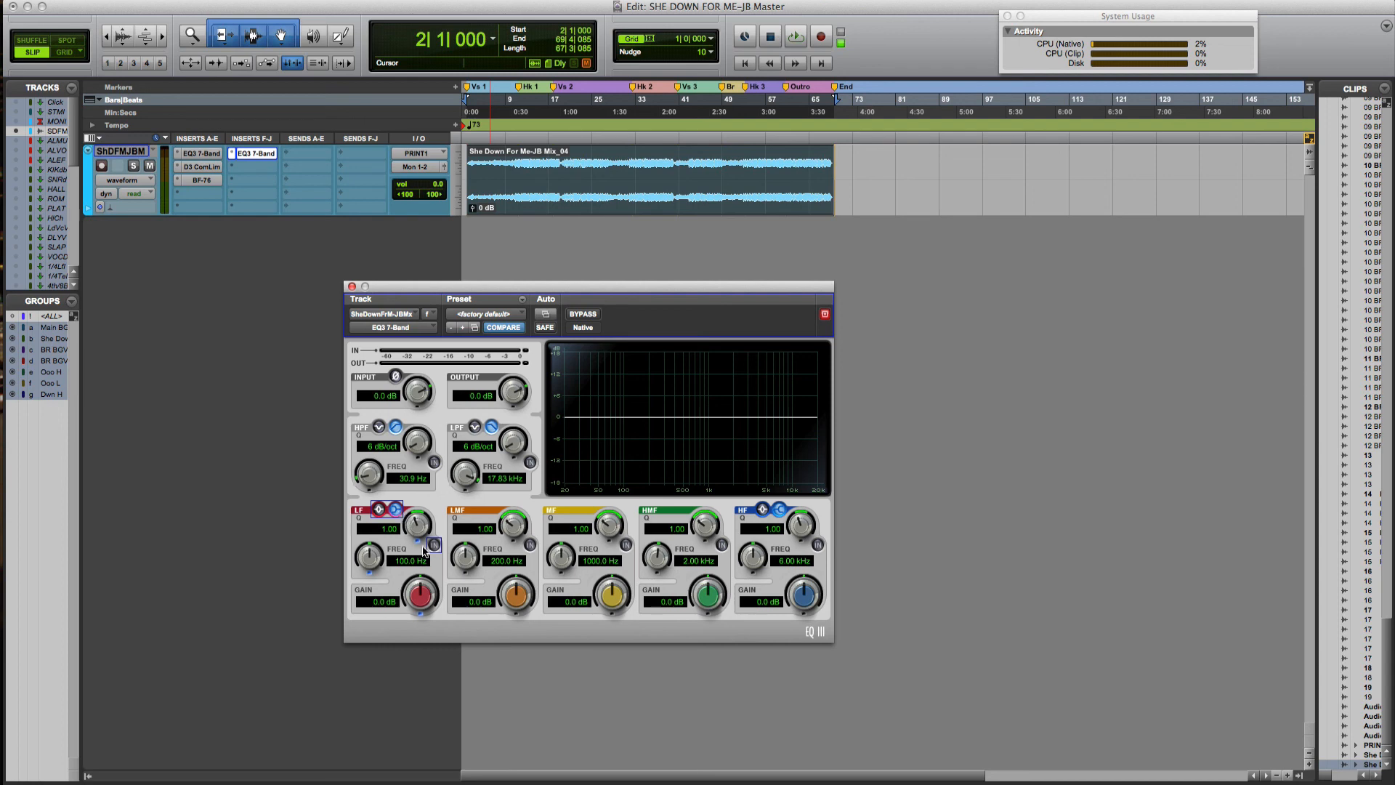
click(378, 509)
Set the second EQ's LF frequency to 146.0 Hz and LF gain to -0.7 dB
drag(371, 566, 379, 543)
drag(421, 595, 418, 604)
Lower the second EQ3's low-band gain to -1.0 dB during playback and A/B it with bypass
key(space)
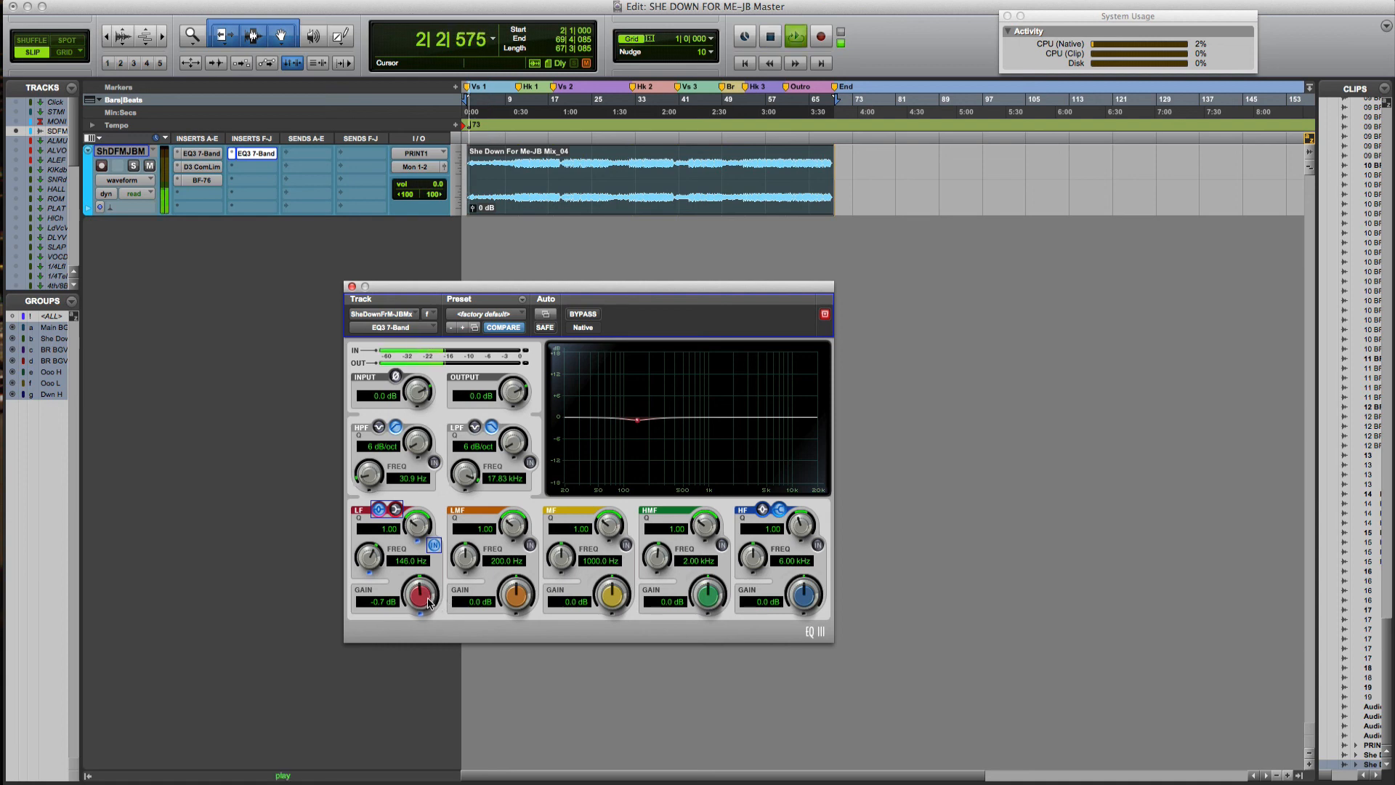
drag(428, 598, 427, 606)
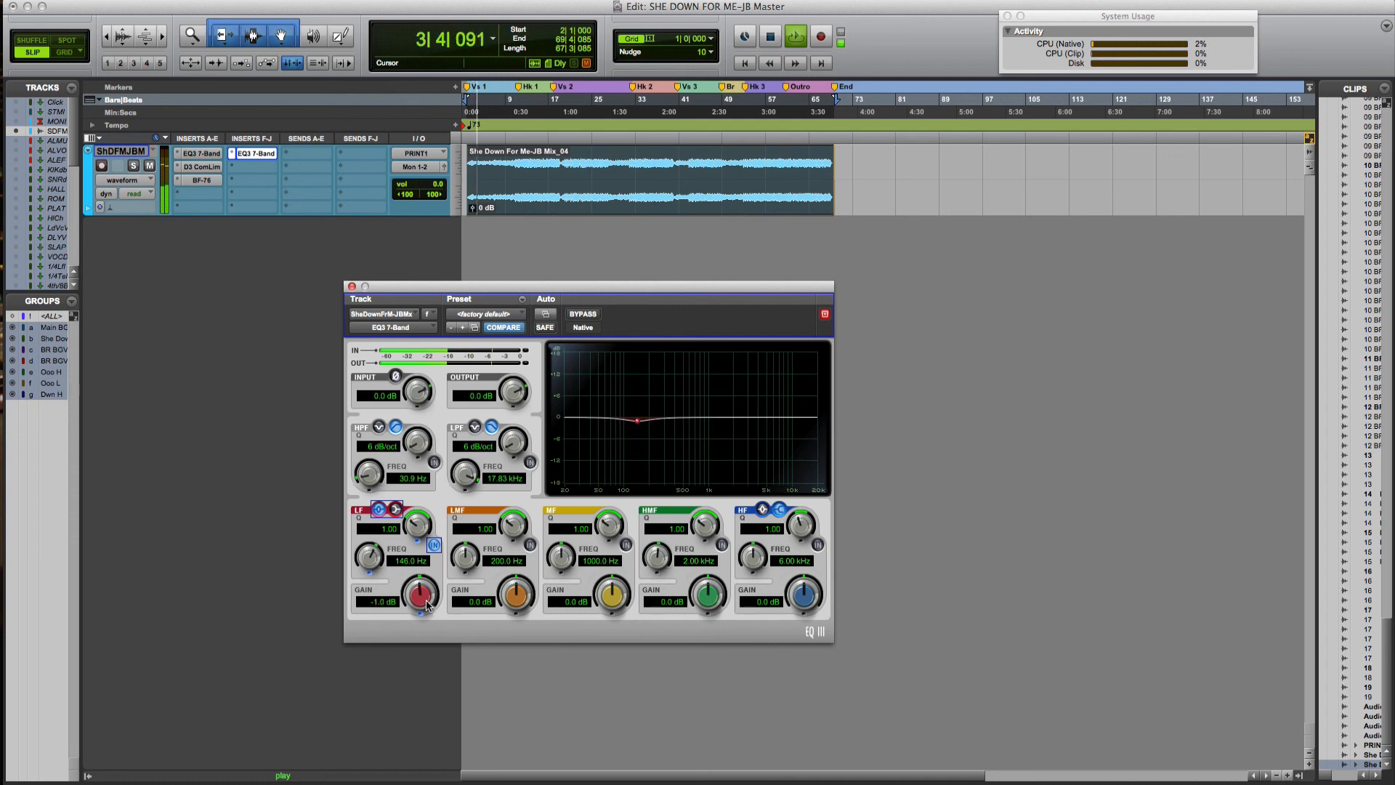
click(581, 315)
click(582, 315)
key(space)
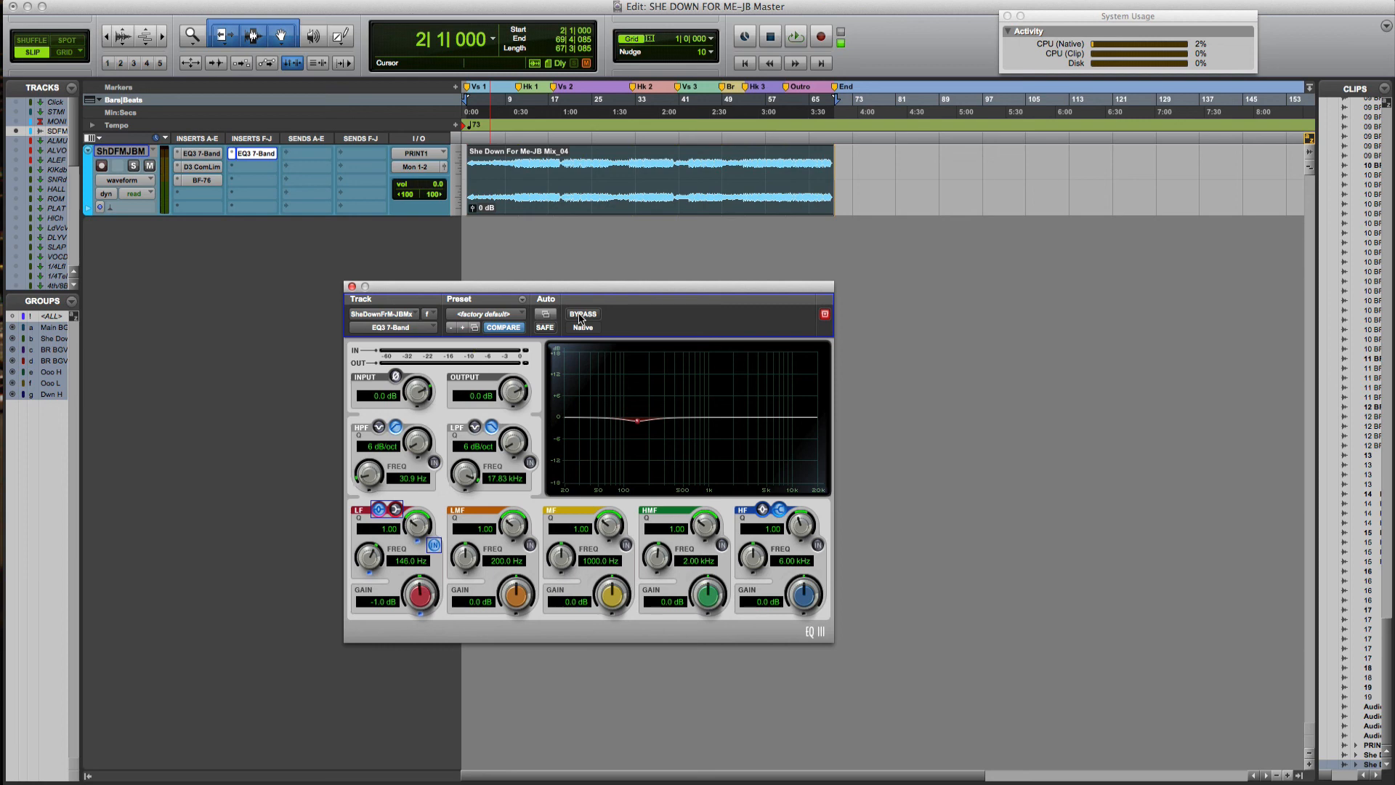
Replay the mix, A/B the EQ on and off twice more, then close the EQ3 window
key(space)
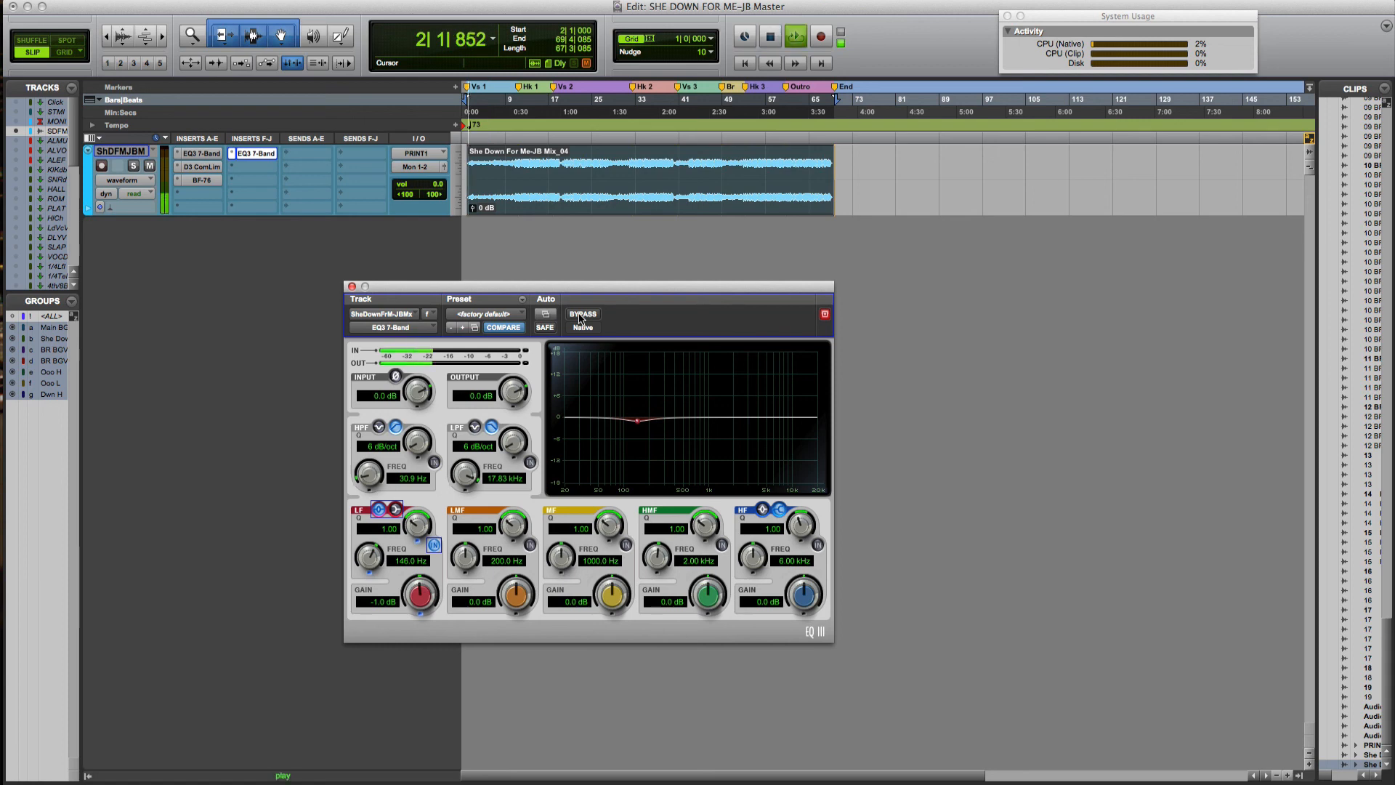
click(580, 316)
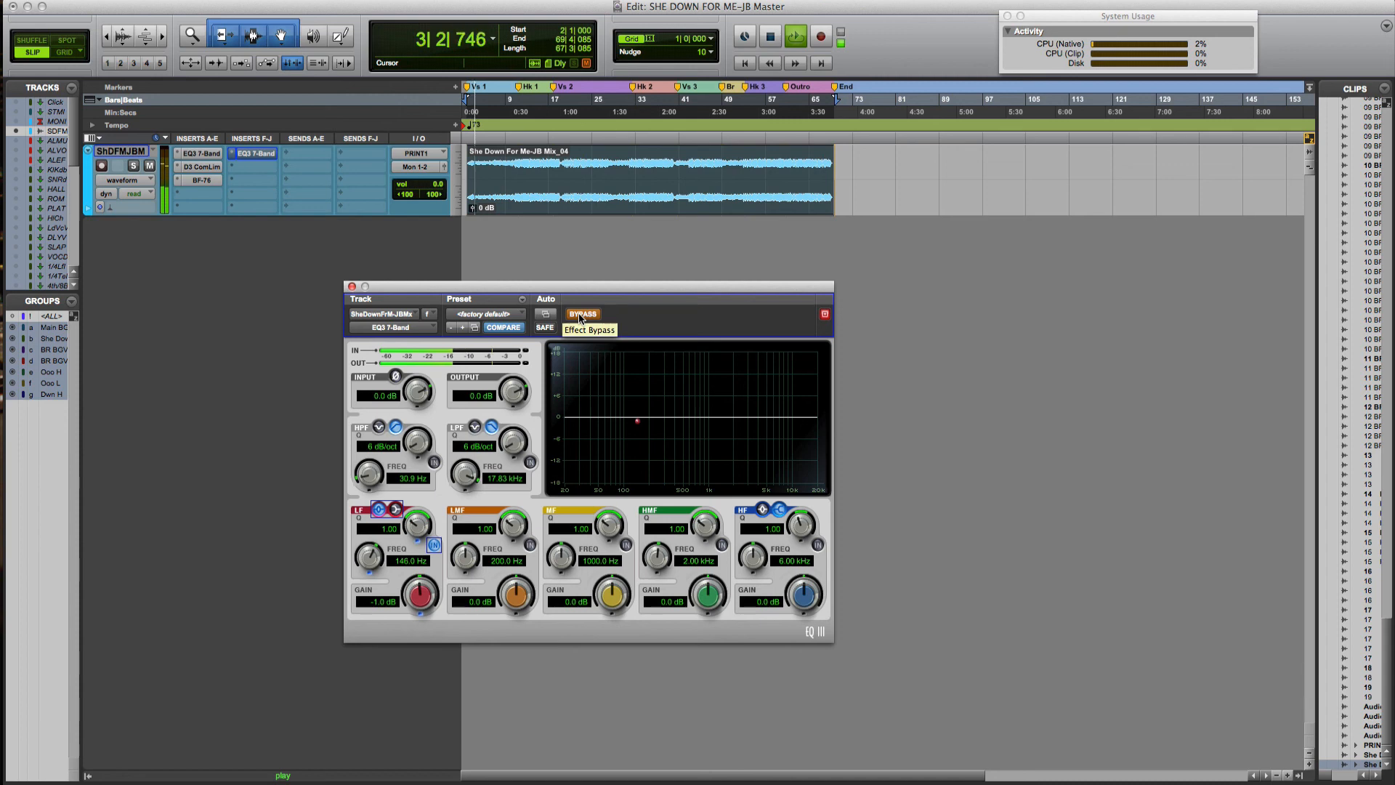
click(581, 315)
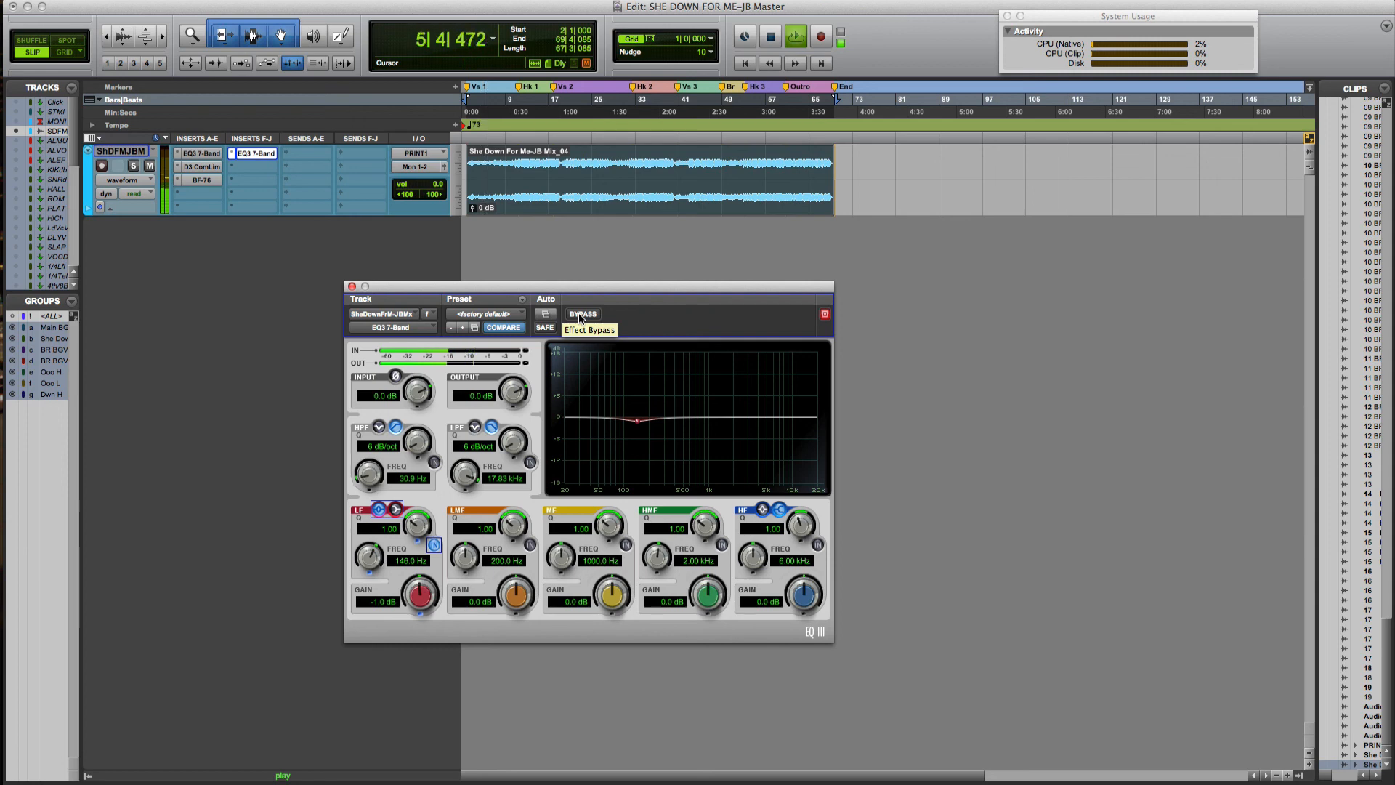
click(582, 314)
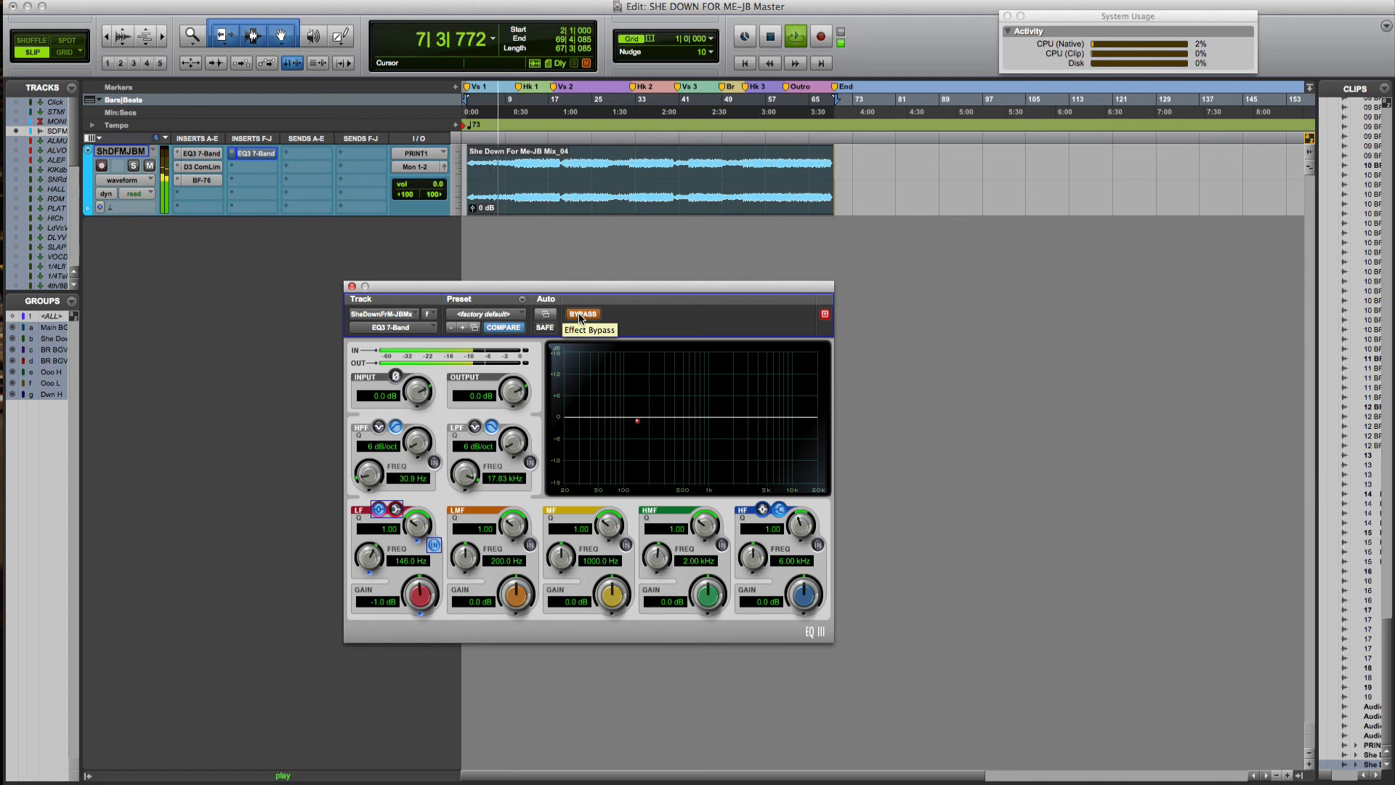
click(581, 315)
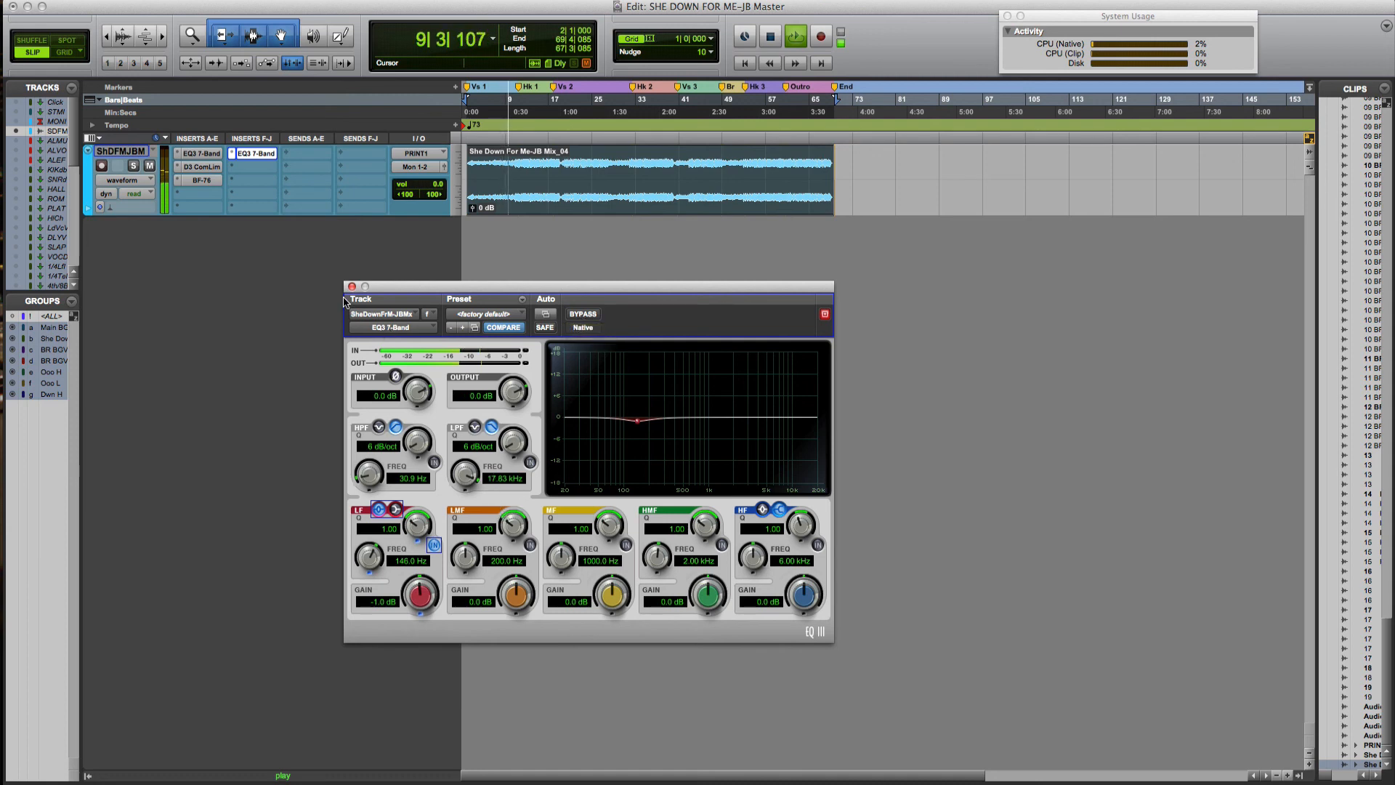
key(space)
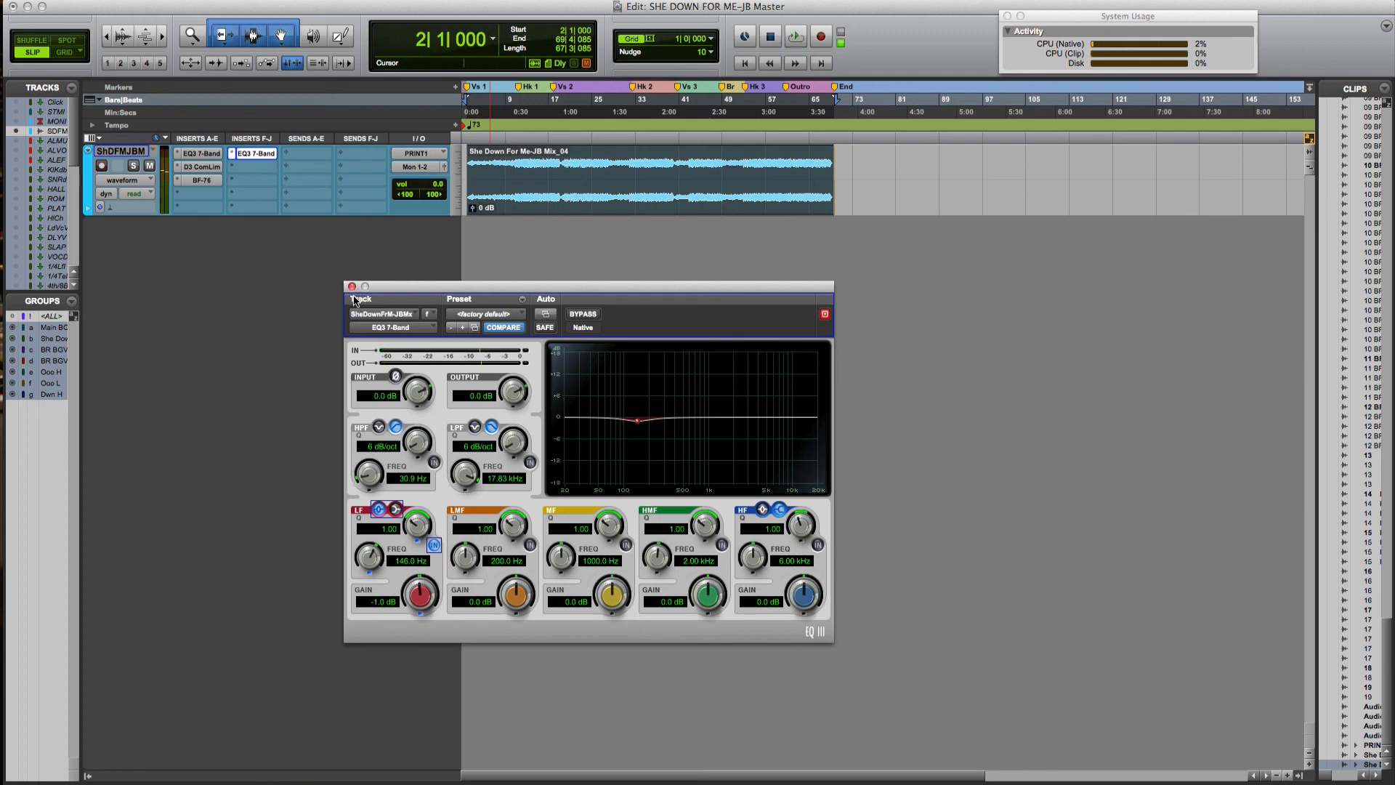
click(352, 287)
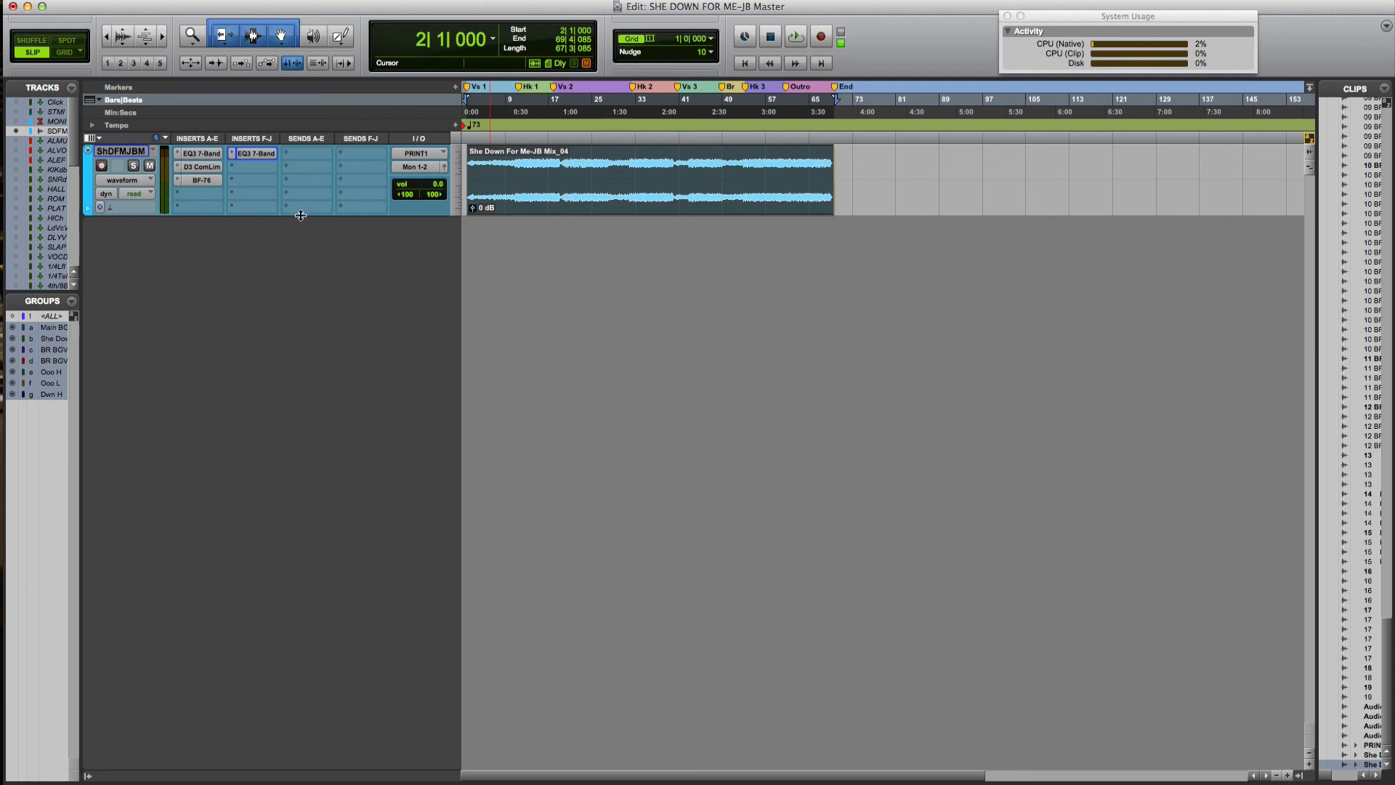
Insert the Avid Maxim (stereo) multichannel plug-in in the empty slot below the second EQ3
click(257, 169)
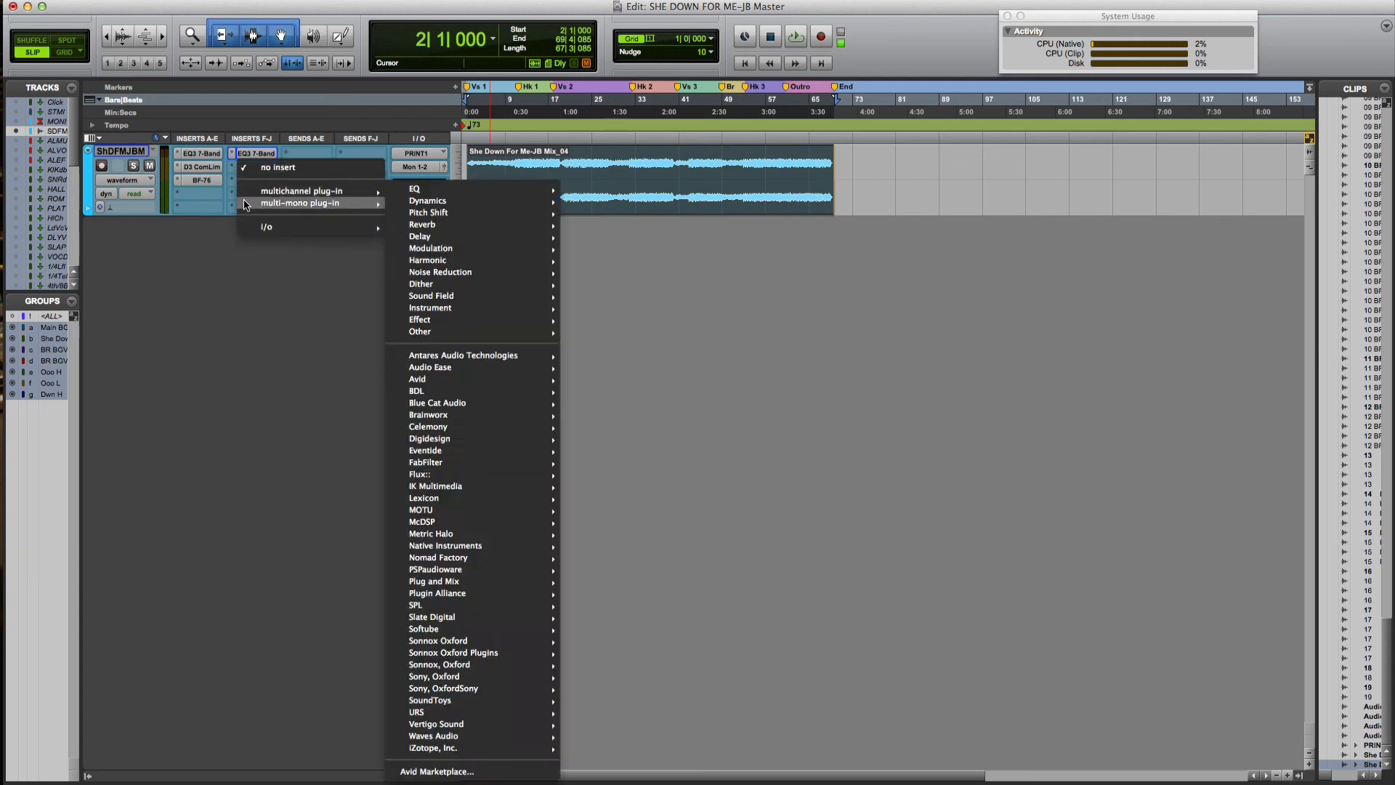
click(255, 179)
mouse_move(268, 204)
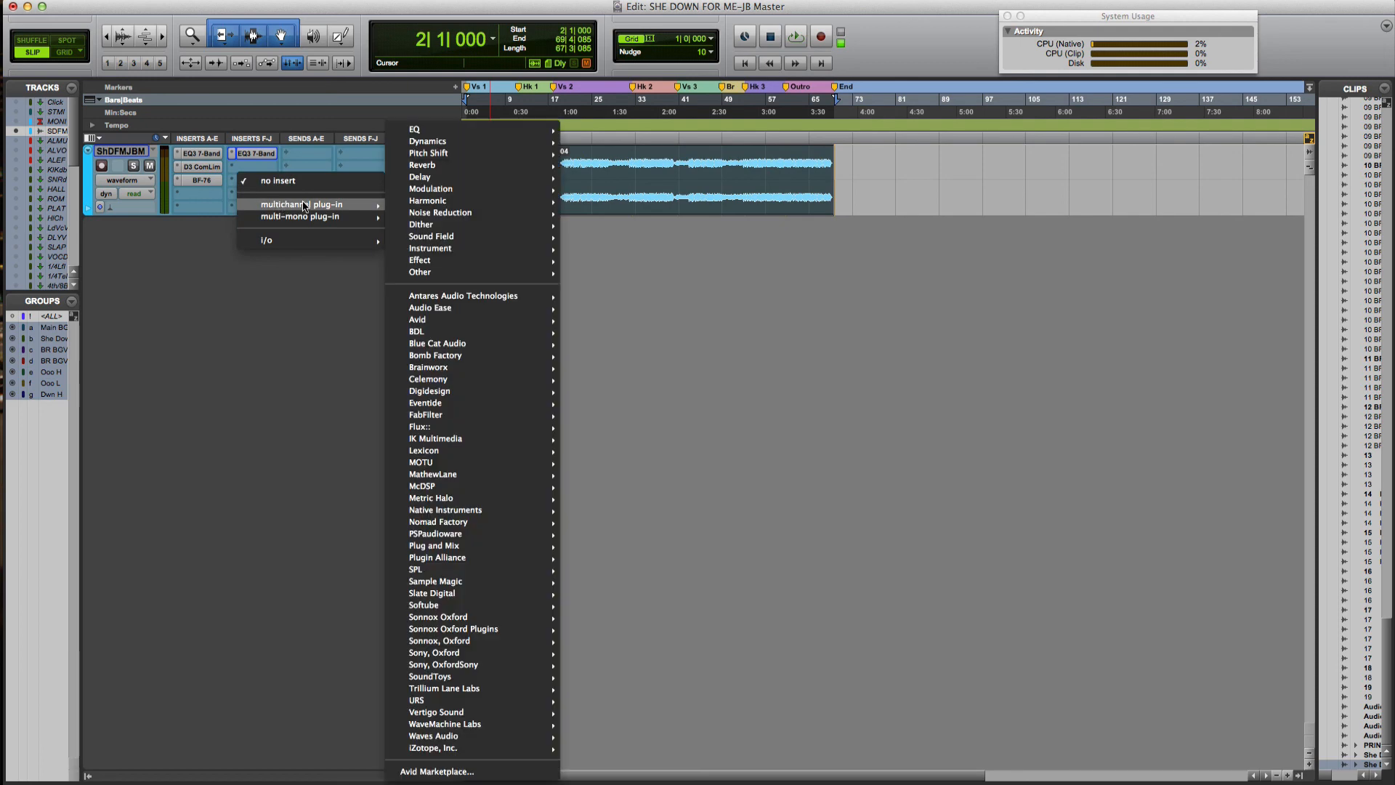
mouse_move(461, 324)
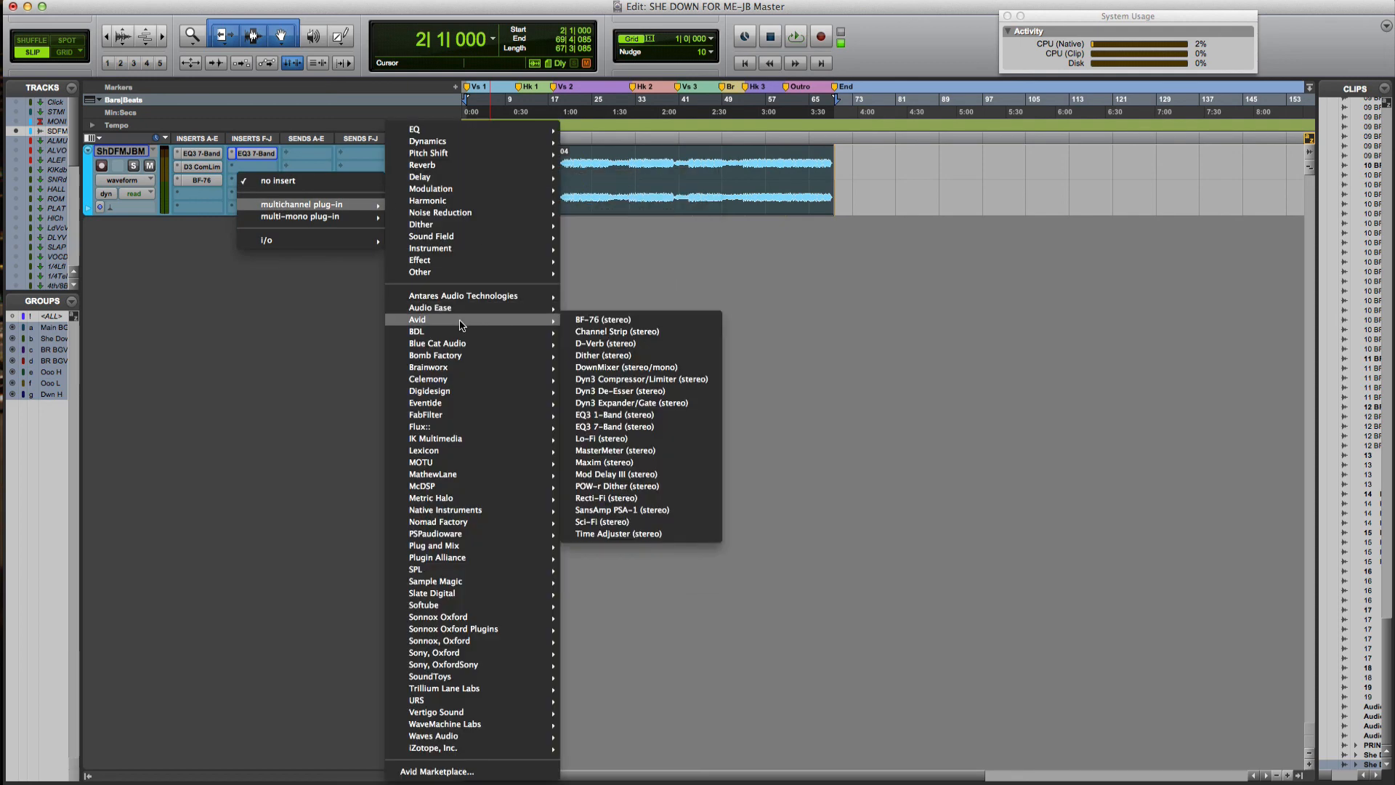
click(617, 464)
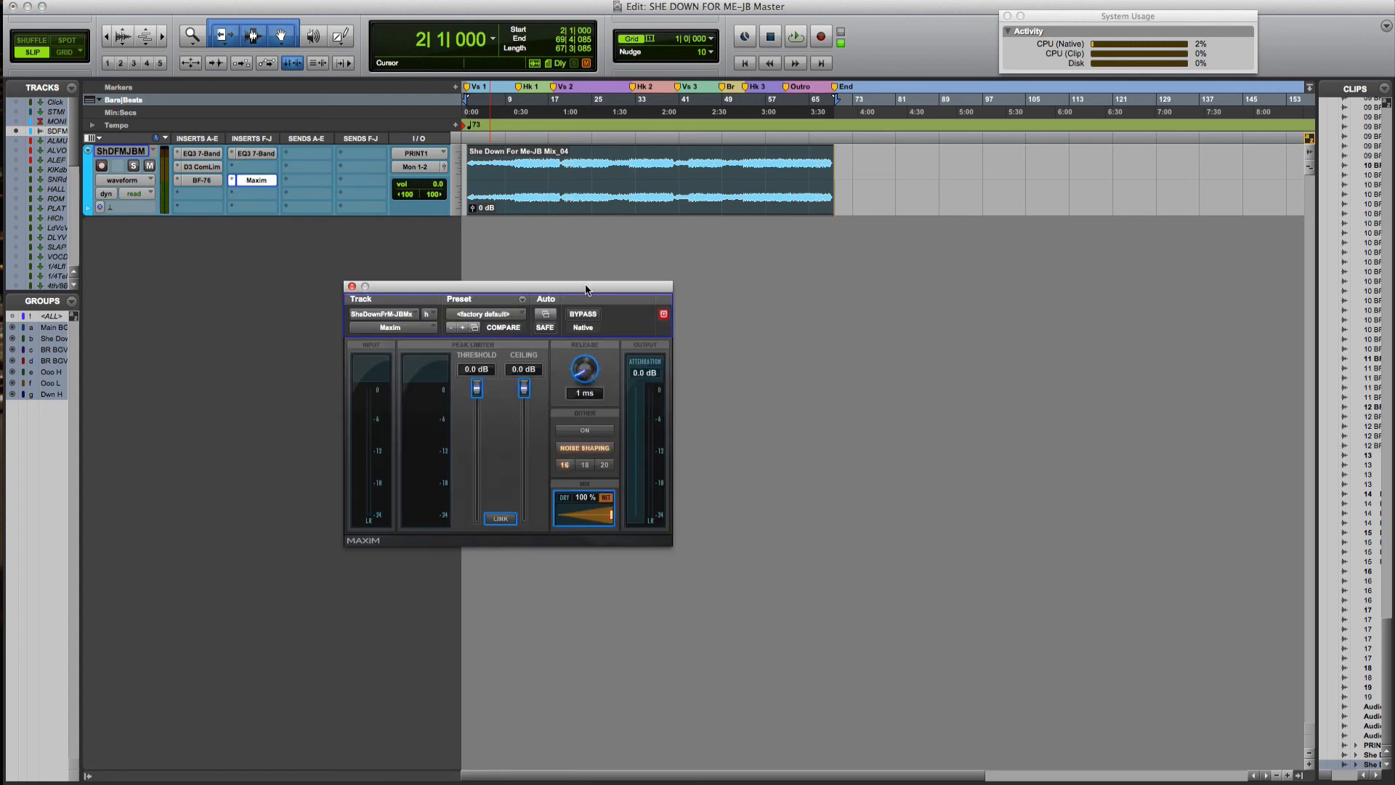
Set Maxim's ceiling to -0.4 dB and its threshold to -1.0 dB
drag(587, 290, 790, 261)
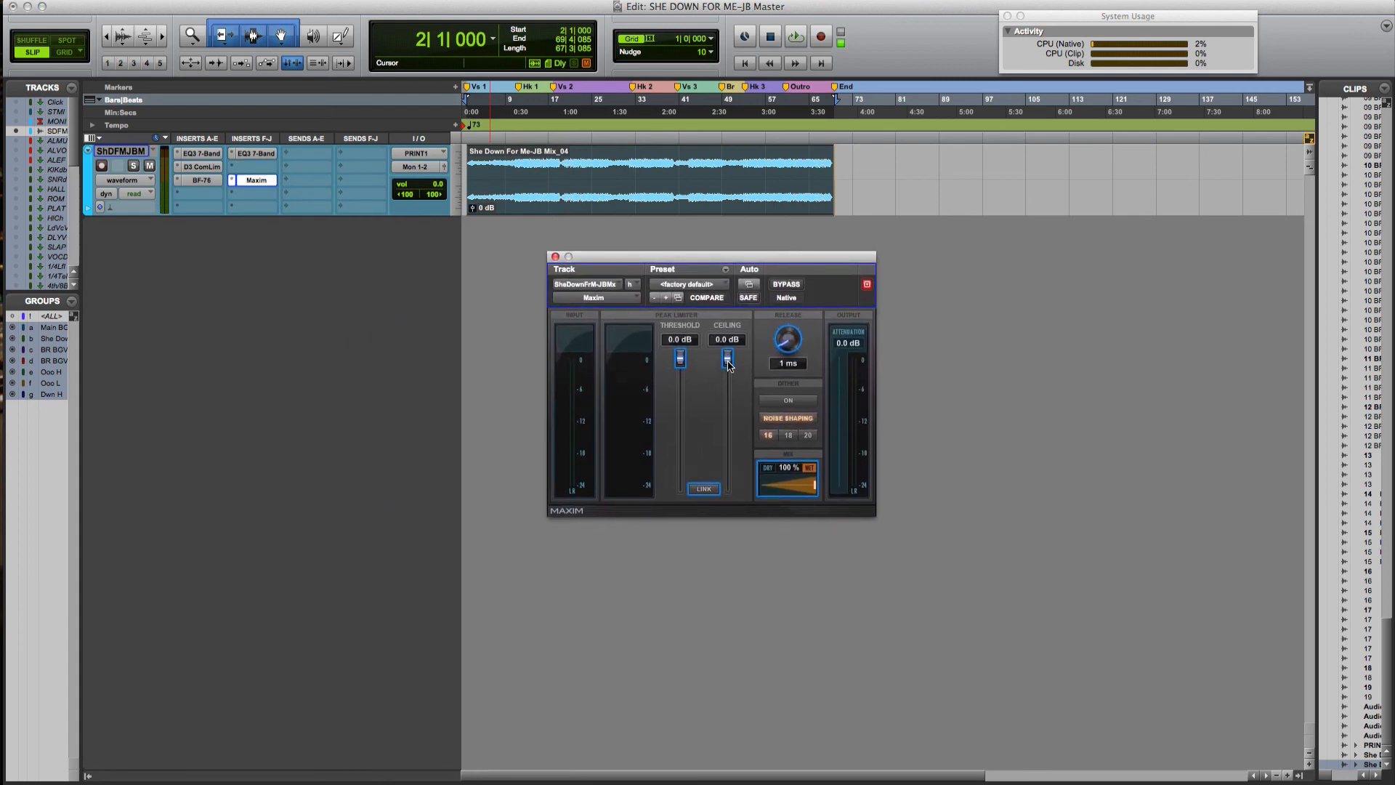
drag(728, 365, 729, 367)
drag(679, 365, 679, 373)
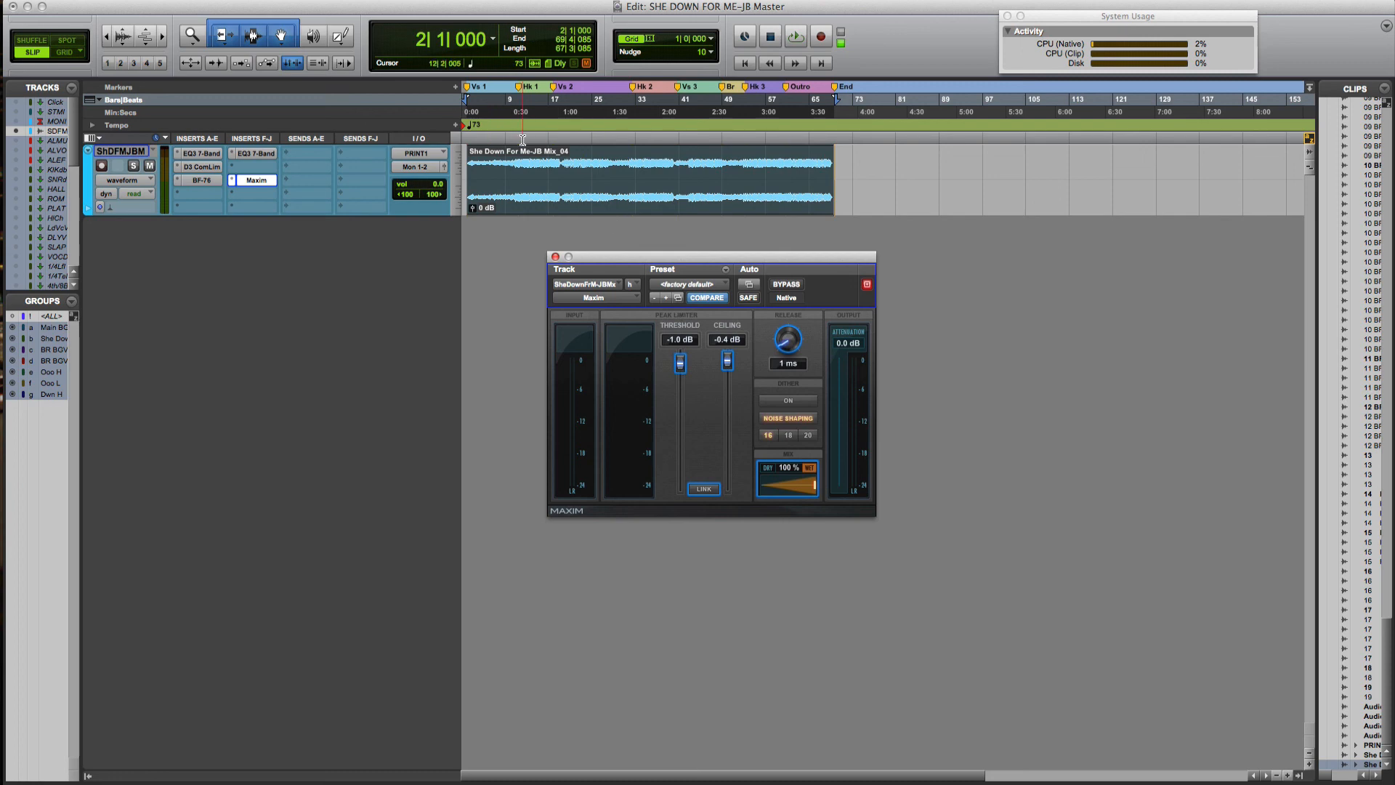
Select roughly bars 33–39 of the clip and play them through Maxim
drag(636, 139, 673, 140)
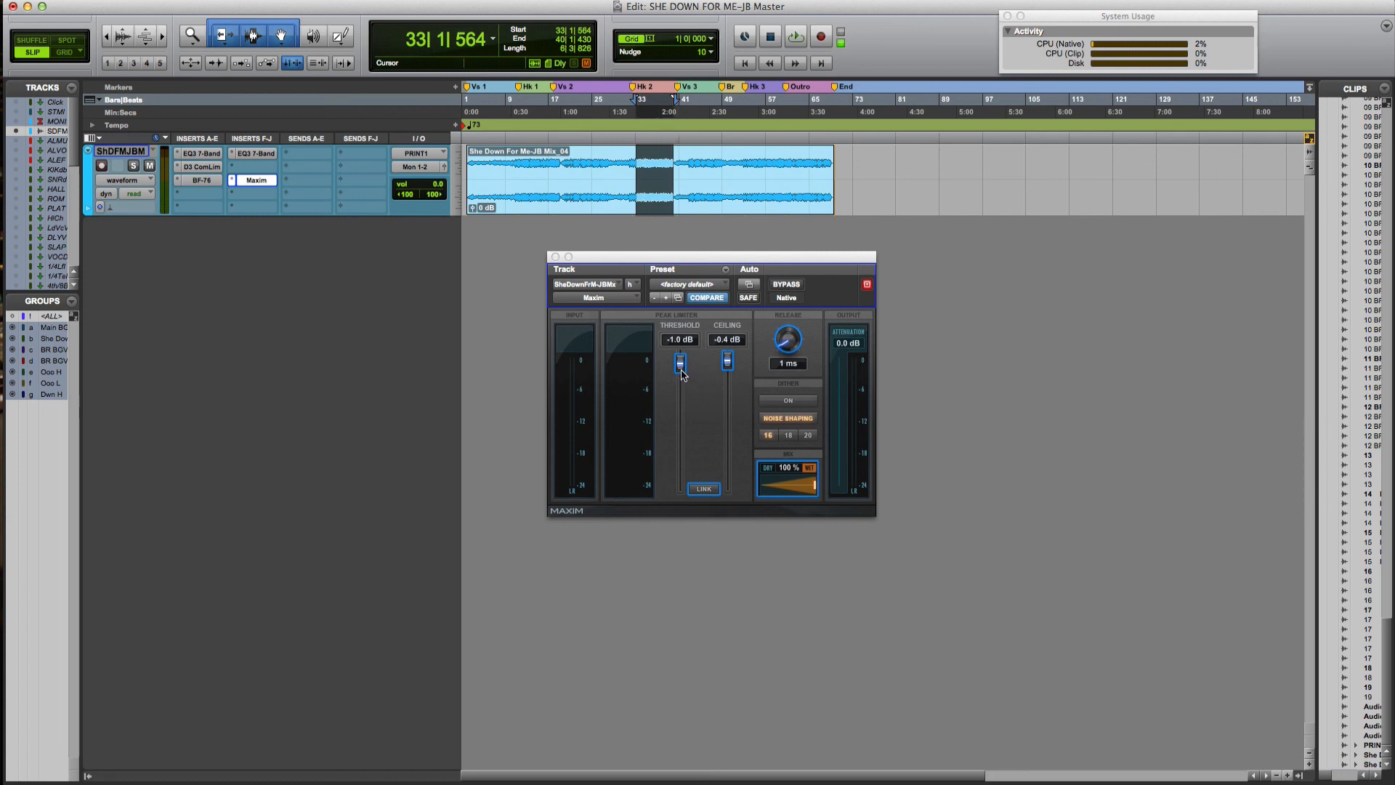
click(785, 401)
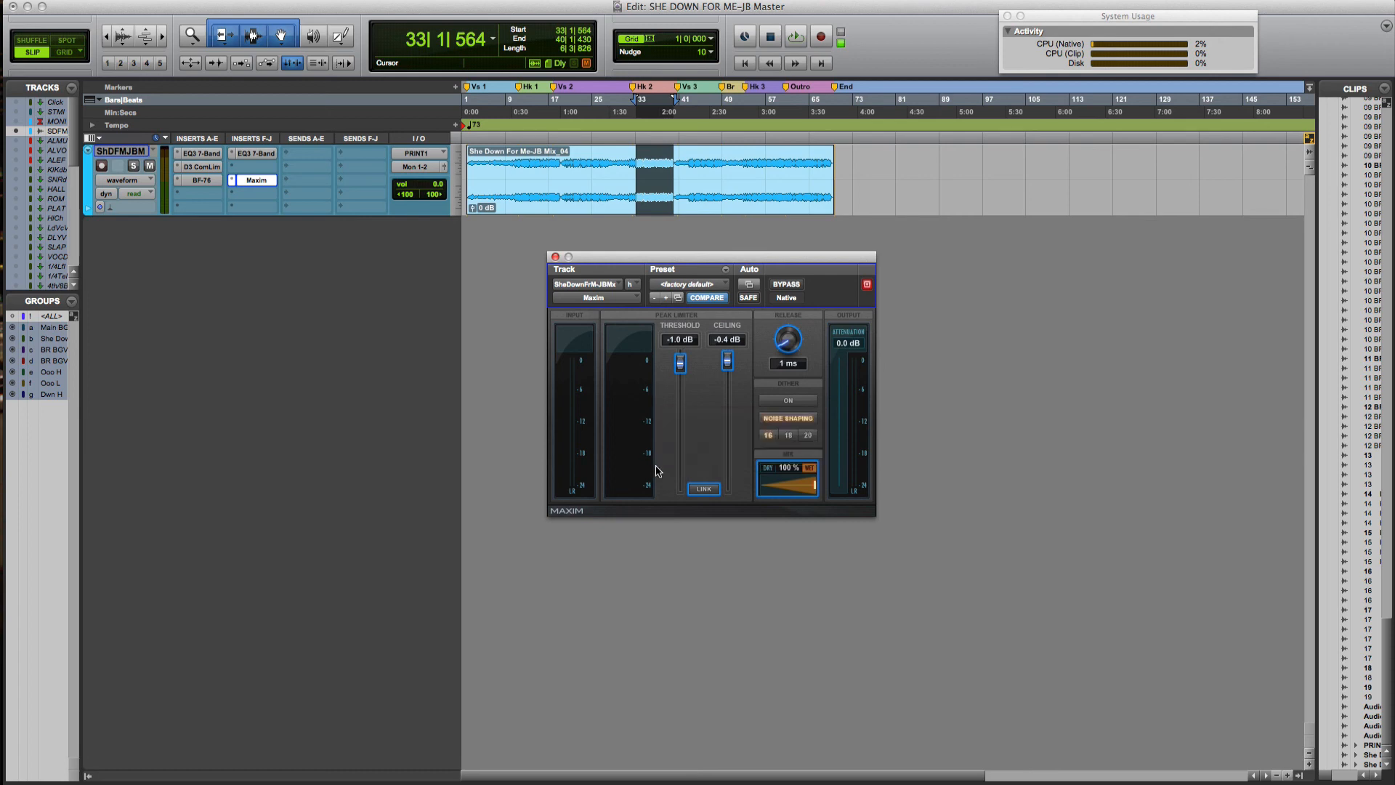
key(space)
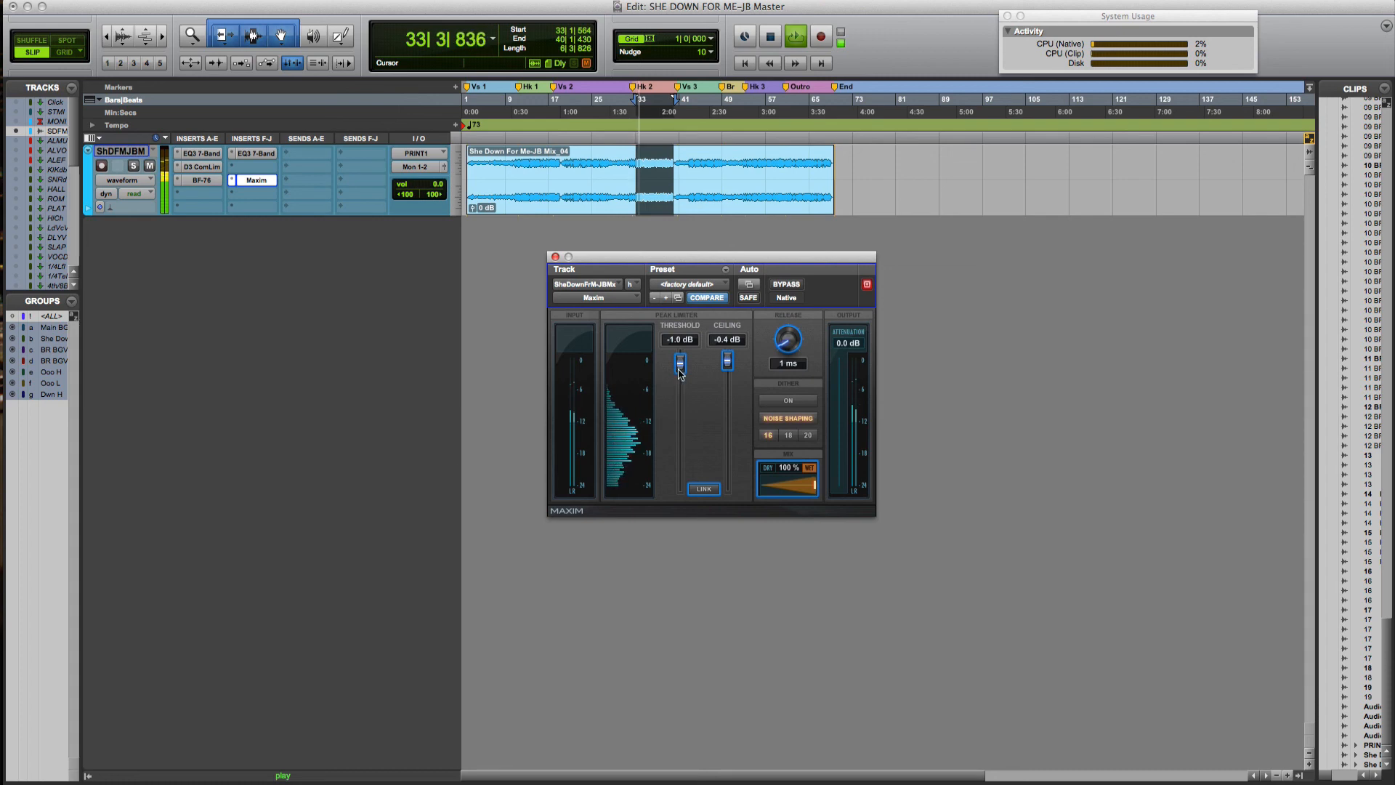
Pull Maxim's threshold down to about -5.6 dB, stop playback, and close the Maxim window
drag(680, 373, 679, 396)
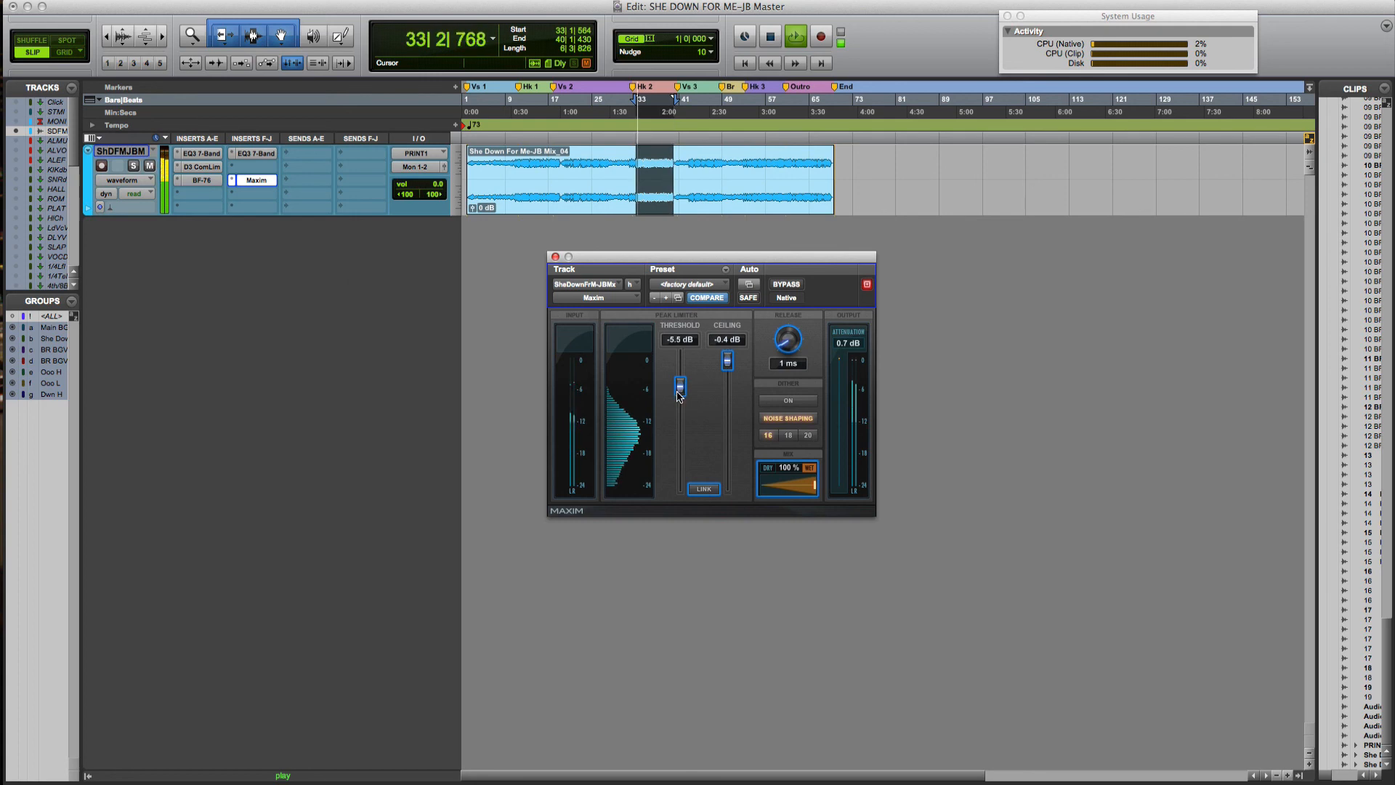
drag(678, 394, 680, 395)
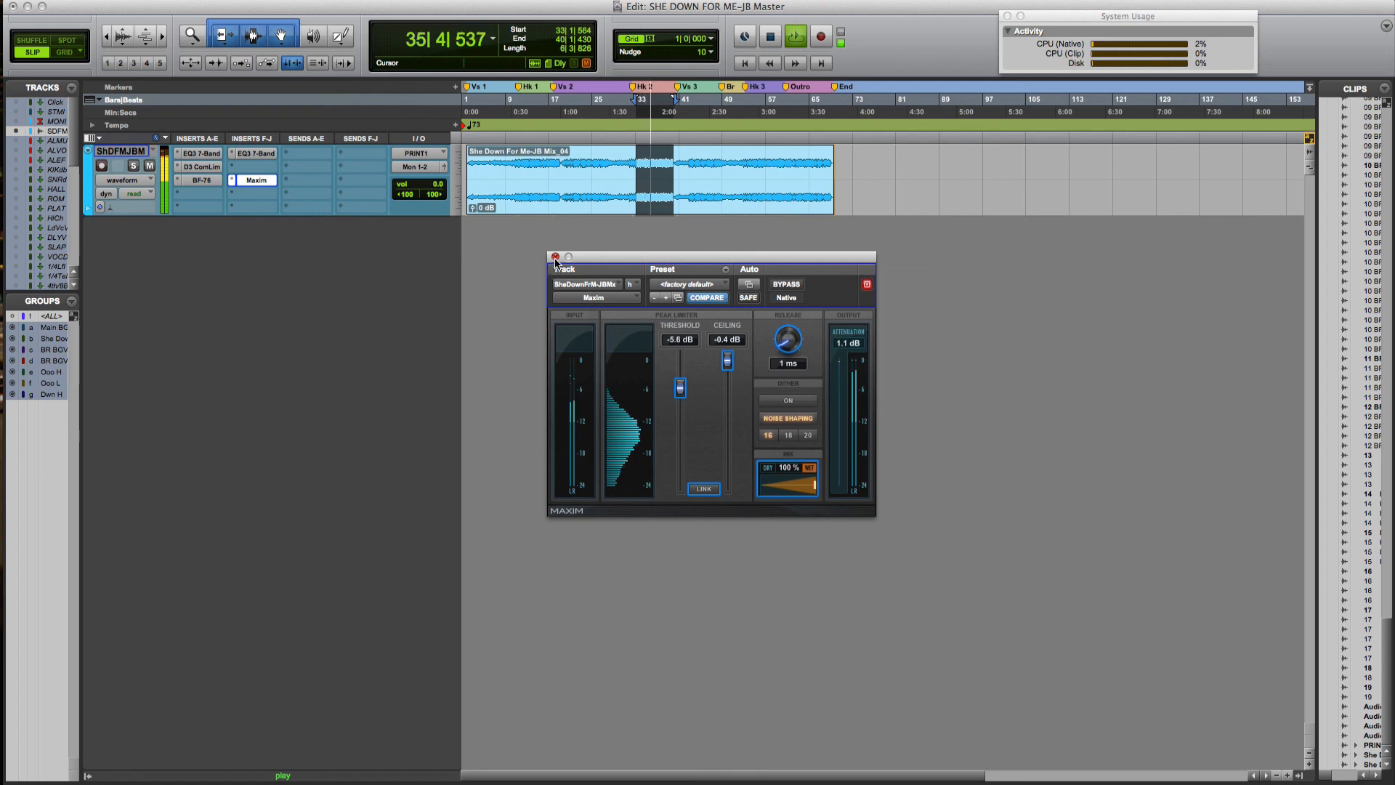
key(space)
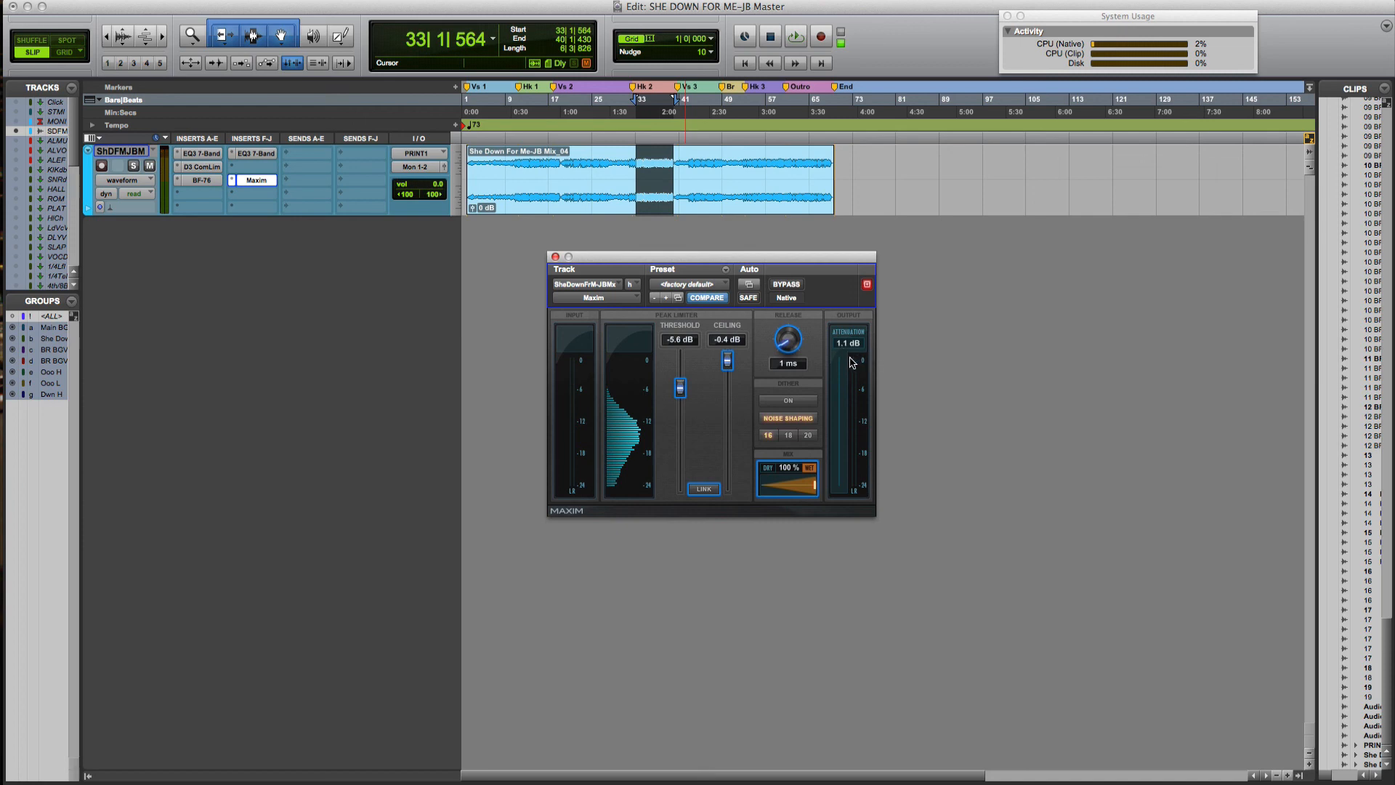
click(555, 258)
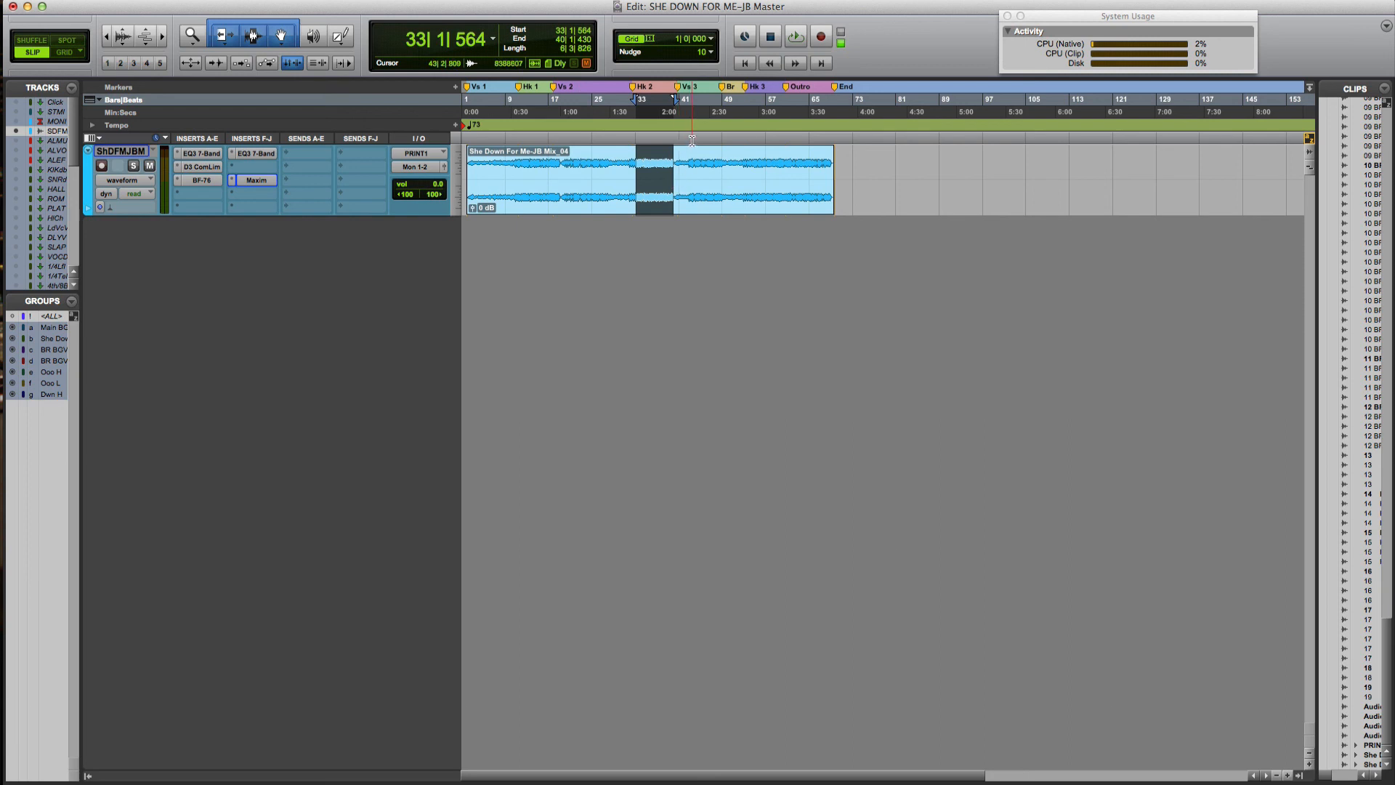
Select the She Down For Me-JB Mix_04 clip (2|1|000 to 69|4|085) and play it through
click(536, 205)
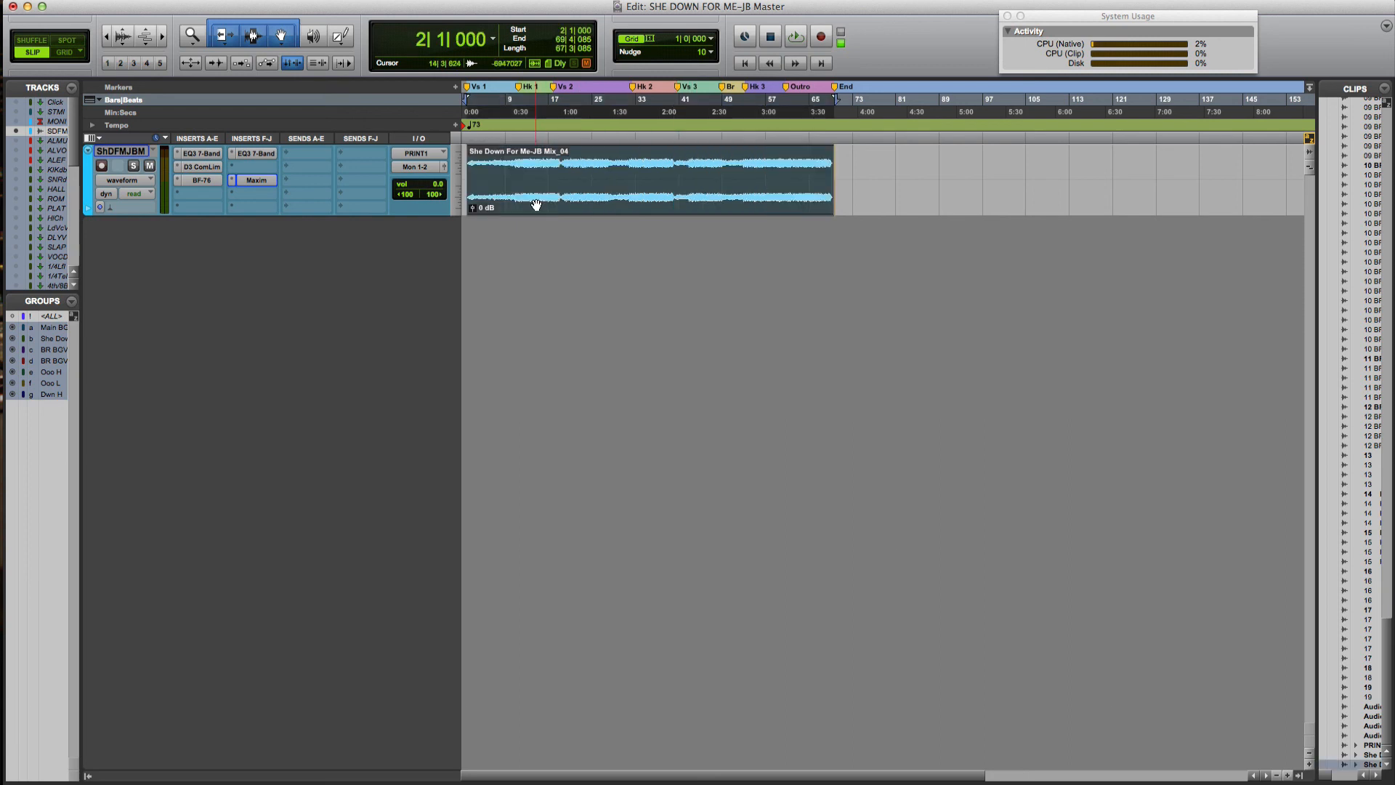
key(space)
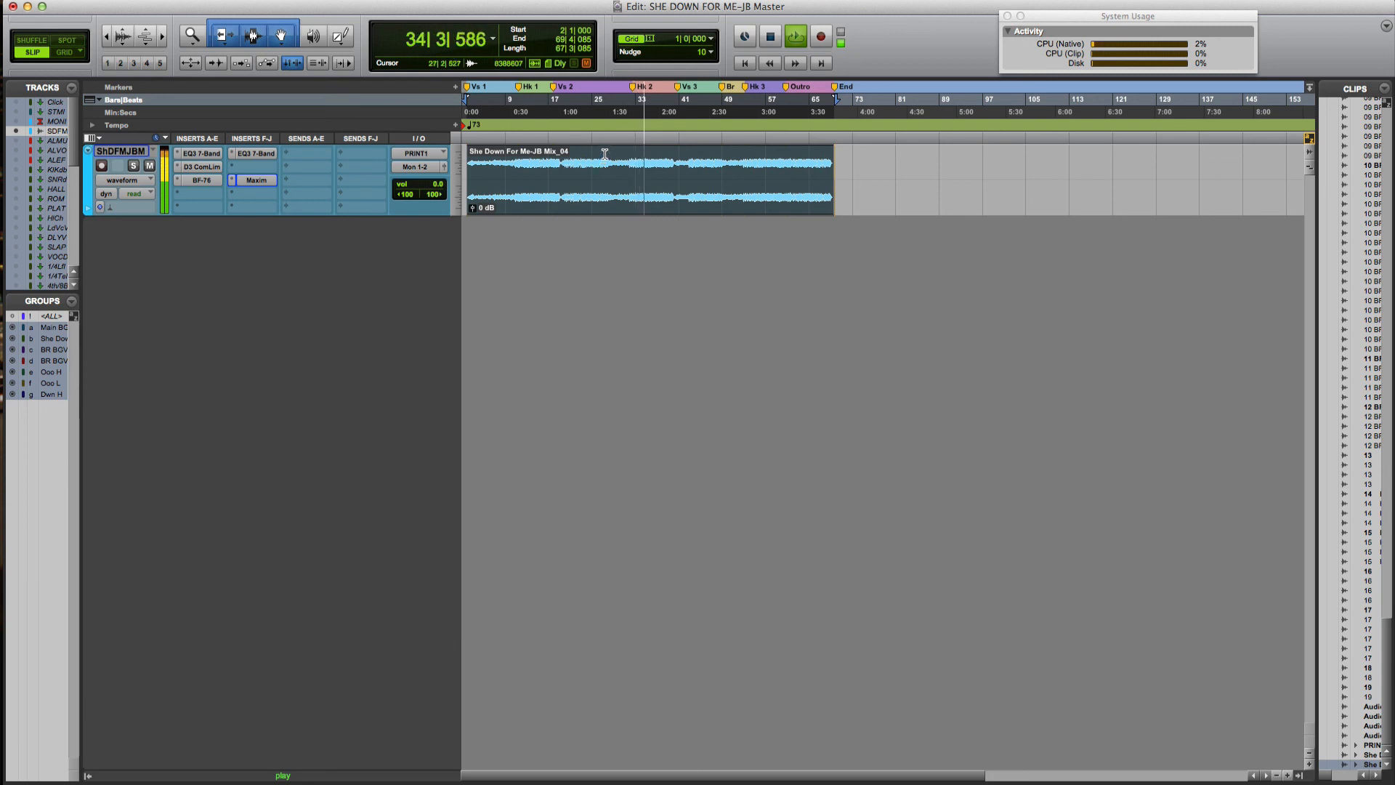
key(space)
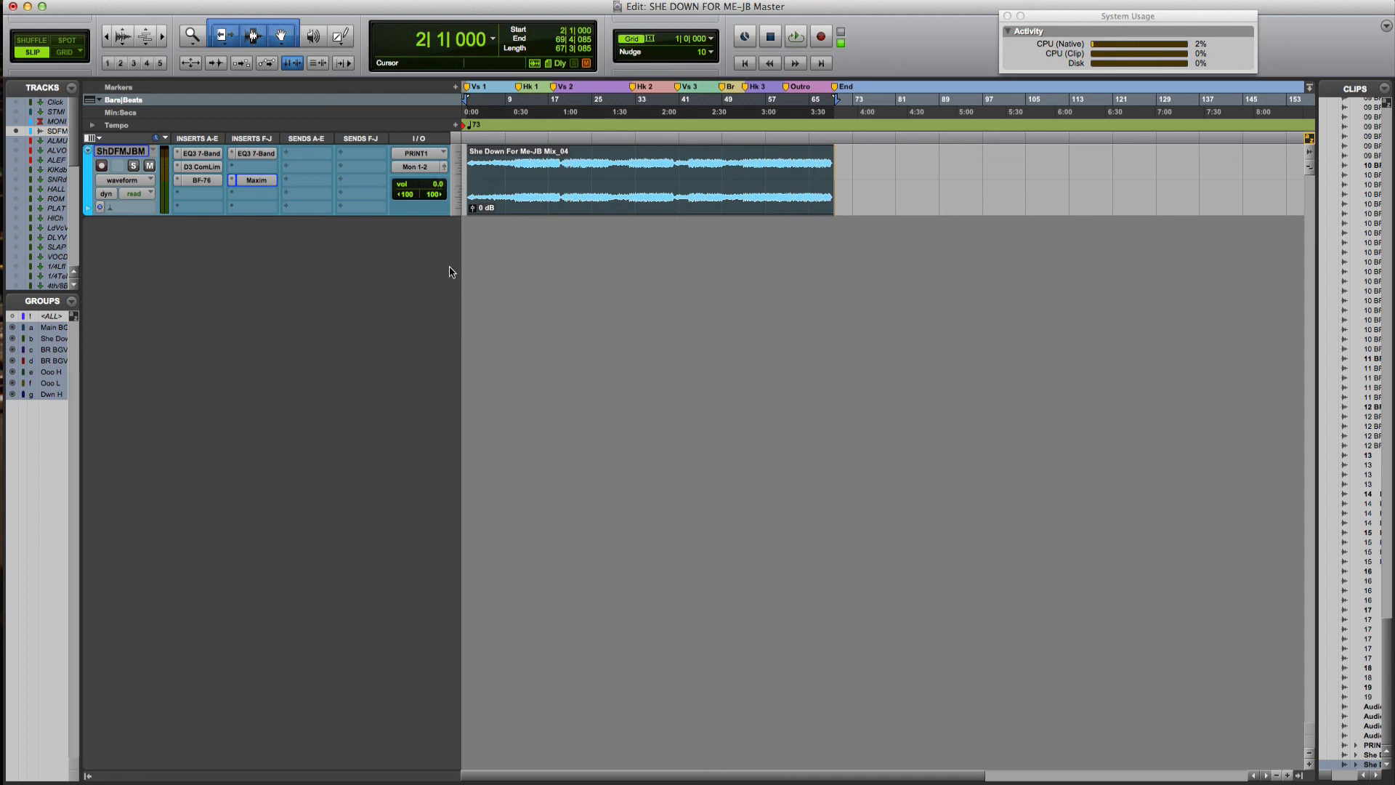
Choose 'new track…' from the mix track's Mon 1-2 output selector to bring up New Track
right_click(420, 174)
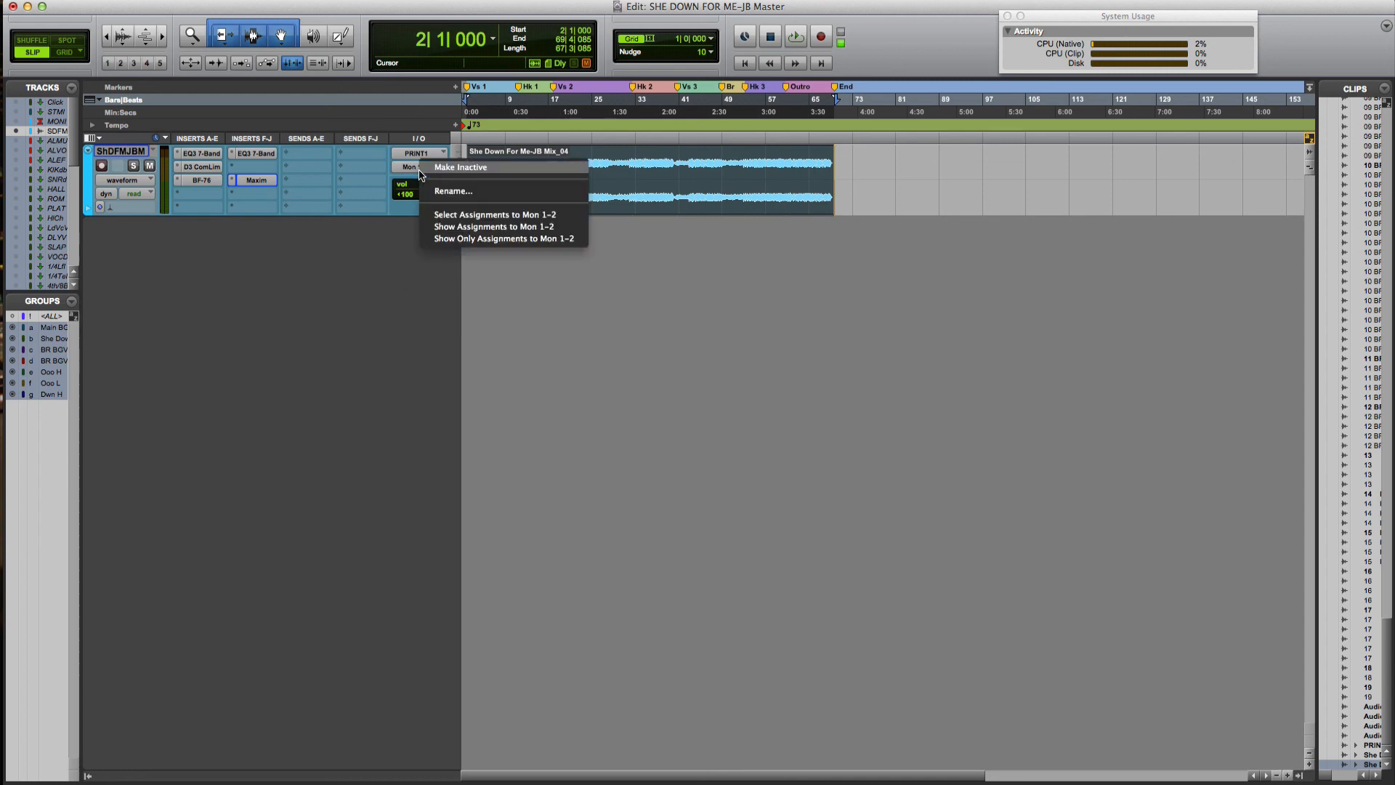
click(384, 265)
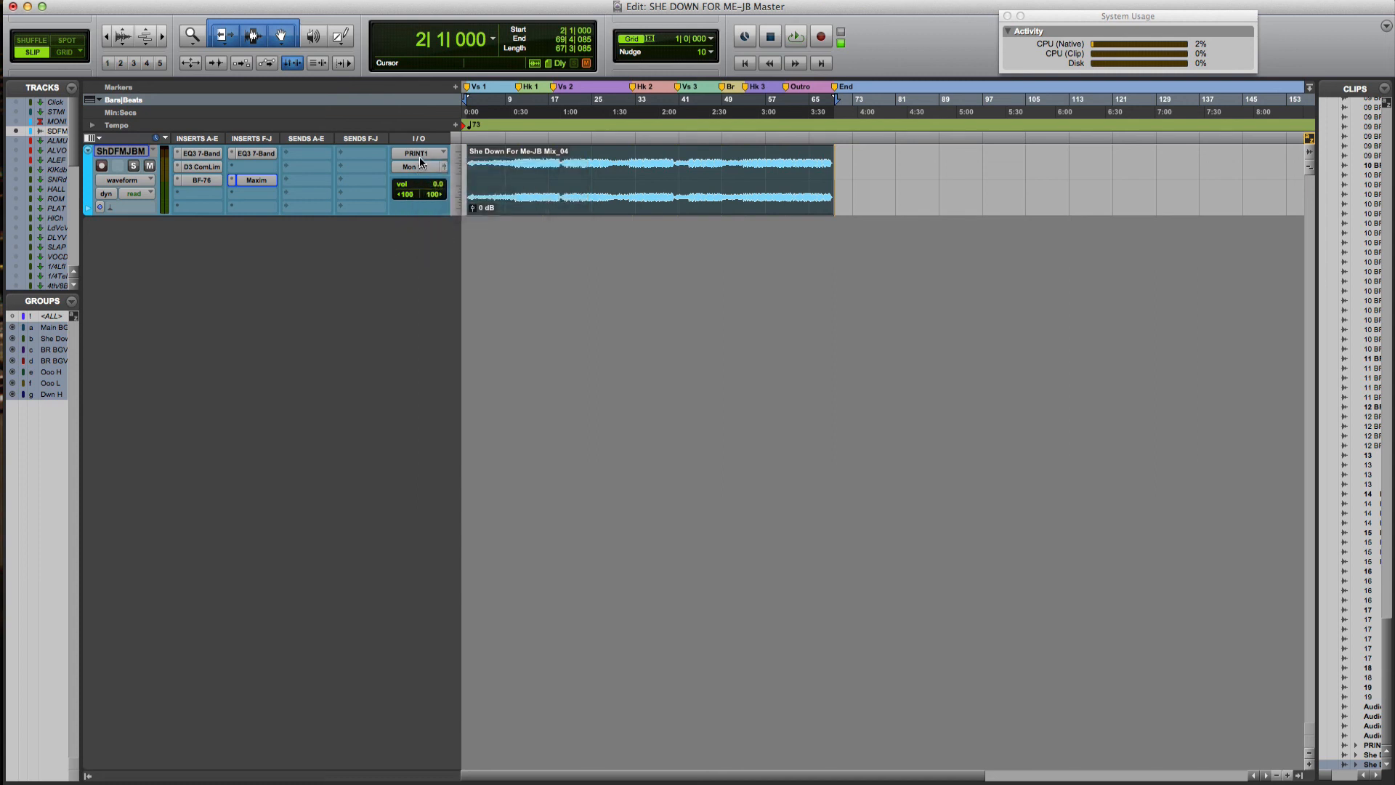
right_click(421, 169)
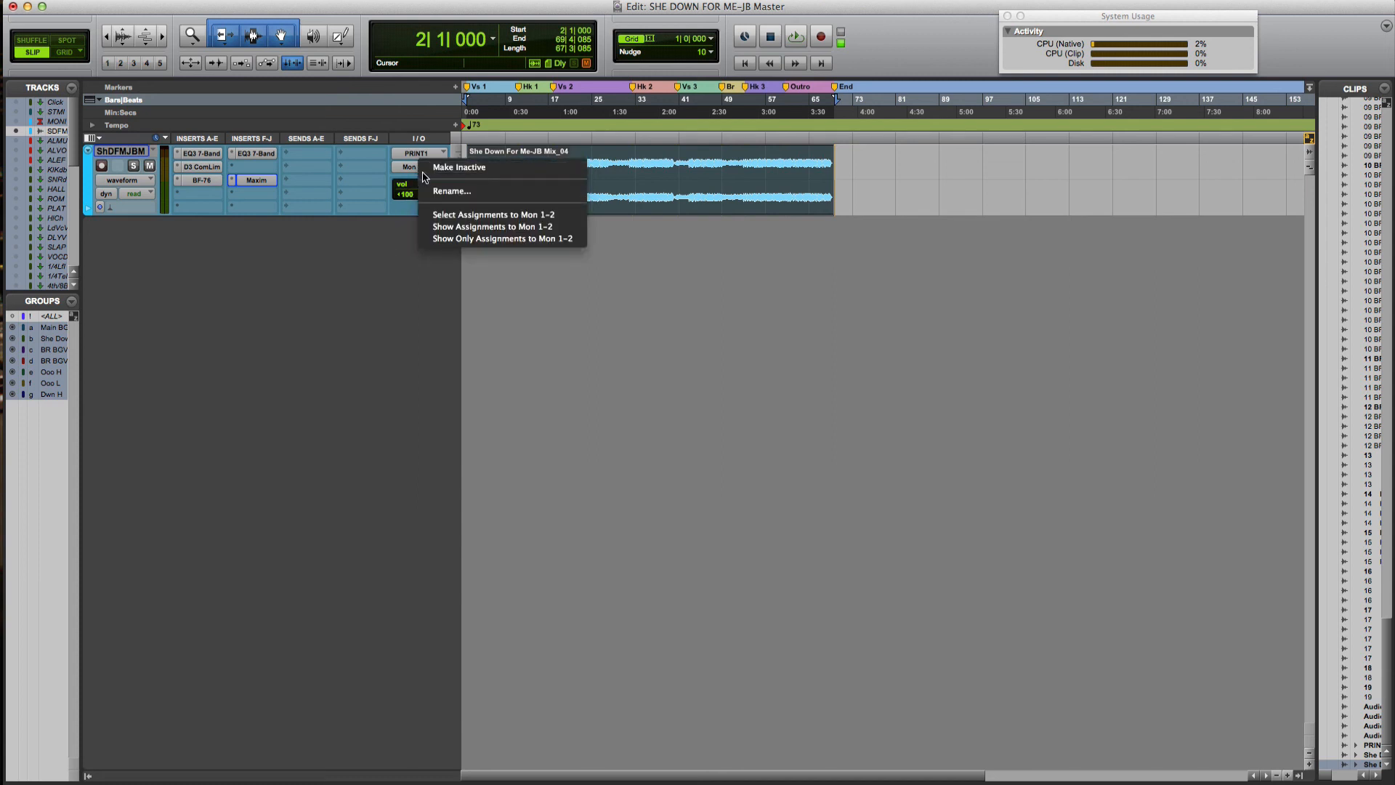
click(396, 244)
click(424, 169)
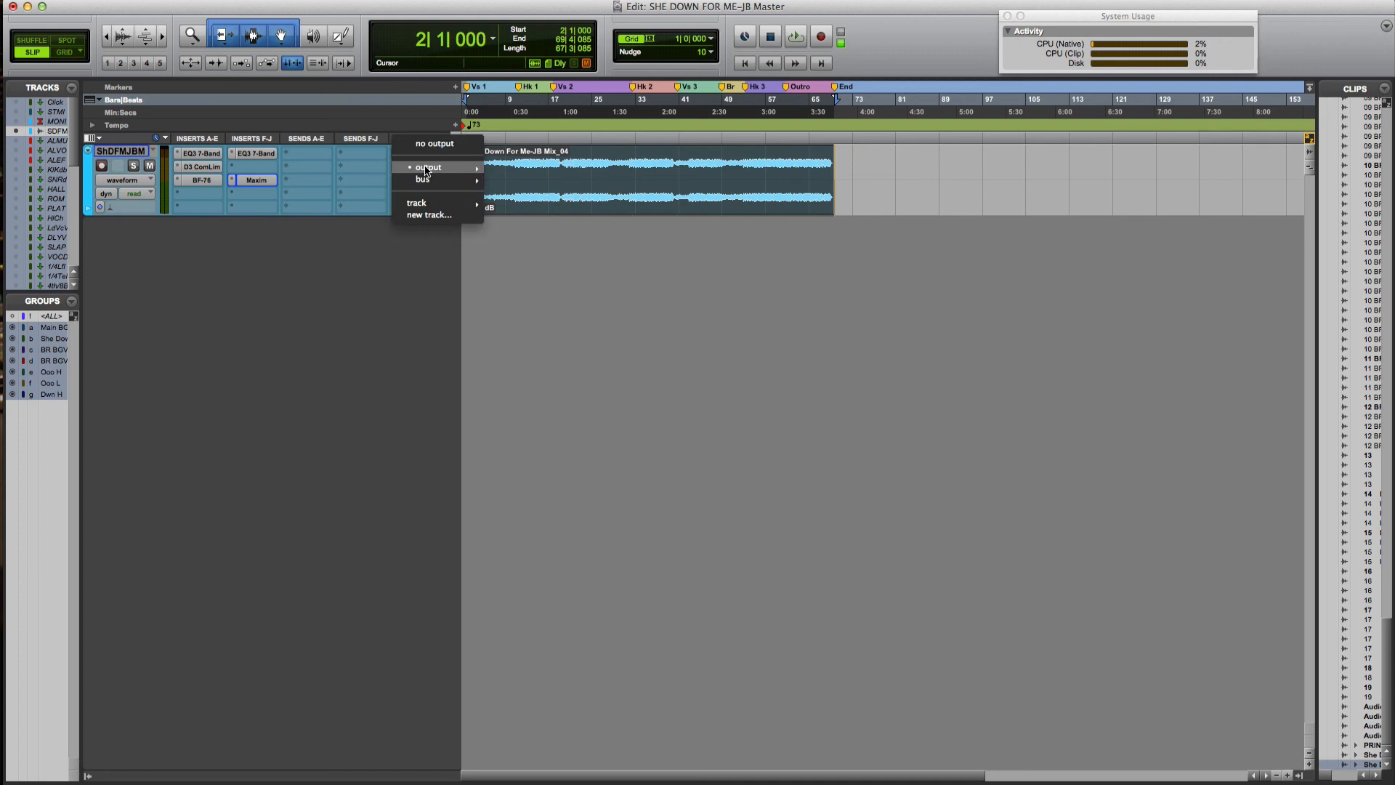
click(400, 246)
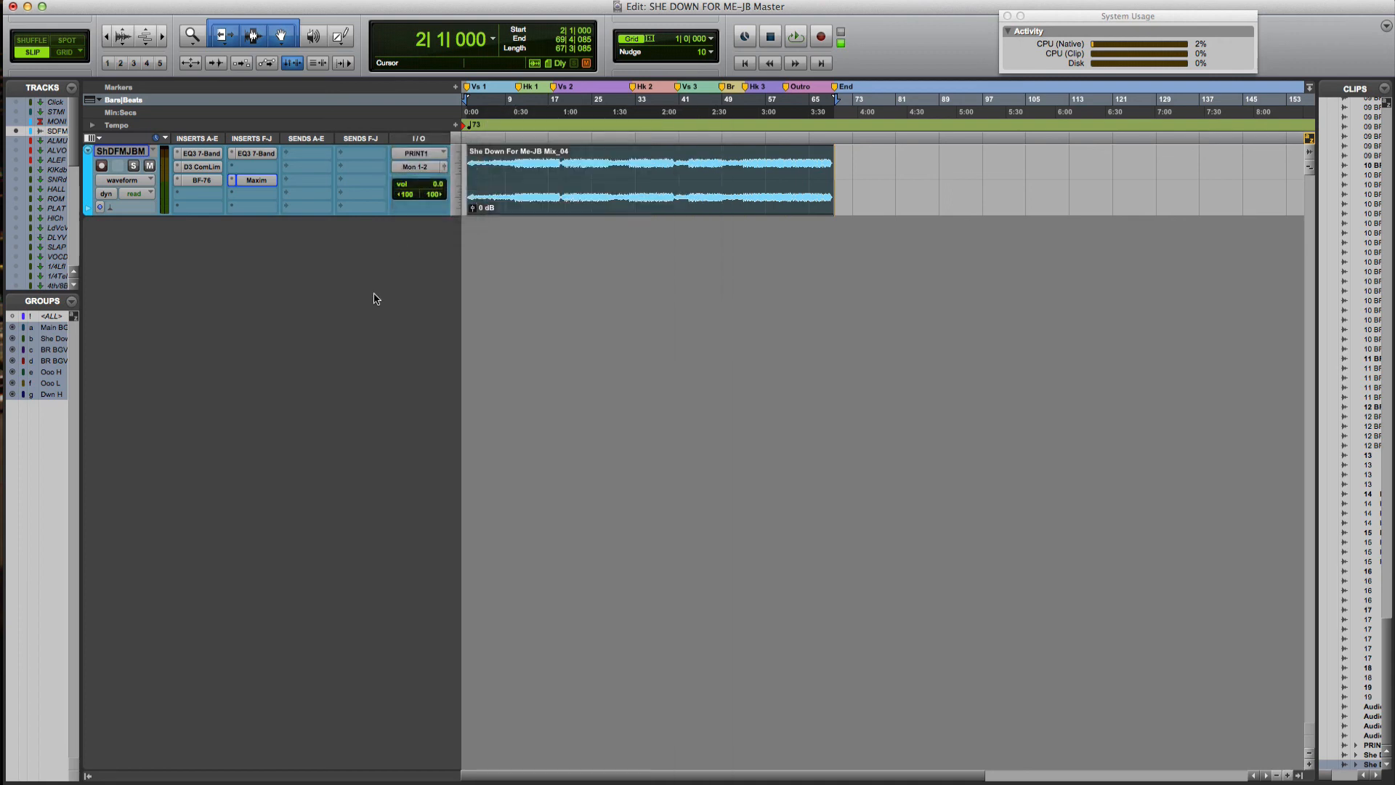
click(422, 169)
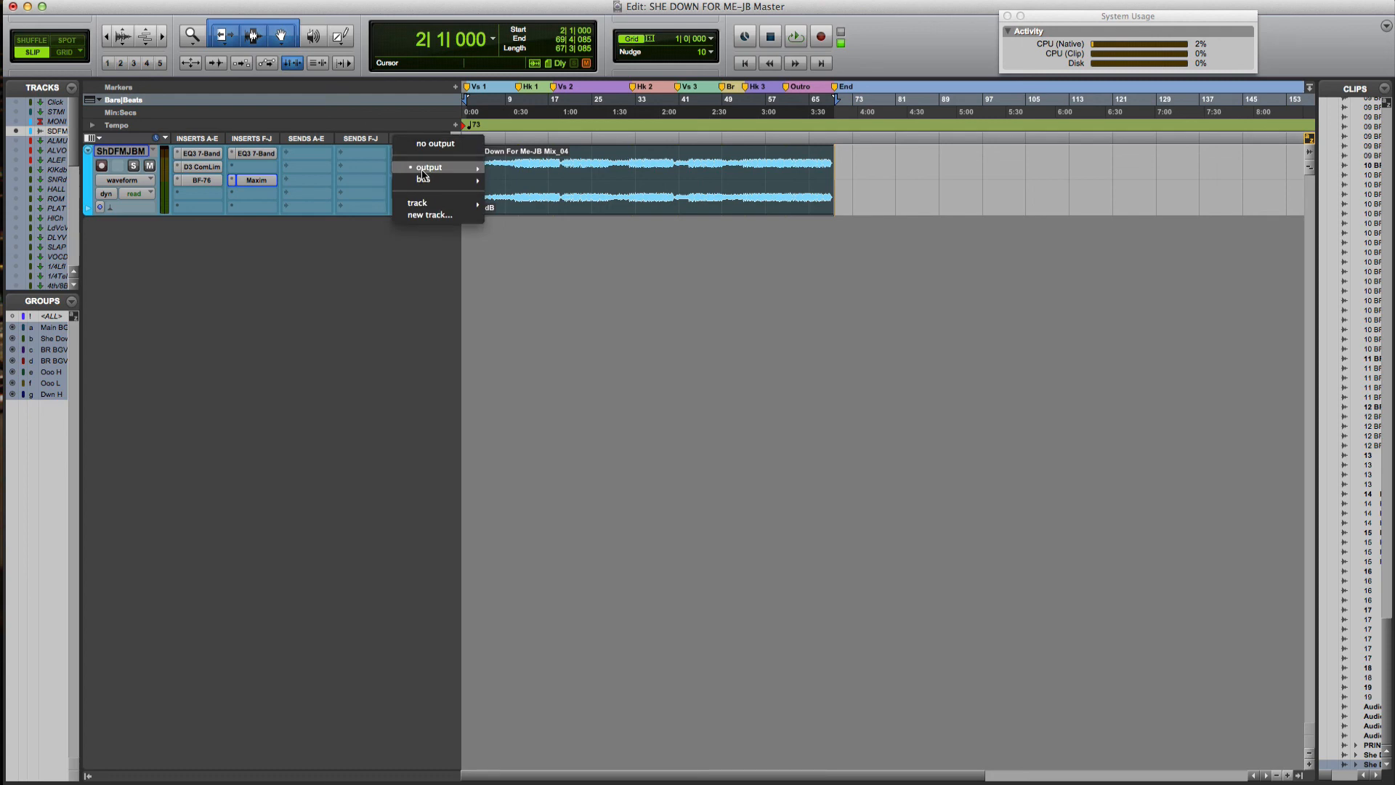
click(432, 215)
click(630, 265)
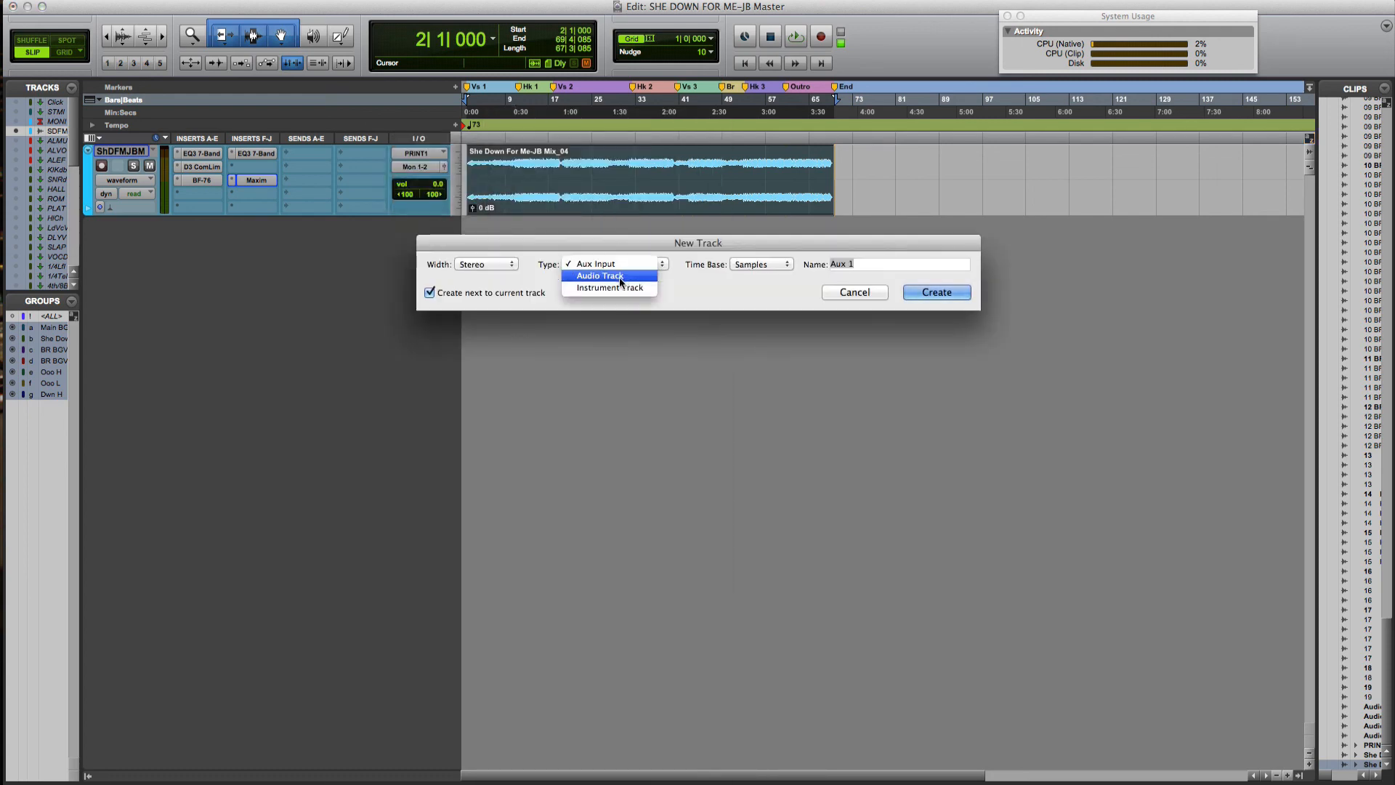
Create a stereo audio track named 'Master Print'
click(611, 276)
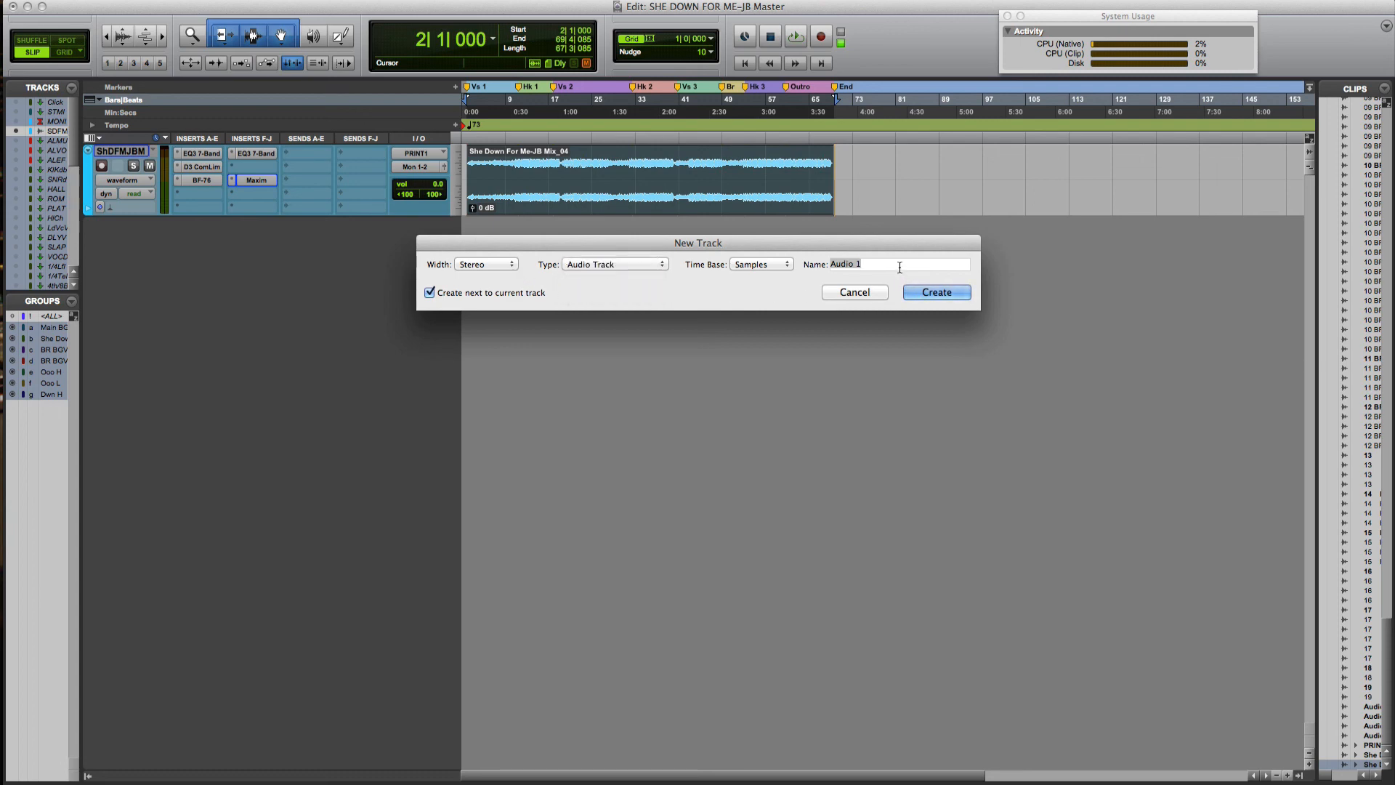
text(Master Print)
click(949, 296)
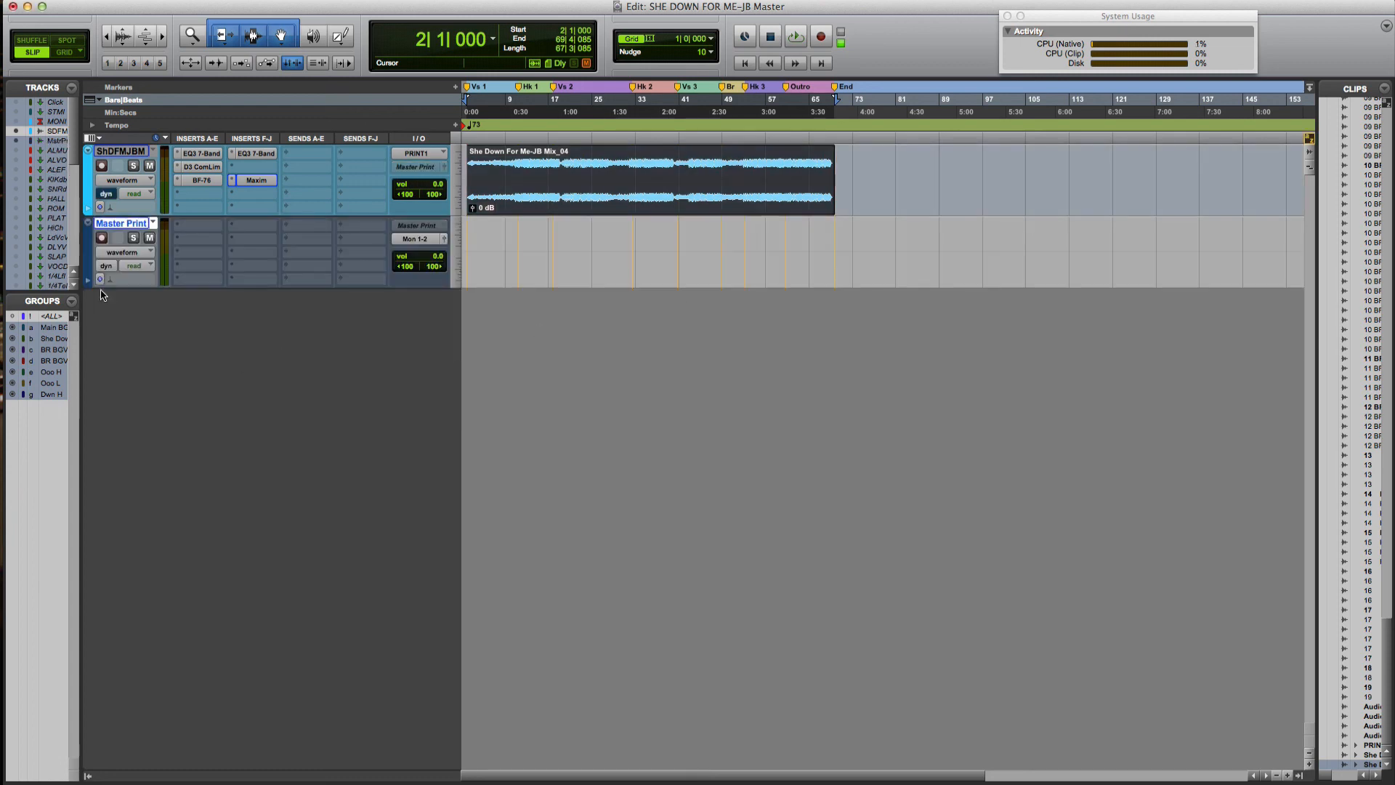
double_click(86, 252)
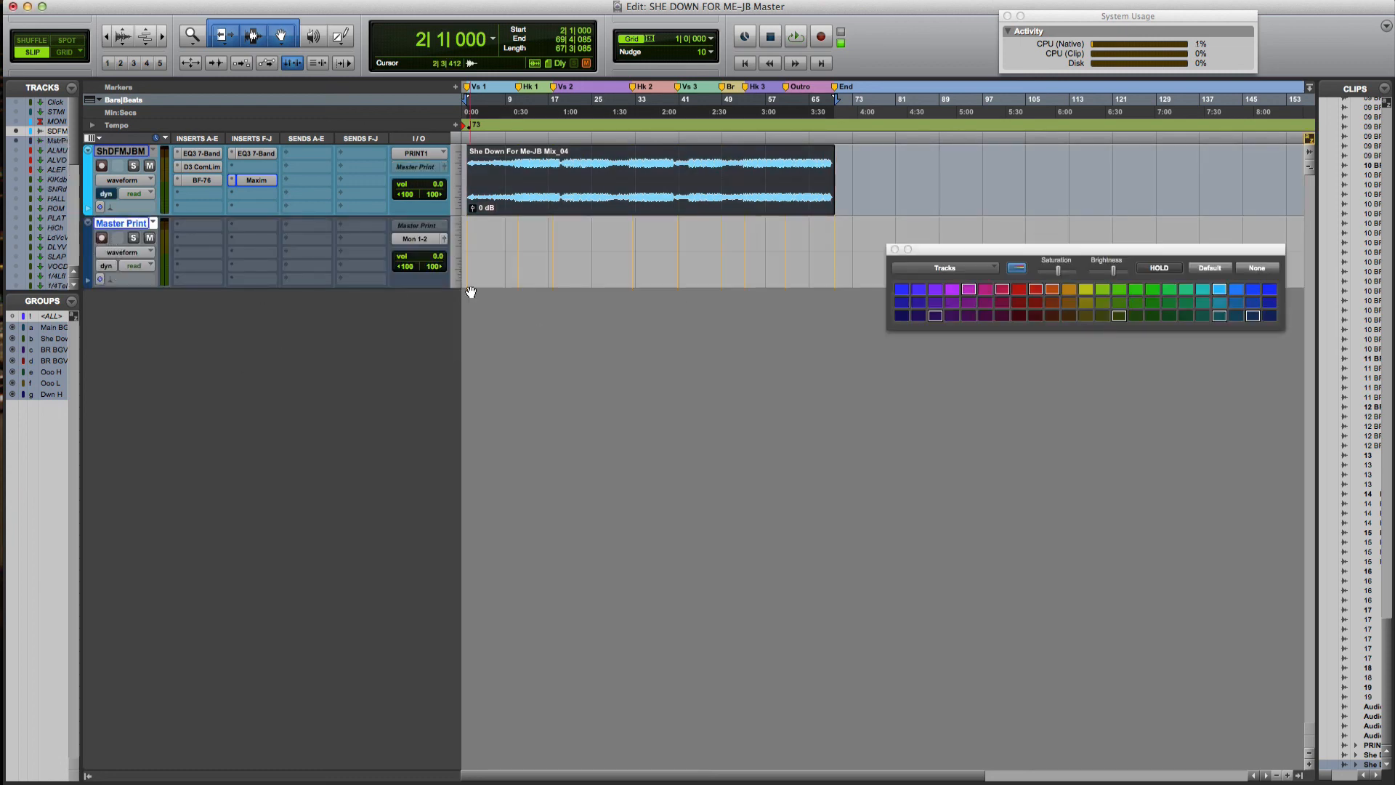
click(1256, 270)
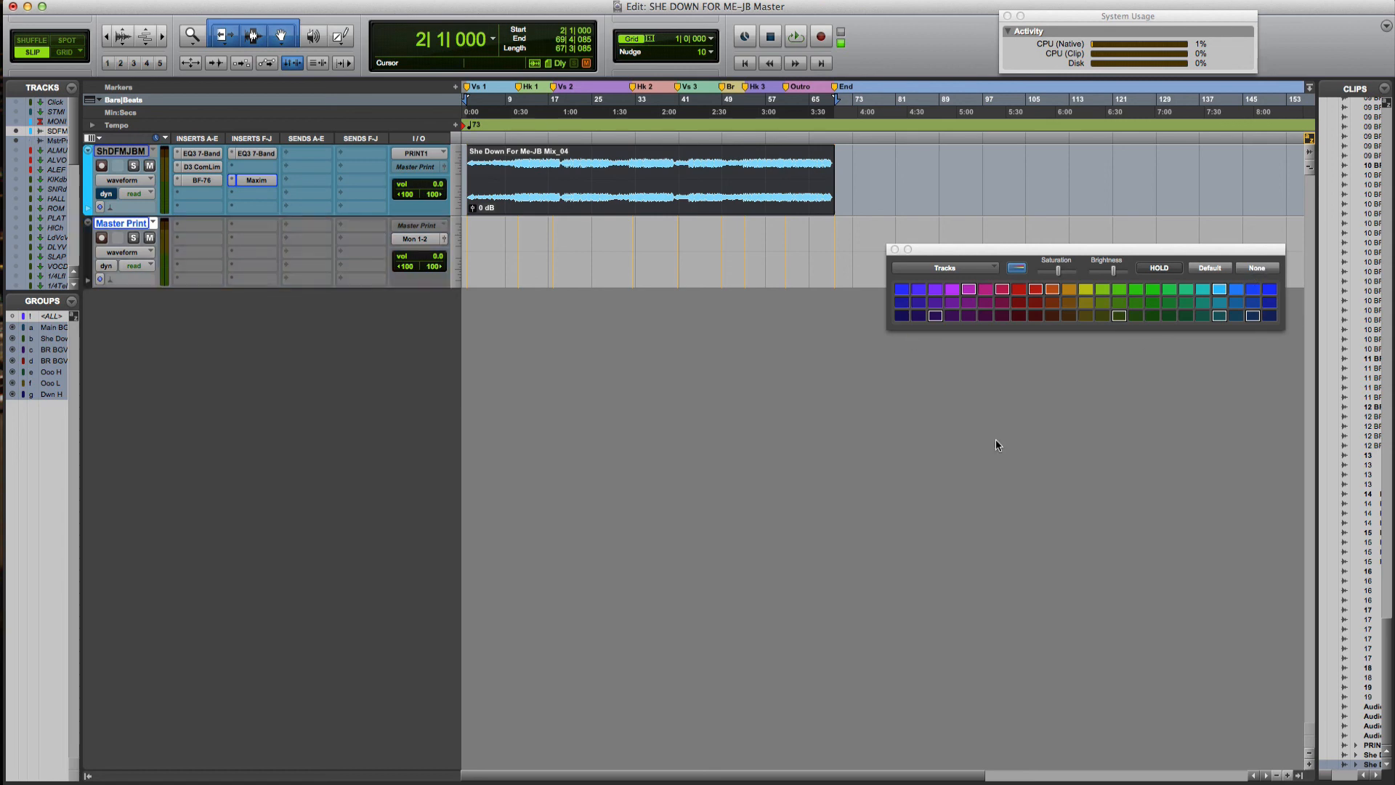
click(894, 249)
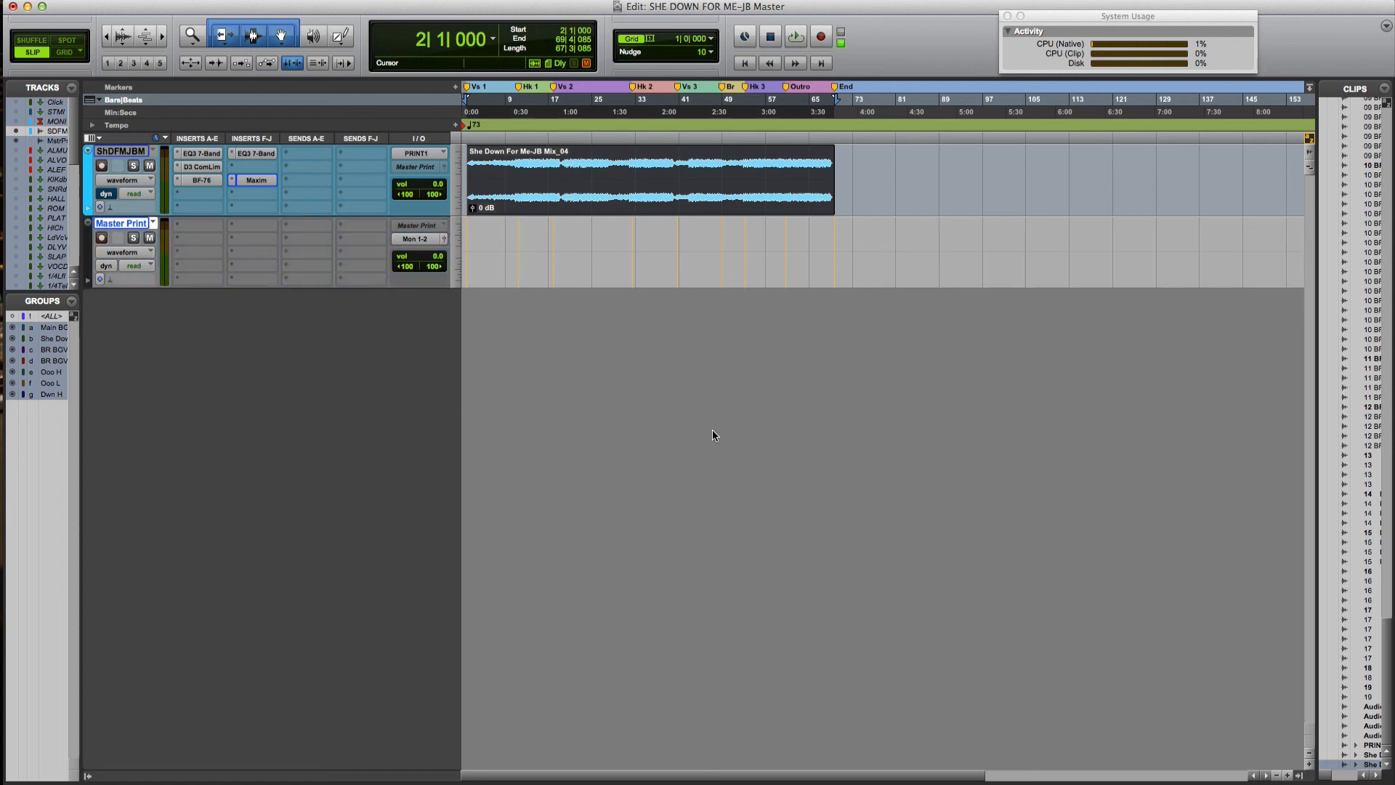
click(46, 134)
click(121, 223)
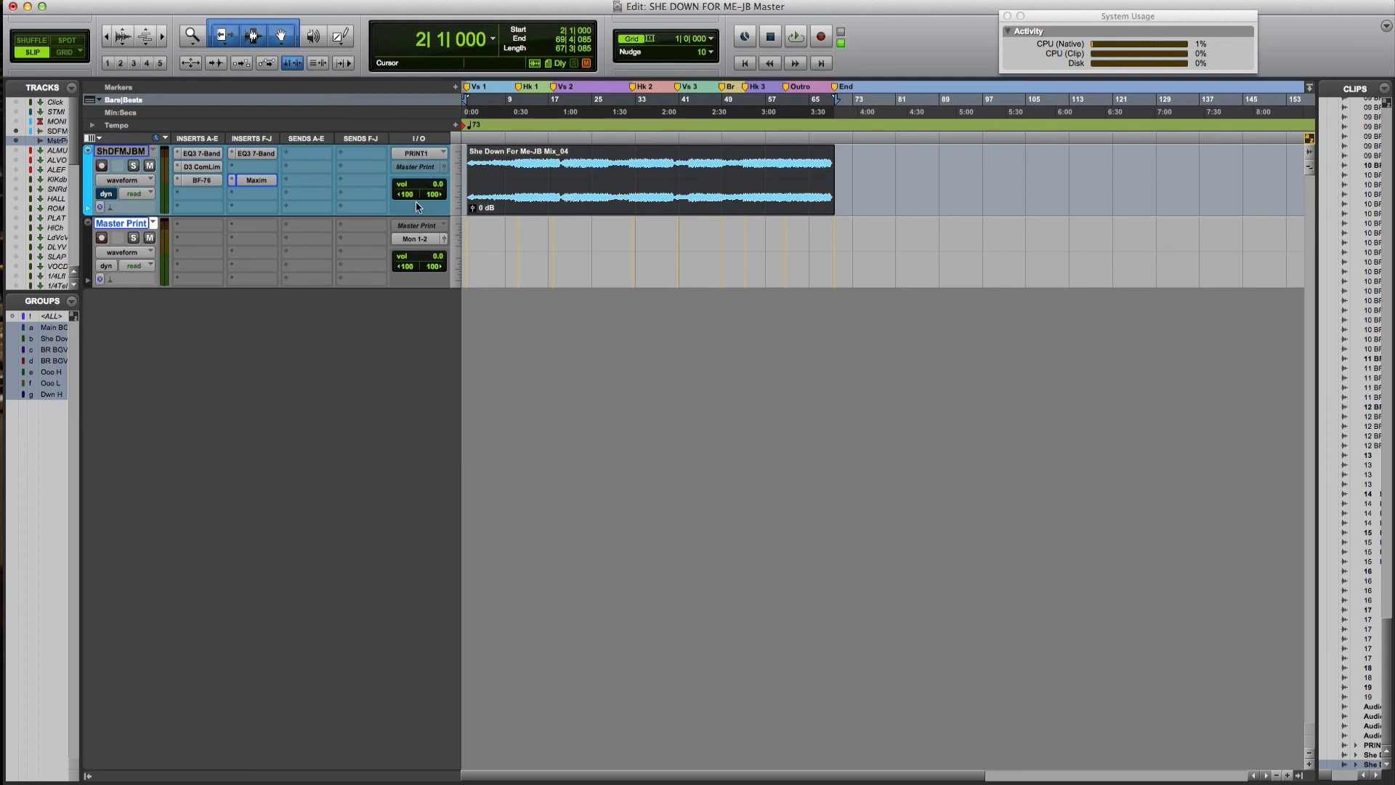
click(415, 225)
mouse_move(457, 252)
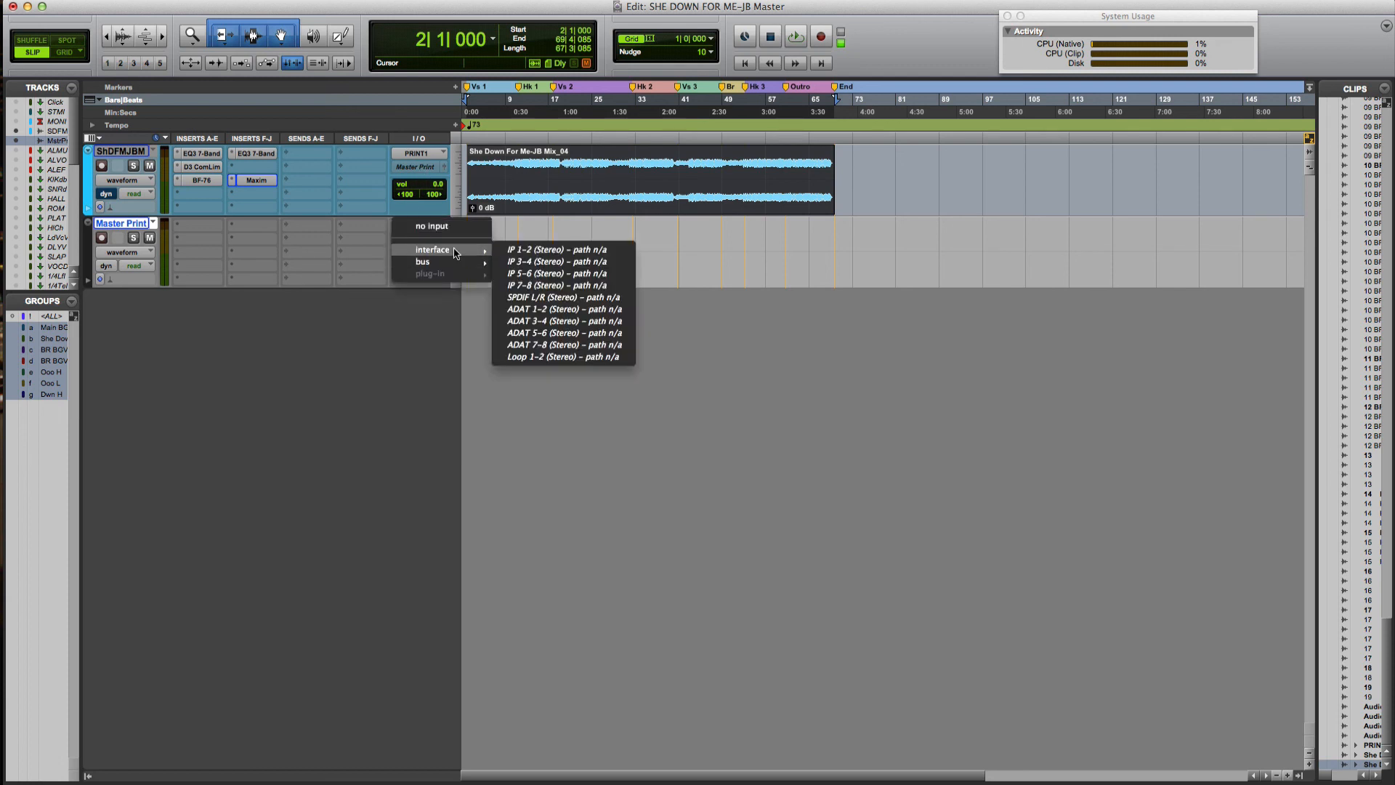
mouse_move(548, 266)
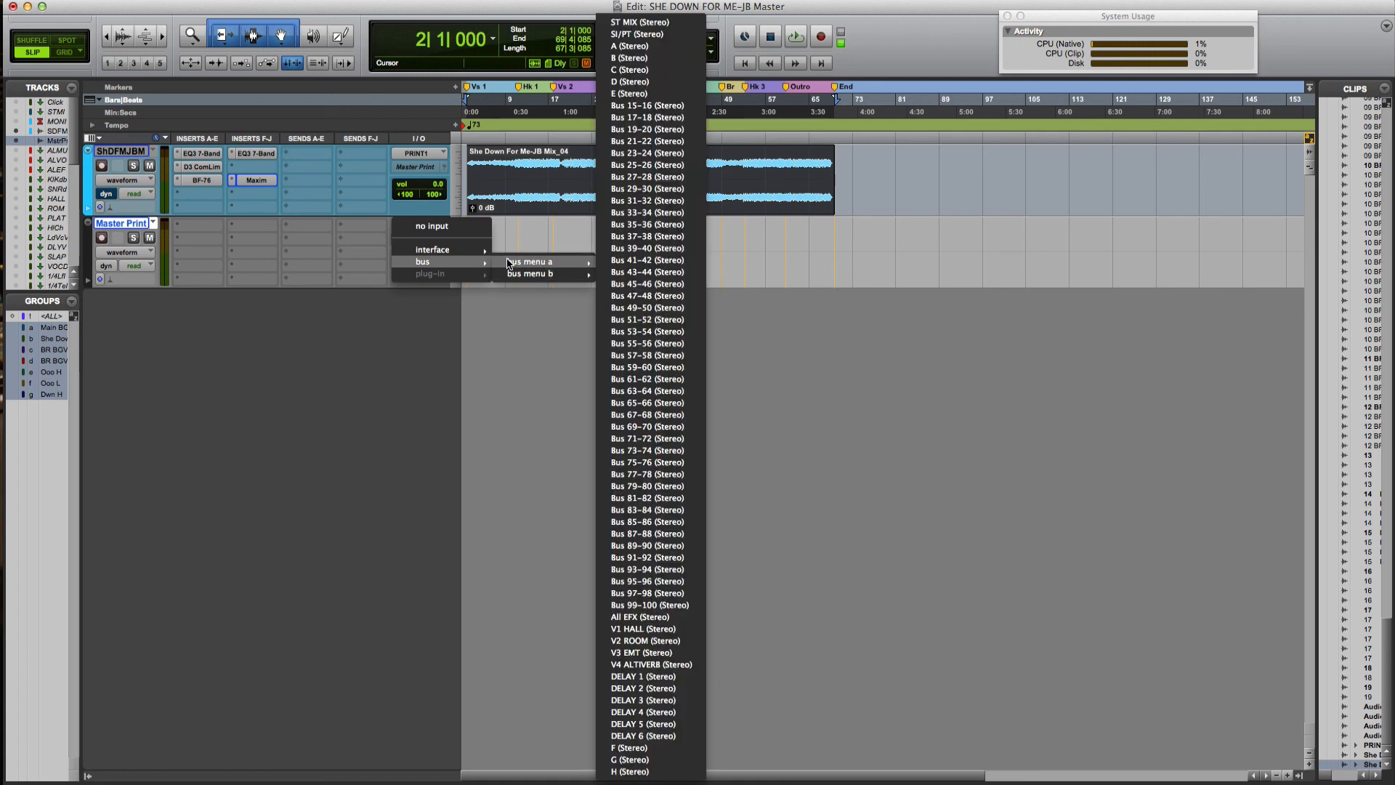
click(327, 326)
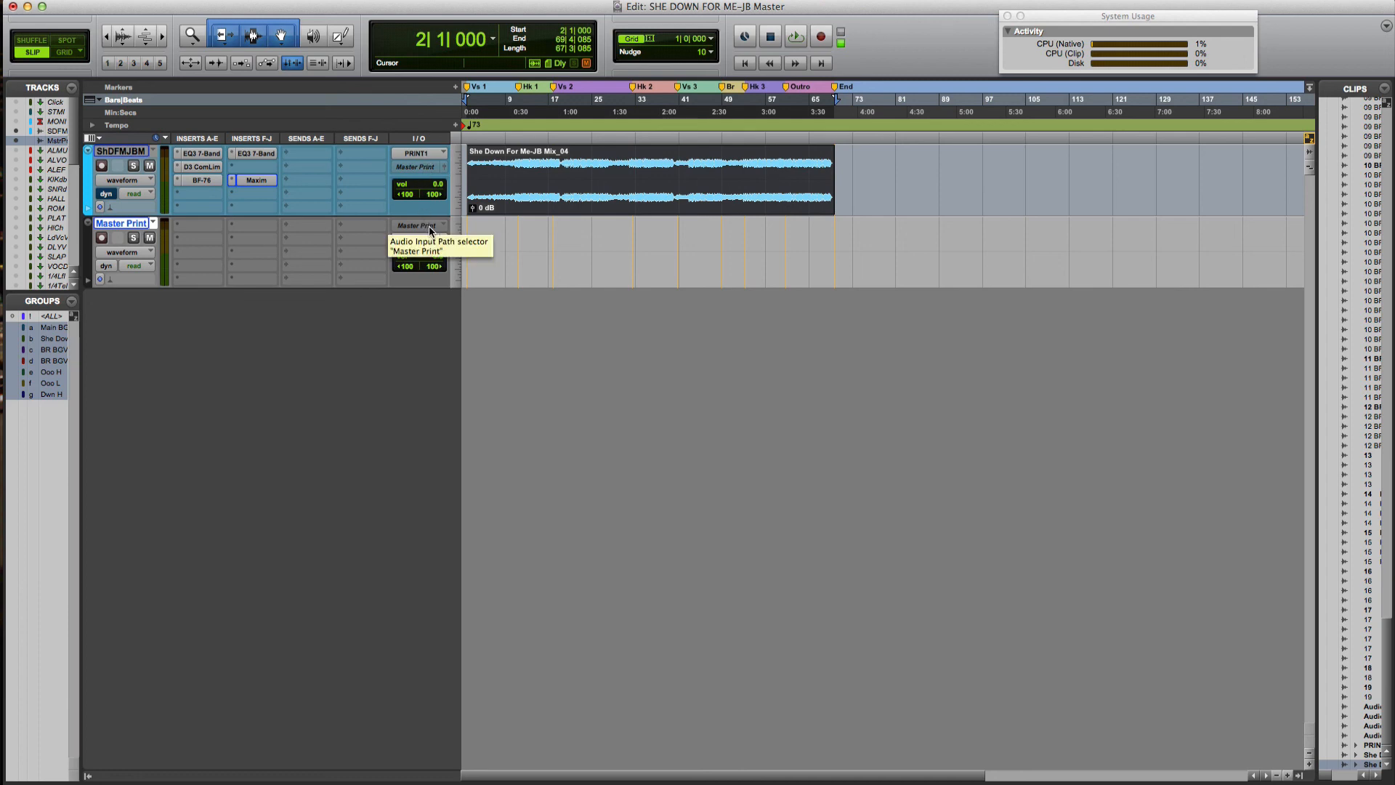
key(space)
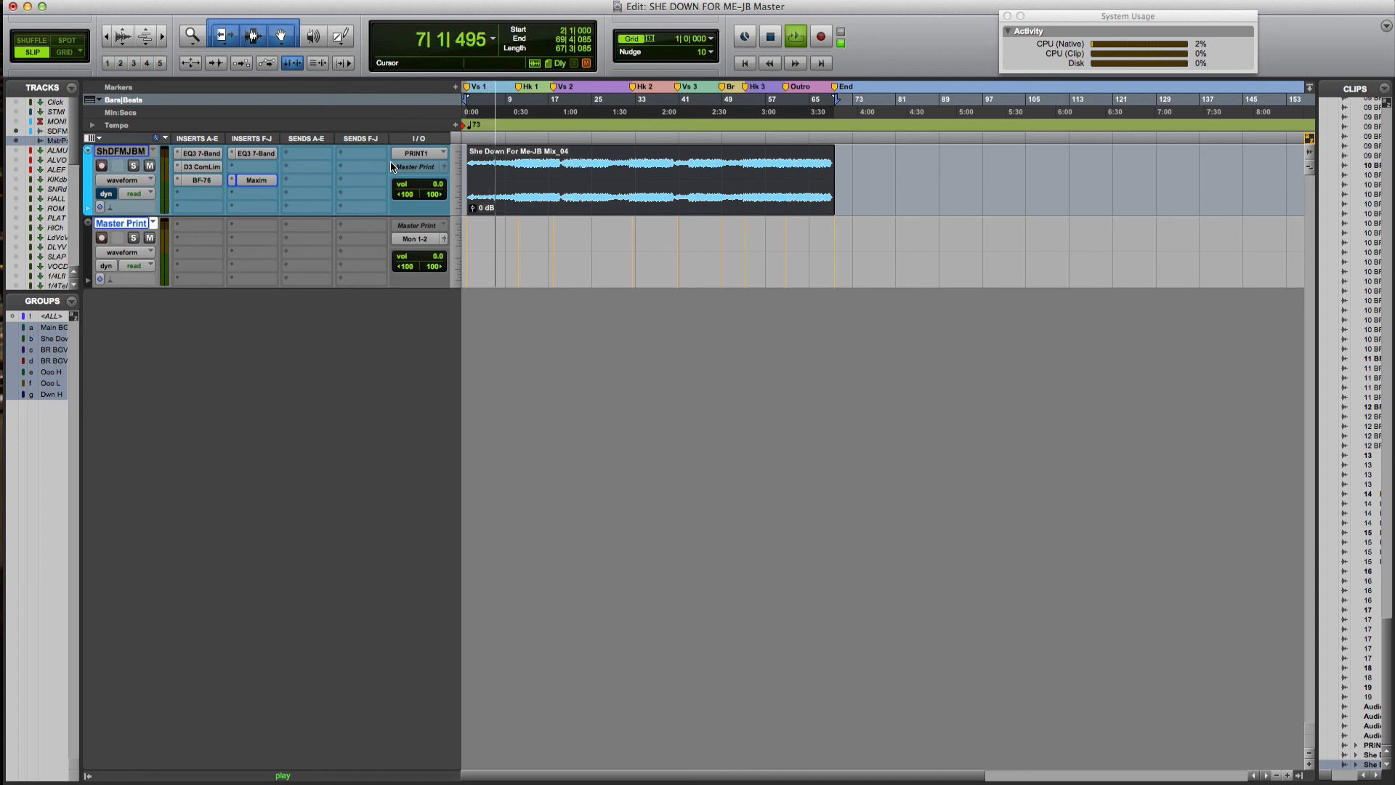
key(space)
Set Master Print's input to Bus 39-40
click(413, 225)
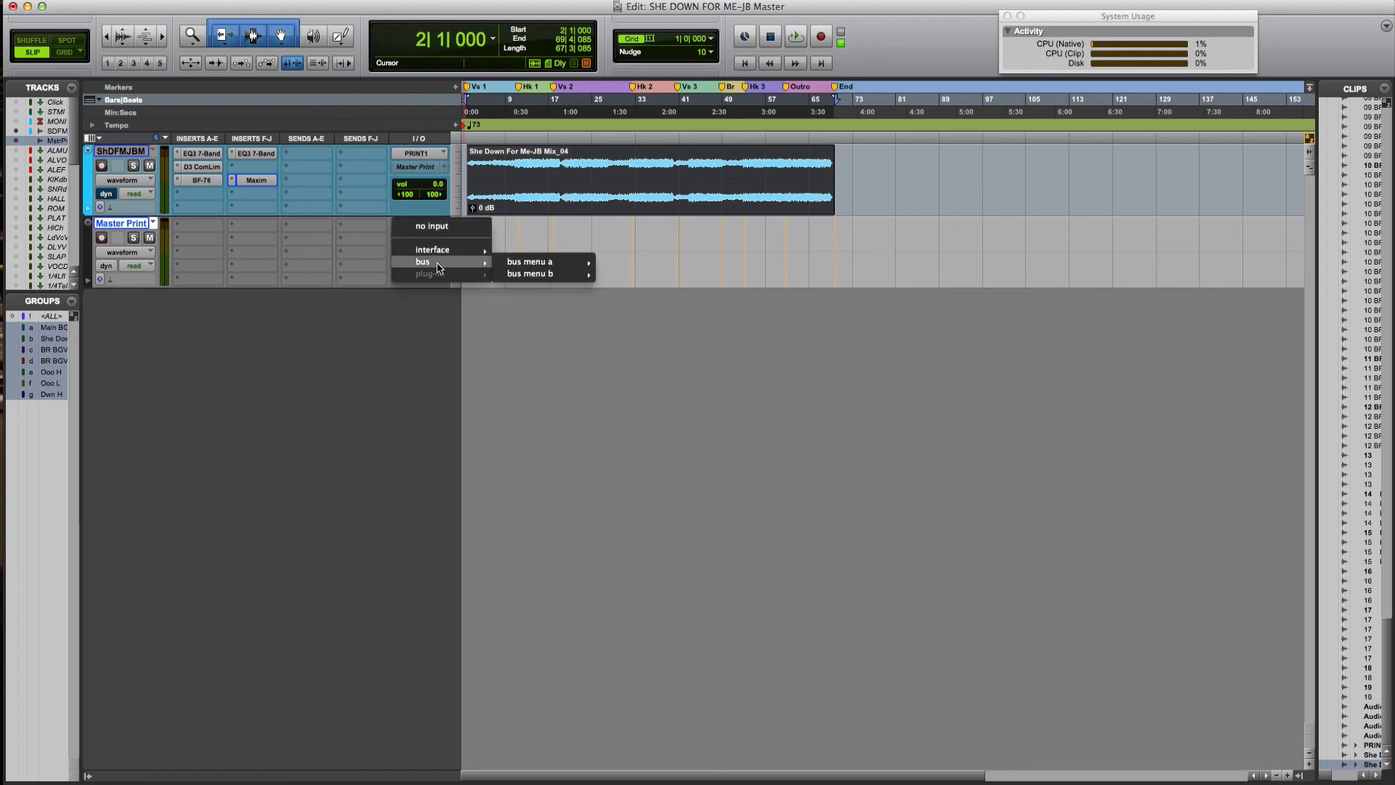
click(369, 355)
click(416, 226)
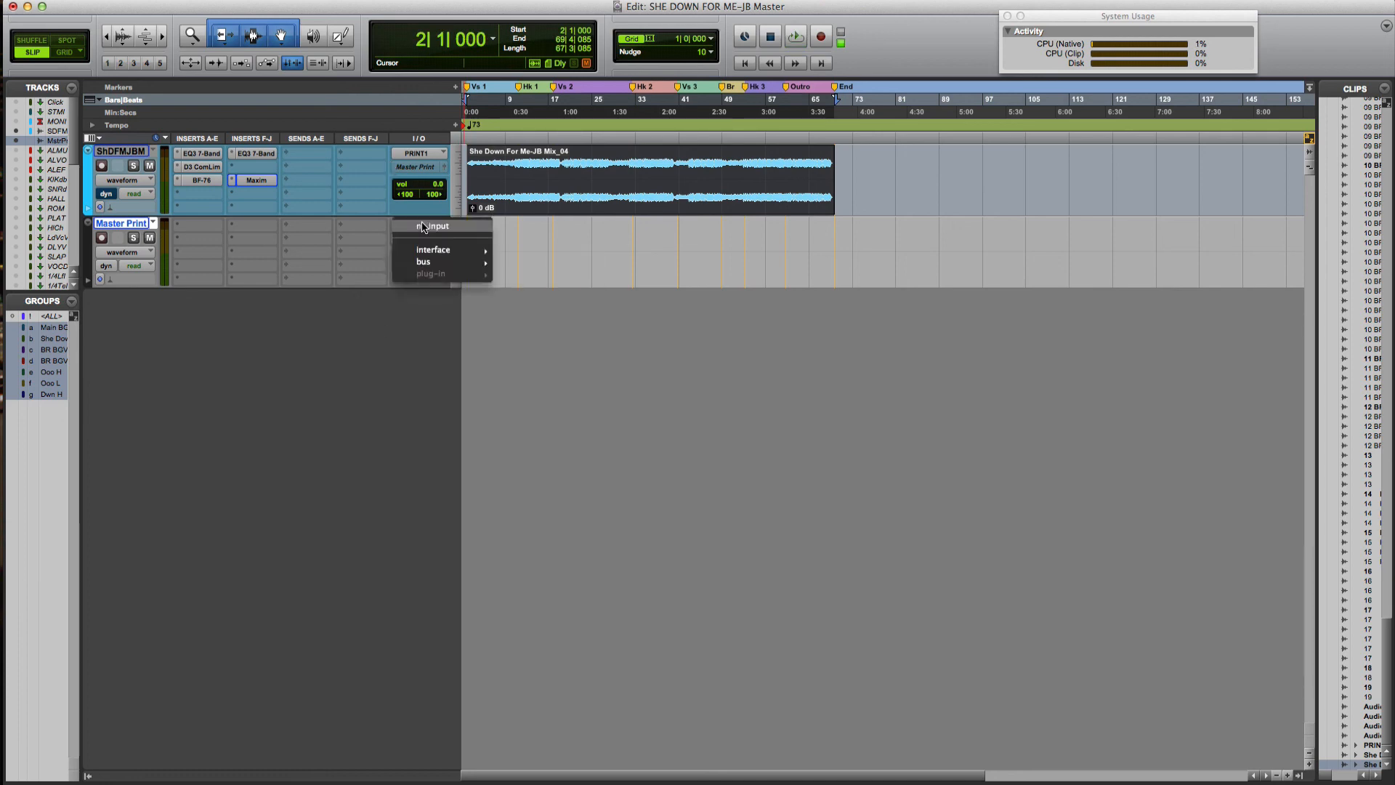
mouse_move(429, 266)
mouse_move(534, 263)
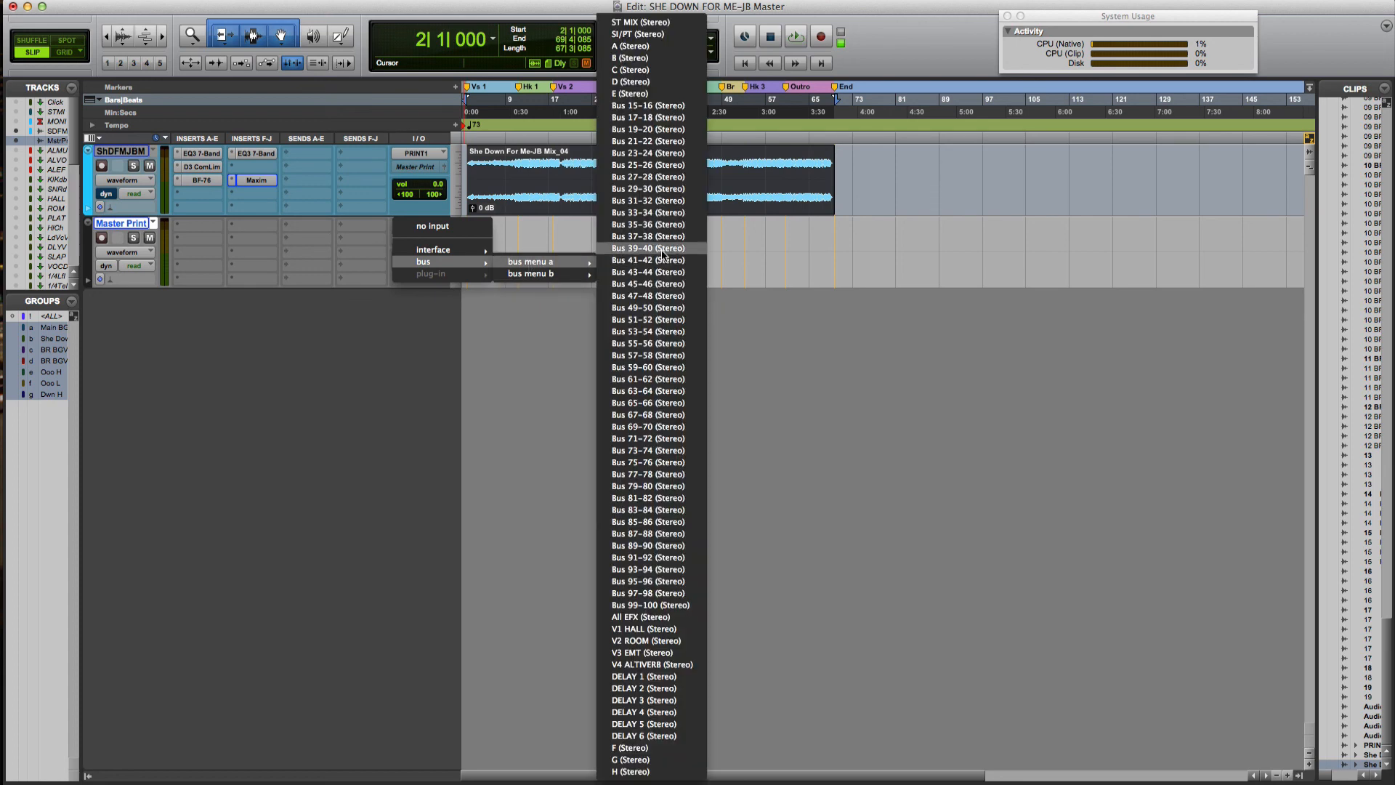
click(664, 248)
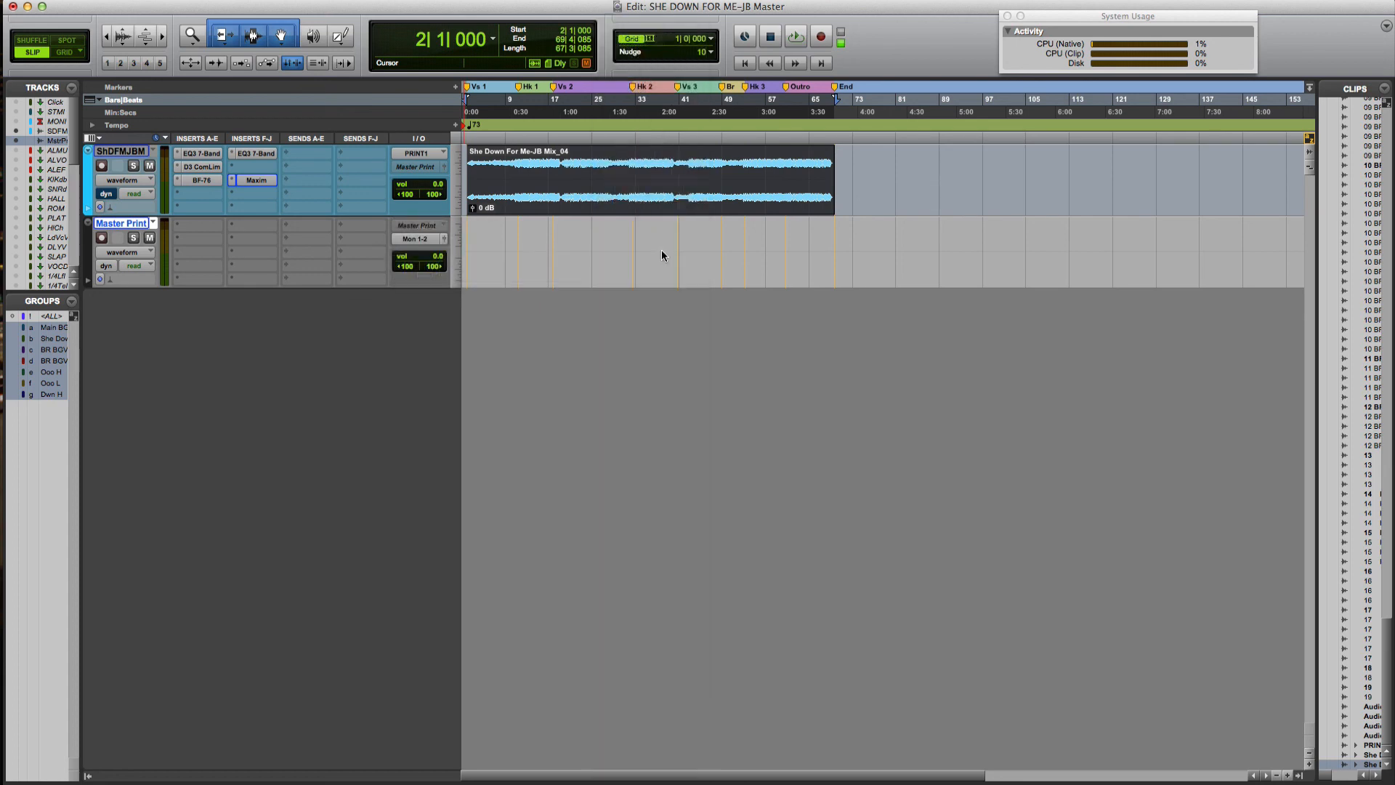
Route the mix track's output to Master Print (Stereo)
click(425, 168)
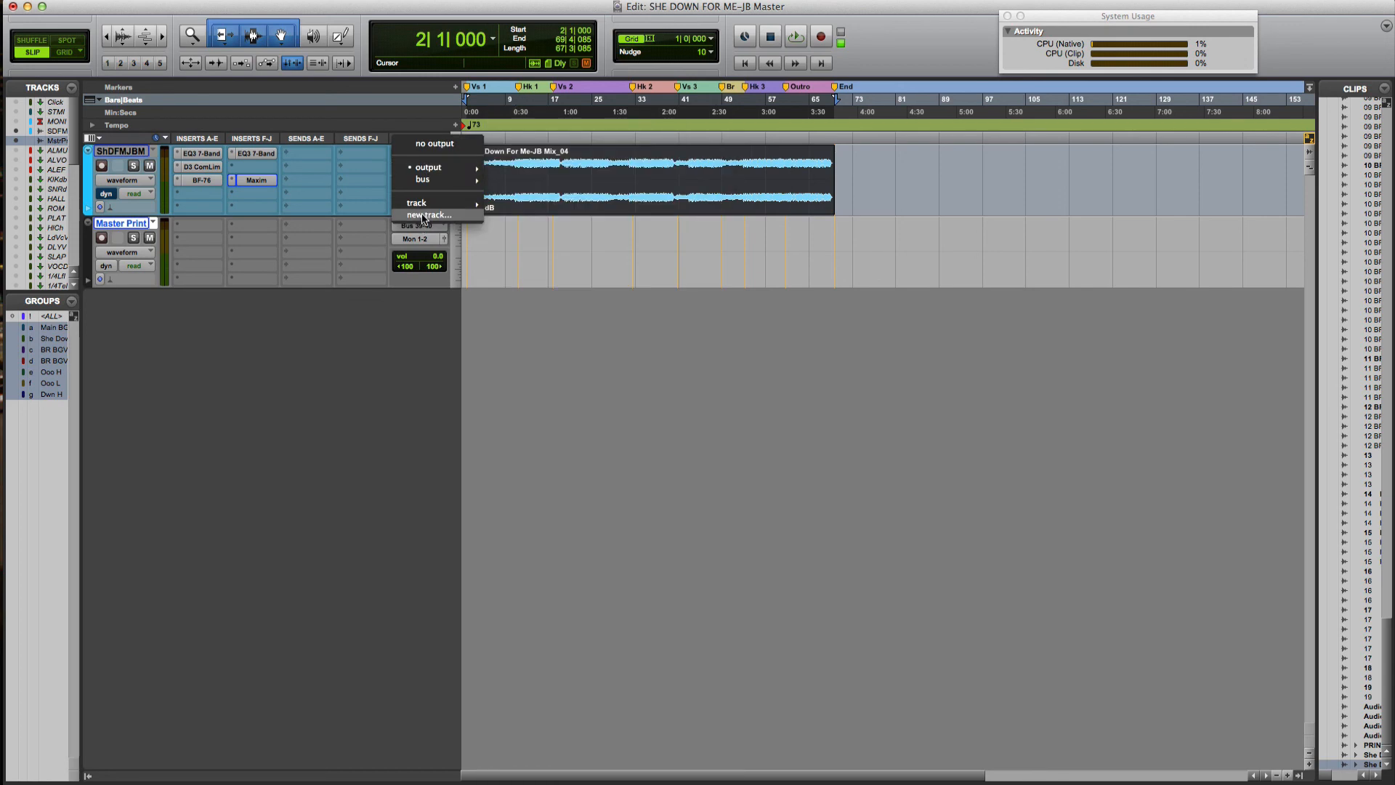
mouse_move(421, 206)
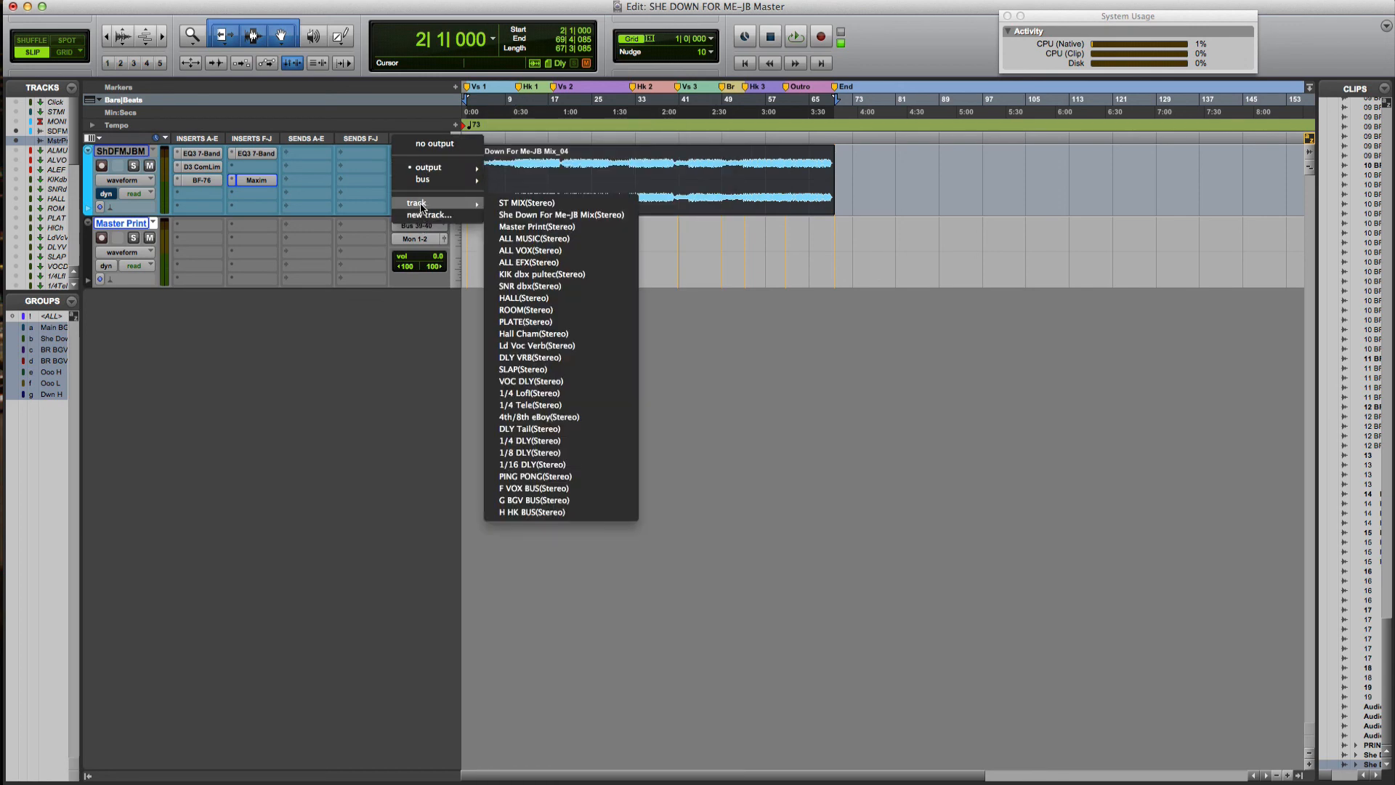
click(534, 227)
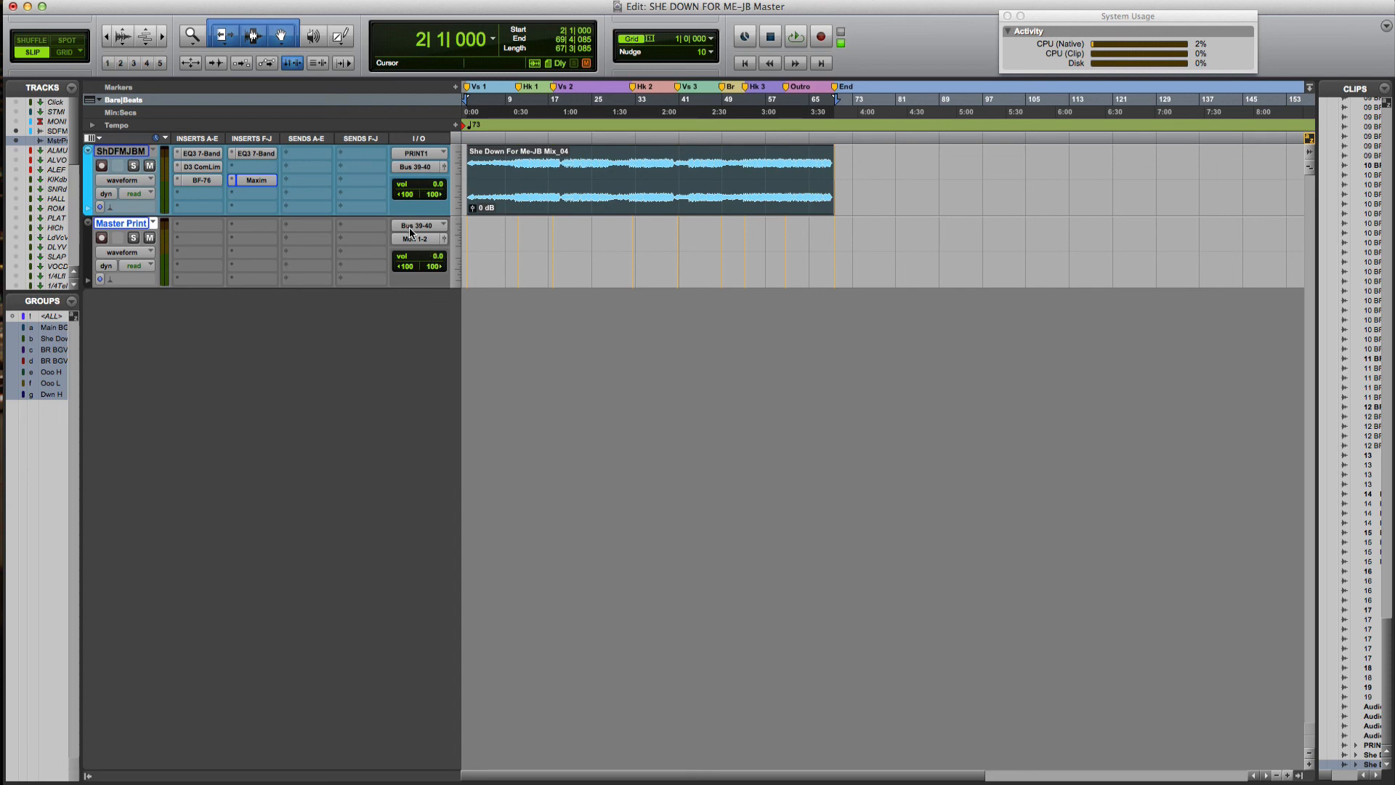
Record-arm Master Print and play the session from 2|1|000, then stop
key(space)
key(space)
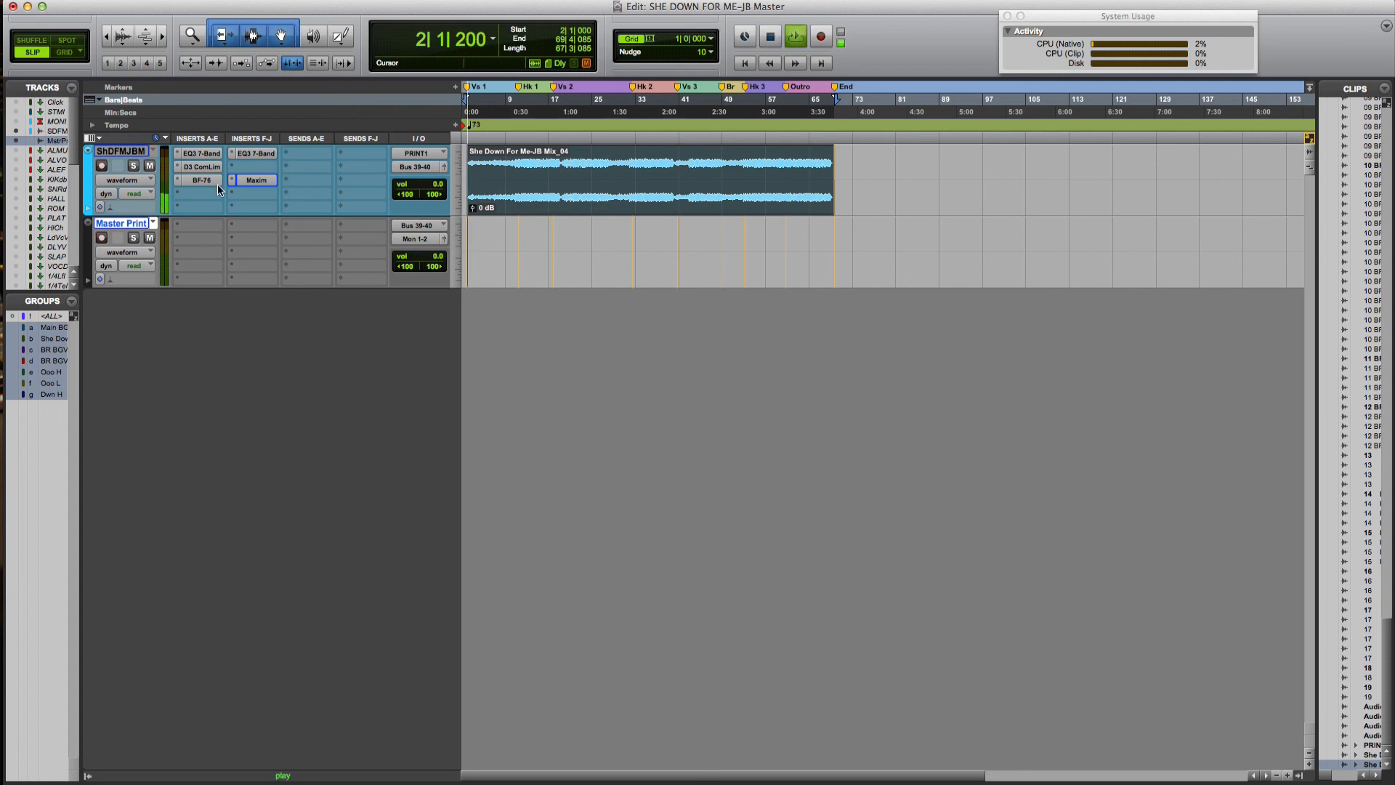
click(102, 238)
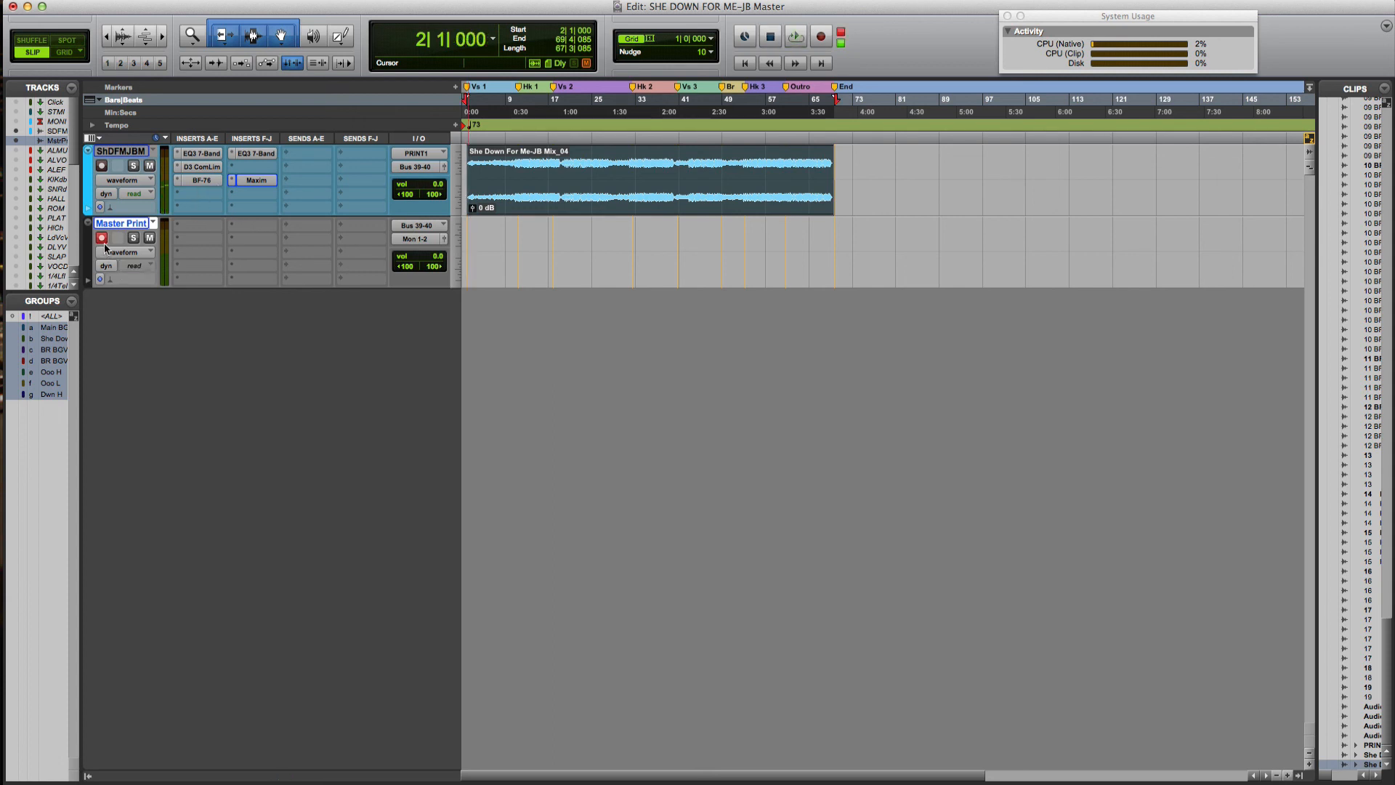
key(space)
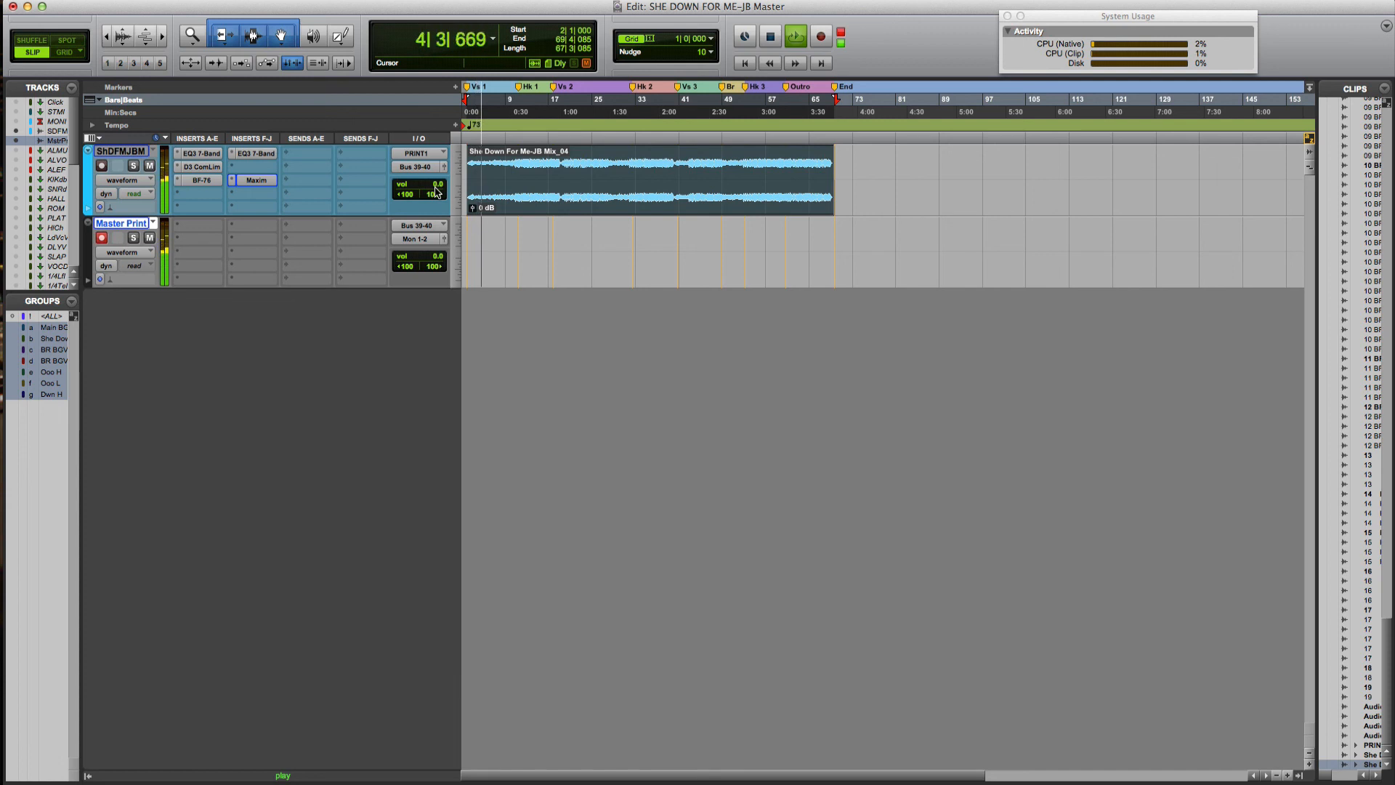
key(space)
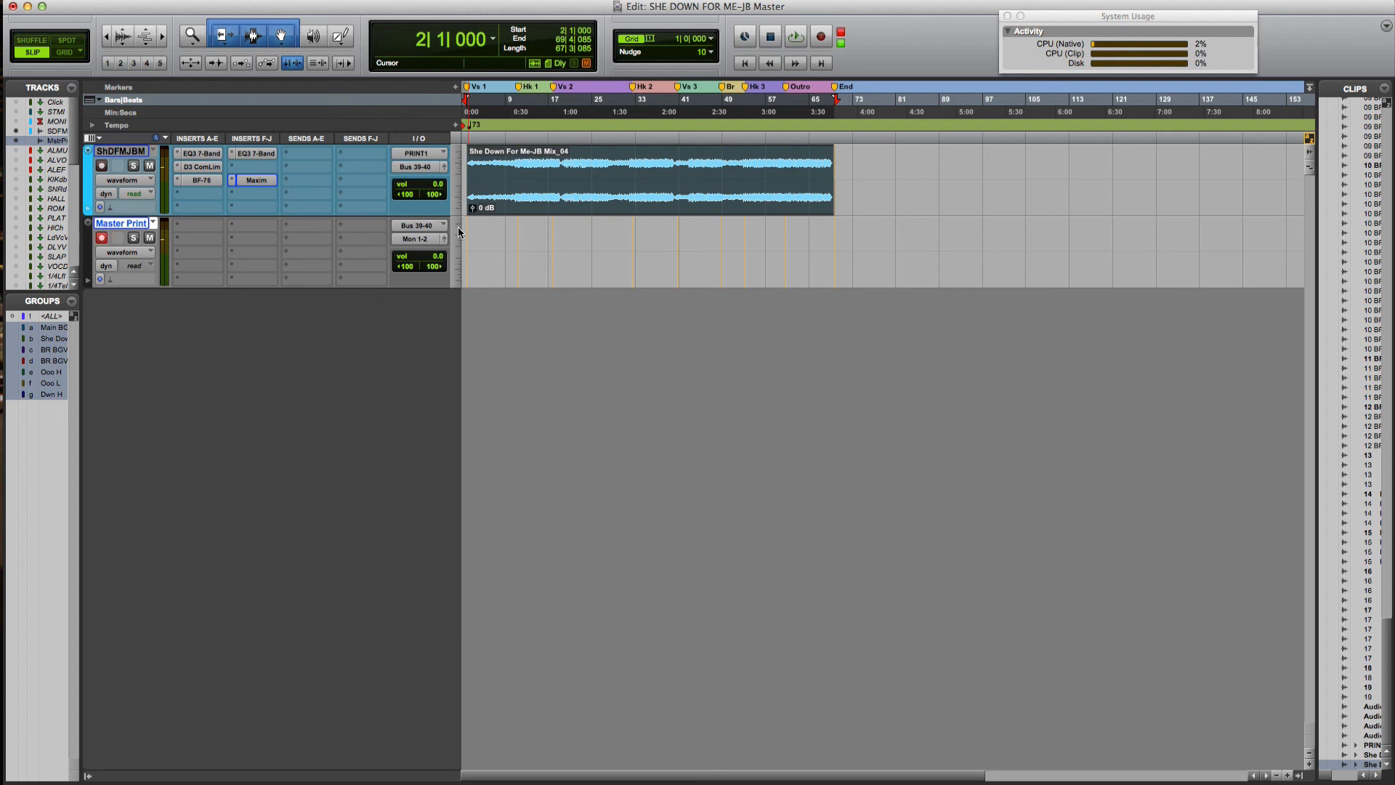
Bypass the Maxim, both EQ3s, BF-76 and D3 ComLim inserts and play the unprocessed mix
click(255, 187)
click(226, 198)
click(251, 181)
click(251, 181)
super+click(251, 181)
super+click(251, 152)
super+click(198, 181)
super+click(204, 167)
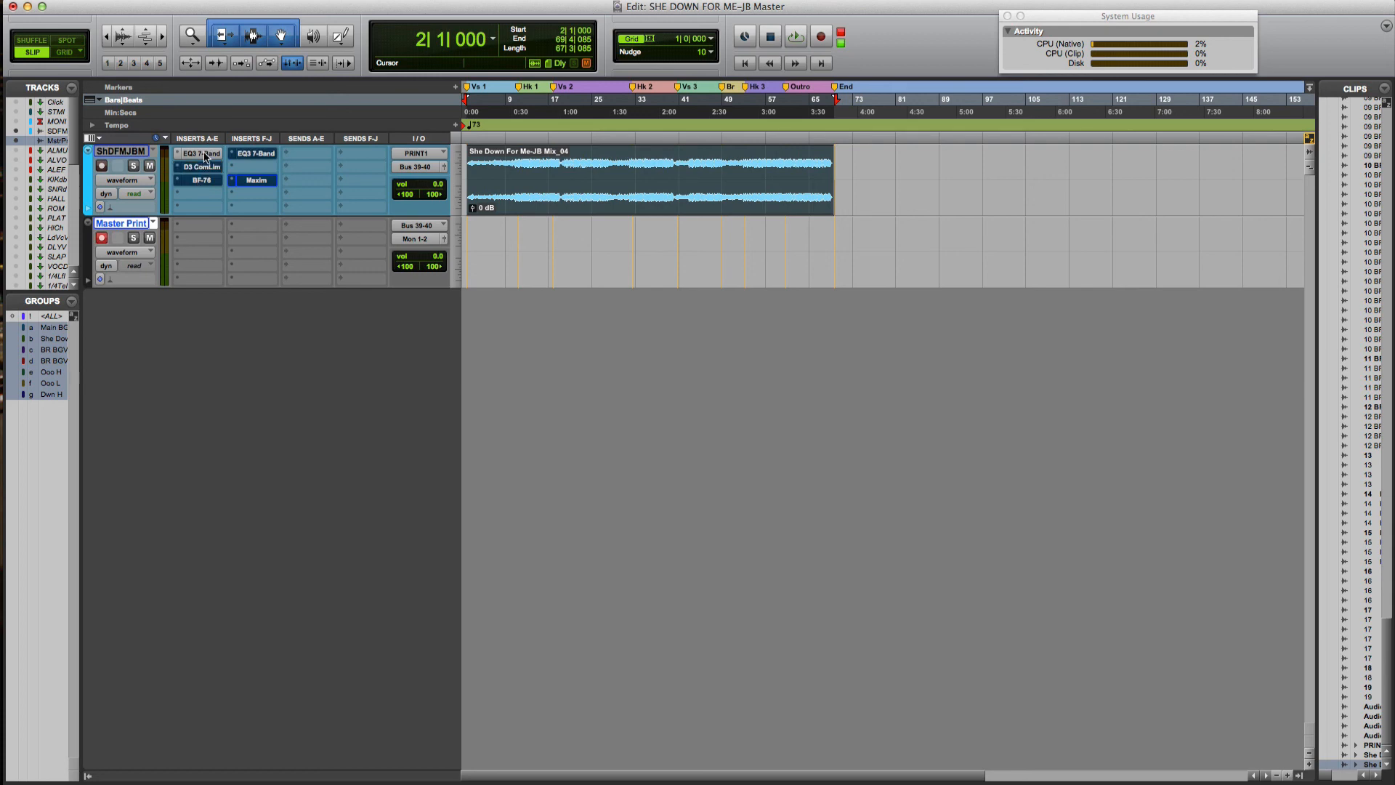
super+click(204, 154)
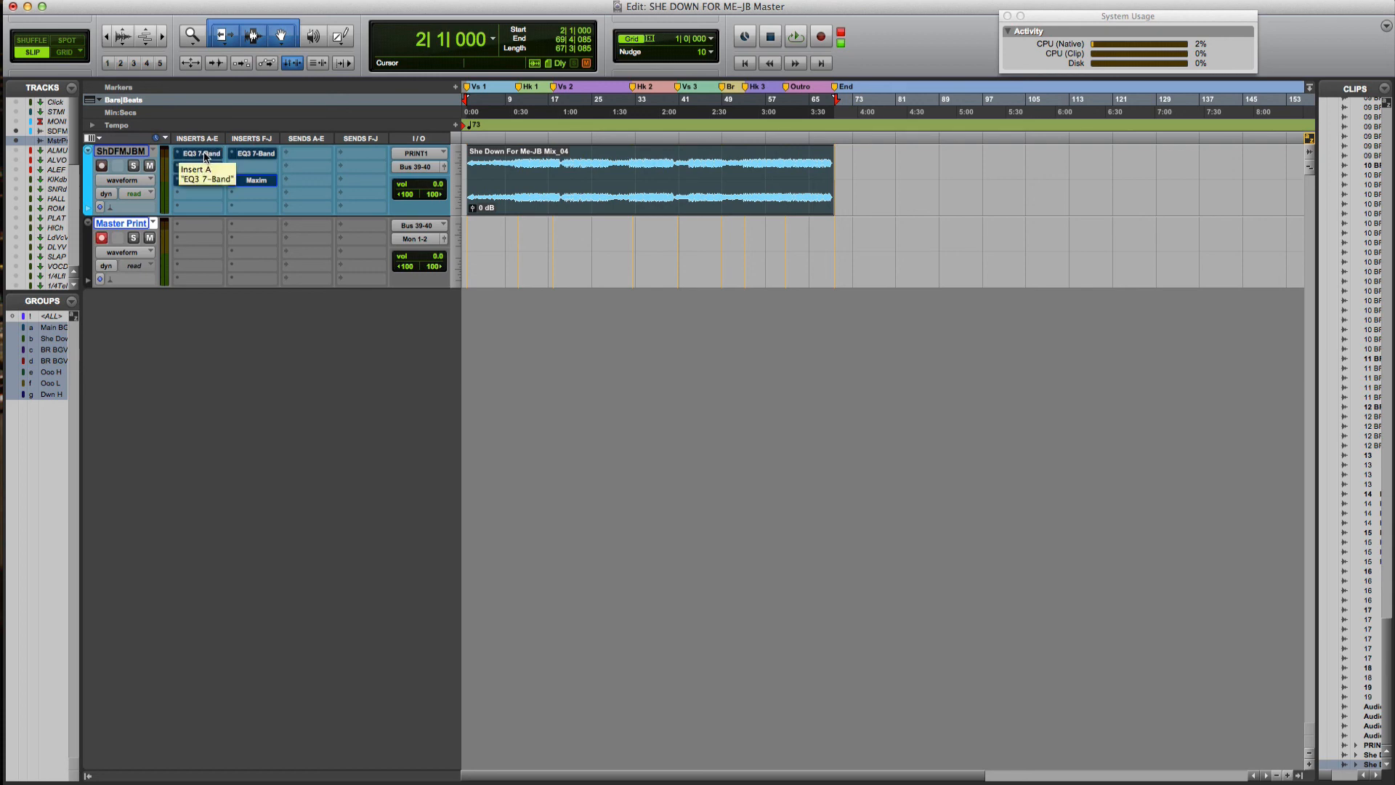
key(space)
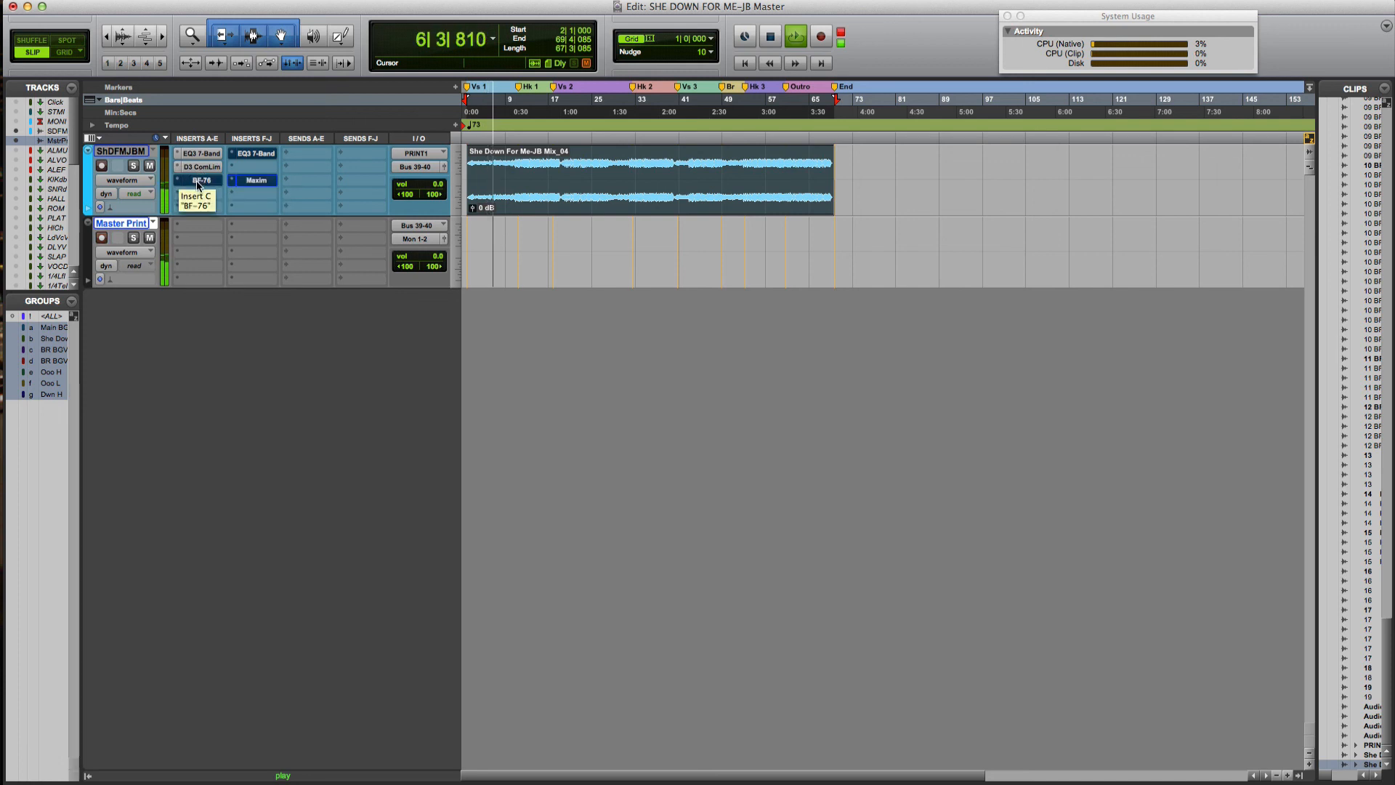
Re-enable BF-76, the second EQ3 and Maxim while the mix plays
super+click(197, 181)
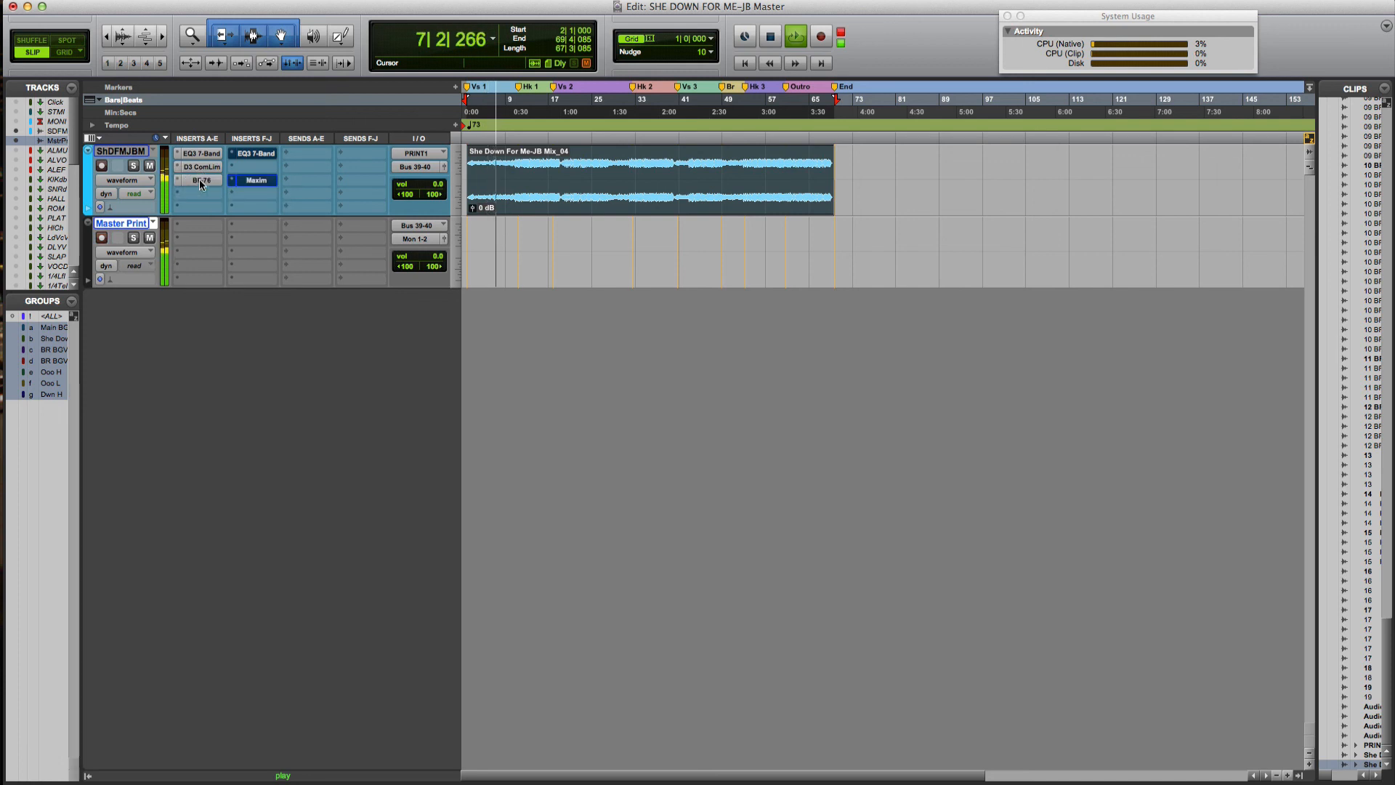
super+click(253, 155)
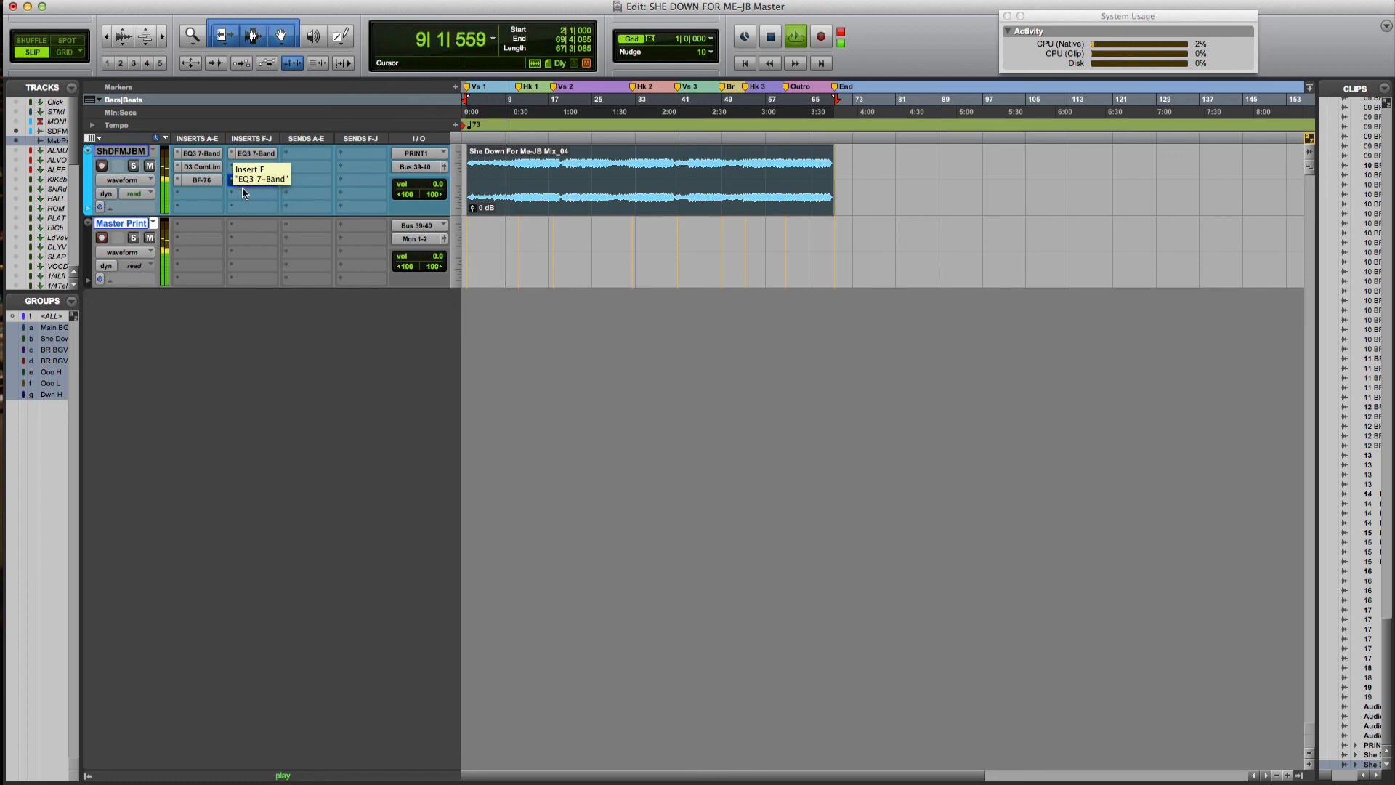
super+click(244, 181)
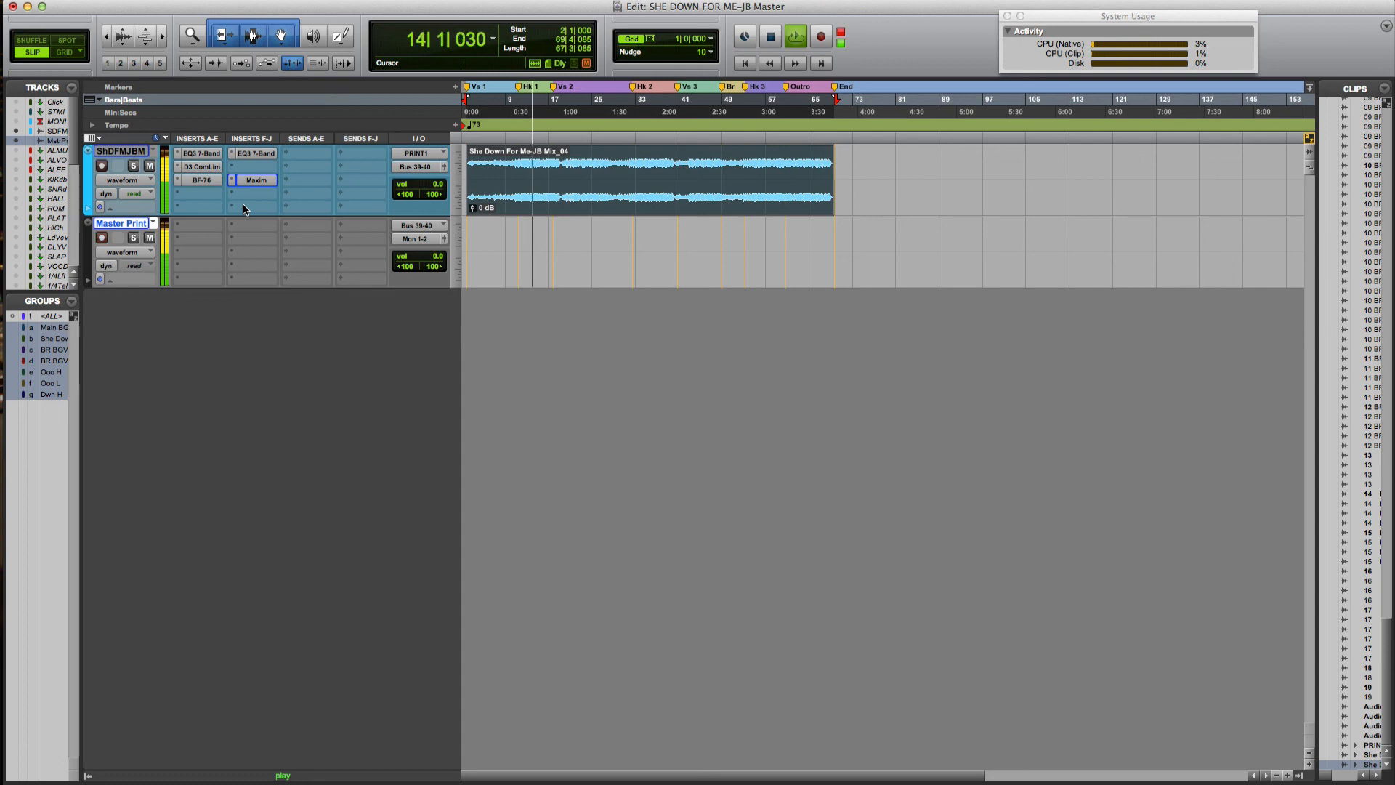
Stop playback so the counter returns to 2|1|000 with Master Print still armed
key(space)
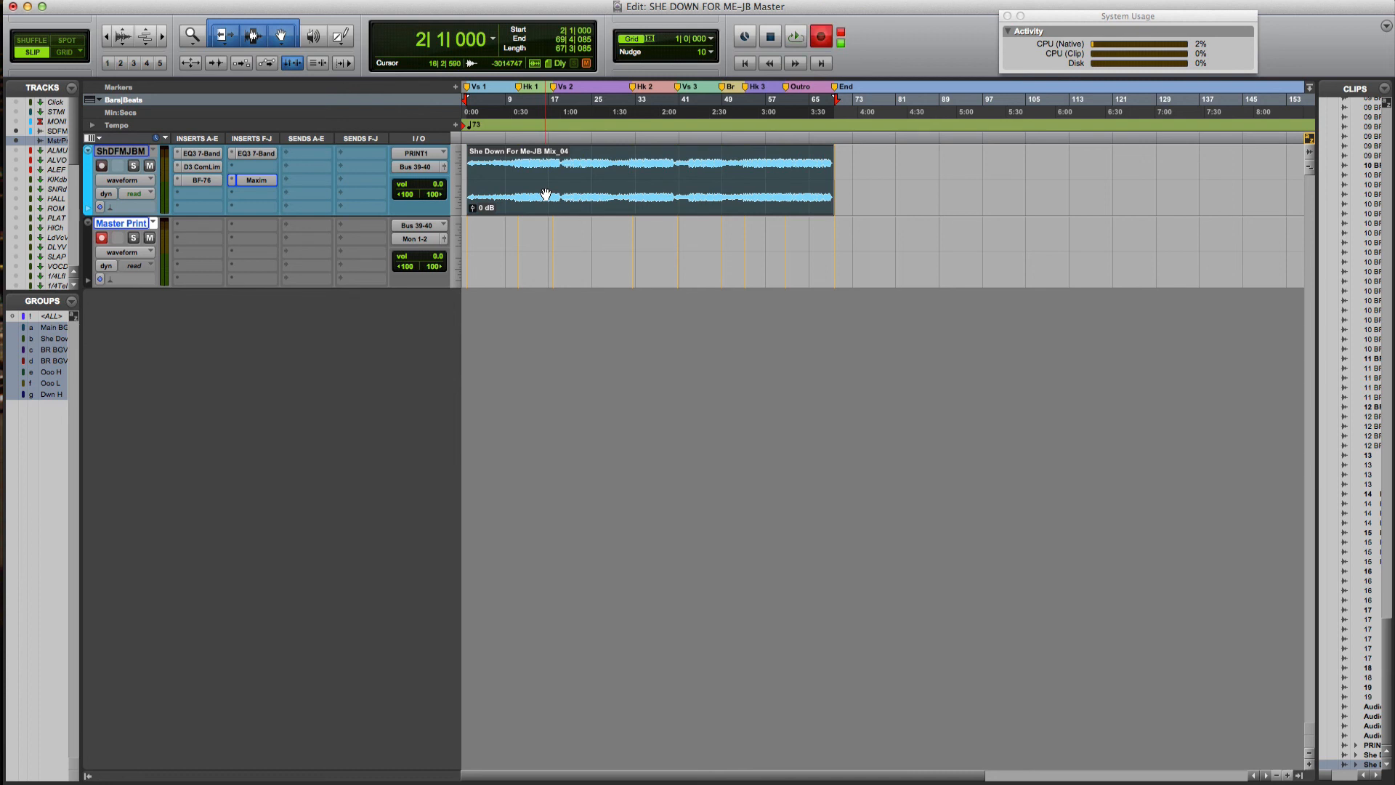
Record the full song onto the armed Master Print track as a new clip
key(space)
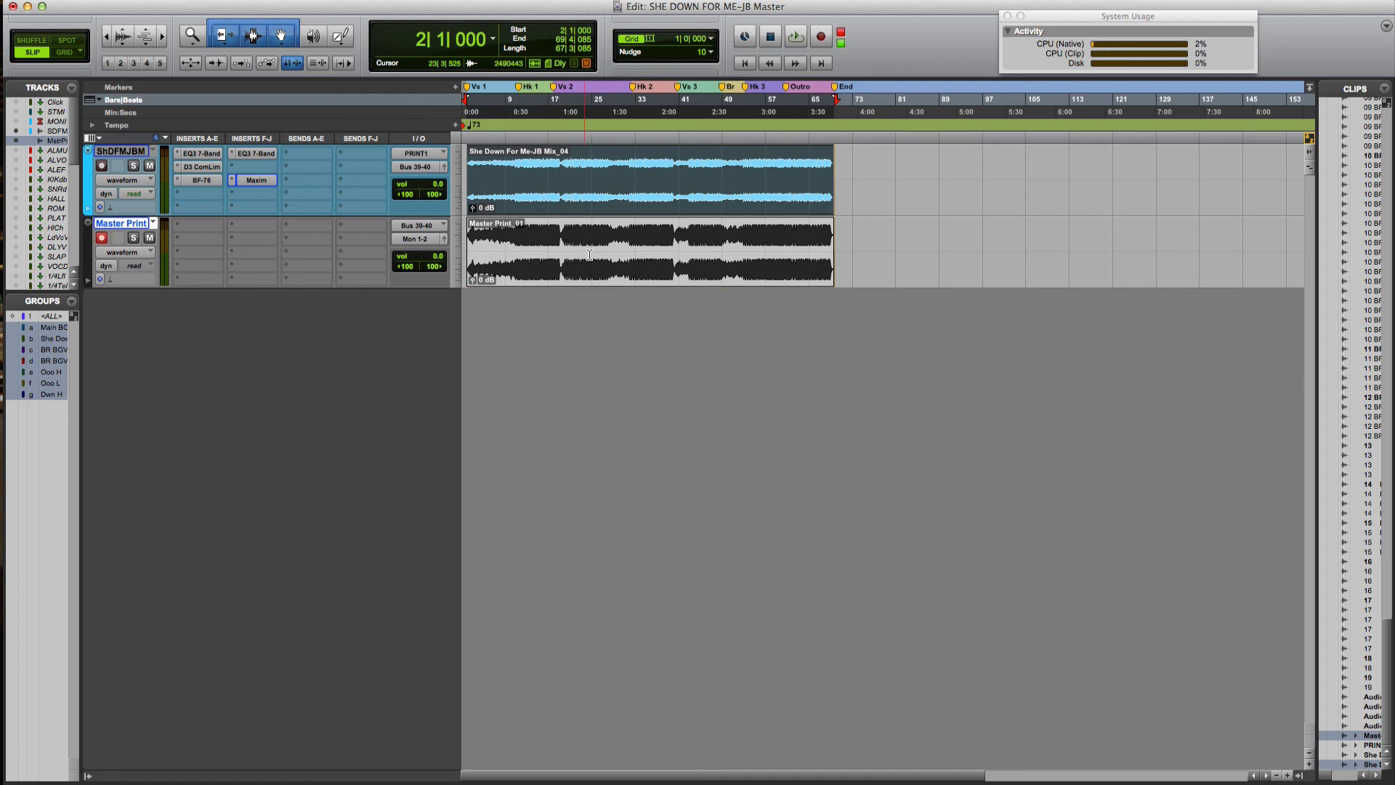
Disarm recording on the Master Print track
click(99, 234)
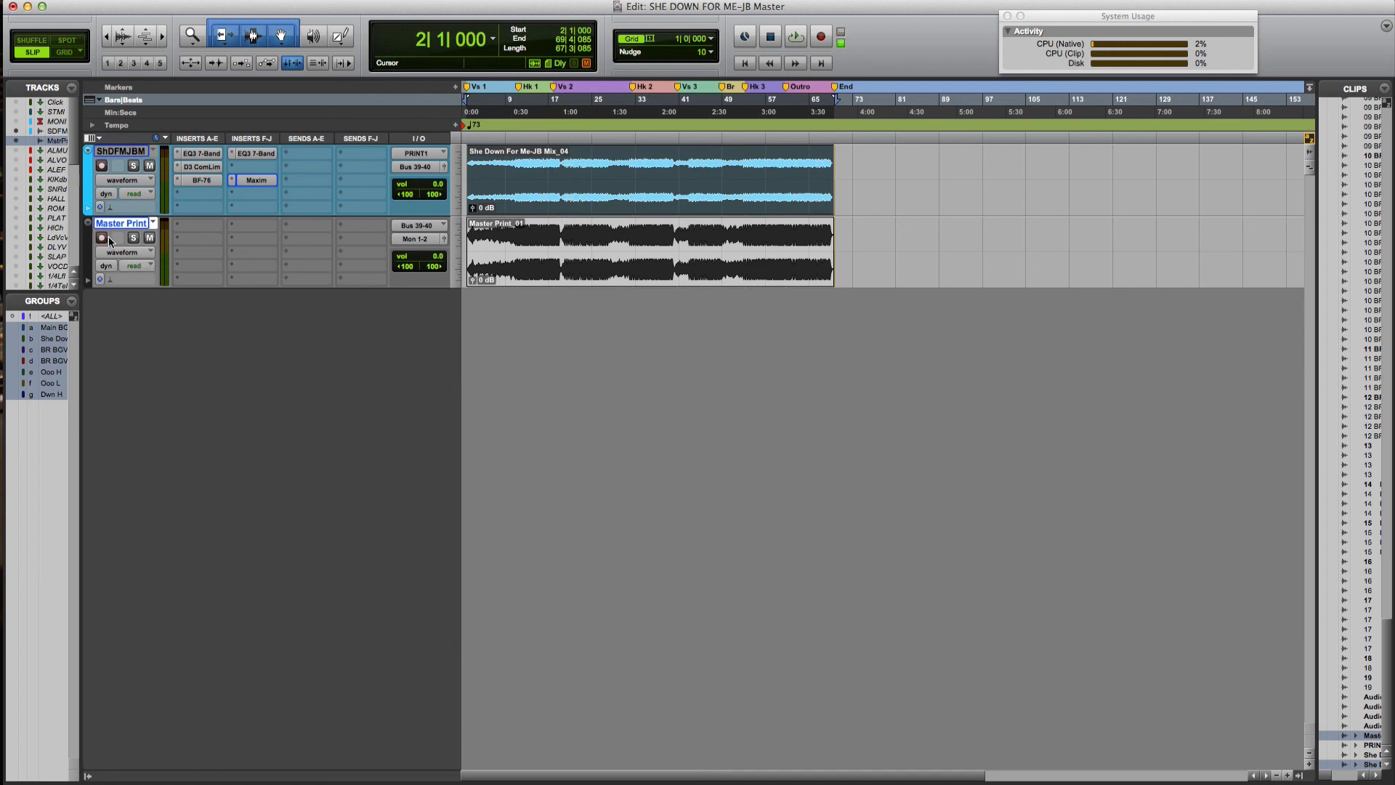
right_click(625, 270)
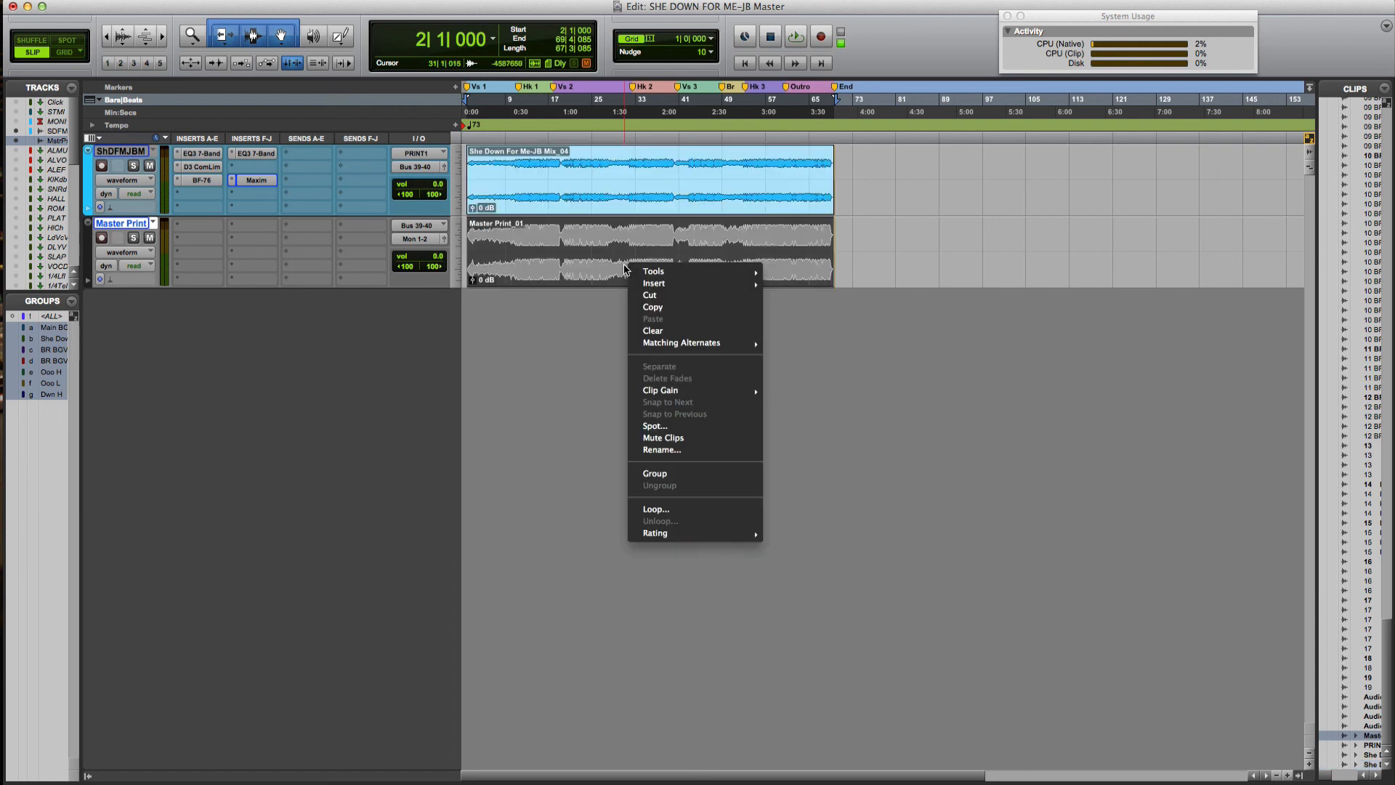
click(504, 583)
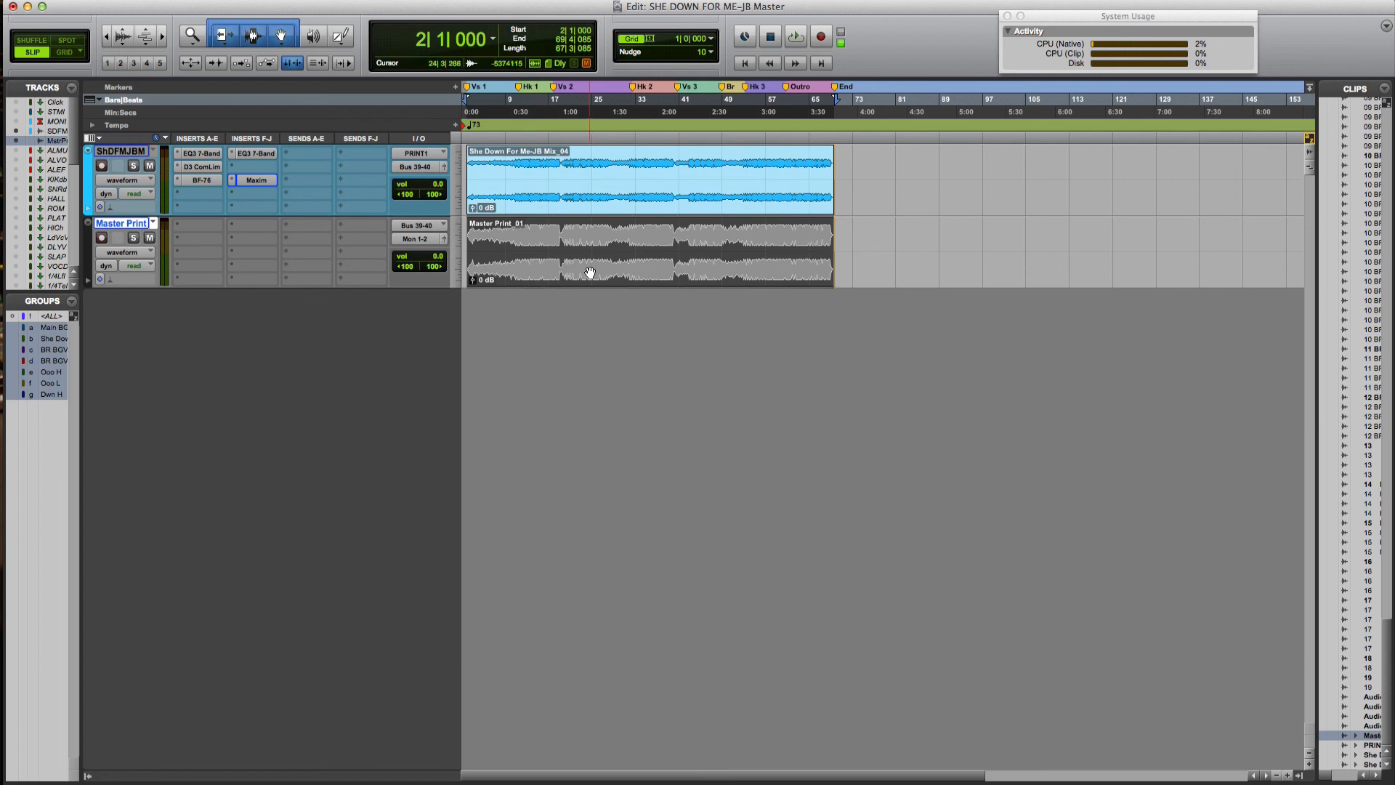
Rename the recorded Master Print_01 clip to 'Master'
right_click(547, 252)
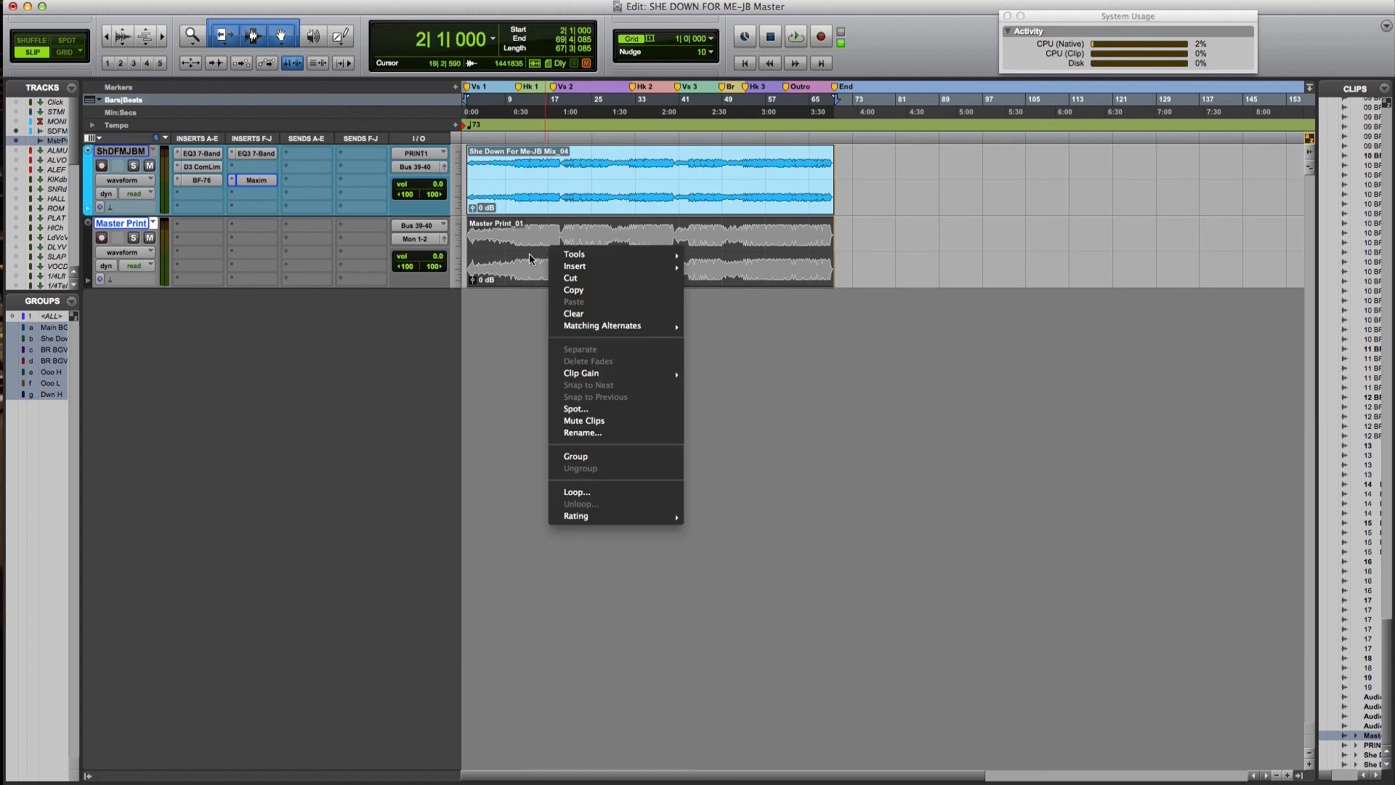
click(607, 433)
click(660, 263)
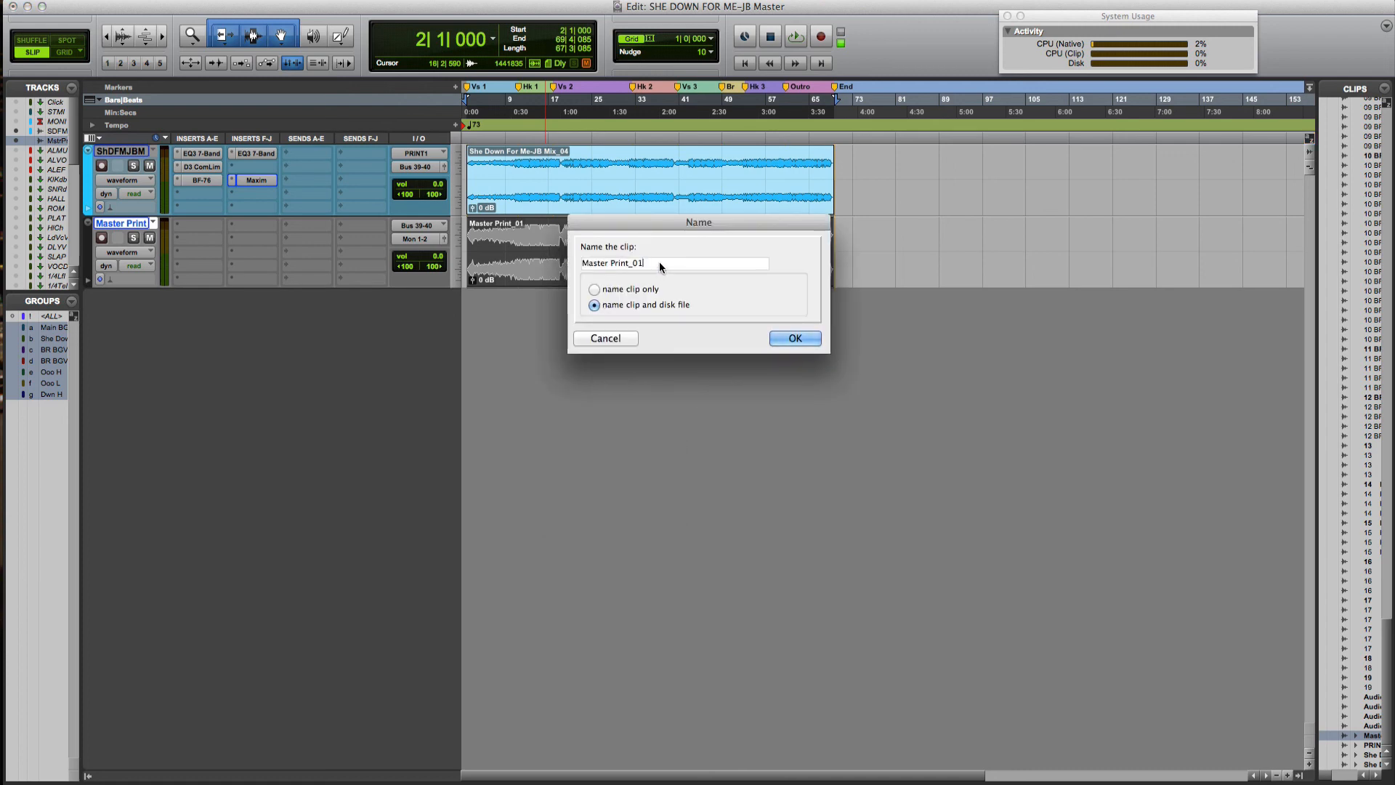
key(BackSpace)
key(BackSpace)
key(BackSpace)
key(BackSpace)
key(BackSpace)
key(BackSpace)
key(BackSpace)
key(BackSpace)
key(BackSpace)
click(793, 338)
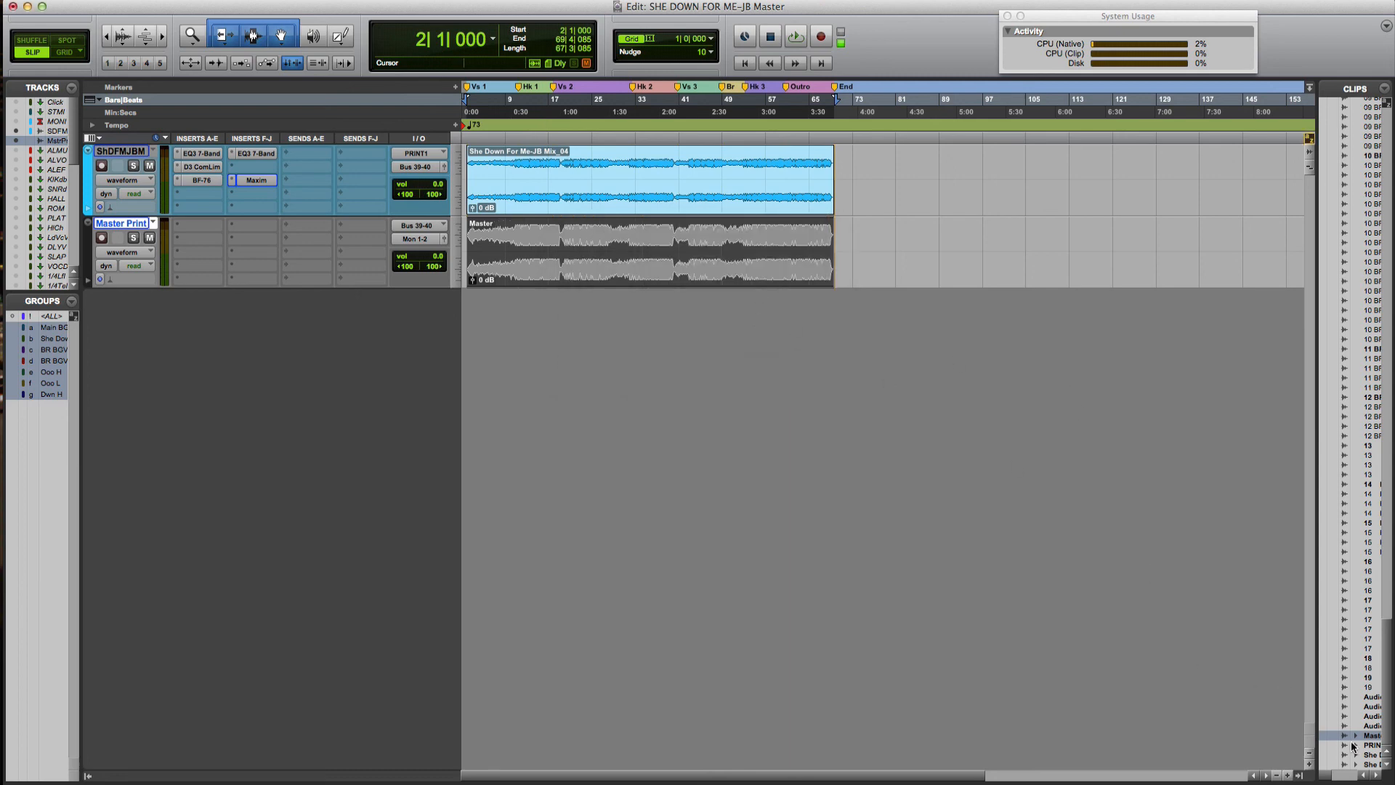
Export the Master clip as a WAV file, 16-bit 44.1 kHz, saved into the BOUNCE folder
right_click(1371, 740)
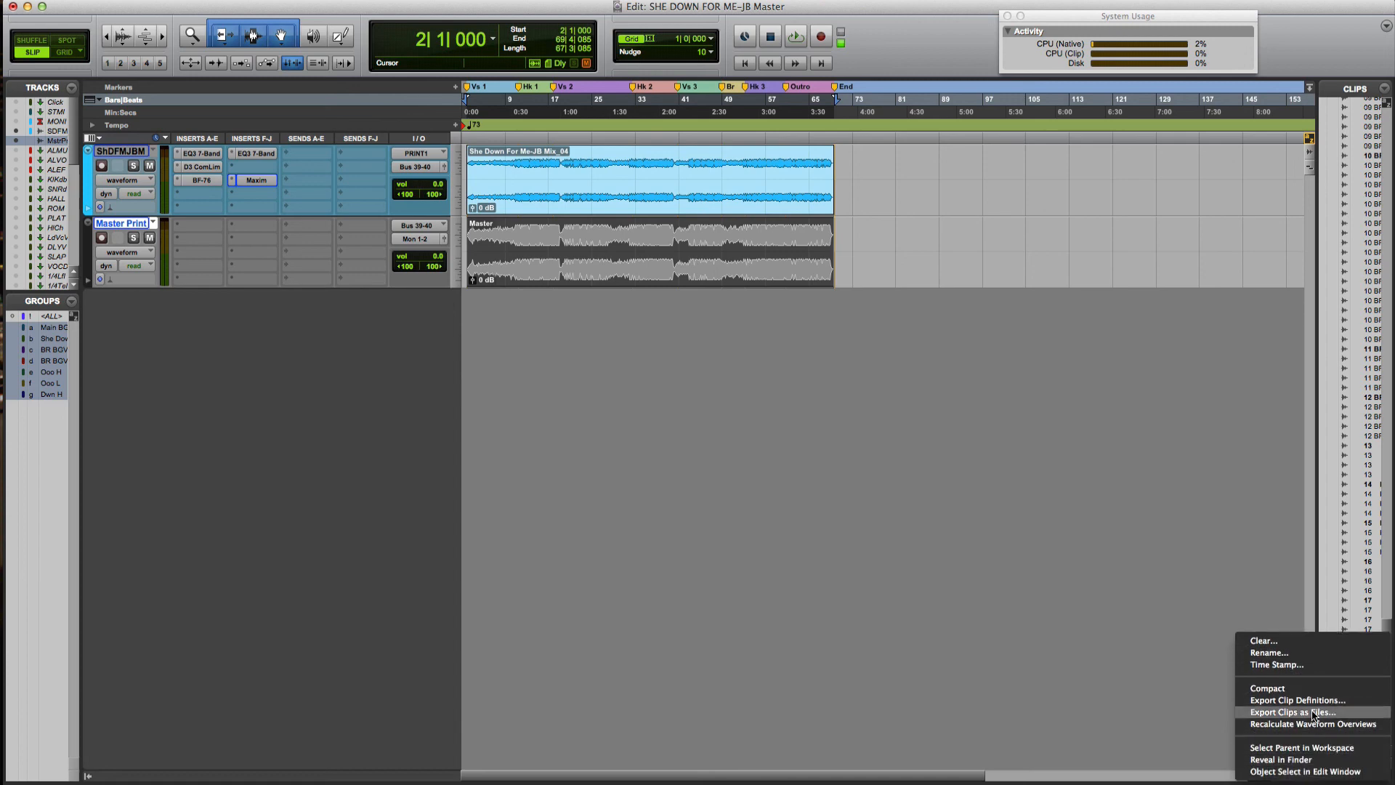
click(1314, 712)
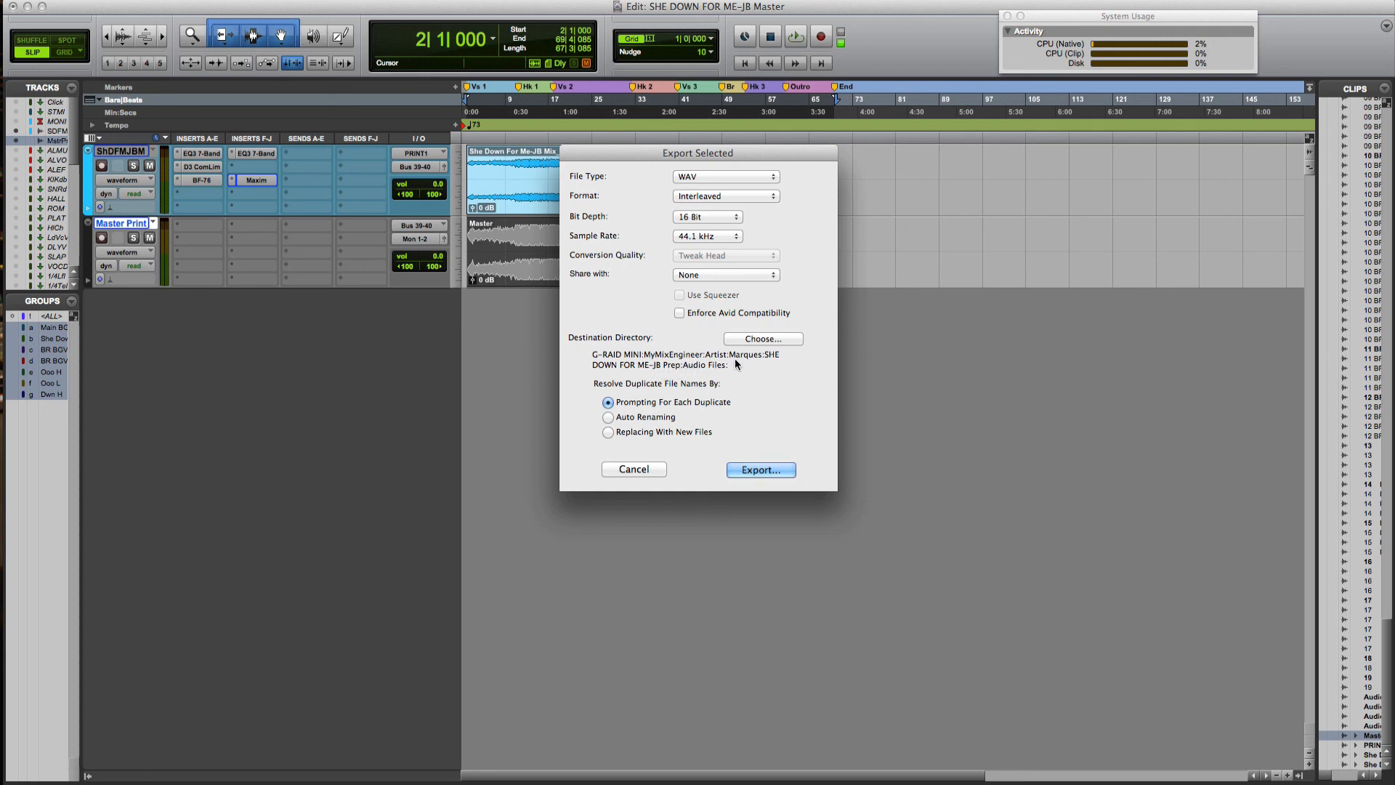
click(749, 471)
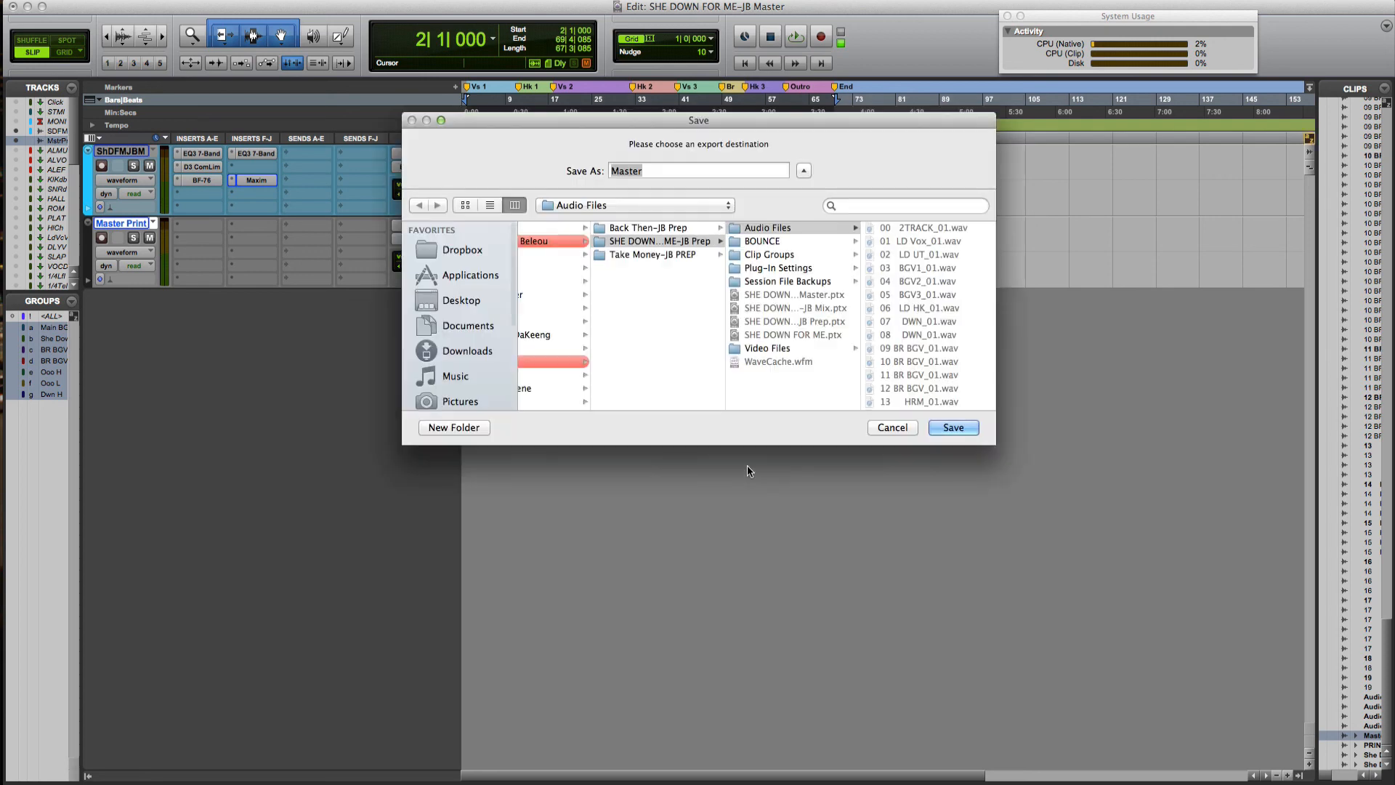
click(772, 241)
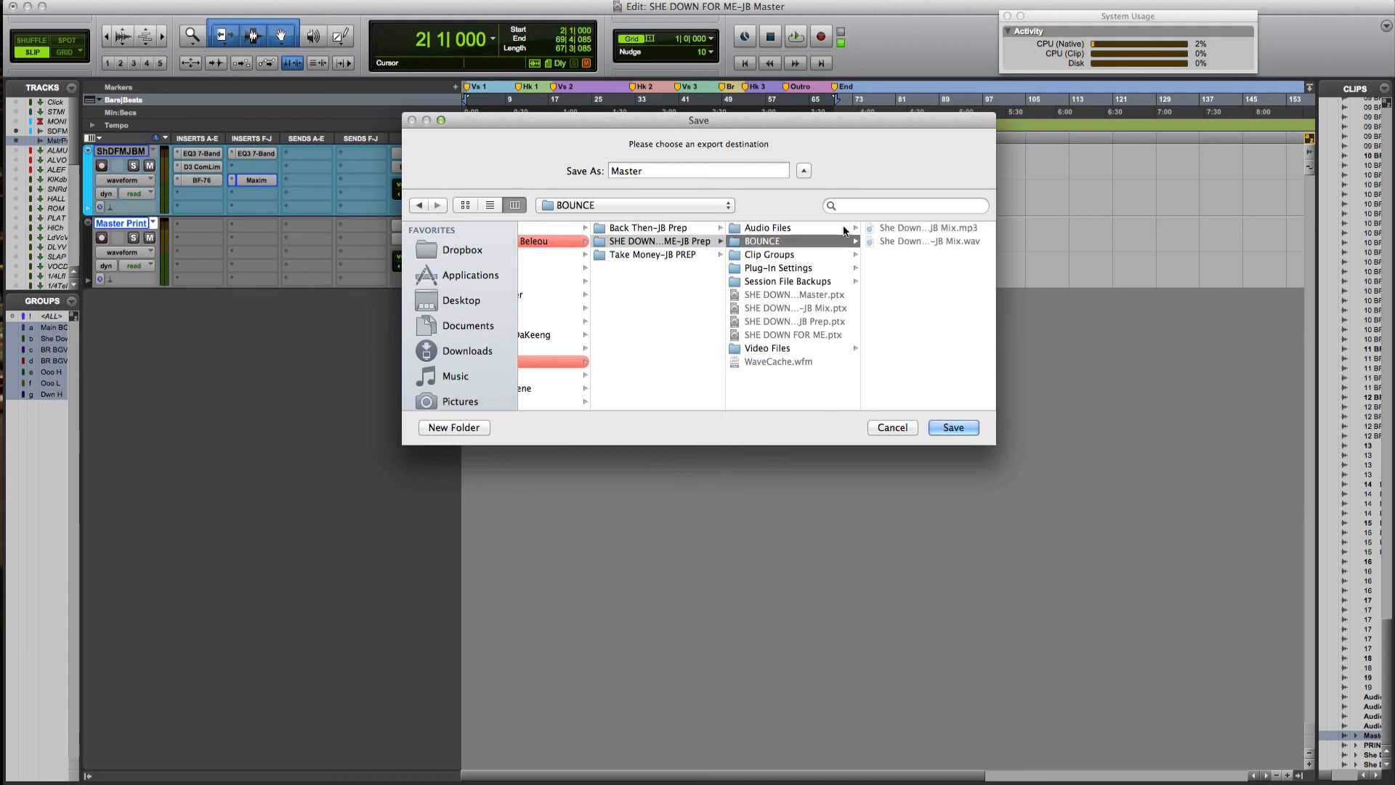
click(952, 427)
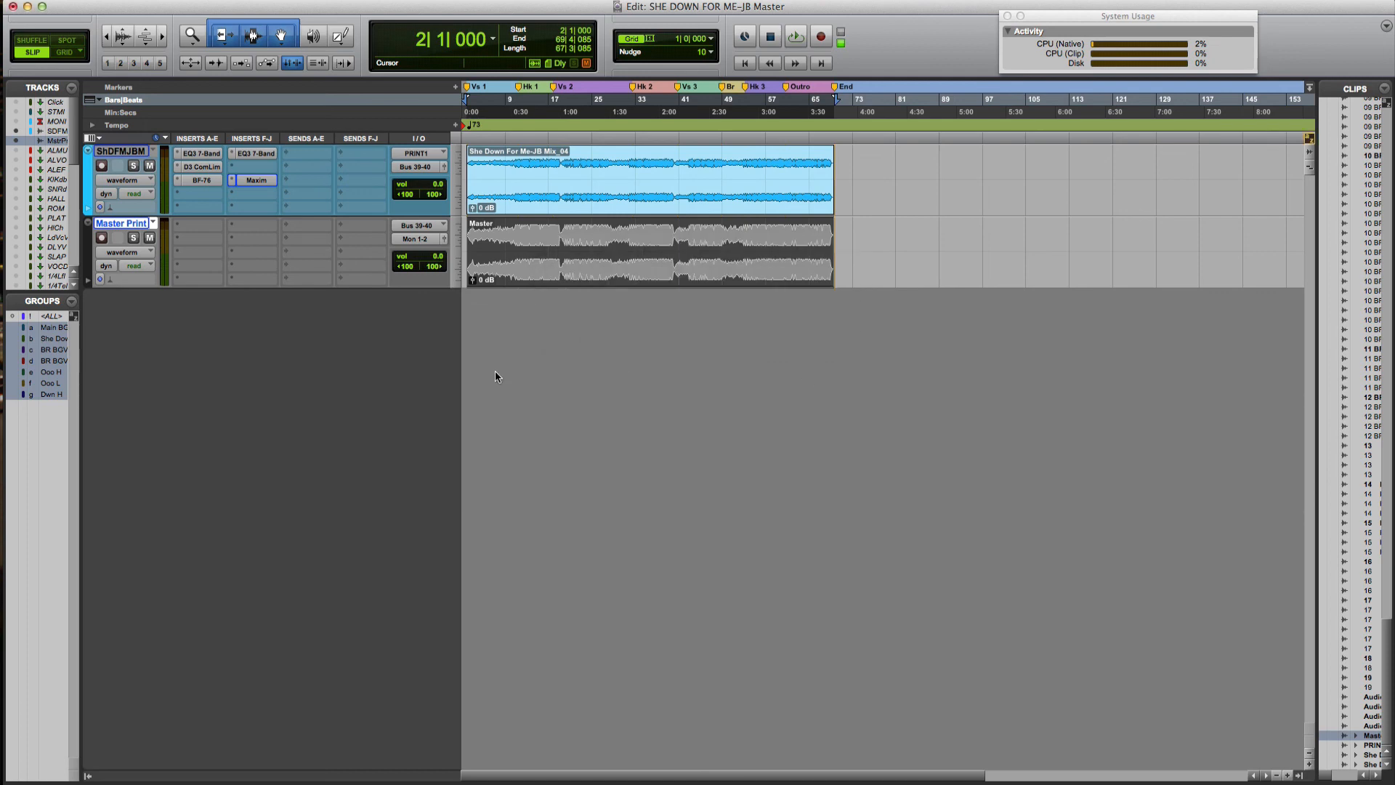
Launch Safari from the Dock and load WeTransfer from Top Sites
mouse_move(2, 334)
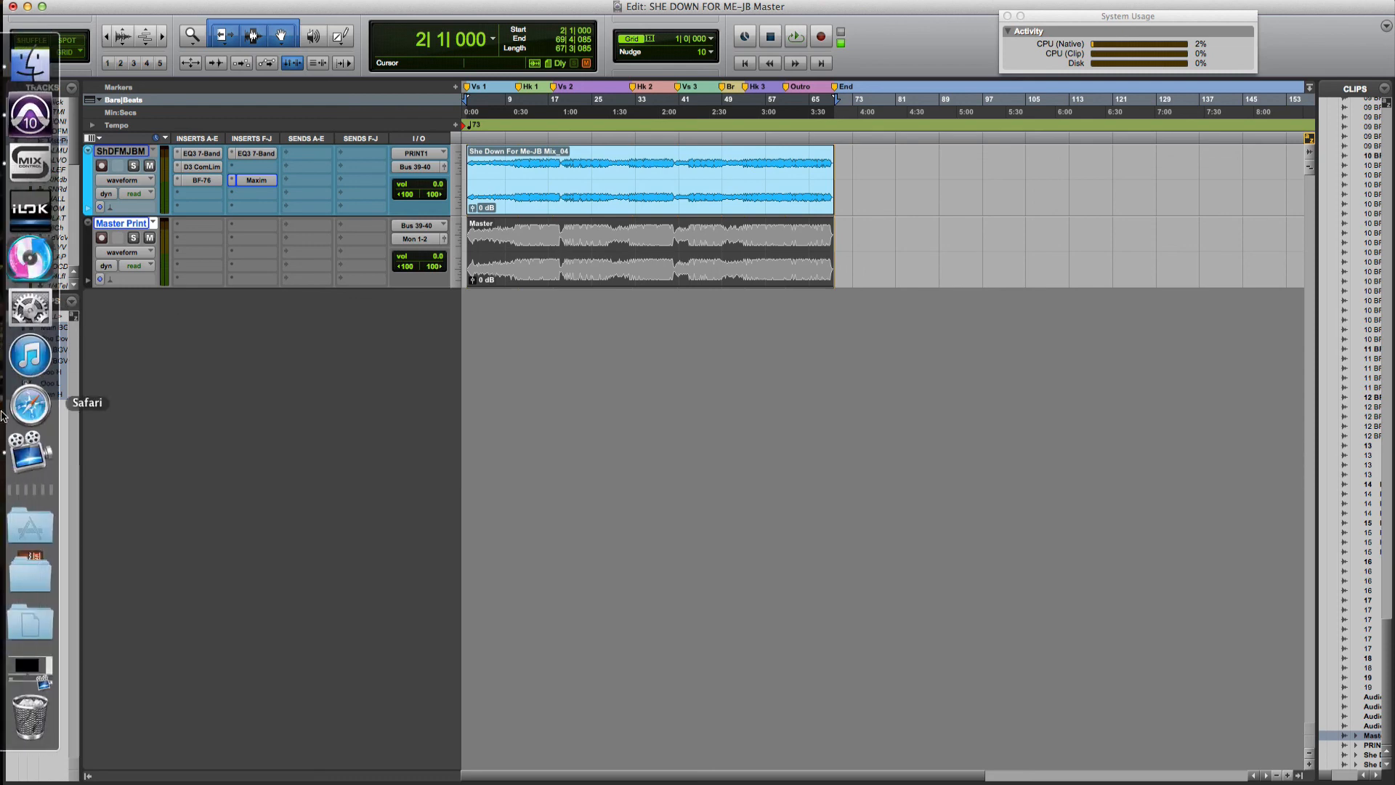
click(32, 417)
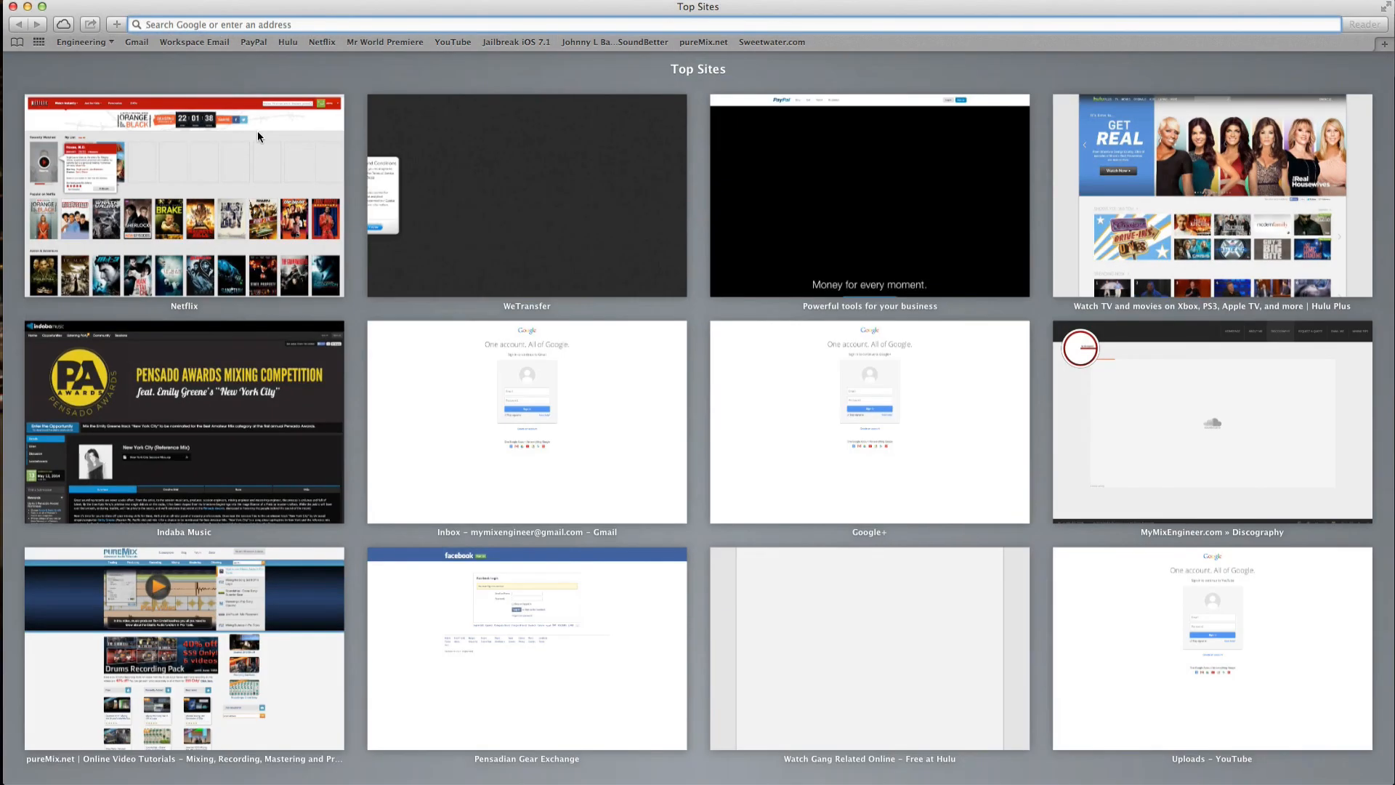
click(458, 234)
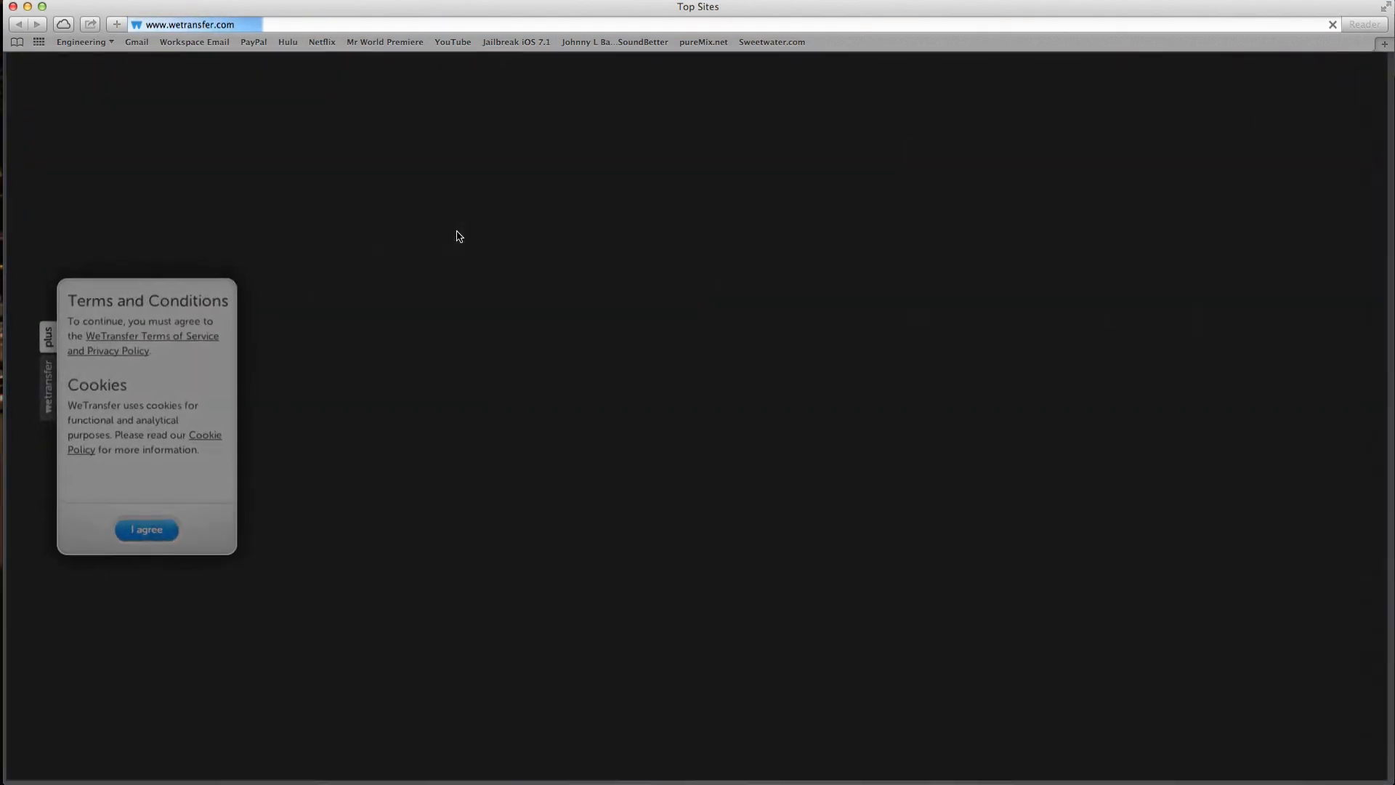
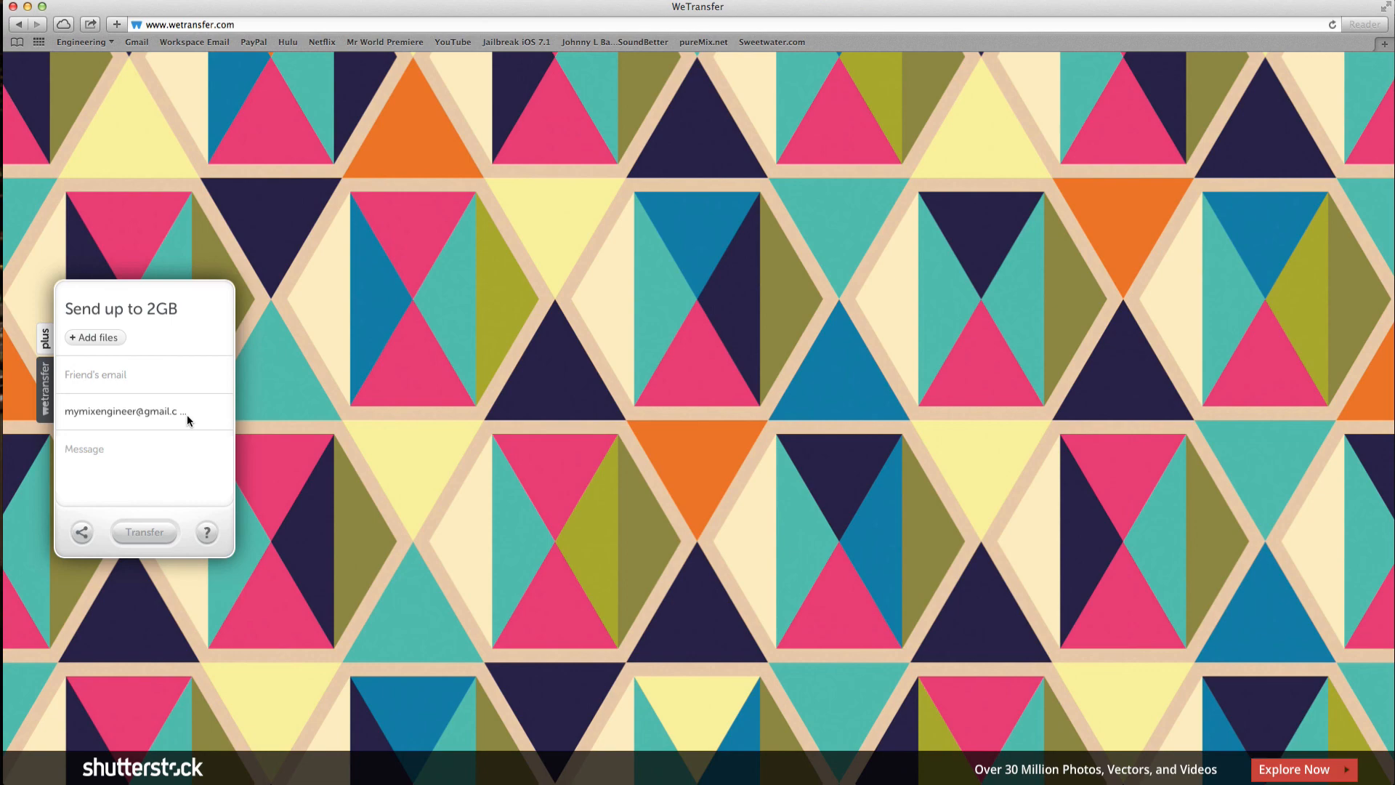
Attach Master.wav from G-RAID MINI > MyMixEngineer > Artist > SHE DOWN FOR ME-JB Prep > BOUNCE
click(108, 339)
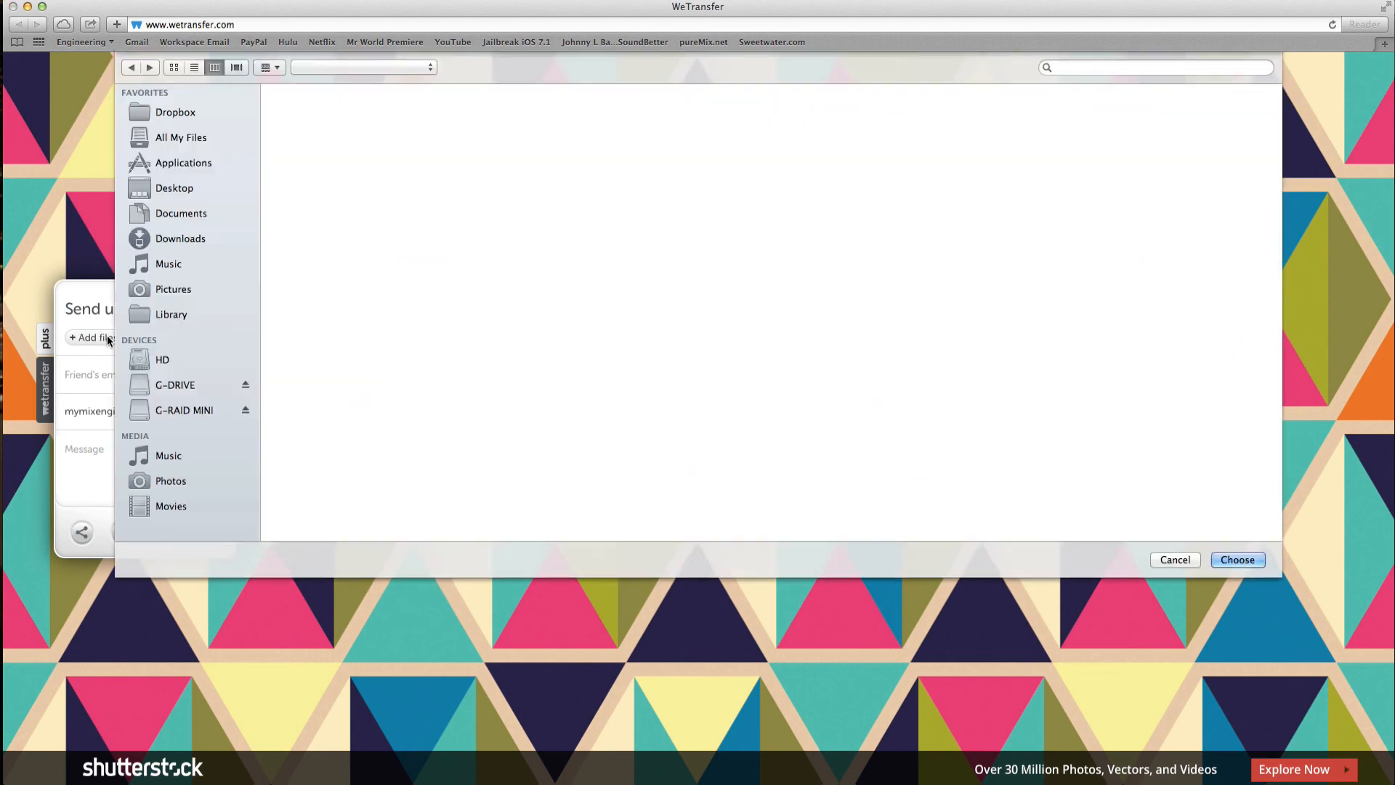
click(171, 387)
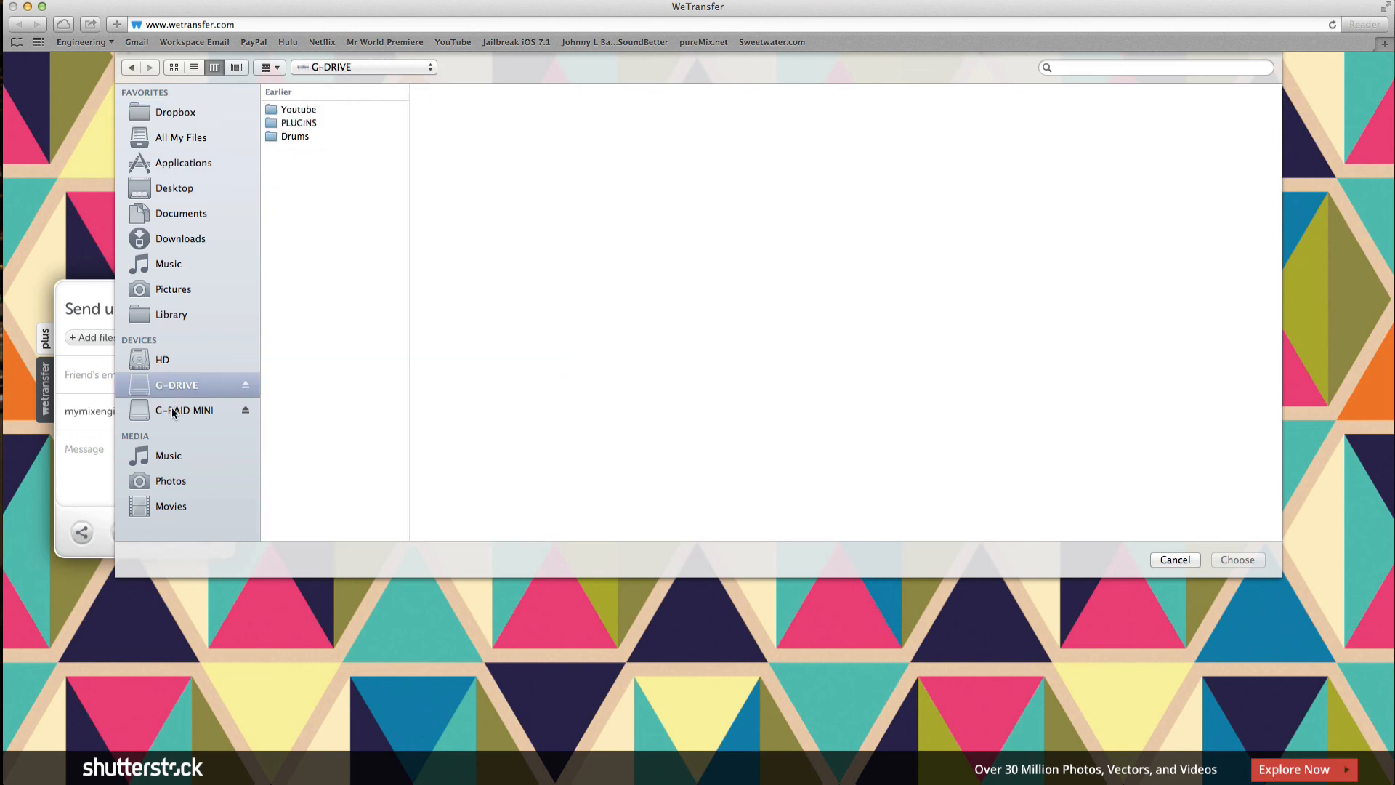
click(173, 411)
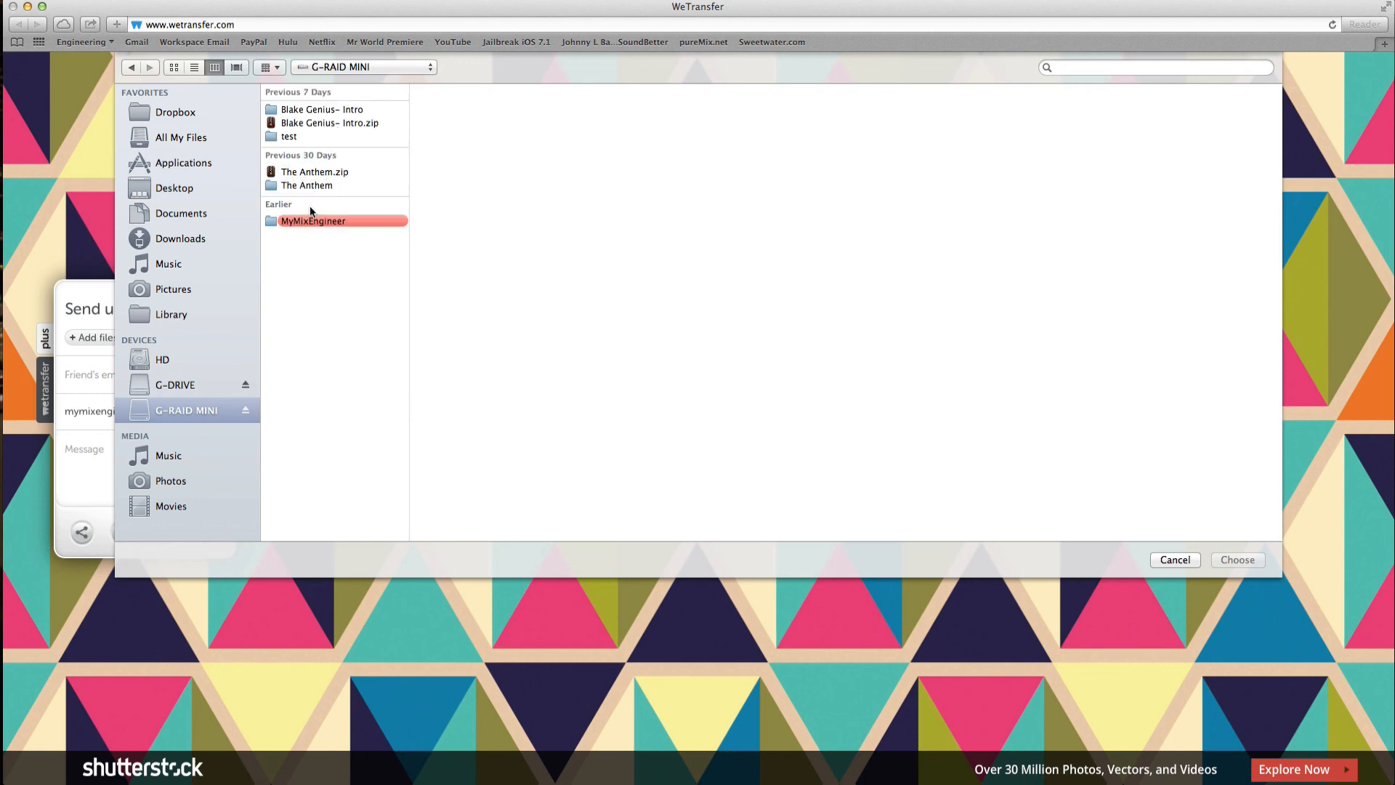
click(305, 220)
click(436, 142)
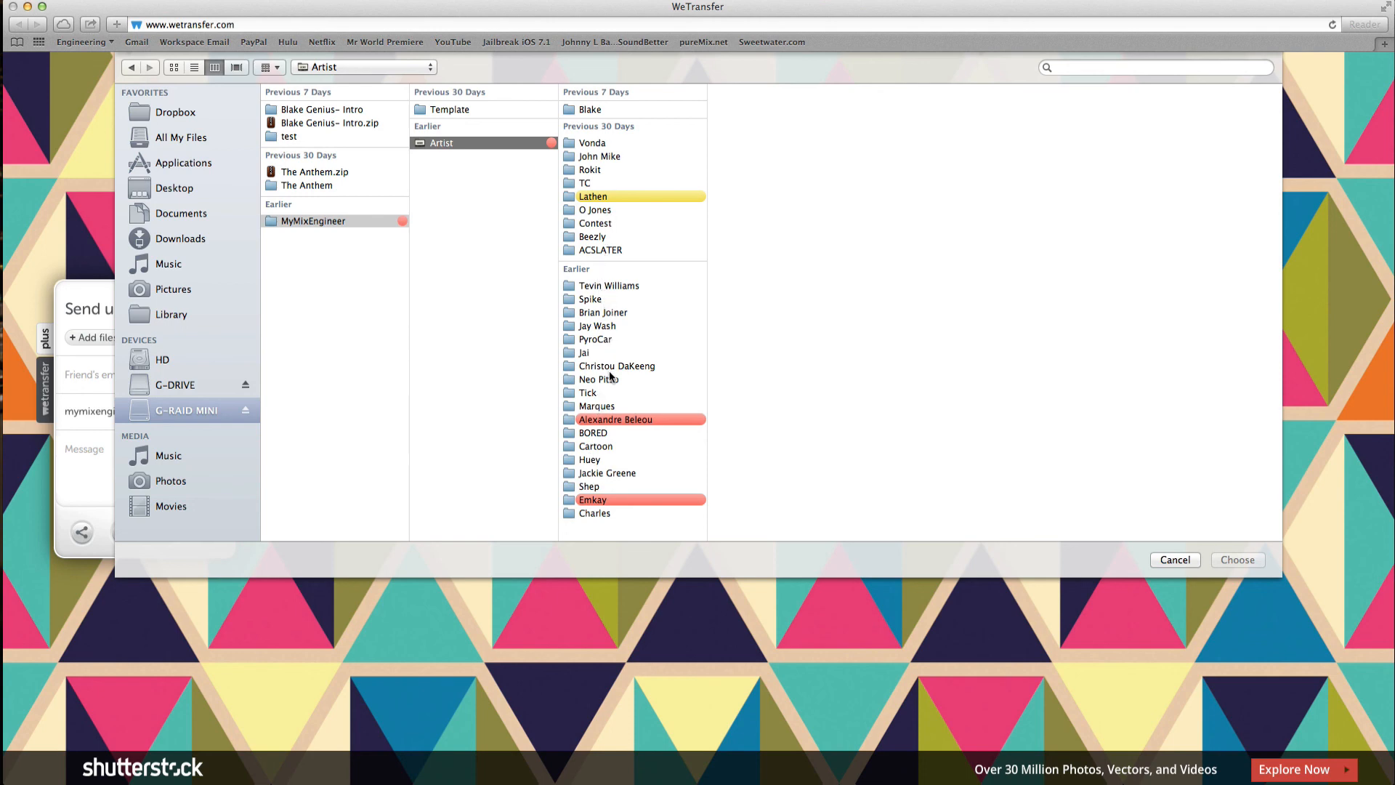
click(599, 406)
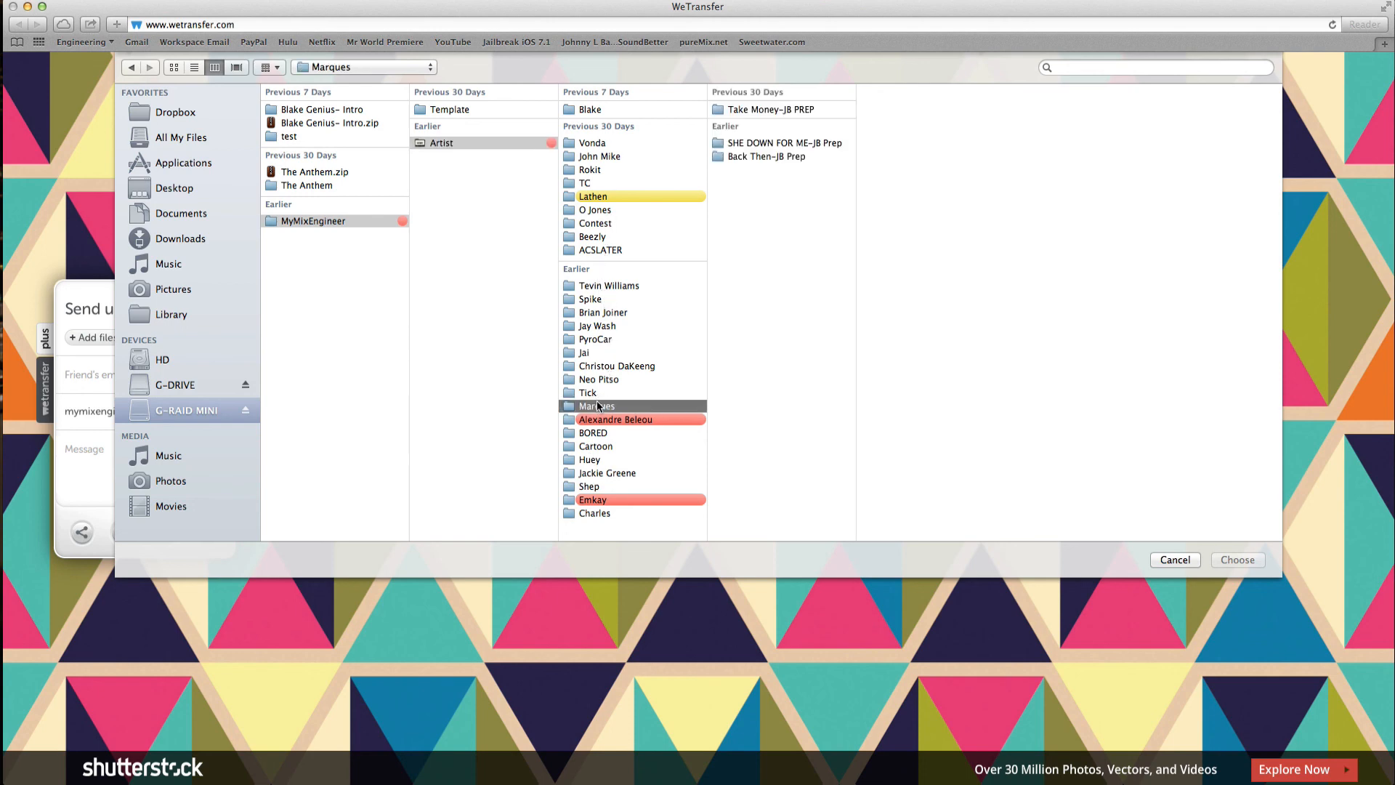
click(763, 144)
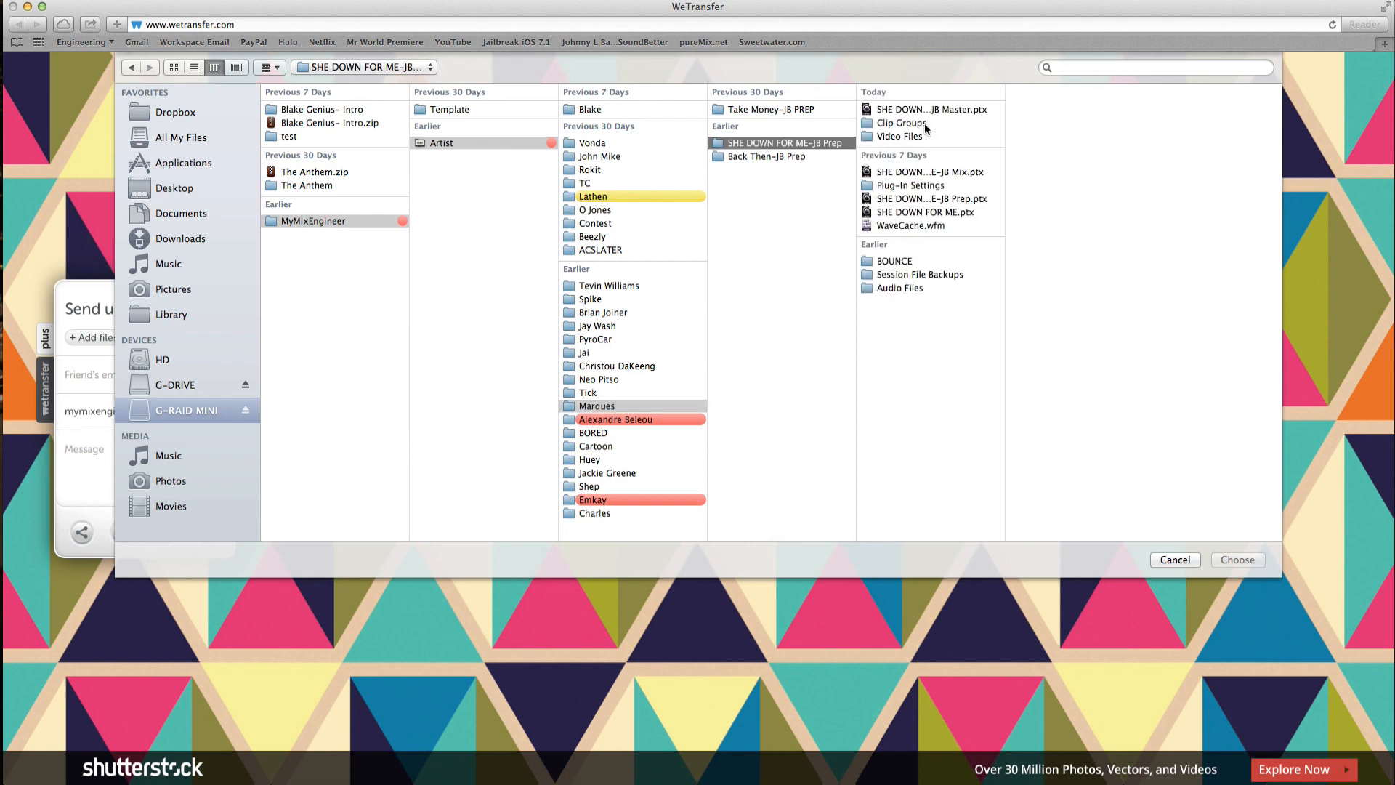
click(892, 261)
click(1041, 109)
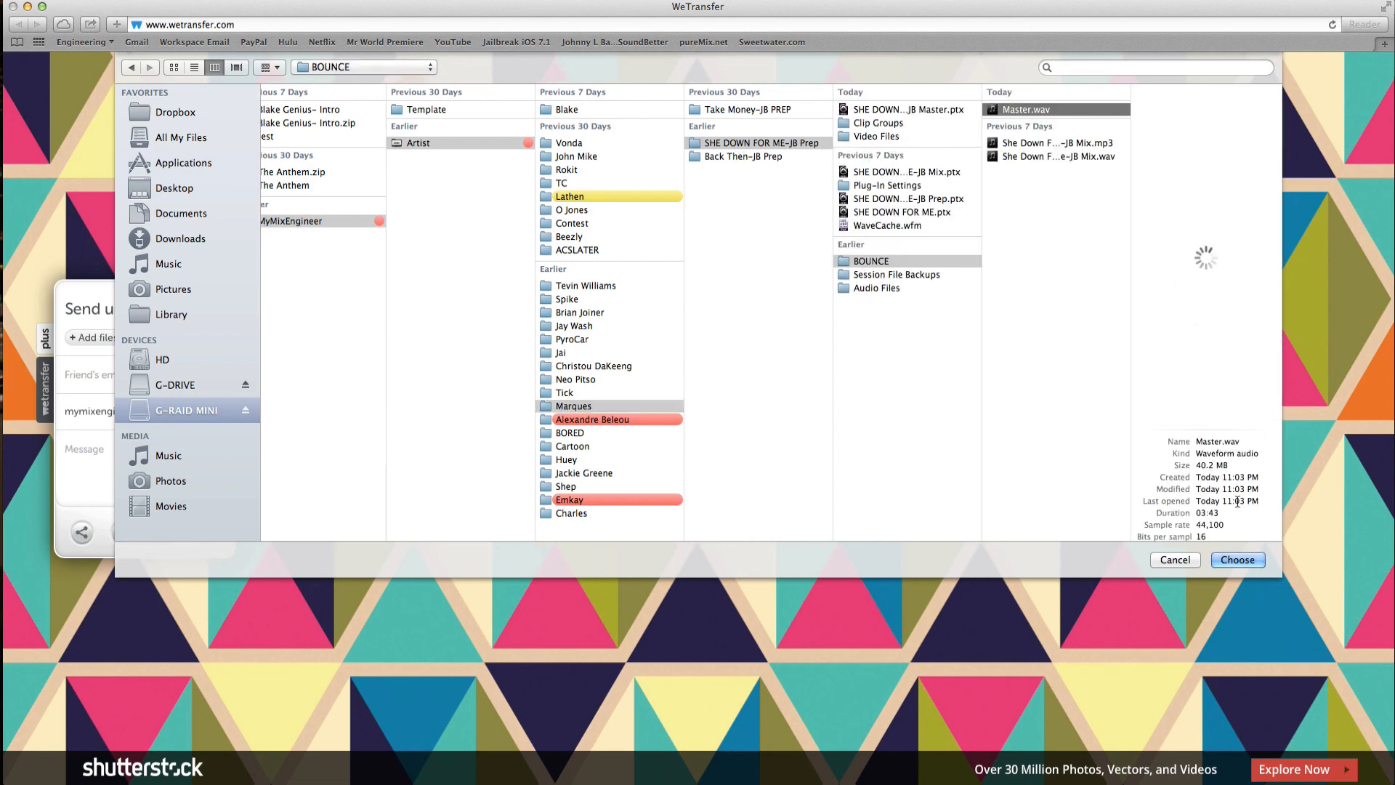
click(1244, 559)
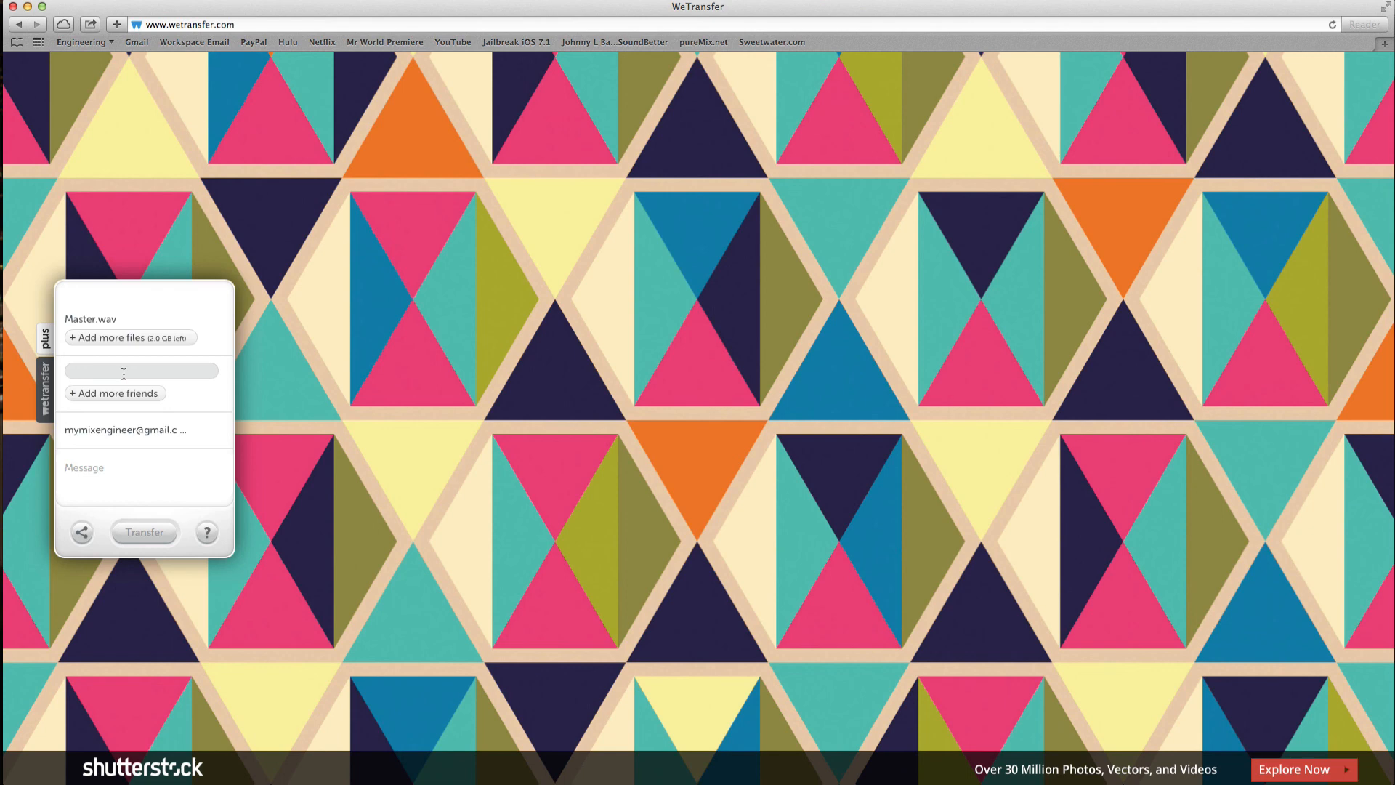
Enter the client's e-mail as recipient and the message 'Please let me know if there are any changes.'
click(102, 469)
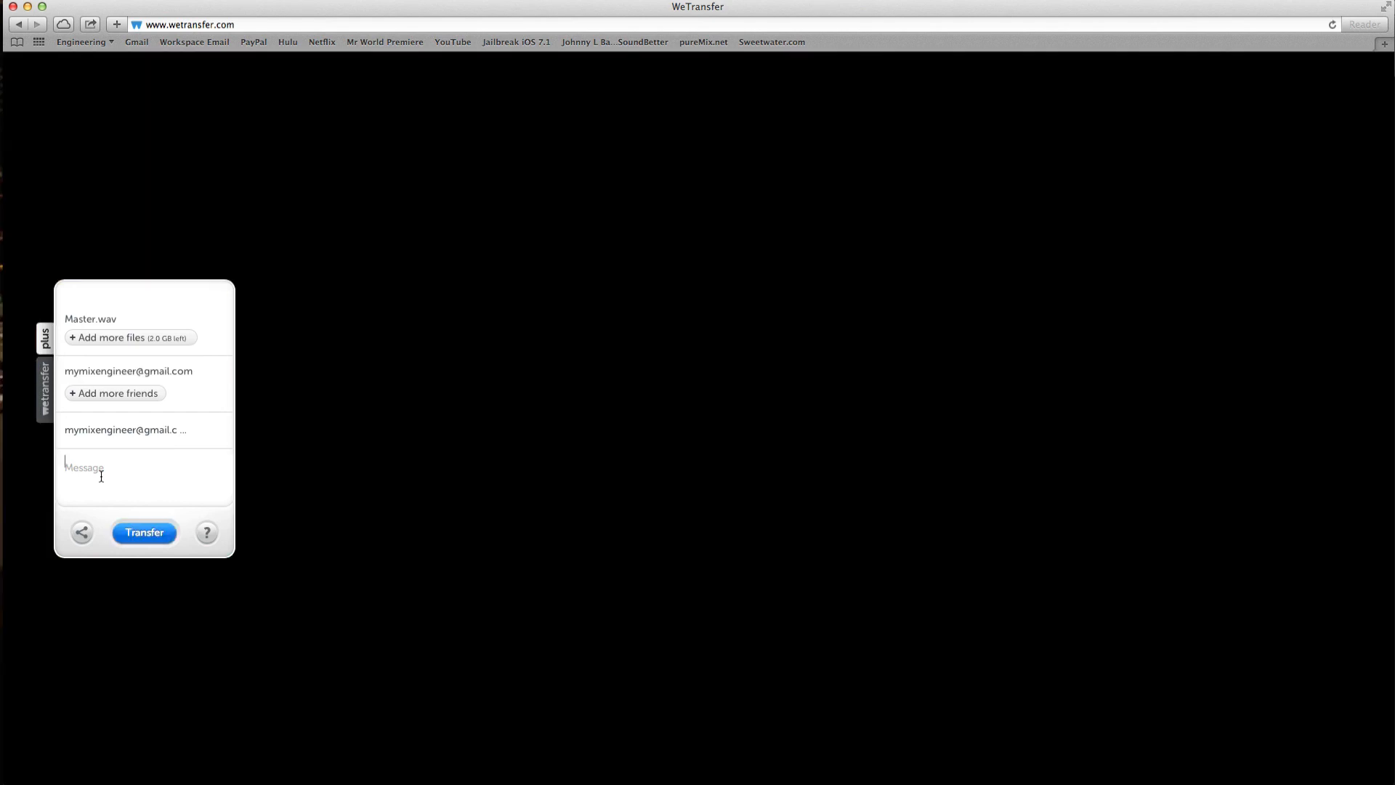
text(Plea)
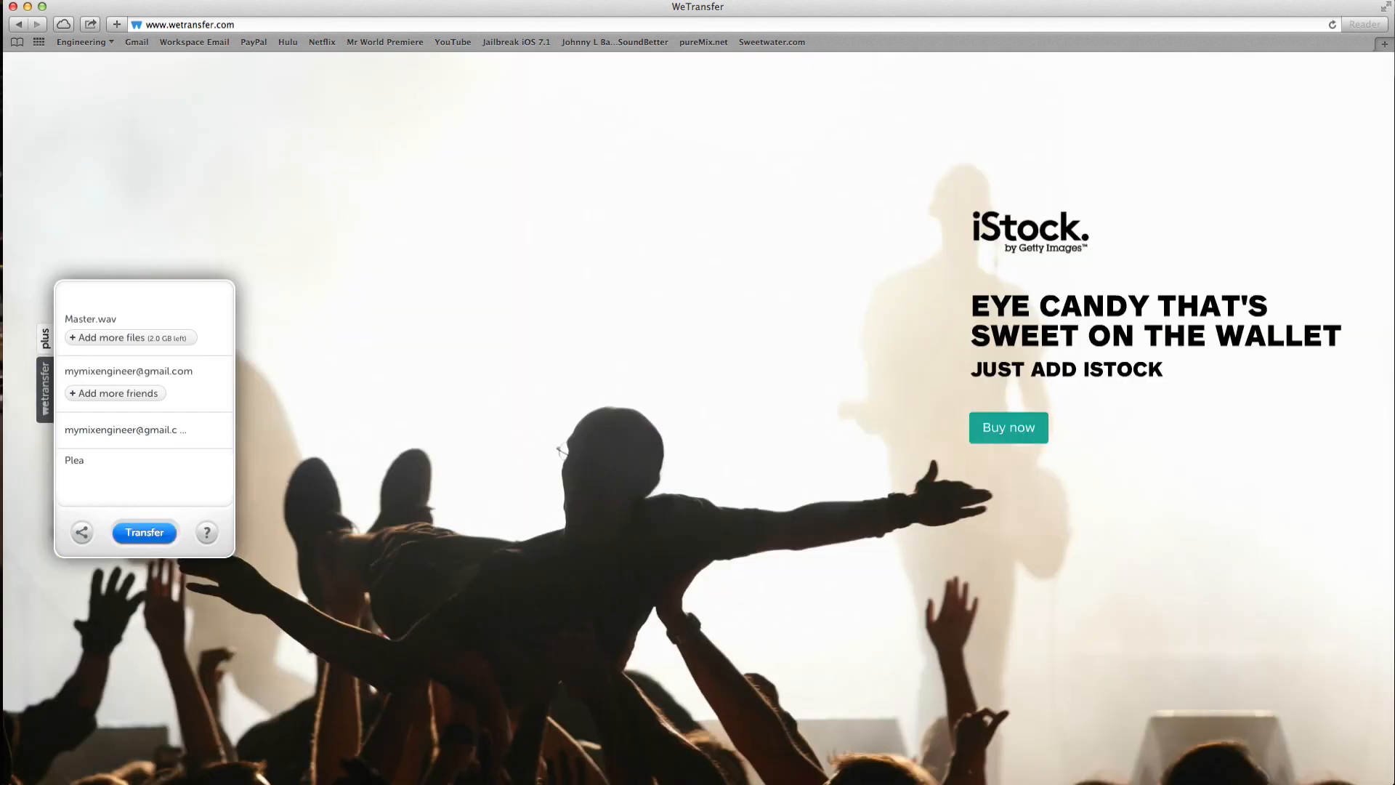
text(se )
text(let me )
text(know )
text(if the)
text(i)
key(BackSpace)
text(re )
text(ae)
text(e )
text(any ch)
text(n)
text(ag)
key(BackSpace)
key(BackSpace)
key(BackSpace)
text(ag)
key(BackSpace)
text(nges )
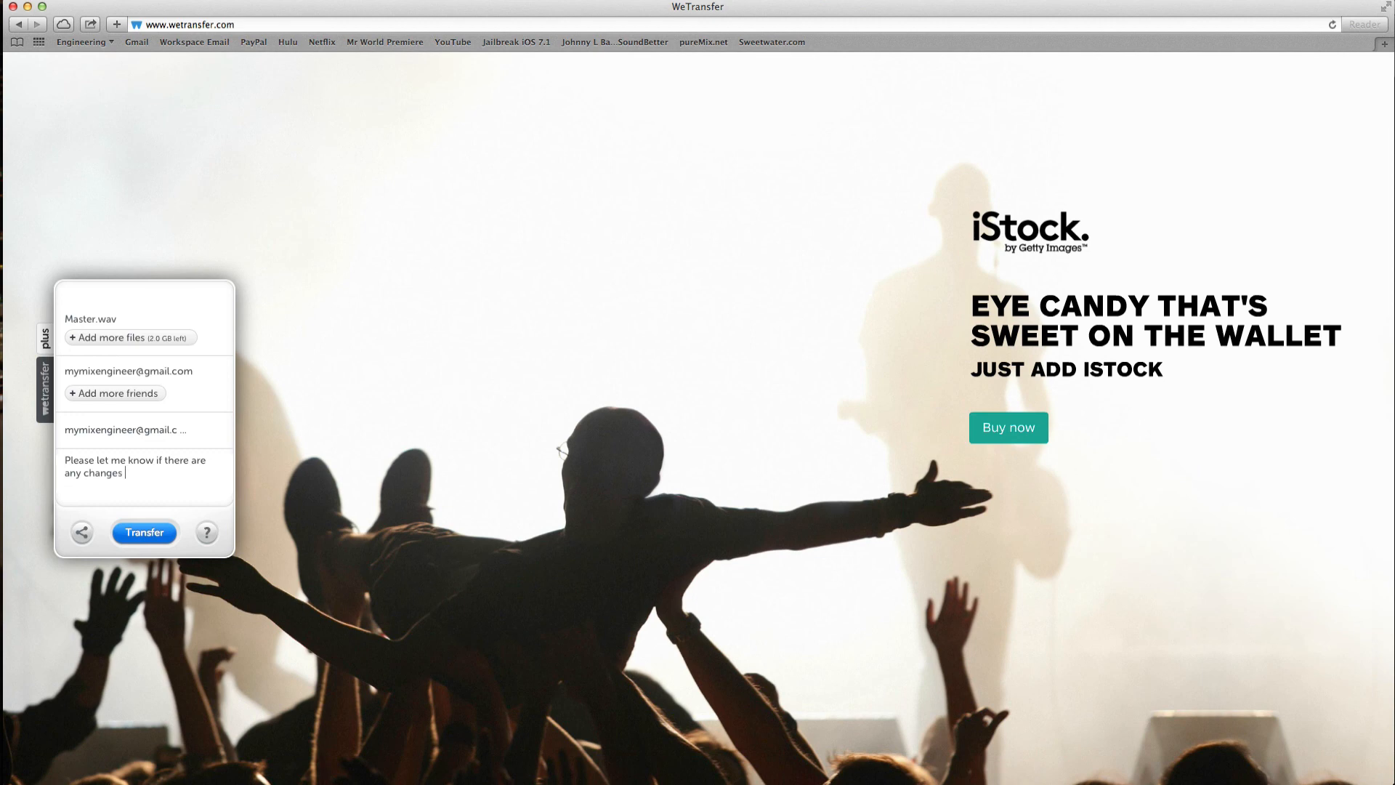
text(.)
key(BackSpace)
text(.)
Start the Master.wav transfer, then switch to the Pro Tools session window via Mission Control
click(154, 538)
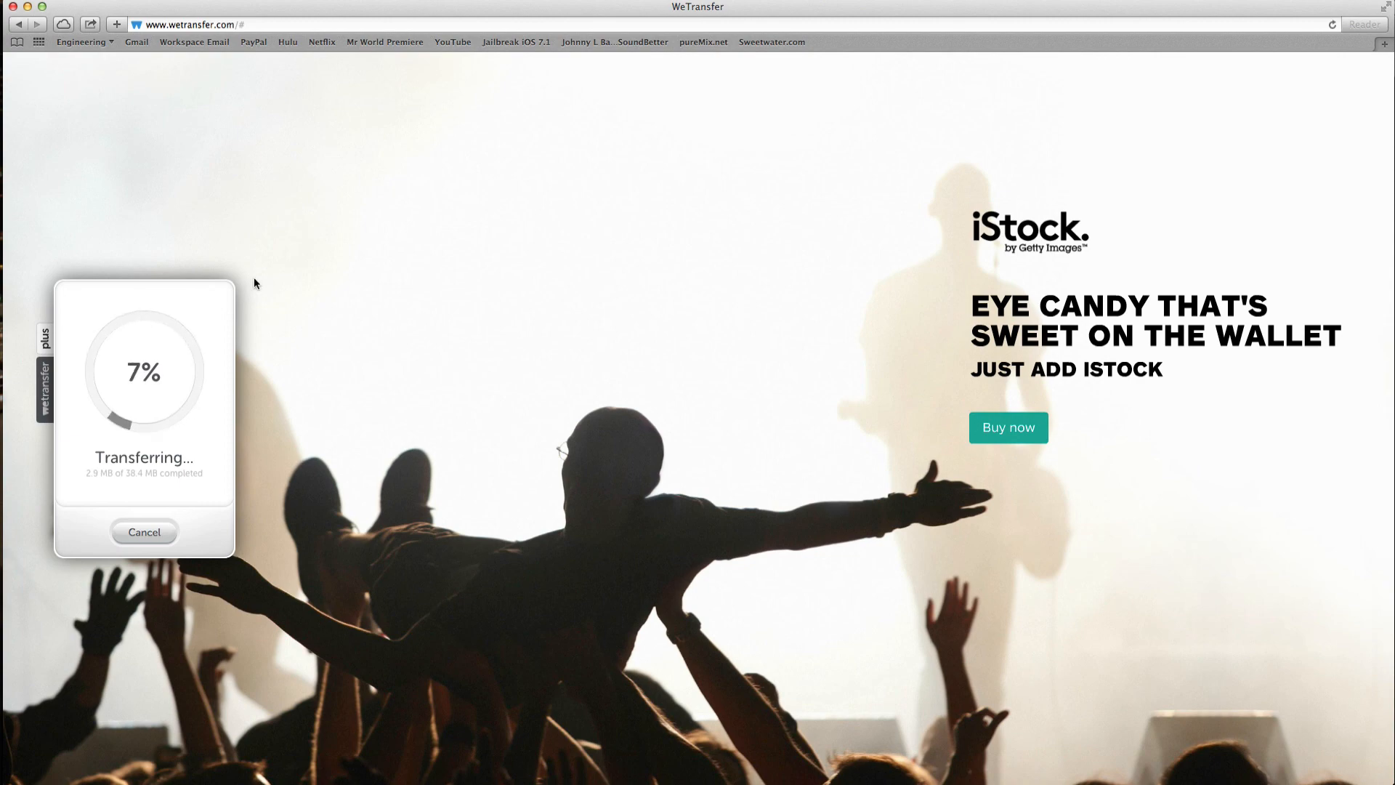
key(ctrl+Up)
click(558, 431)
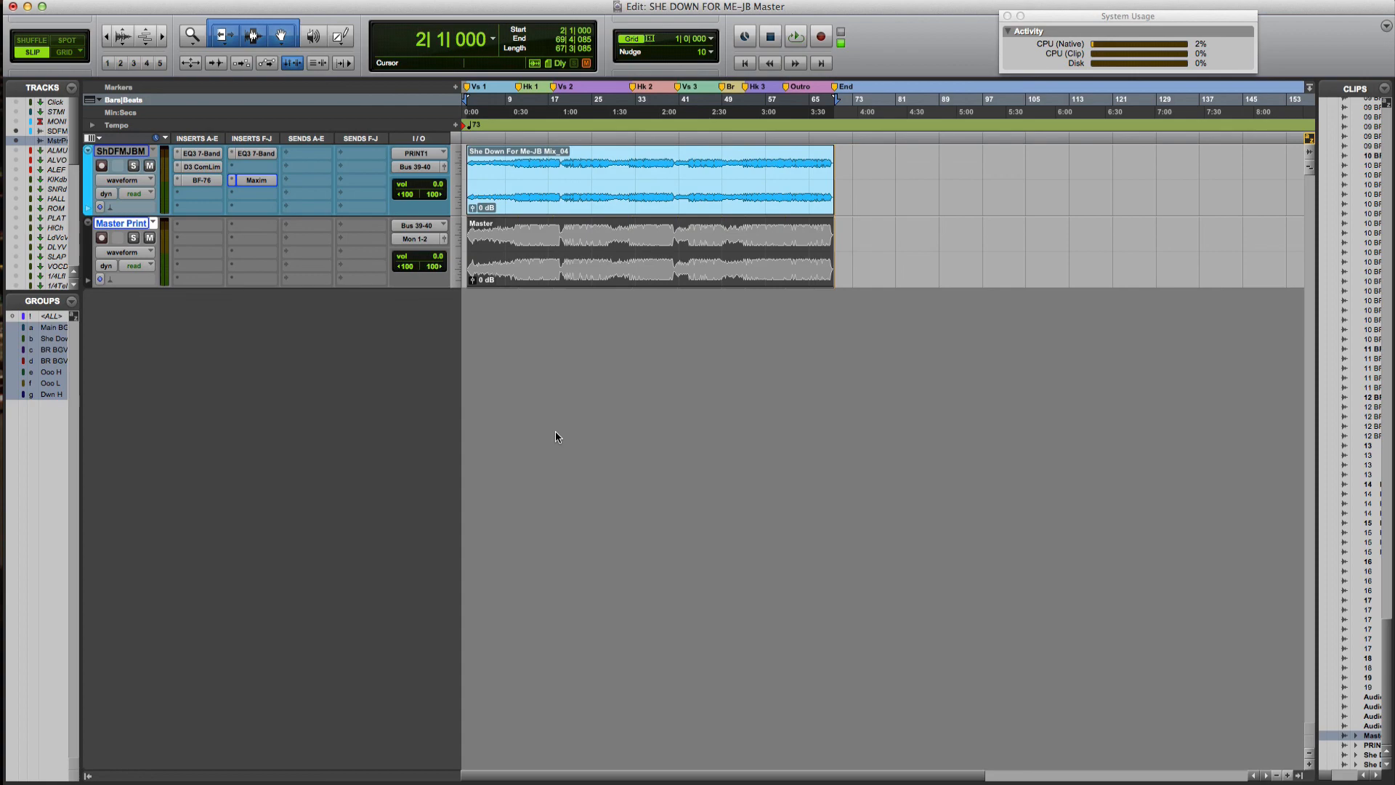
key(ctrl+Up)
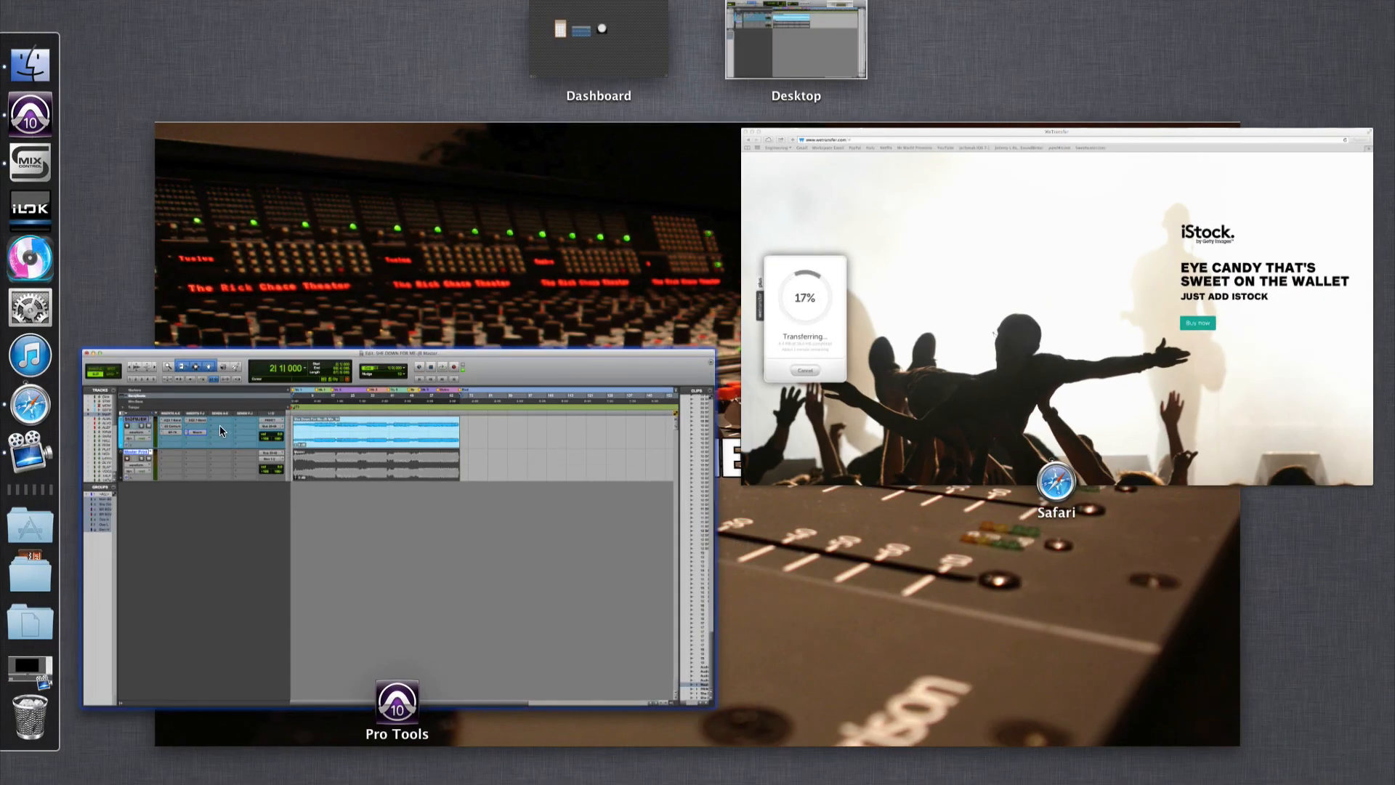
click(220, 425)
click(17, 82)
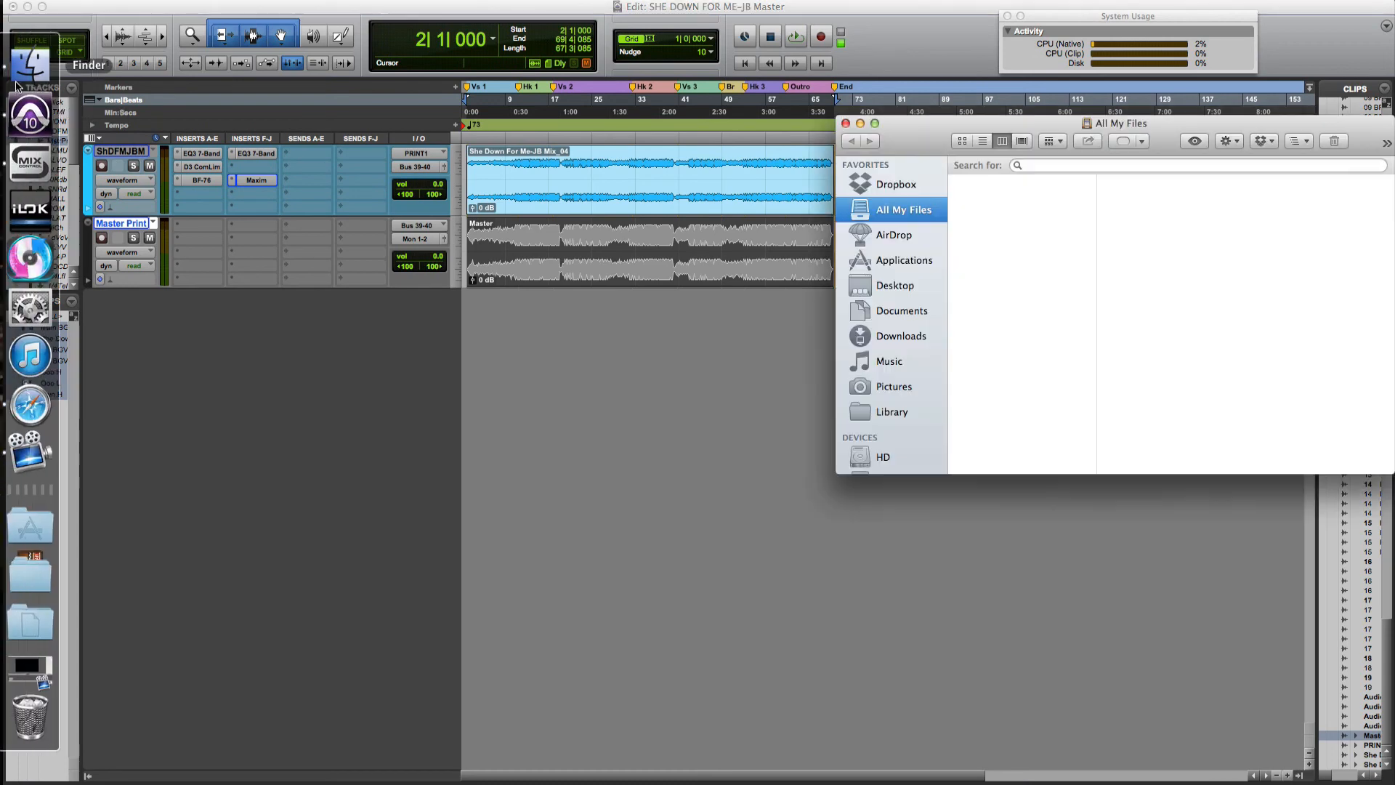
scroll(904, 422, down, 2)
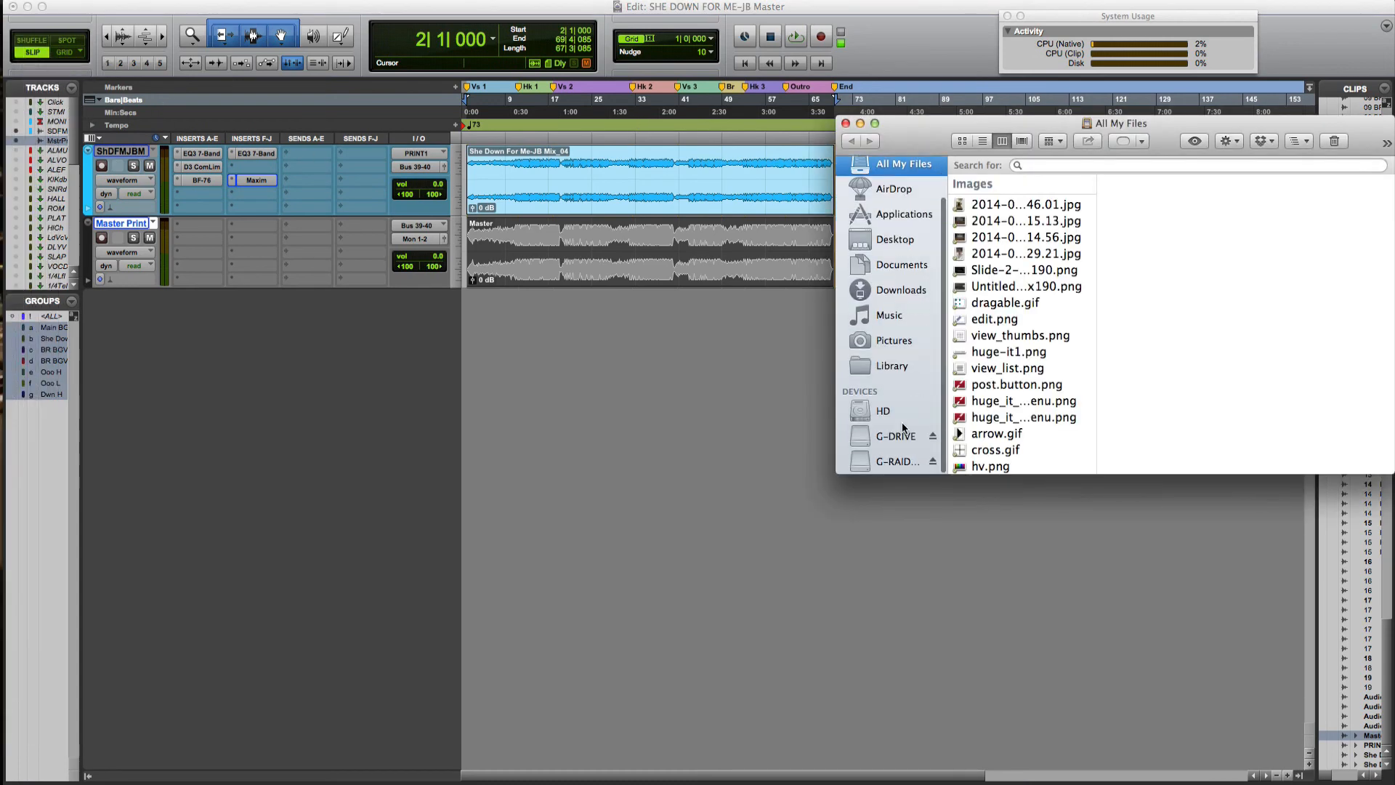
click(896, 462)
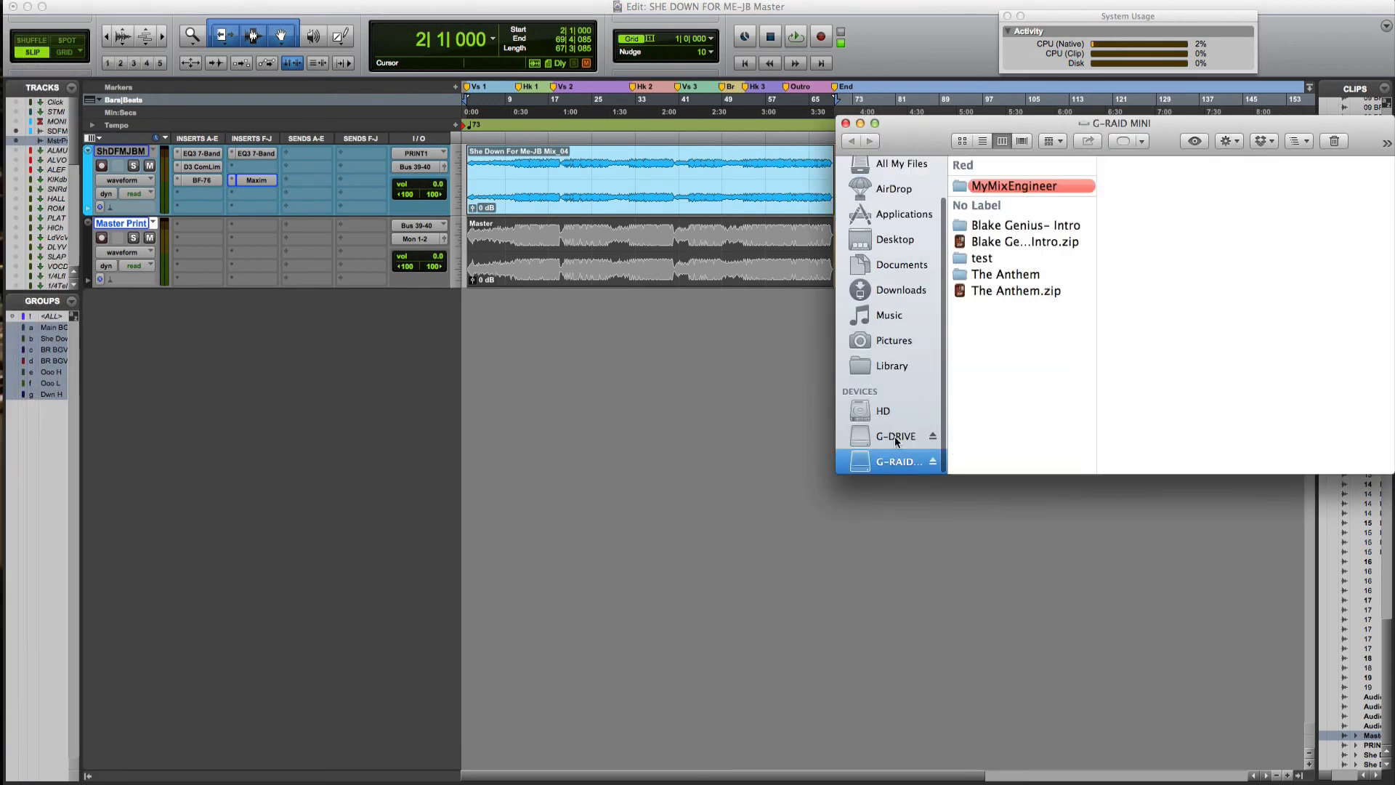
click(1018, 190)
click(1187, 191)
drag(1219, 127, 793, 127)
scroll(865, 327, down, 5)
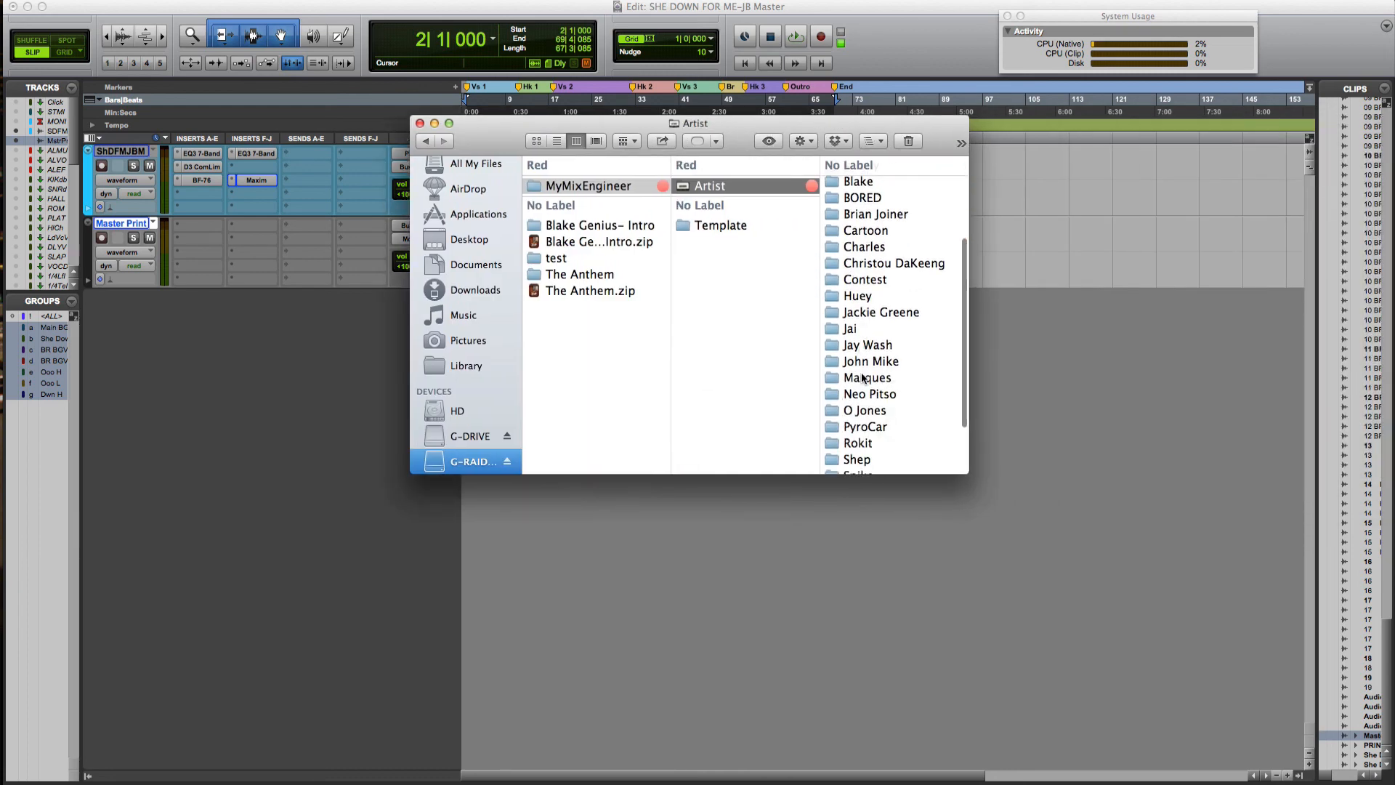
click(863, 378)
click(878, 205)
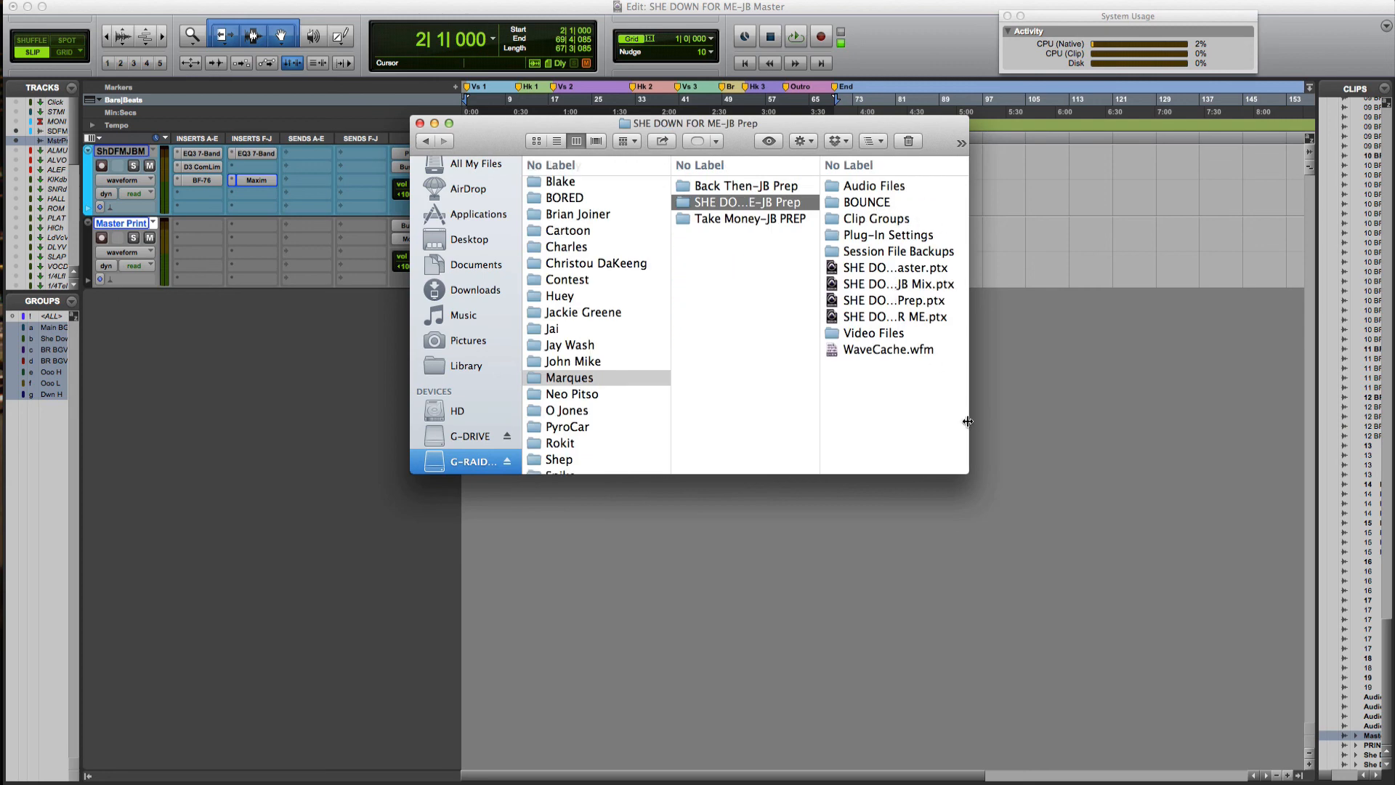
drag(968, 422, 1182, 399)
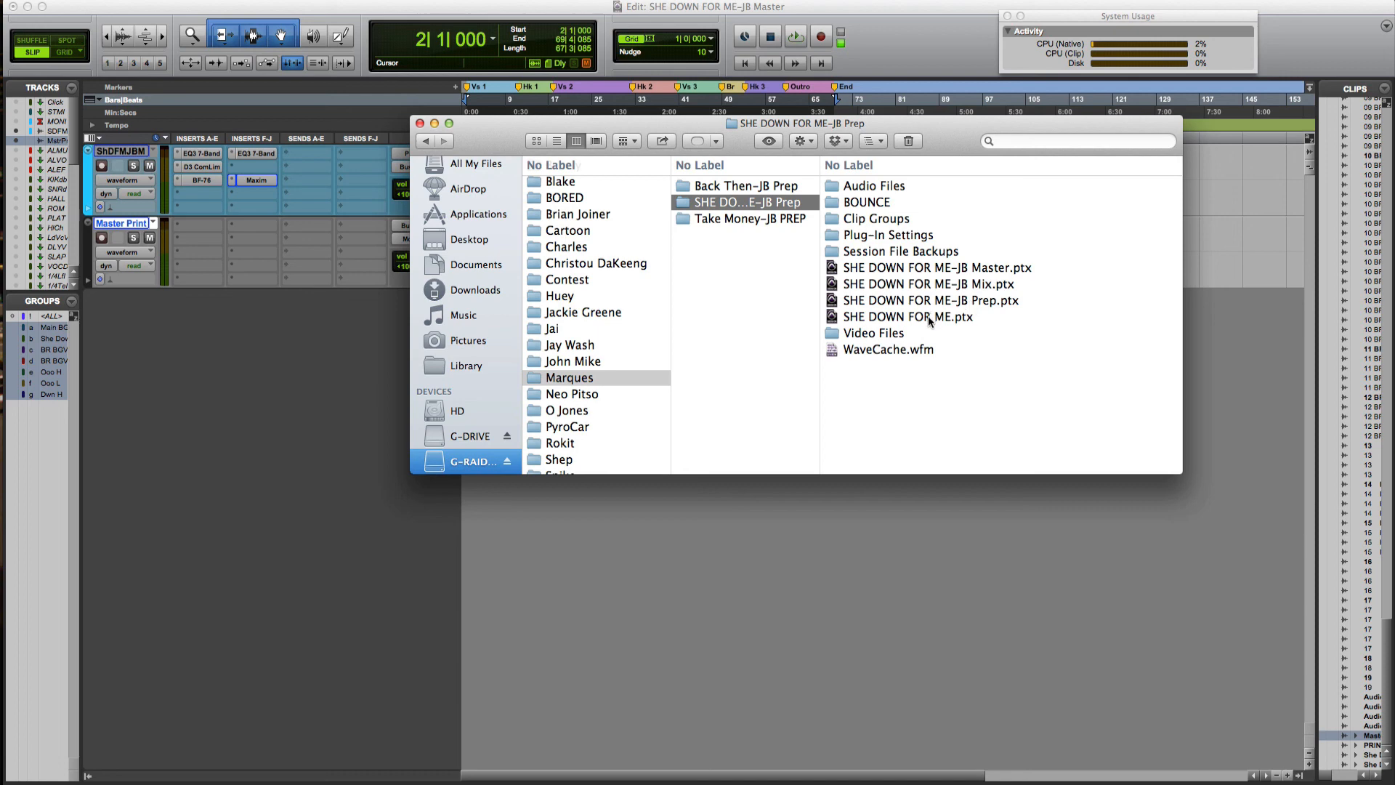
click(420, 123)
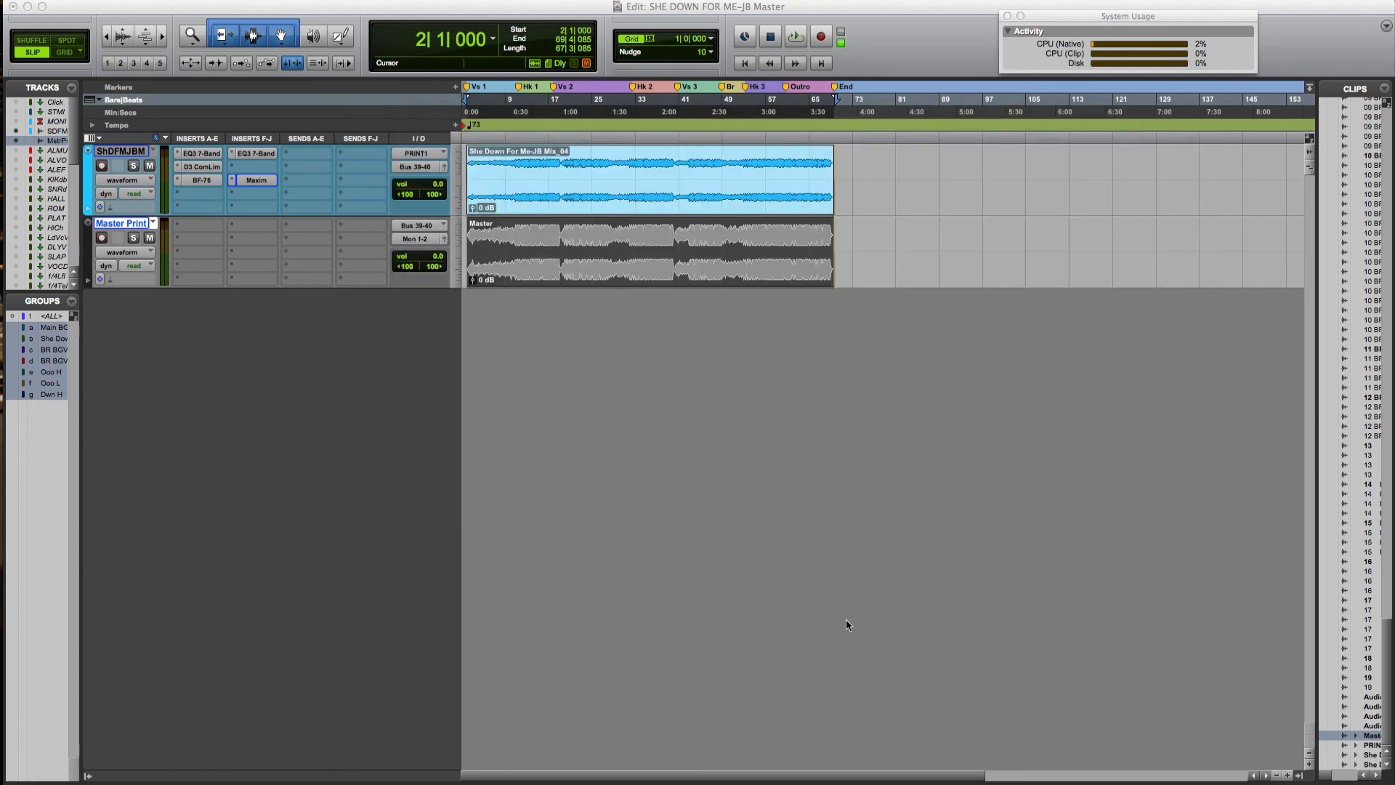